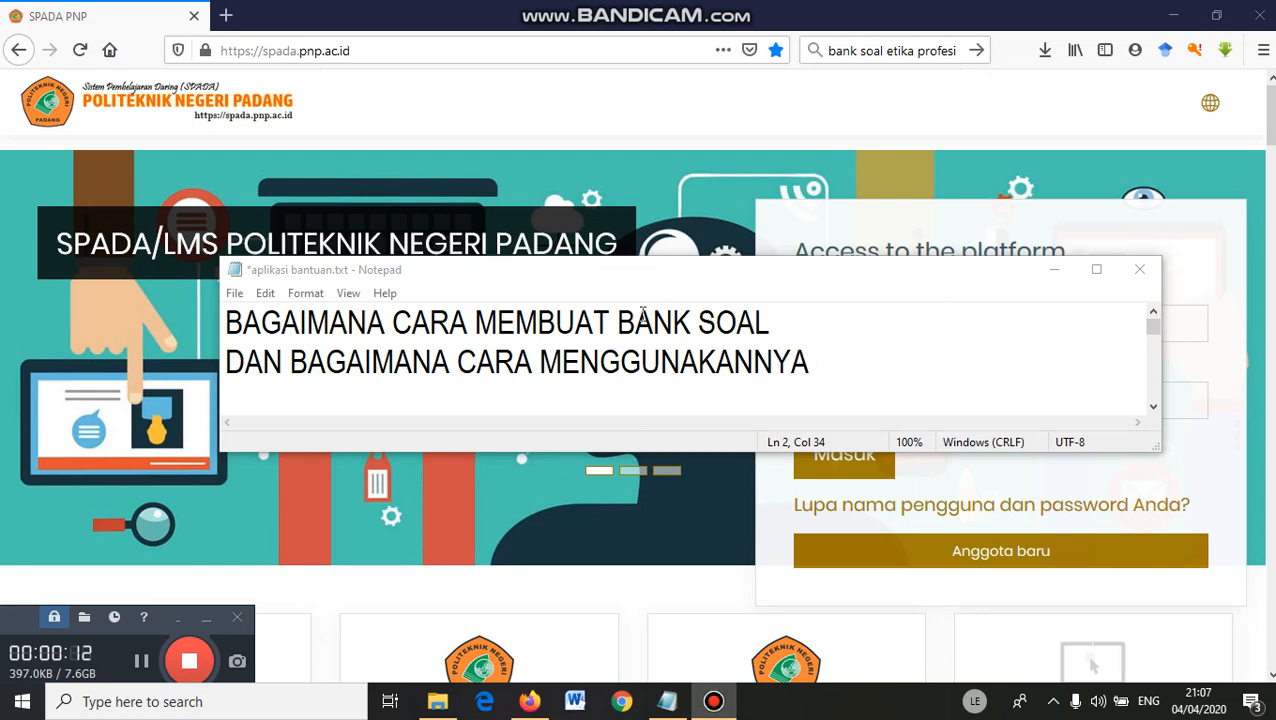
# Step: Repeatedly highlight BANK SOAL in the Notepad title line, then shrink the notes window
pyautogui.moveTo(614, 322); pyautogui.dragTo(770, 322)
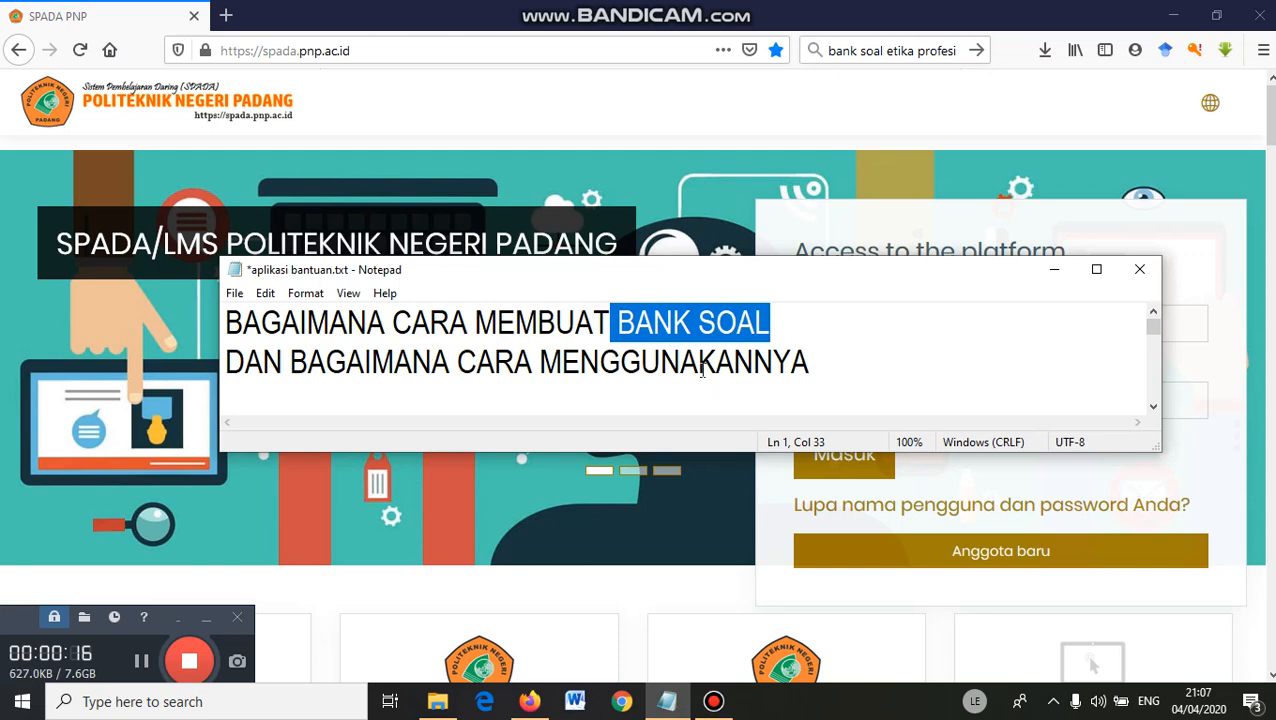
pyautogui.click(811, 364)
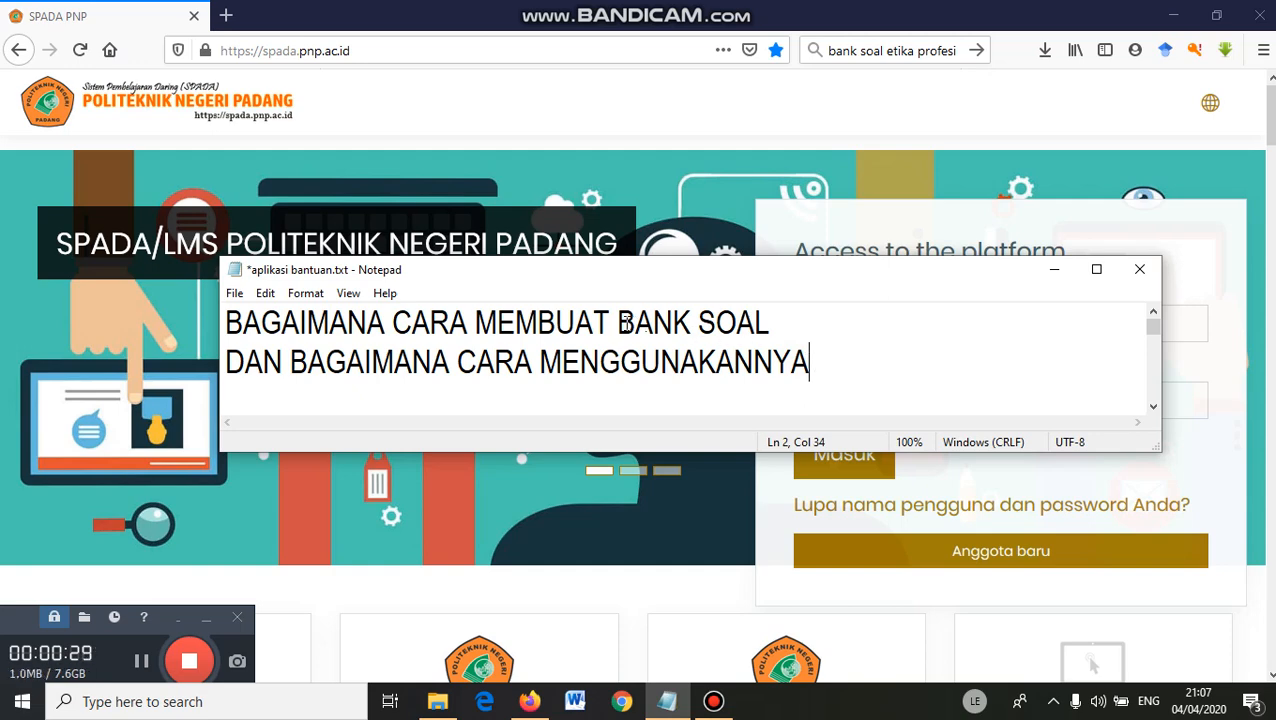
pyautogui.moveTo(621, 323); pyautogui.dragTo(769, 329)
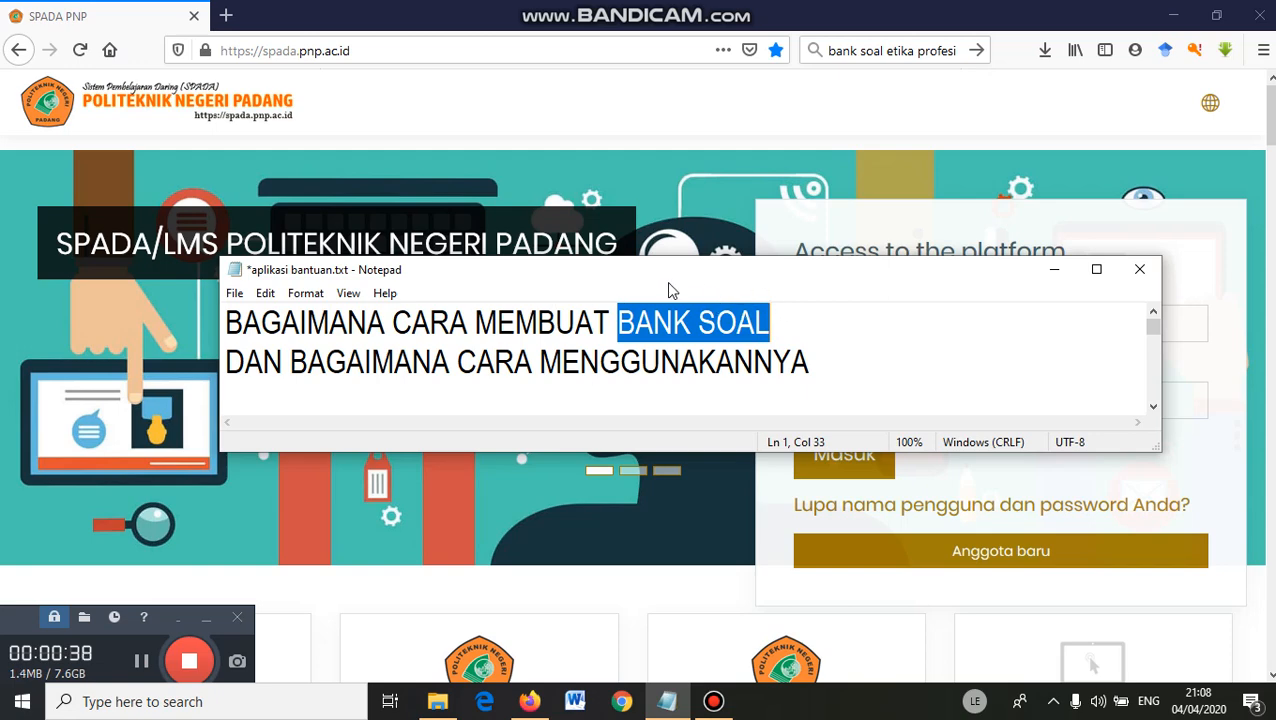
pyautogui.click(638, 321)
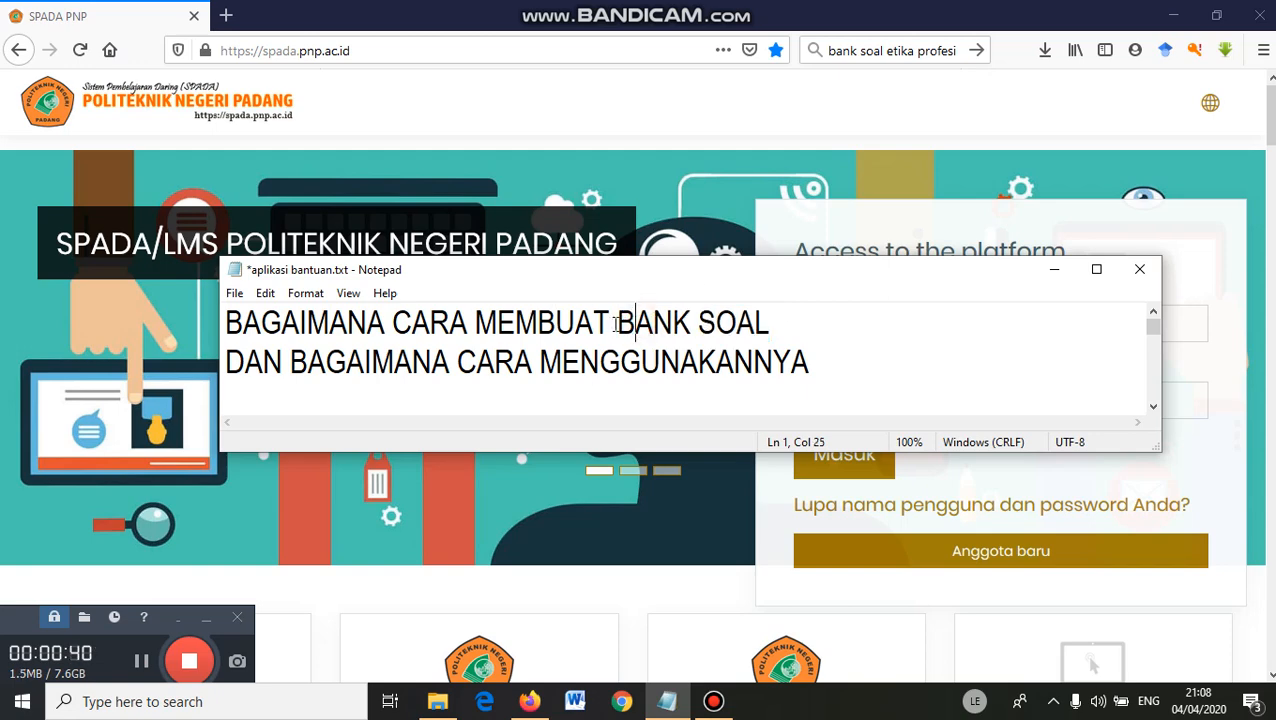
pyautogui.moveTo(614, 323); pyautogui.dragTo(772, 321)
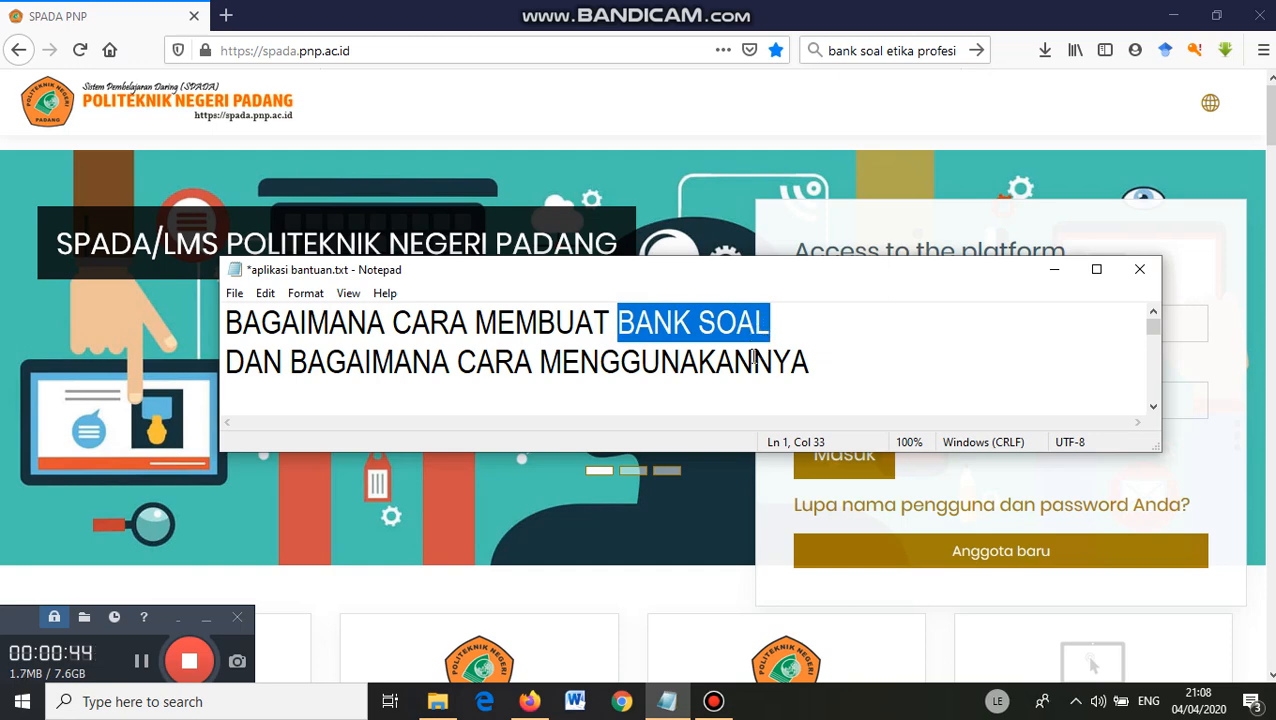
pyautogui.click(669, 315)
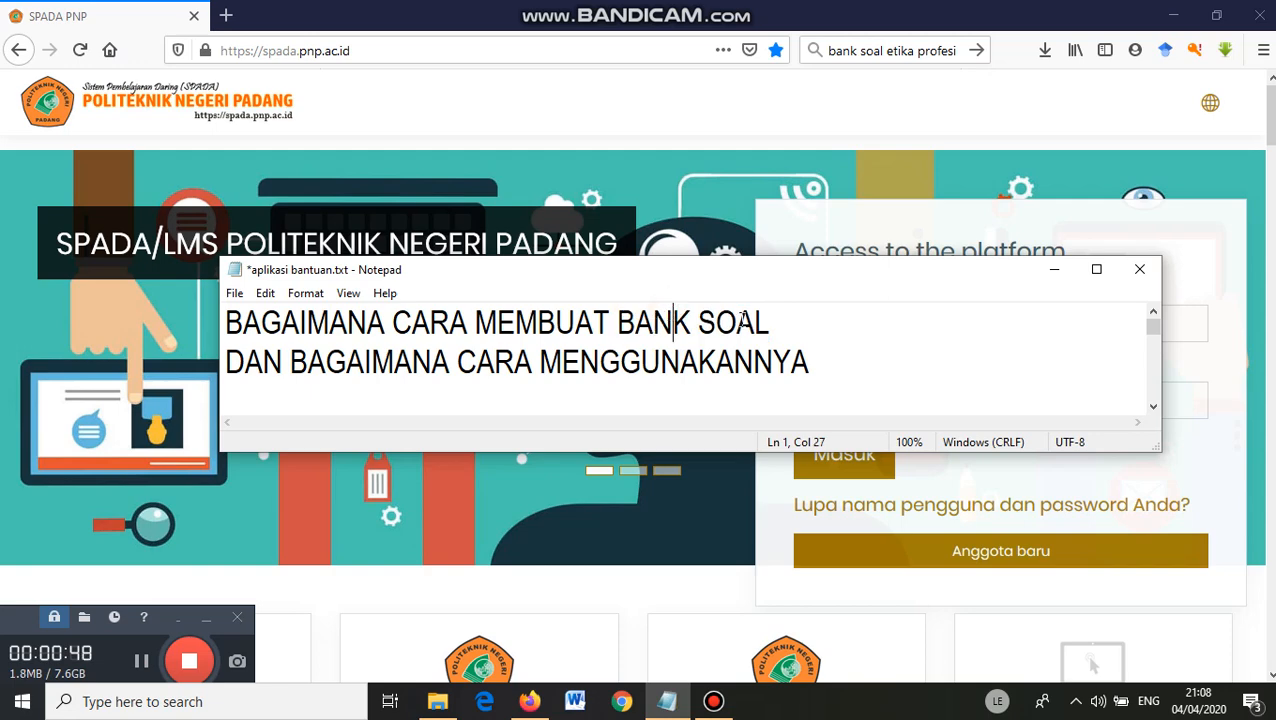
pyautogui.click(766, 321)
pyautogui.moveTo(771, 325); pyautogui.dragTo(620, 325)
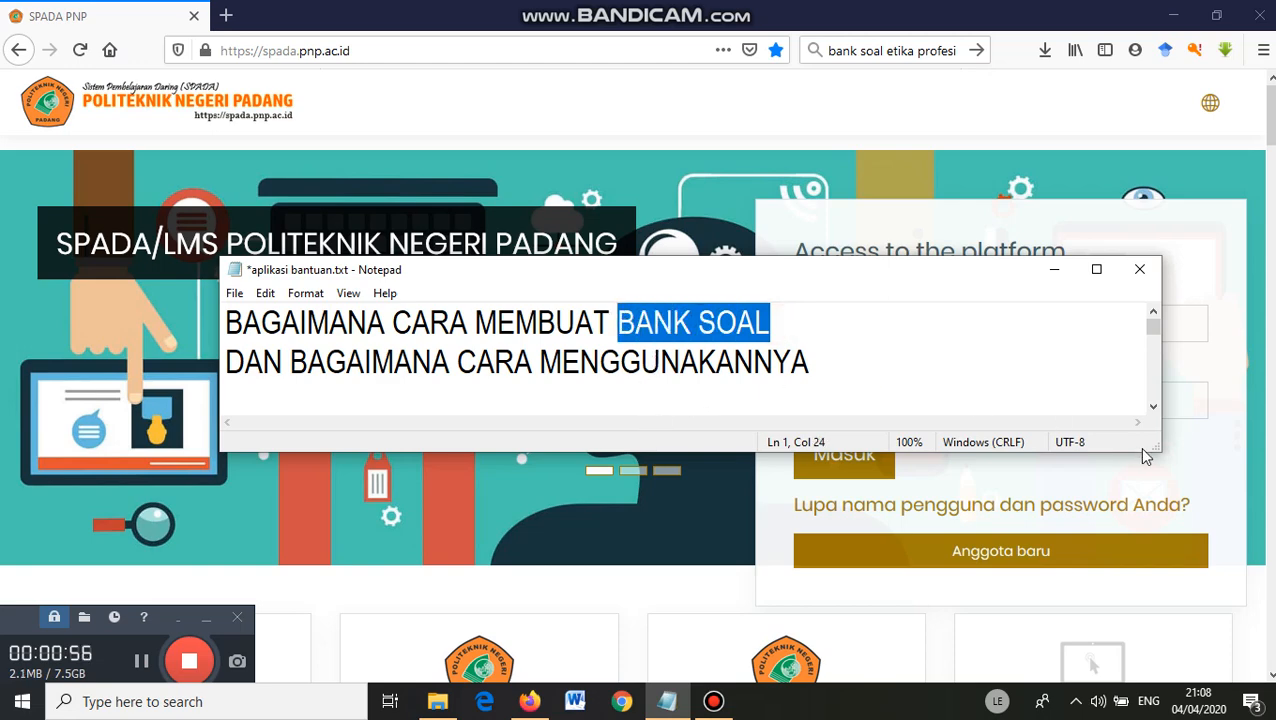
pyautogui.moveTo(1153, 447); pyautogui.dragTo(906, 432)
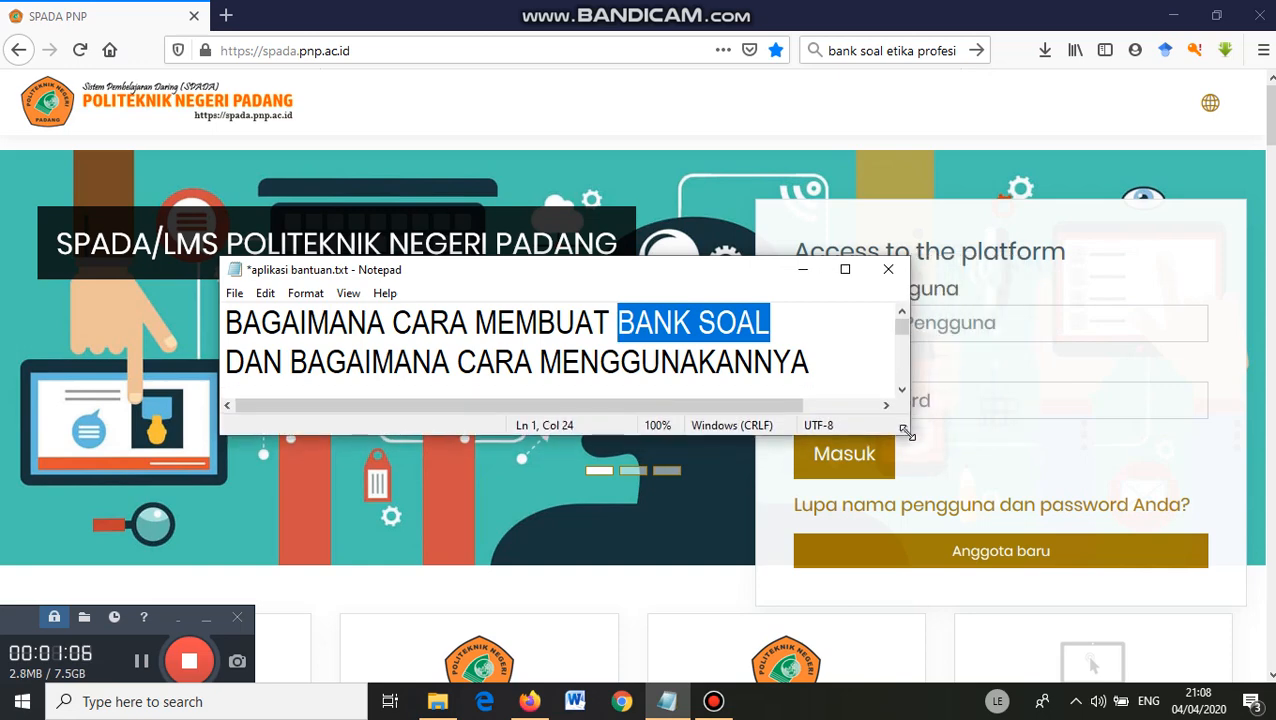
# Step: Move and enlarge the notes window, then delete the two blank lines above question 1
pyautogui.moveTo(733, 279); pyautogui.dragTo(839, 215)
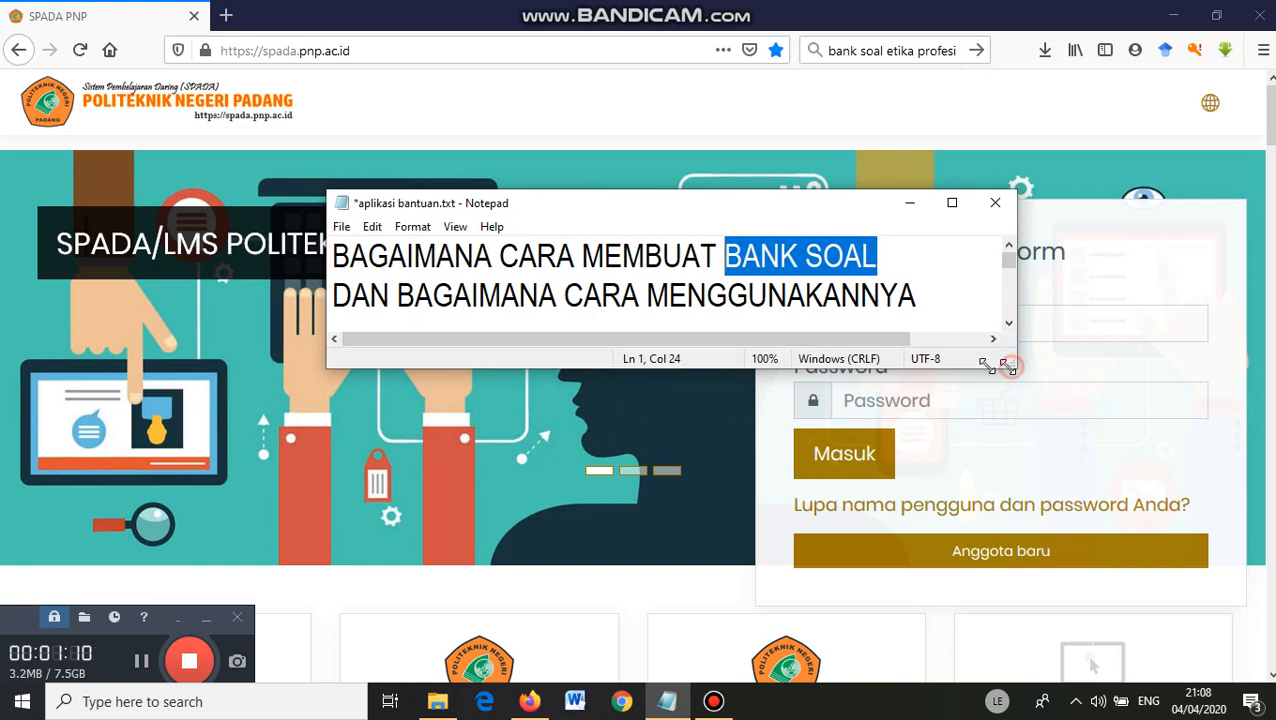
pyautogui.moveTo(1008, 366); pyautogui.dragTo(1082, 636)
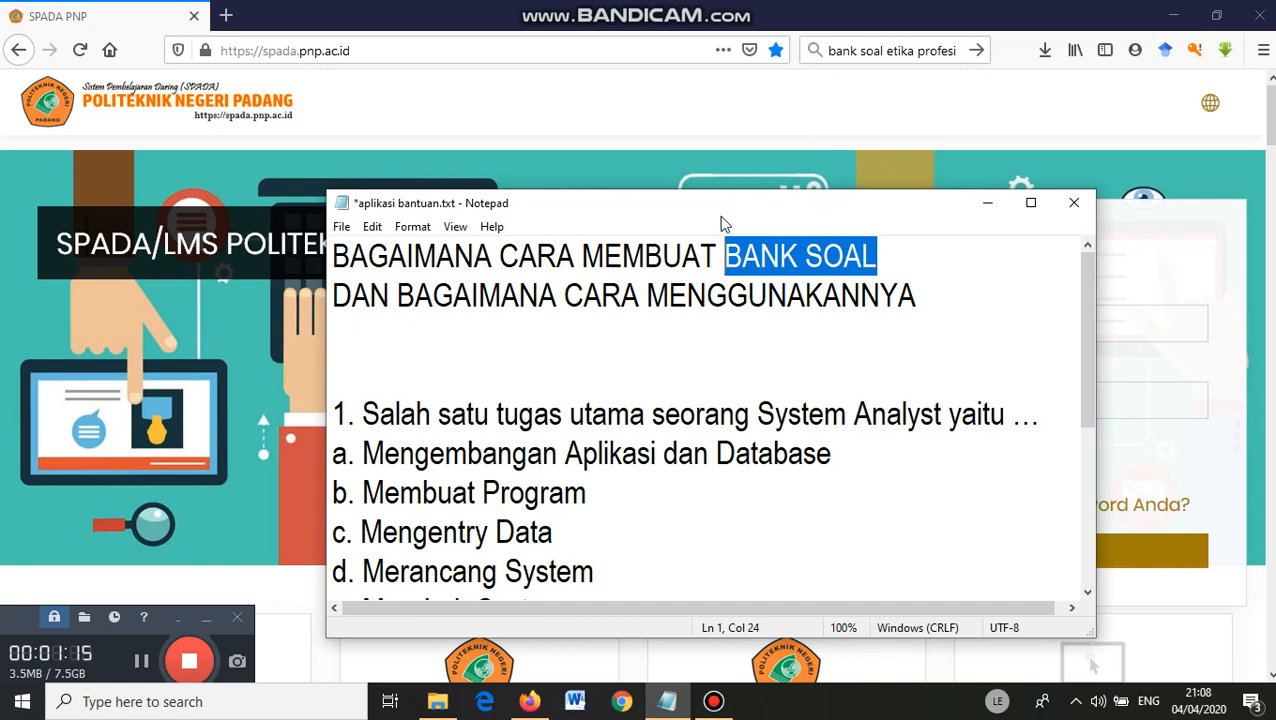
pyautogui.moveTo(725, 222); pyautogui.dragTo(695, 120)
pyautogui.click(340, 256)
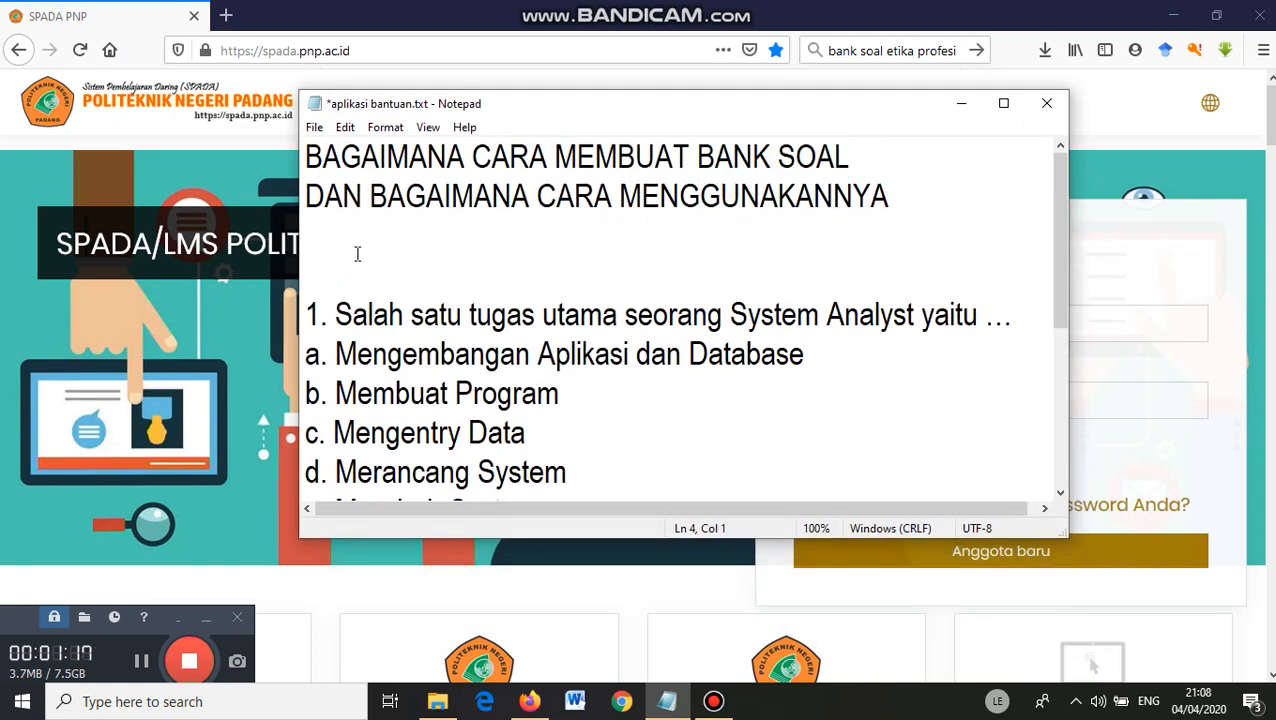
pyautogui.press('Delete')
pyautogui.press('BackSpace')
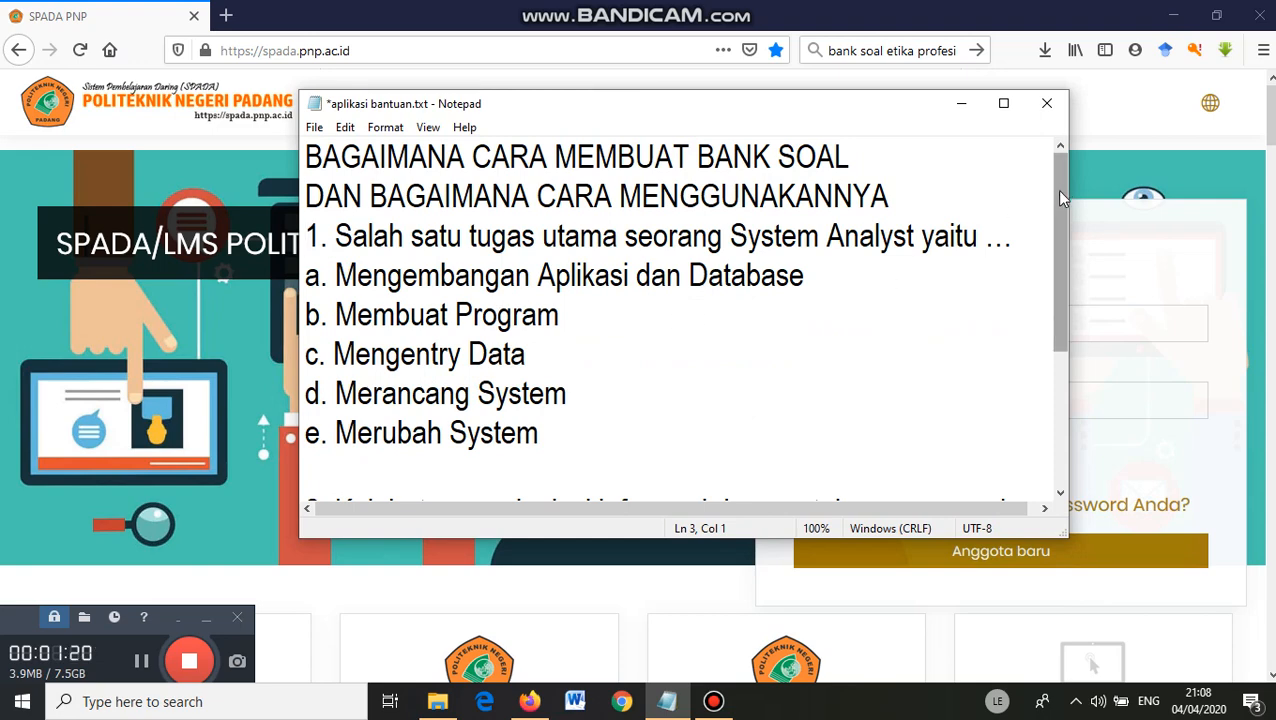
# Step: Scroll through the quiz questions and answer options, then minimize Notepad
pyautogui.scroll(-1, 1058, 200)
pyautogui.scroll(1, 1061, 200)
pyautogui.scroll(-2, 671, 297)
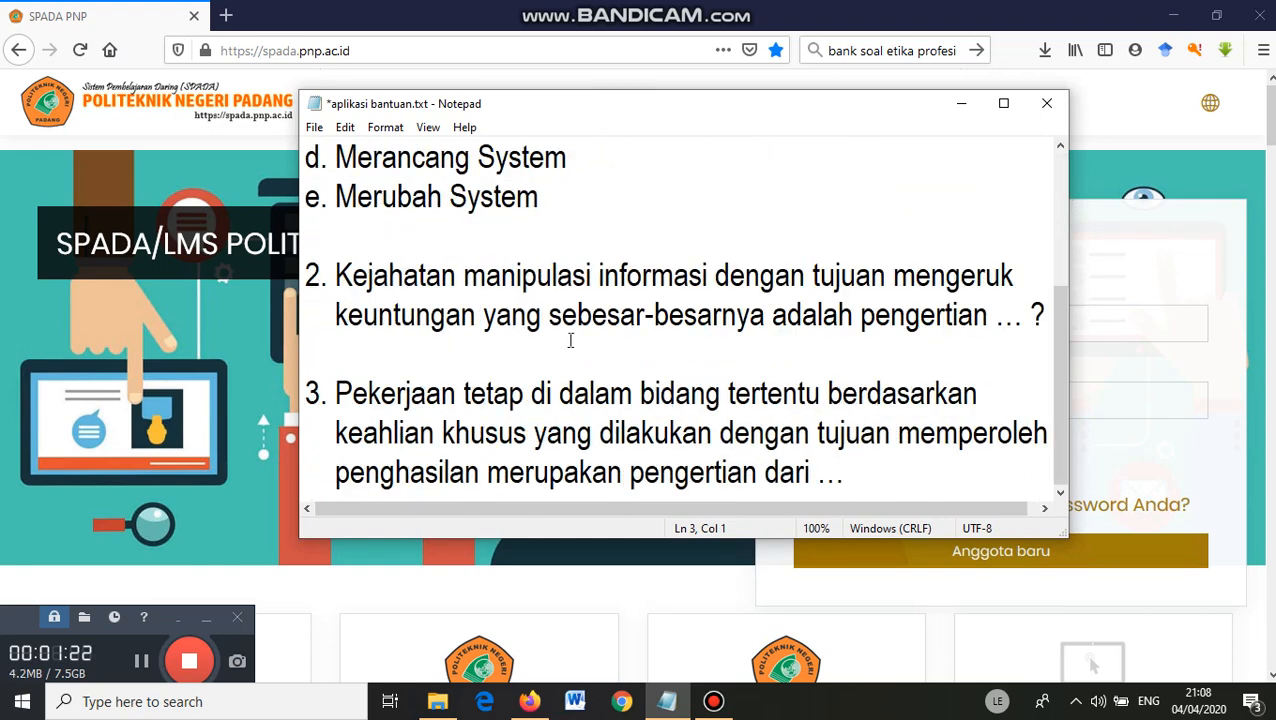
pyautogui.scroll(2, 561, 343)
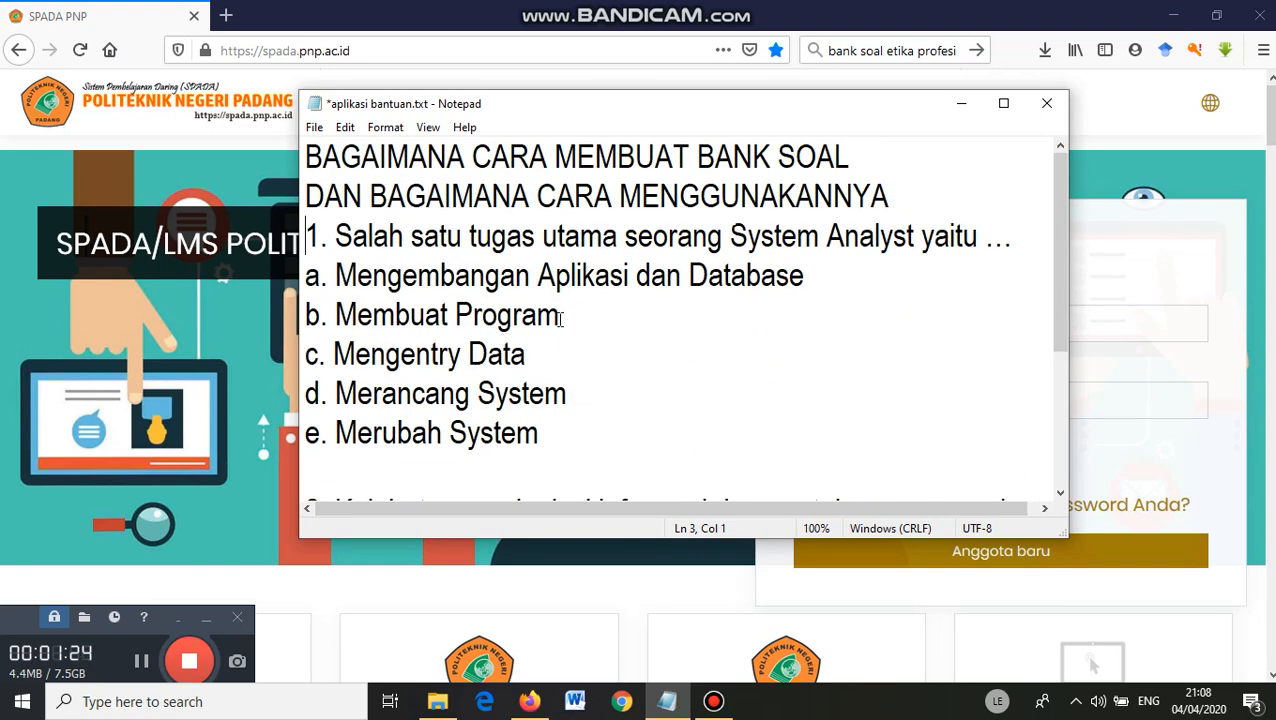
pyautogui.moveTo(417, 296); pyautogui.dragTo(461, 400)
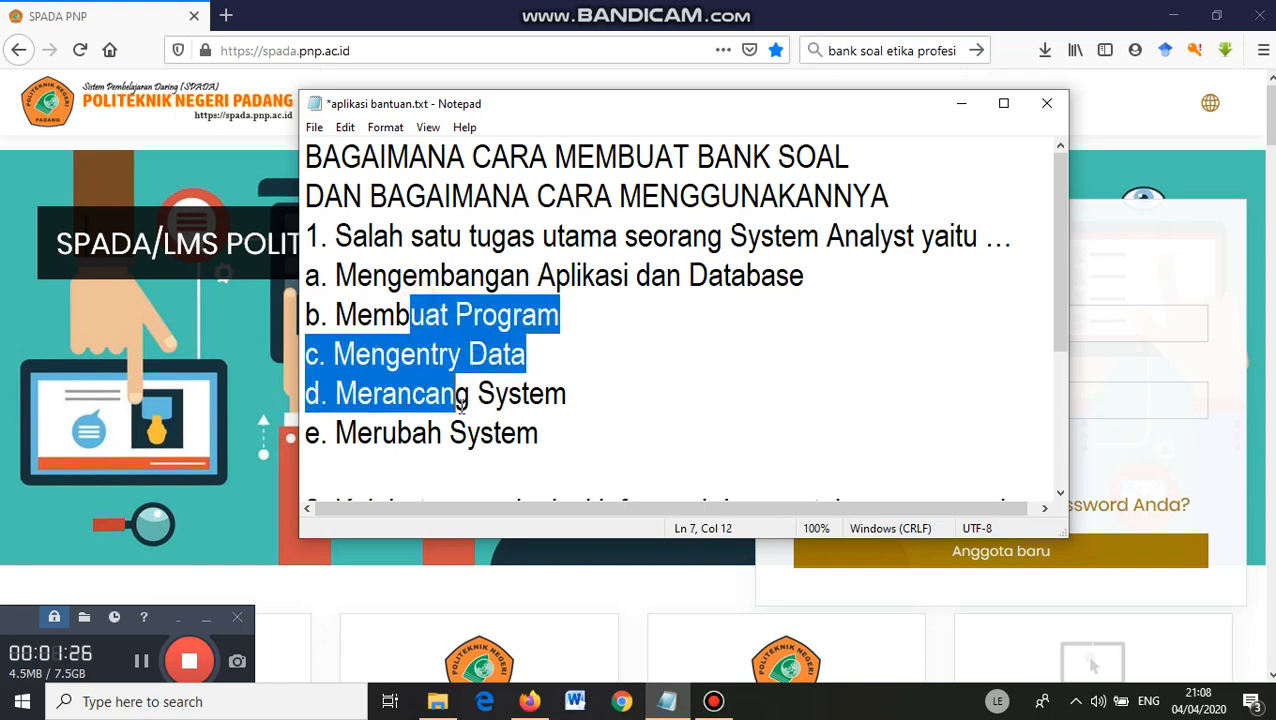
pyautogui.scroll(-2, 733, 327)
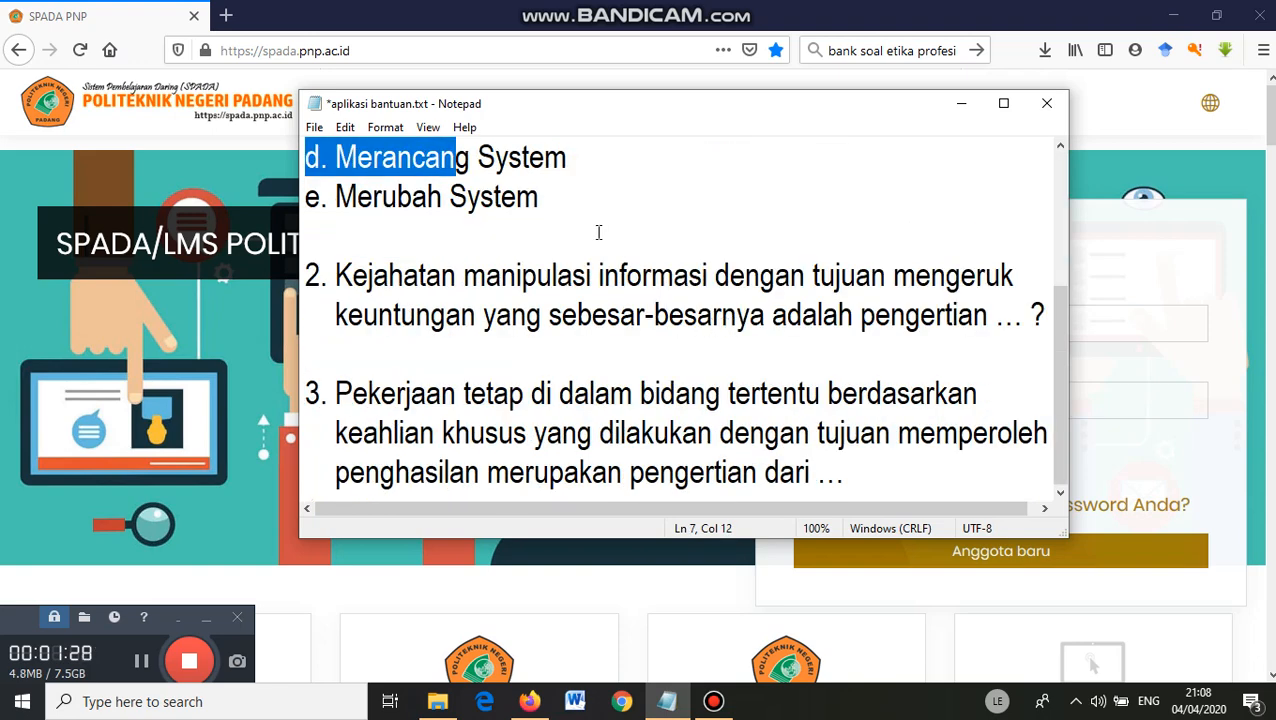
pyautogui.click(539, 276)
pyautogui.scroll(1, 548, 352)
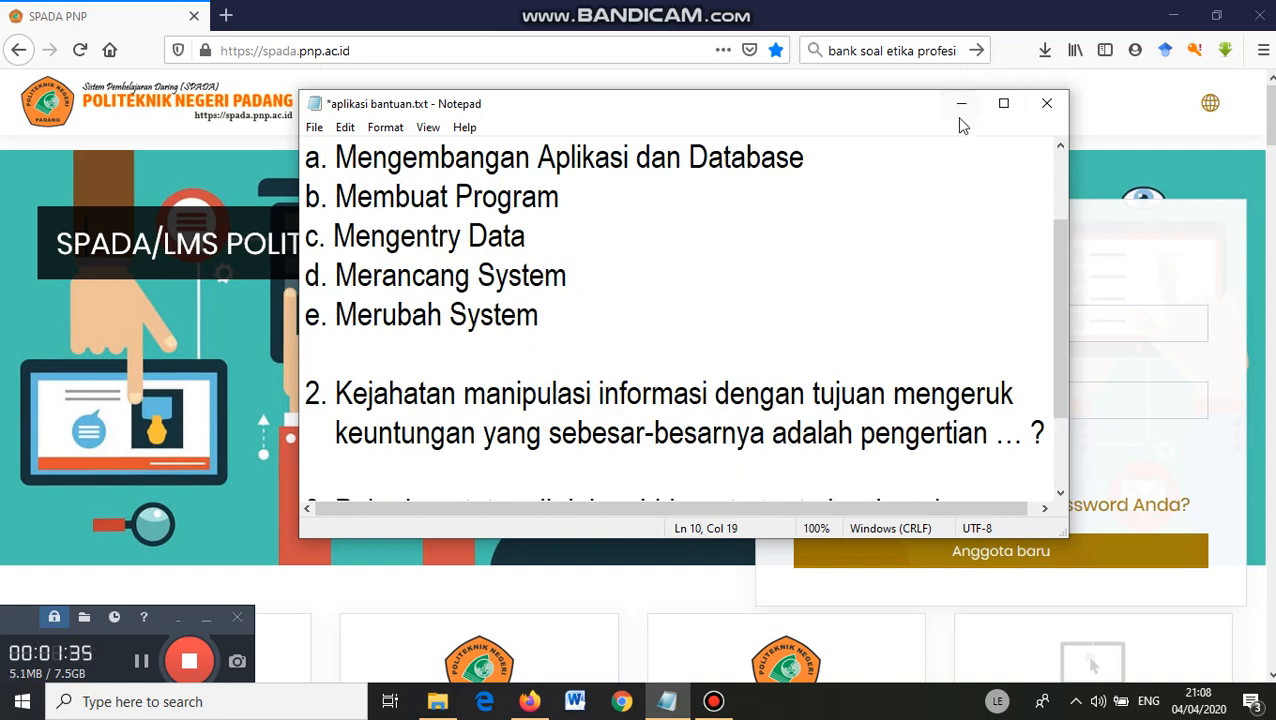
pyautogui.scroll(-1, 735, 320)
pyautogui.scroll(2, 732, 335)
pyautogui.scroll(-2, 758, 304)
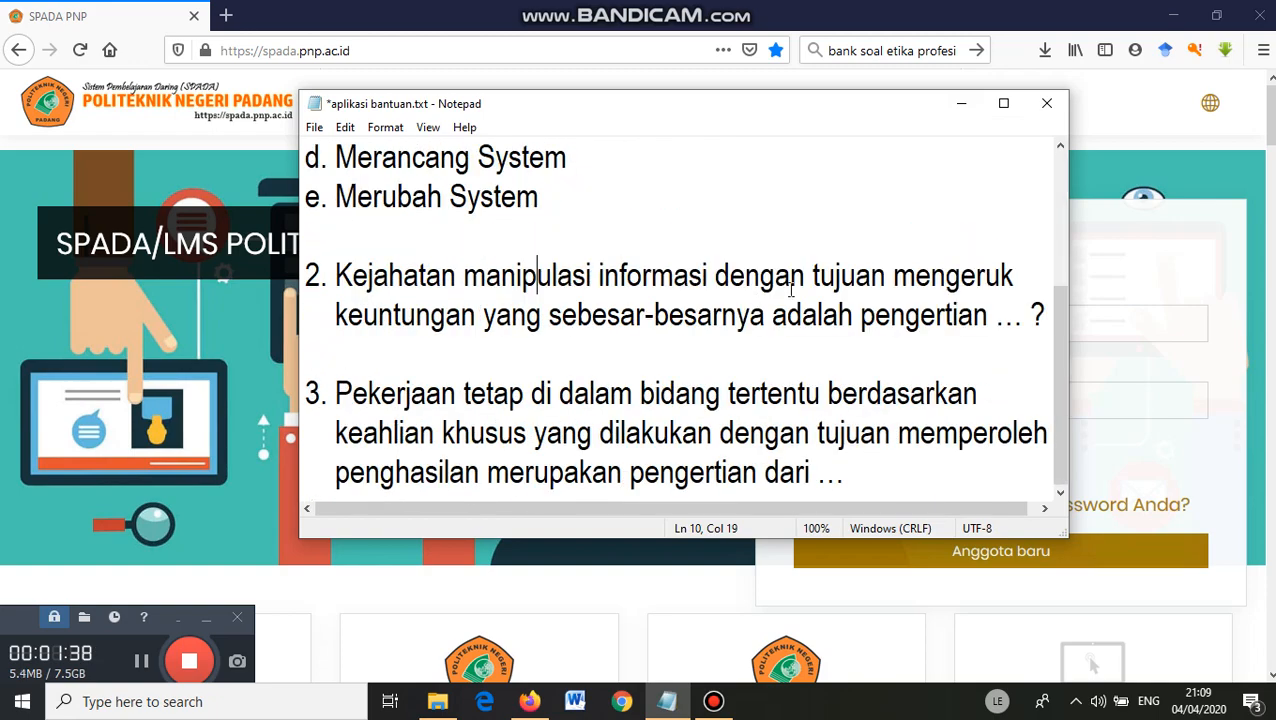
pyautogui.click(960, 106)
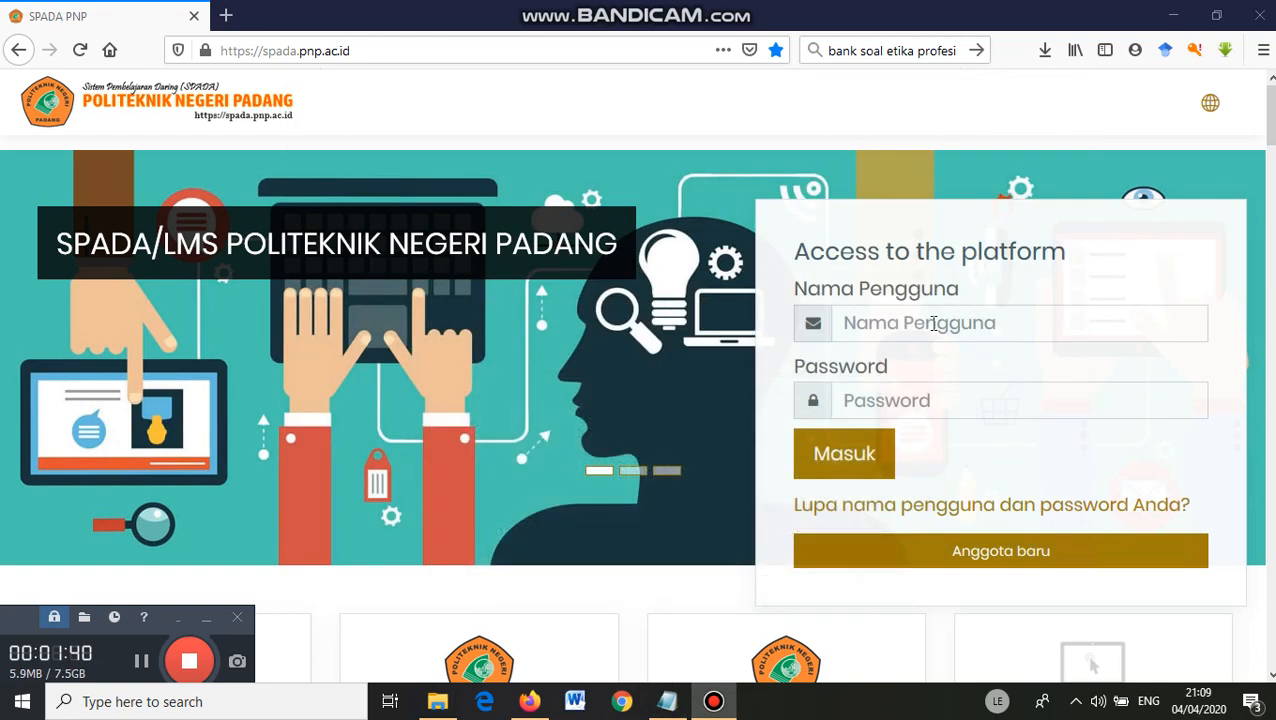
# Step: Sign in to SPADA PNP using the saved login from the username autocomplete list
pyautogui.click(933, 322)
pyautogui.write('YU')
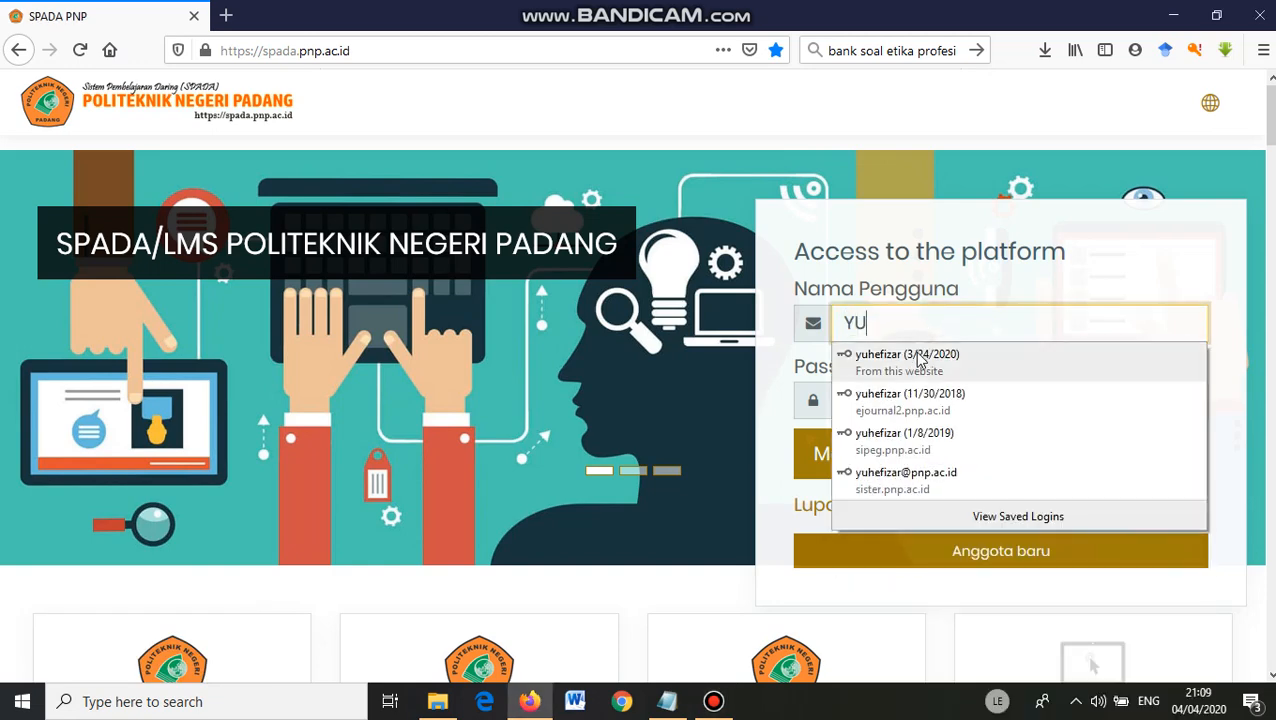
pyautogui.click(920, 360)
pyautogui.click(842, 455)
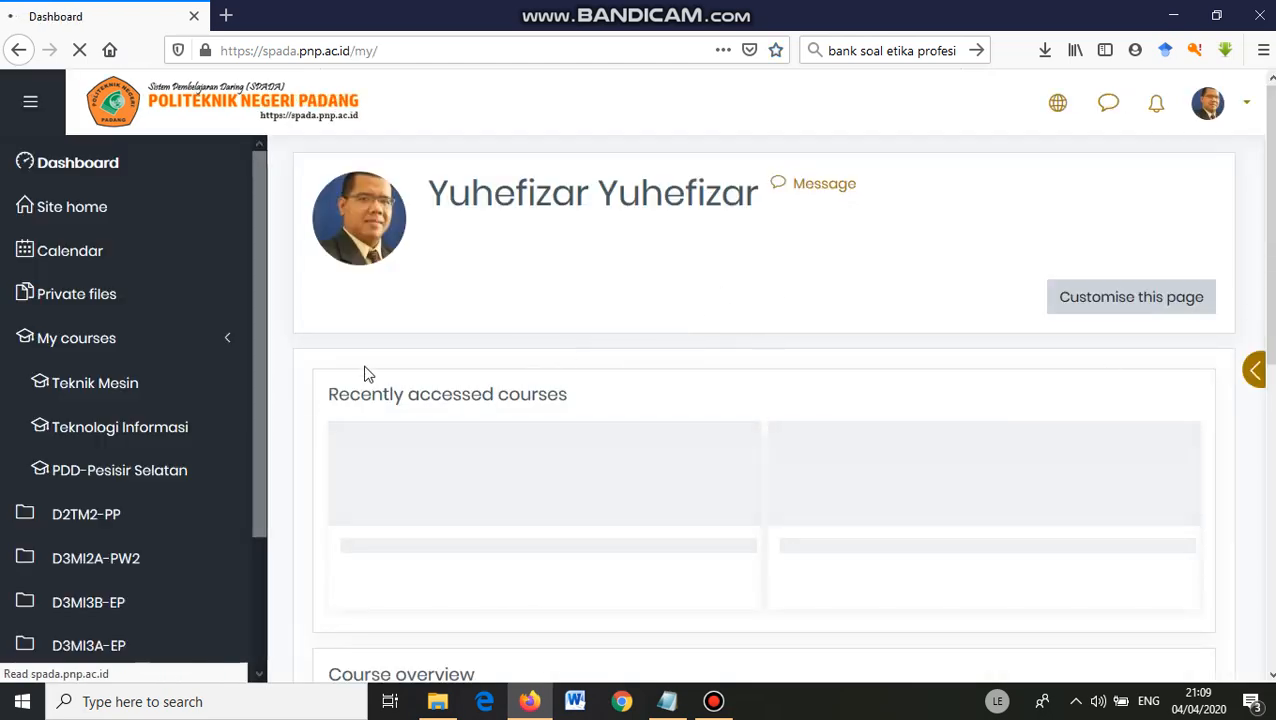
pyautogui.moveTo(255, 229); pyautogui.dragTo(247, 354)
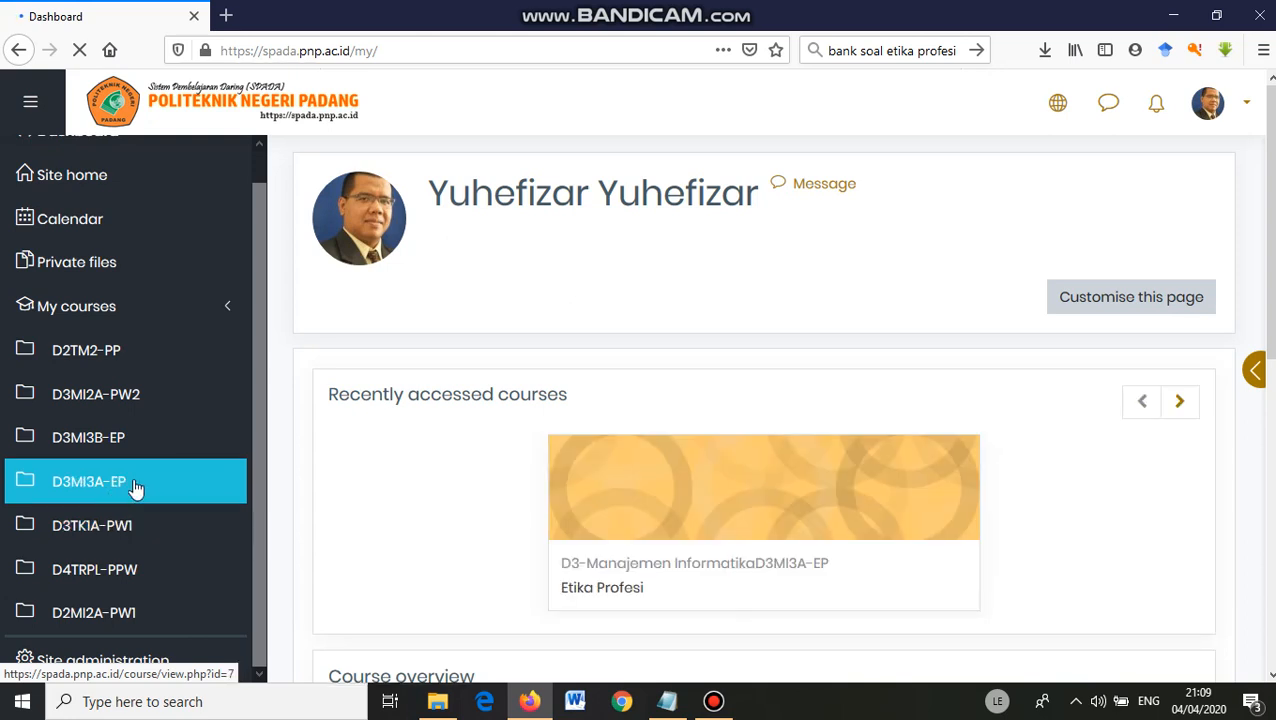
# Step: Open the D3MI3A-EP Etika Profesi course's Administrasi kursus page and scroll to Bank soal
pyautogui.click(116, 483)
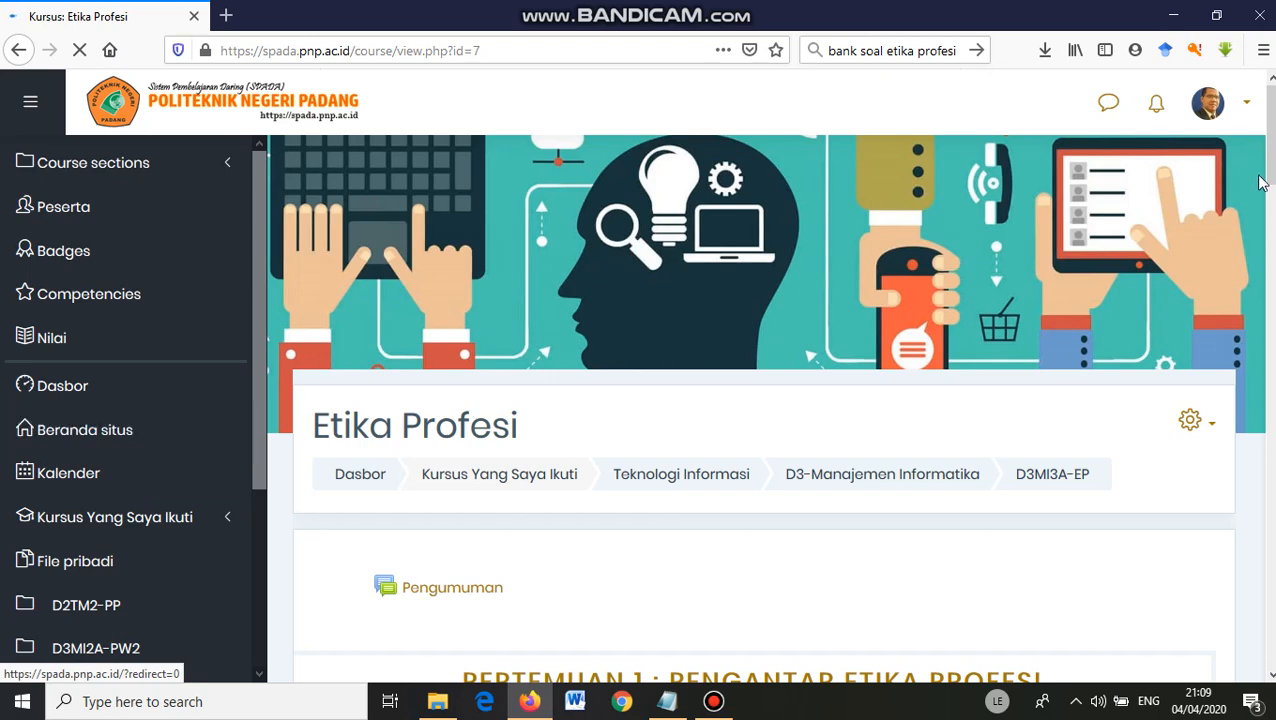
pyautogui.scroll(-1, 1073, 358)
pyautogui.scroll(-7, 752, 347)
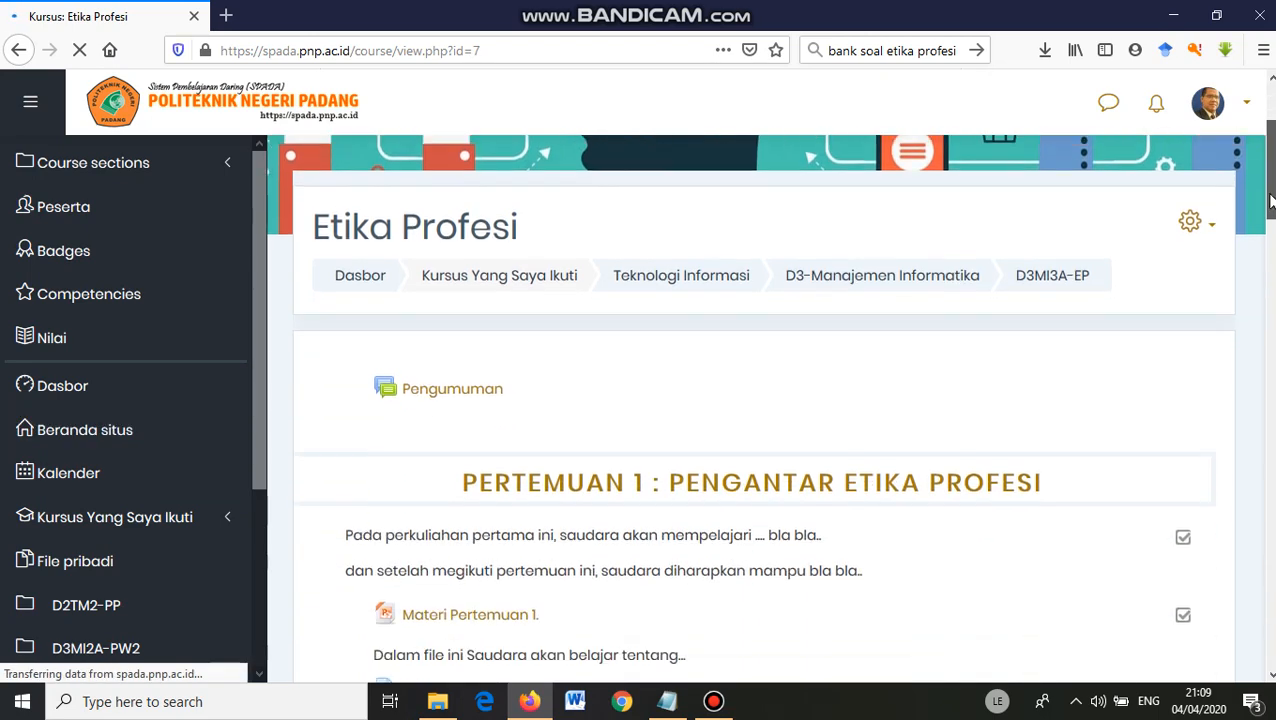
pyautogui.scroll(8, 752, 347)
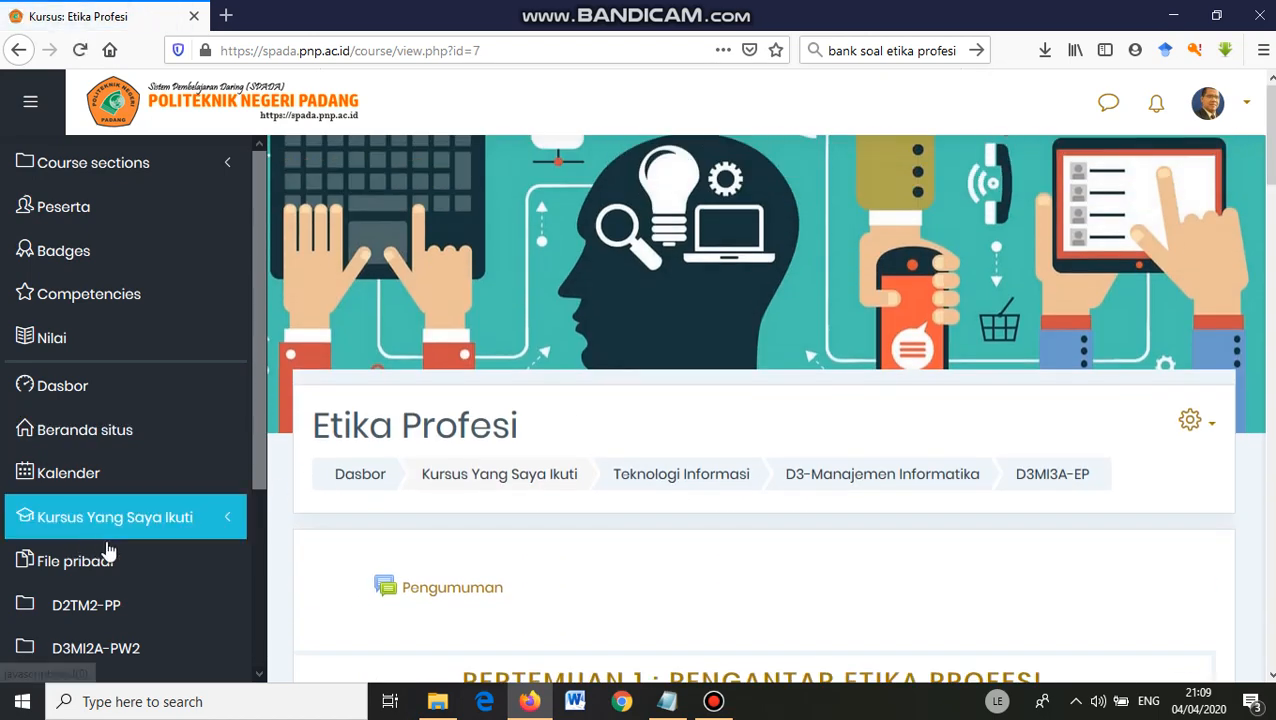
pyautogui.scroll(-1, 255, 528)
pyautogui.scroll(-1, 255, 528)
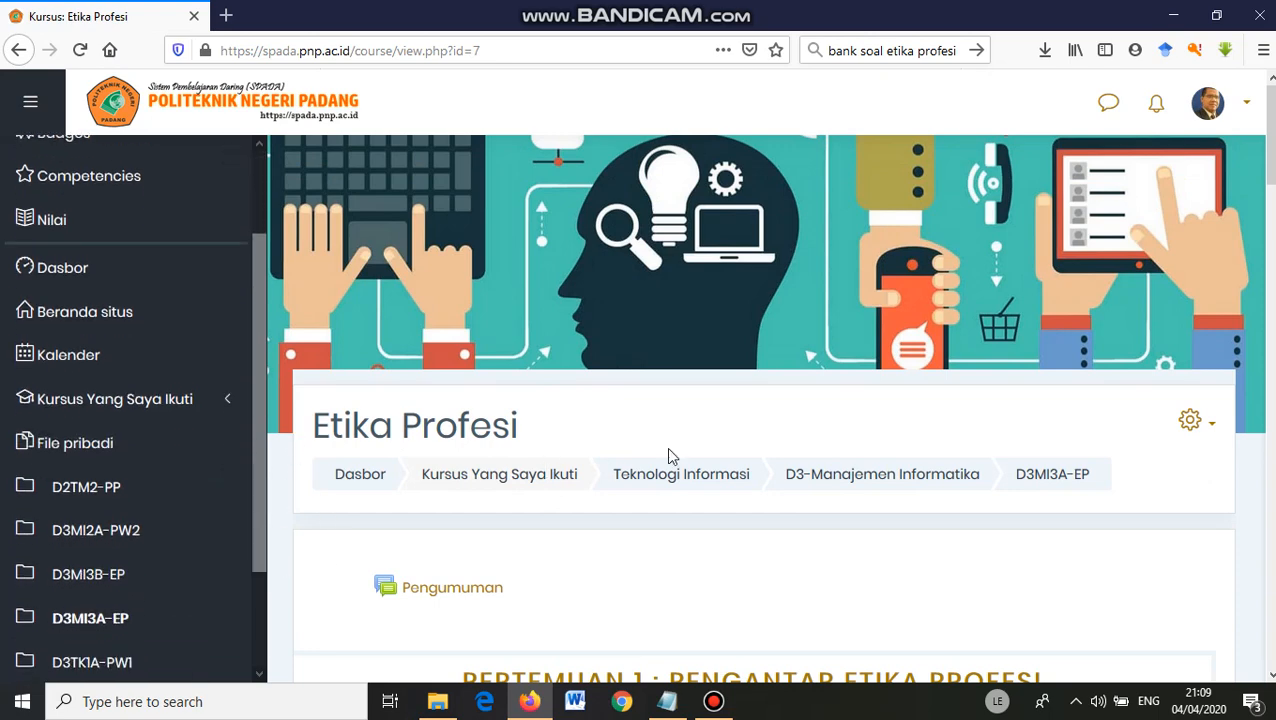
pyautogui.click(1212, 428)
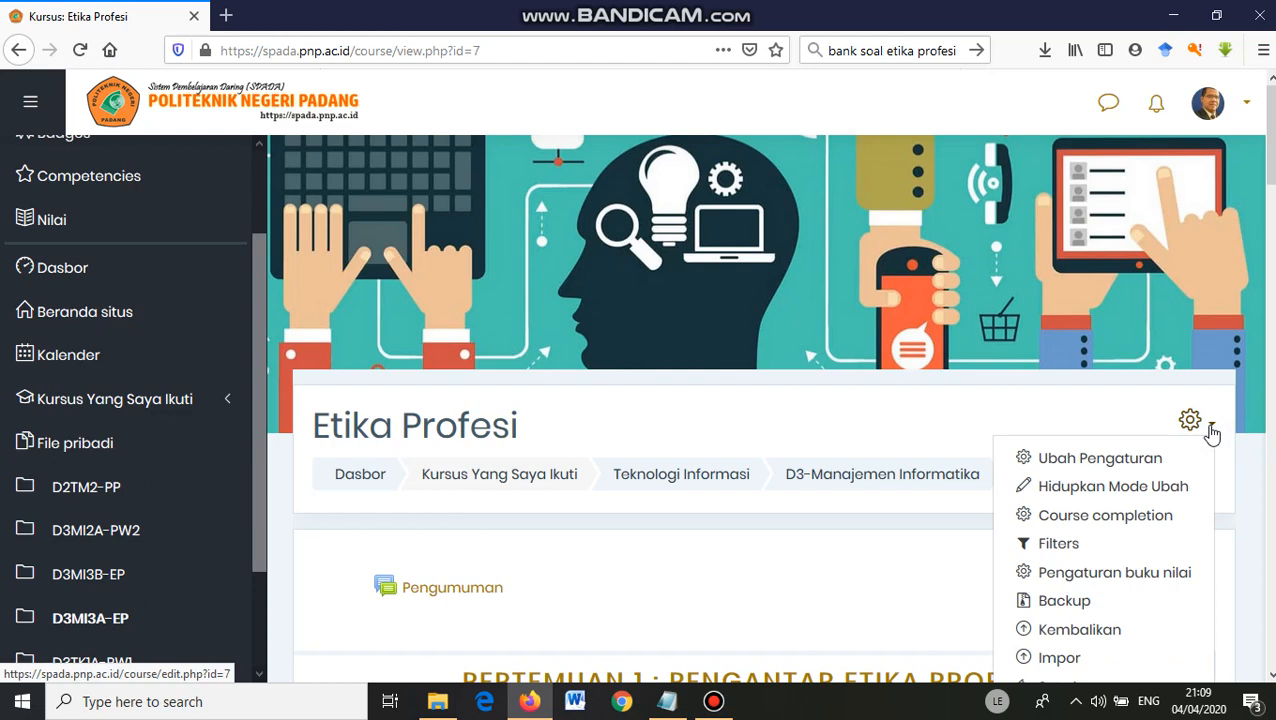
pyautogui.scroll(-3, 1068, 640)
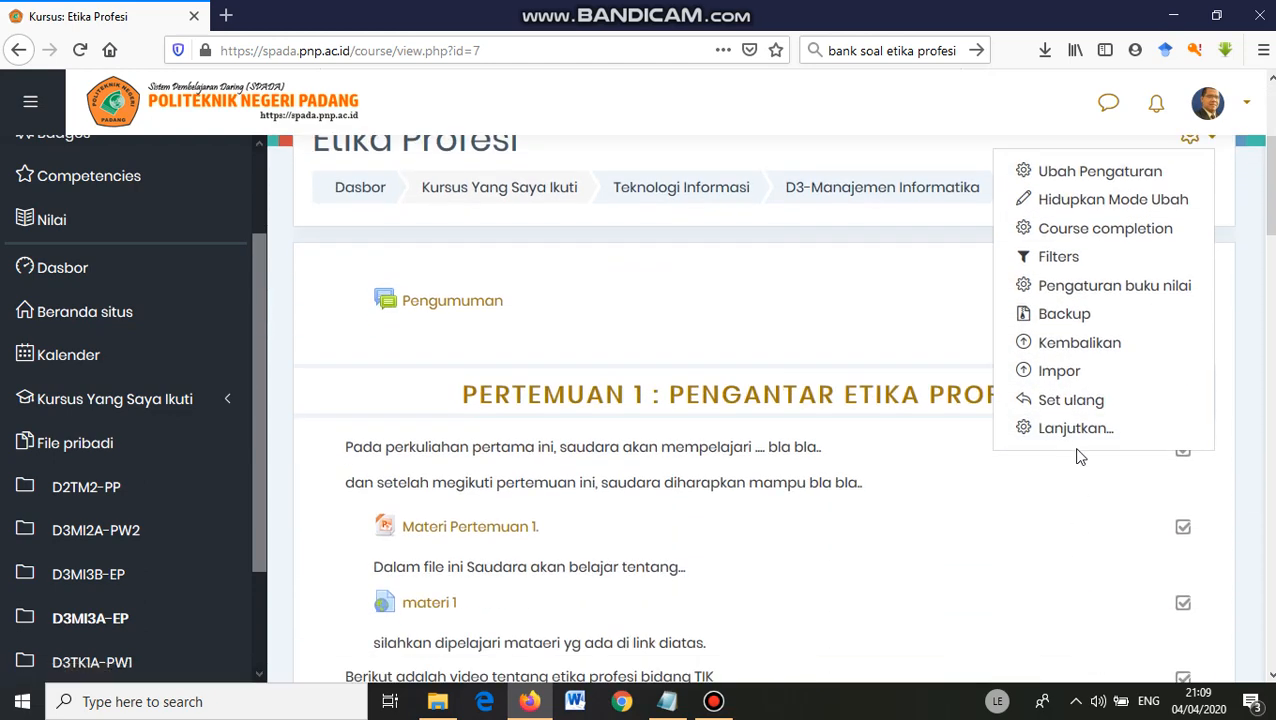
pyautogui.click(1069, 431)
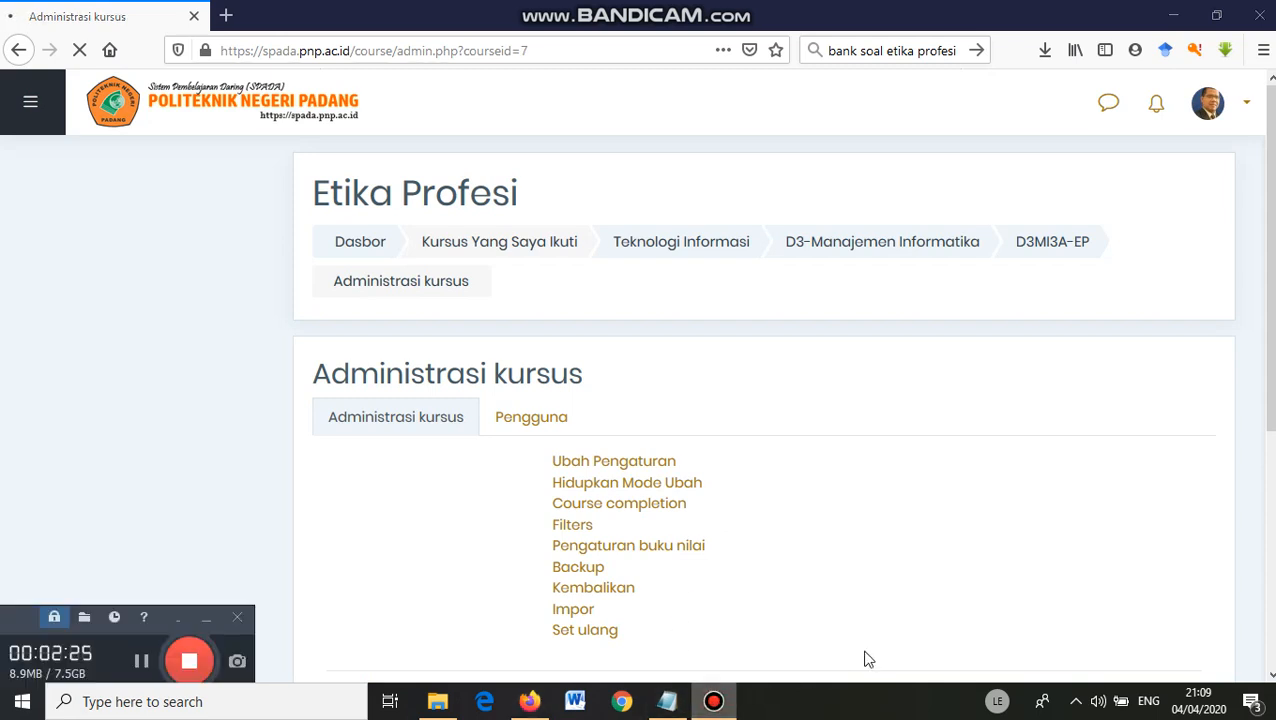
pyautogui.scroll(-3, 917, 461)
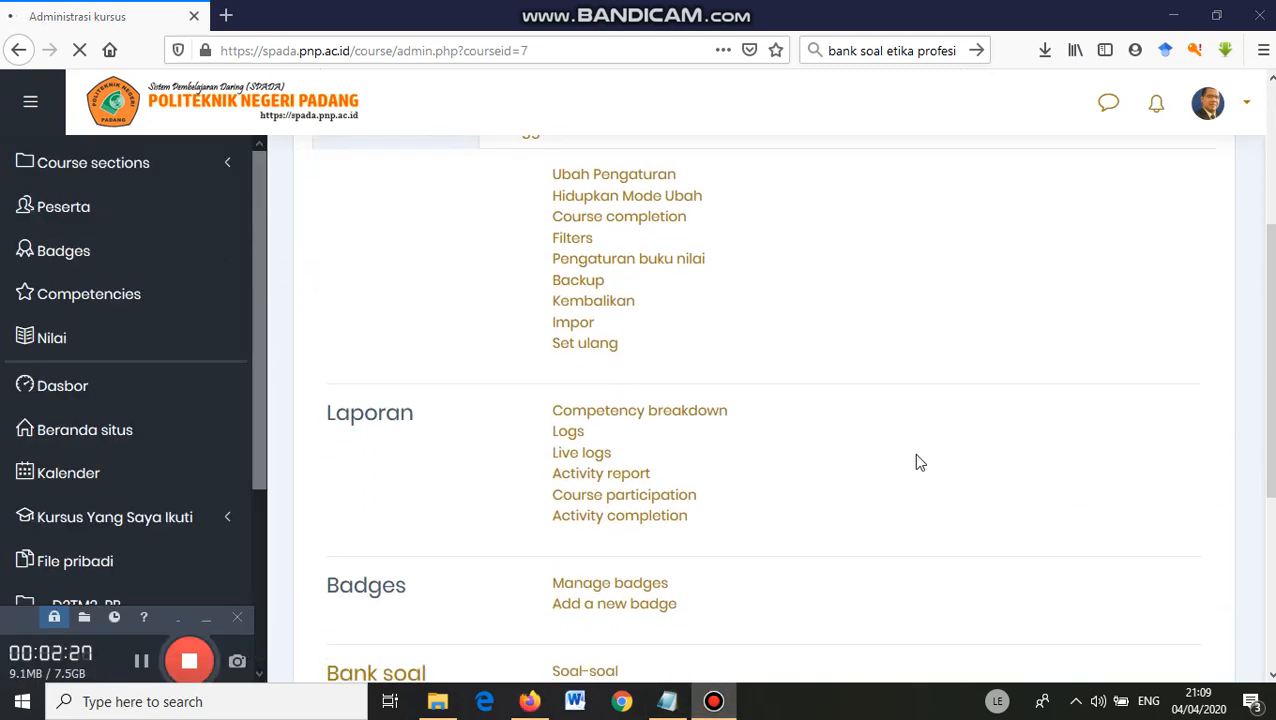
pyautogui.scroll(-3, 918, 462)
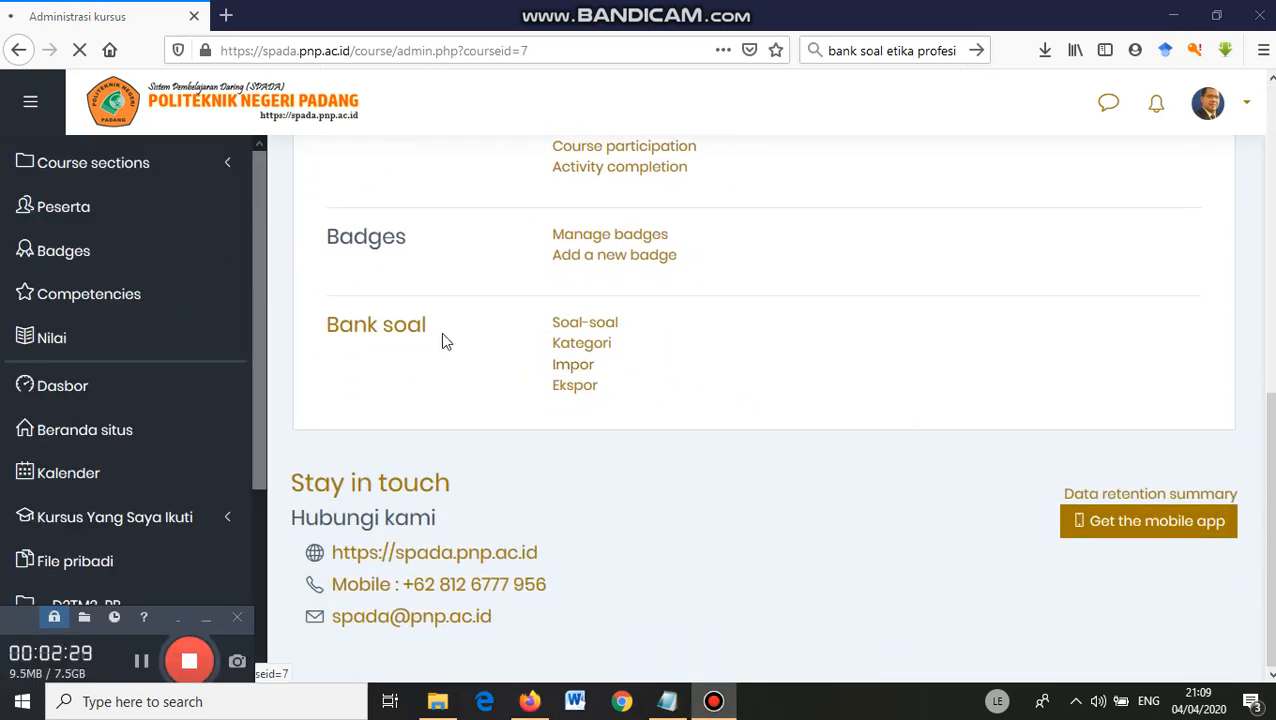
# Step: Open Bank soal categories and set the parent category to the course's Top level
pyautogui.click(582, 344)
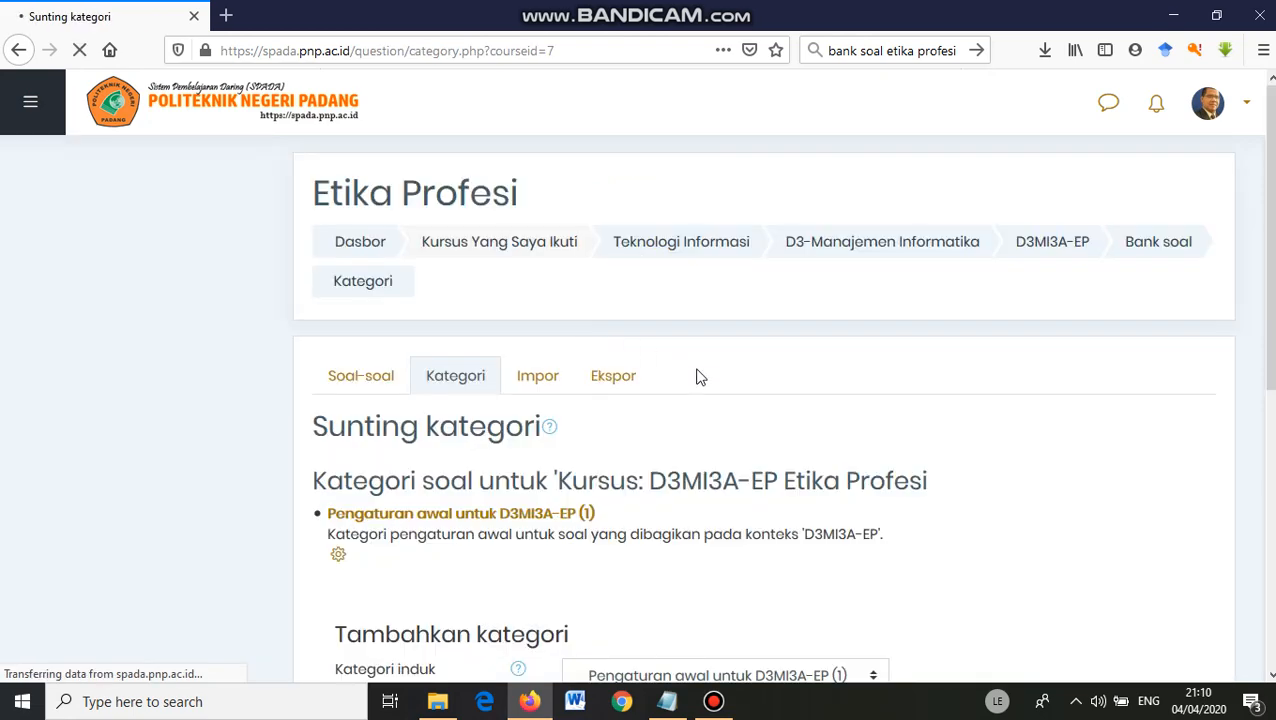
pyautogui.scroll(-1, 731, 480)
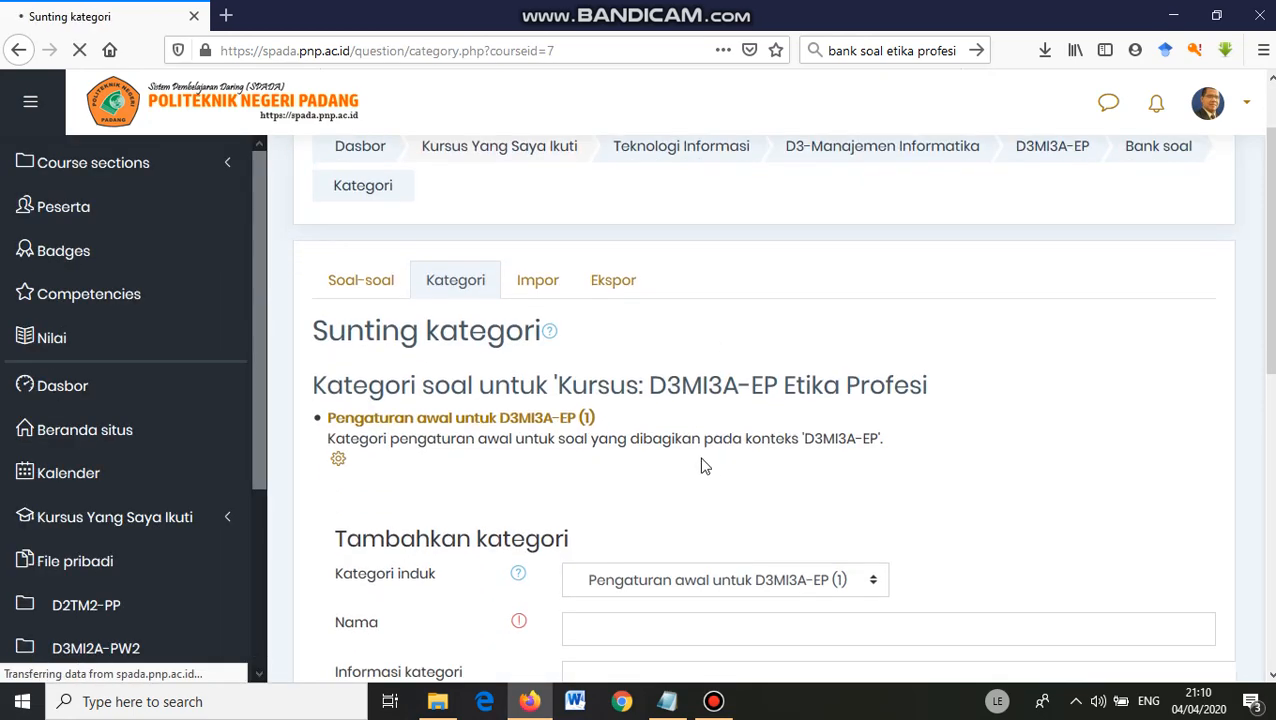
pyautogui.scroll(-1, 710, 468)
pyautogui.scroll(-1, 857, 390)
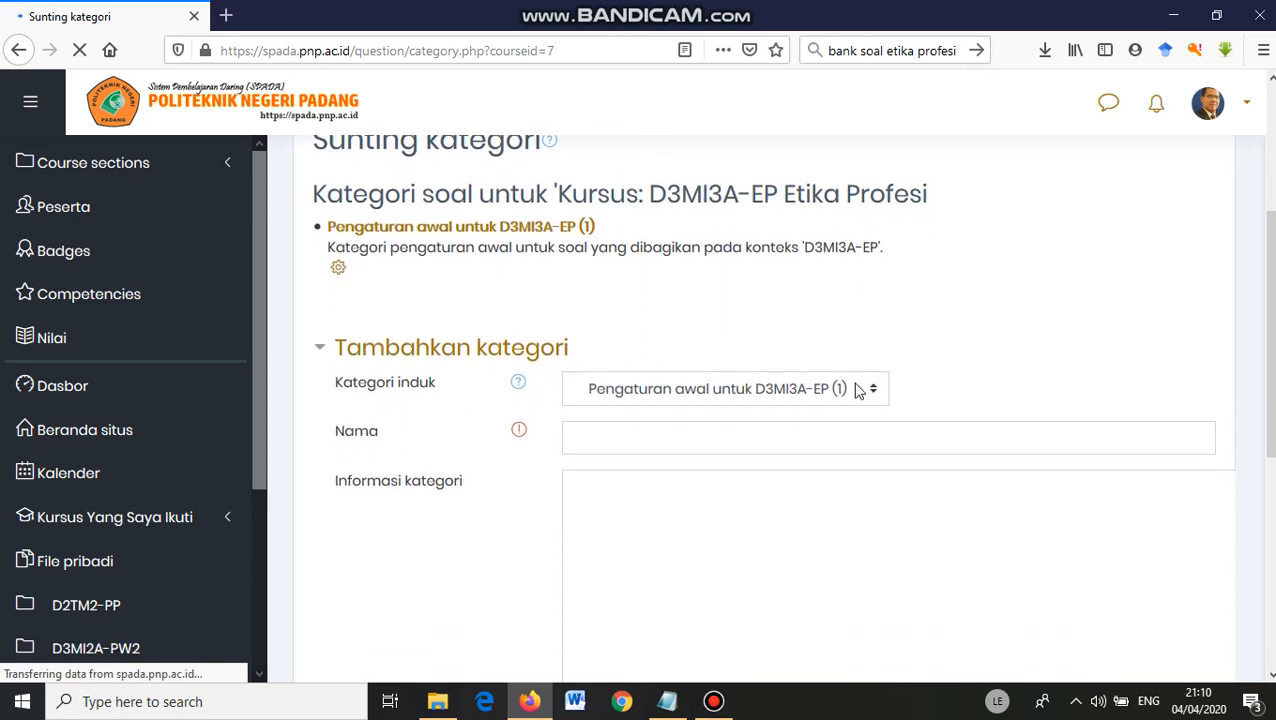
pyautogui.click(874, 392)
pyautogui.click(875, 393)
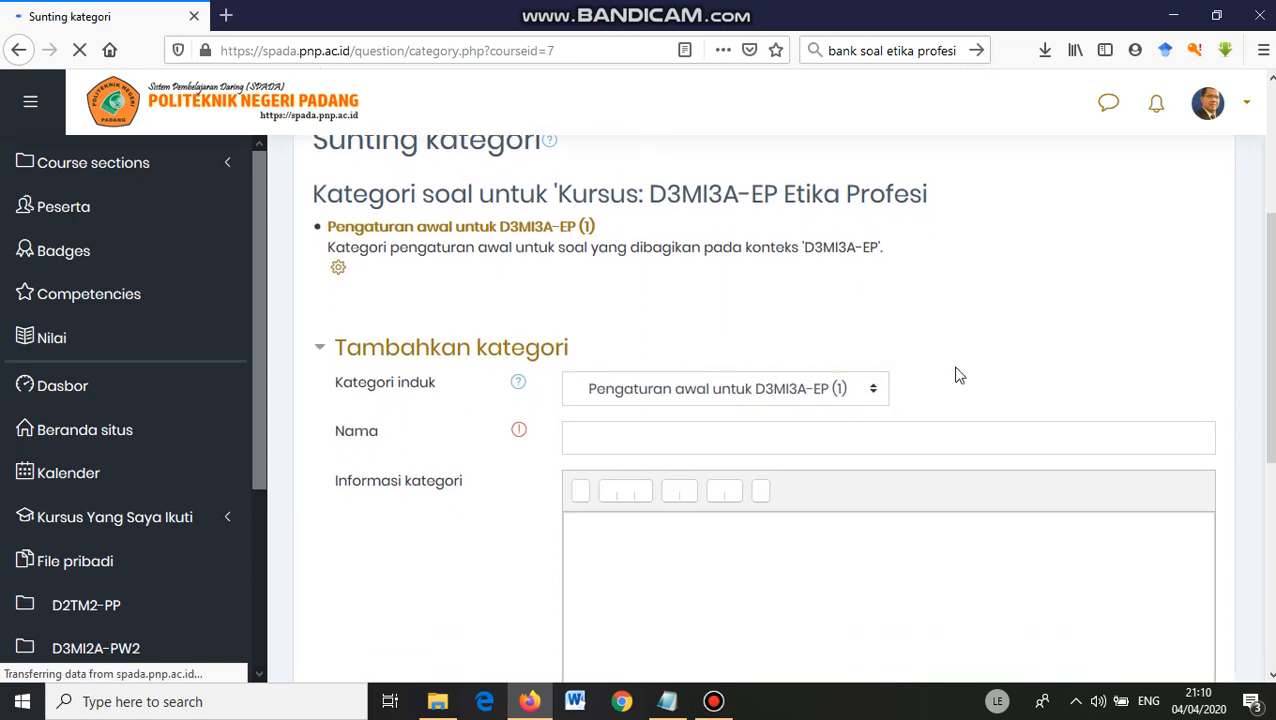
pyautogui.click(875, 393)
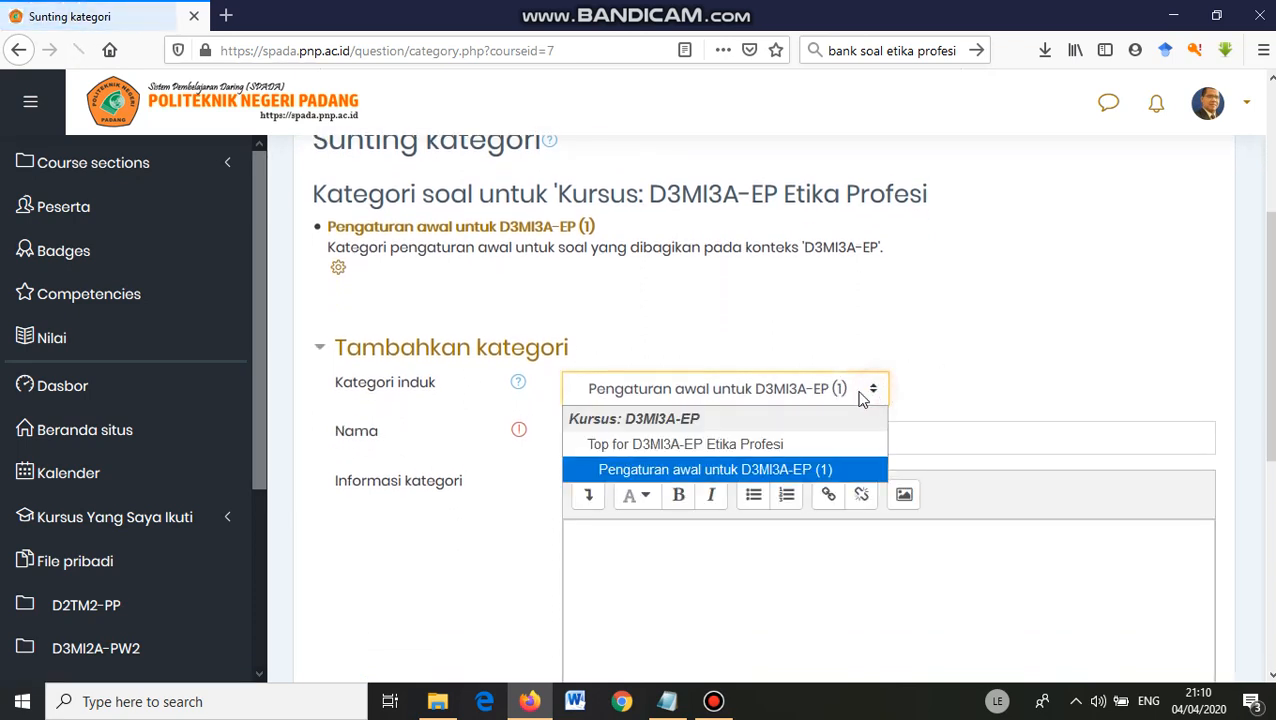
pyautogui.click(742, 448)
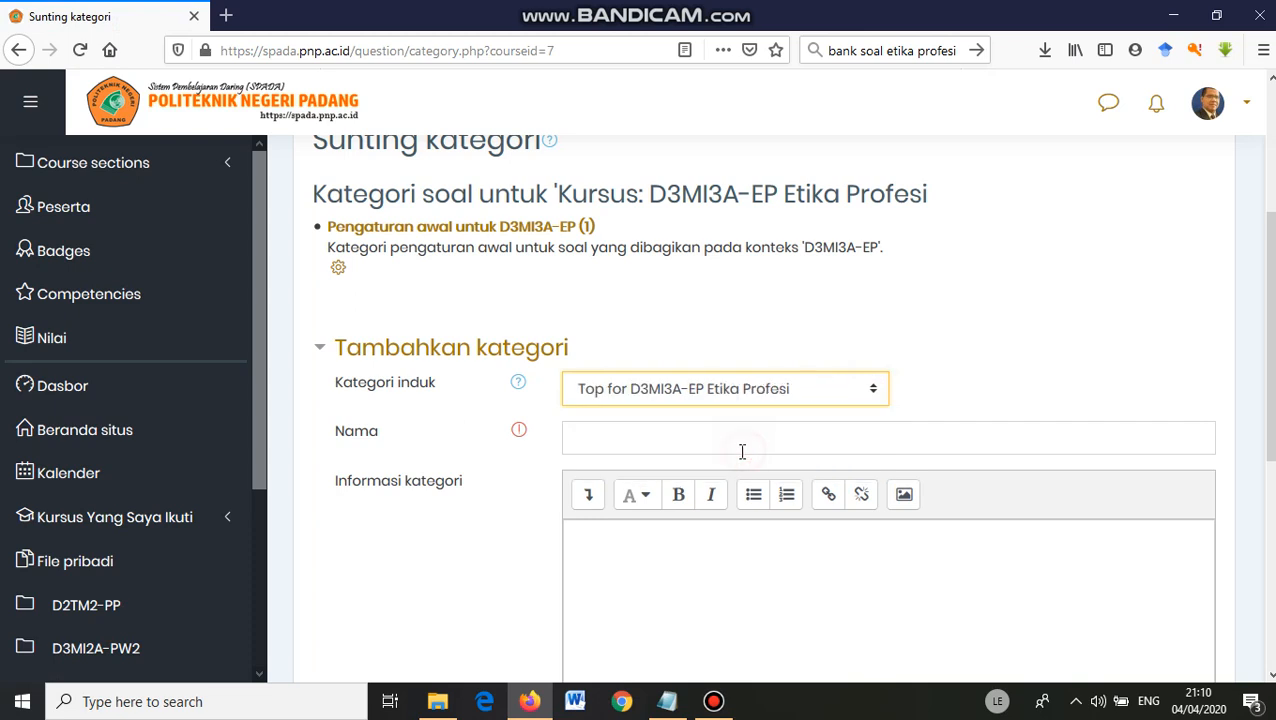
# Step: Name the category 'SOAL 1 : ETIKA PROFESI', fill in the description, and add it
pyautogui.click(589, 436)
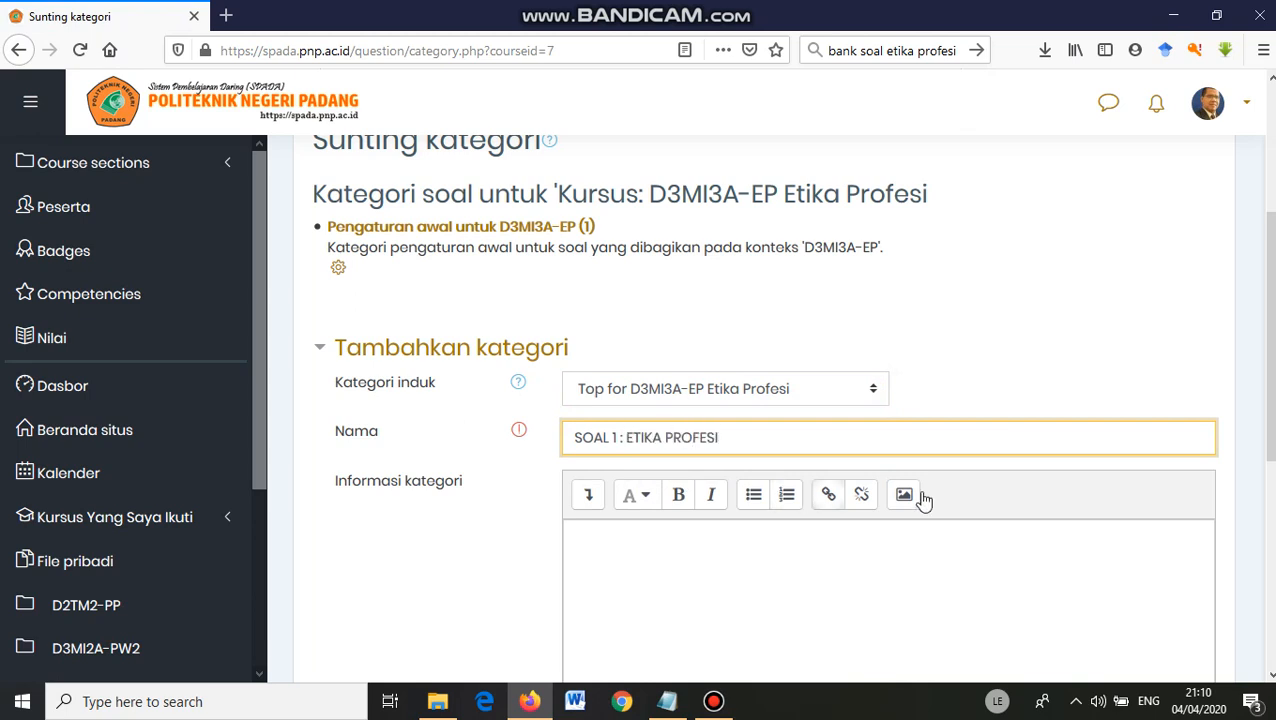
pyautogui.scroll(-3, 729, 561)
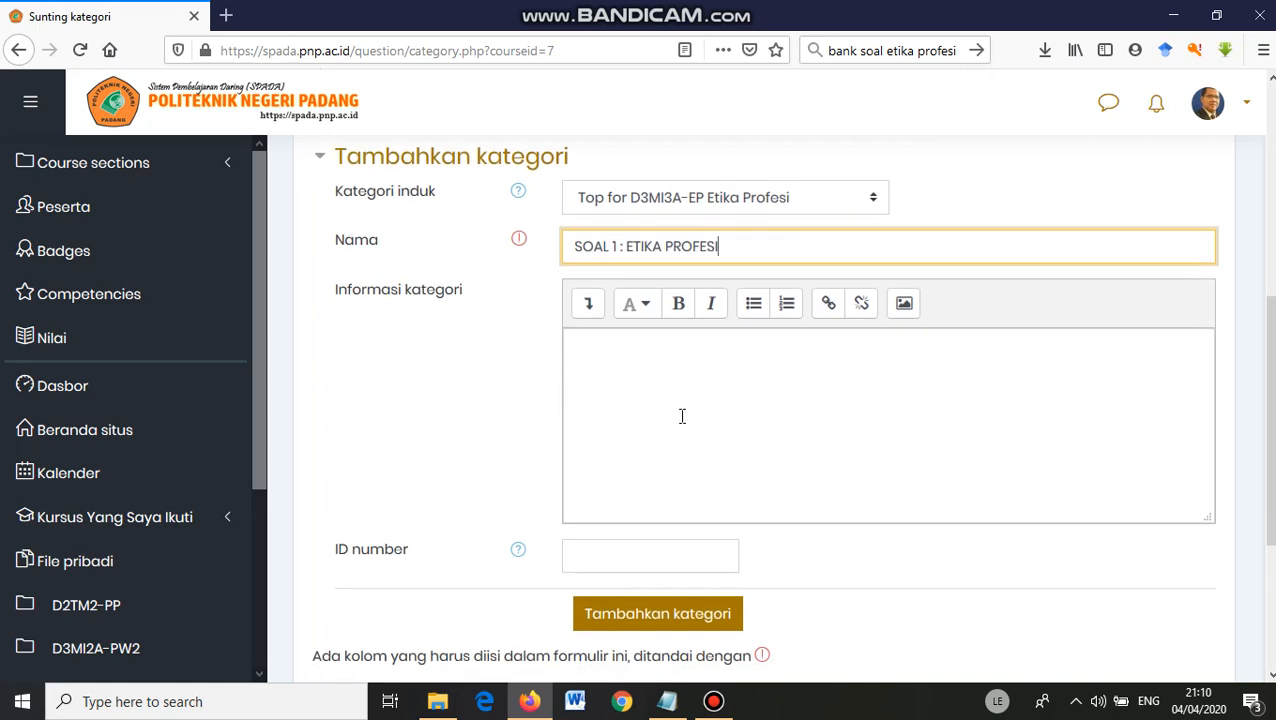
pyautogui.click(637, 386)
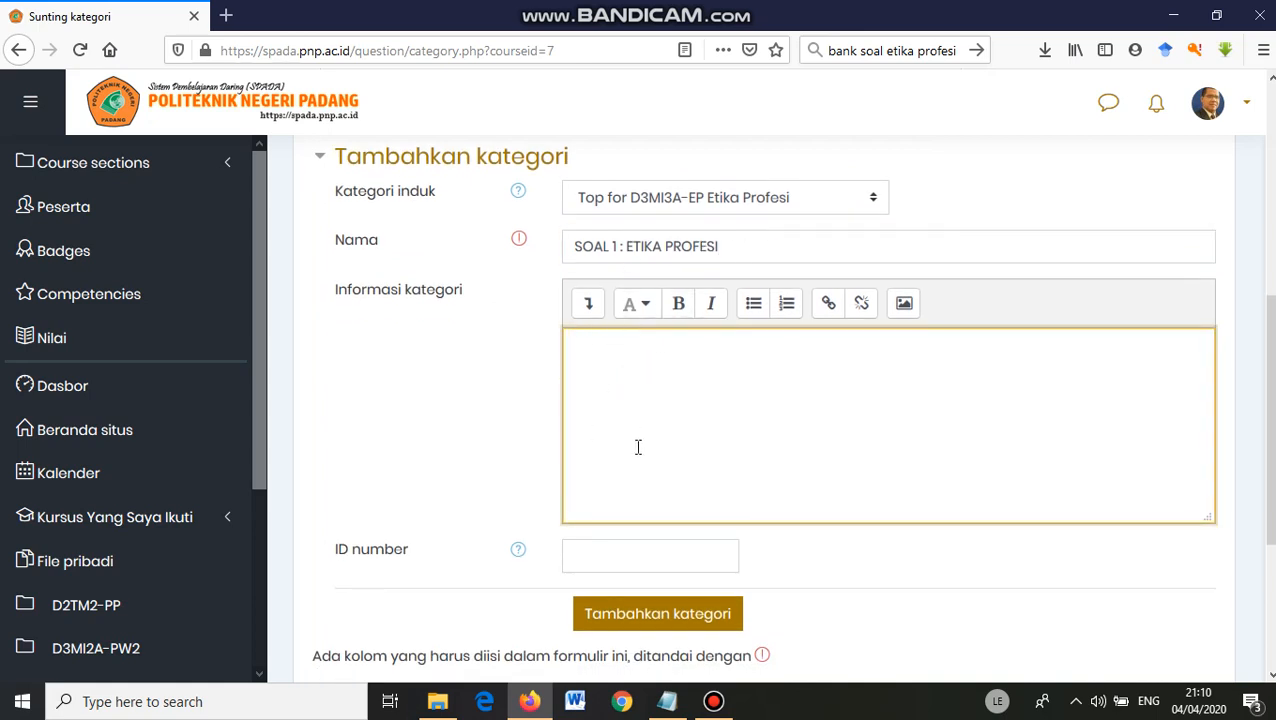
pyautogui.click(664, 622)
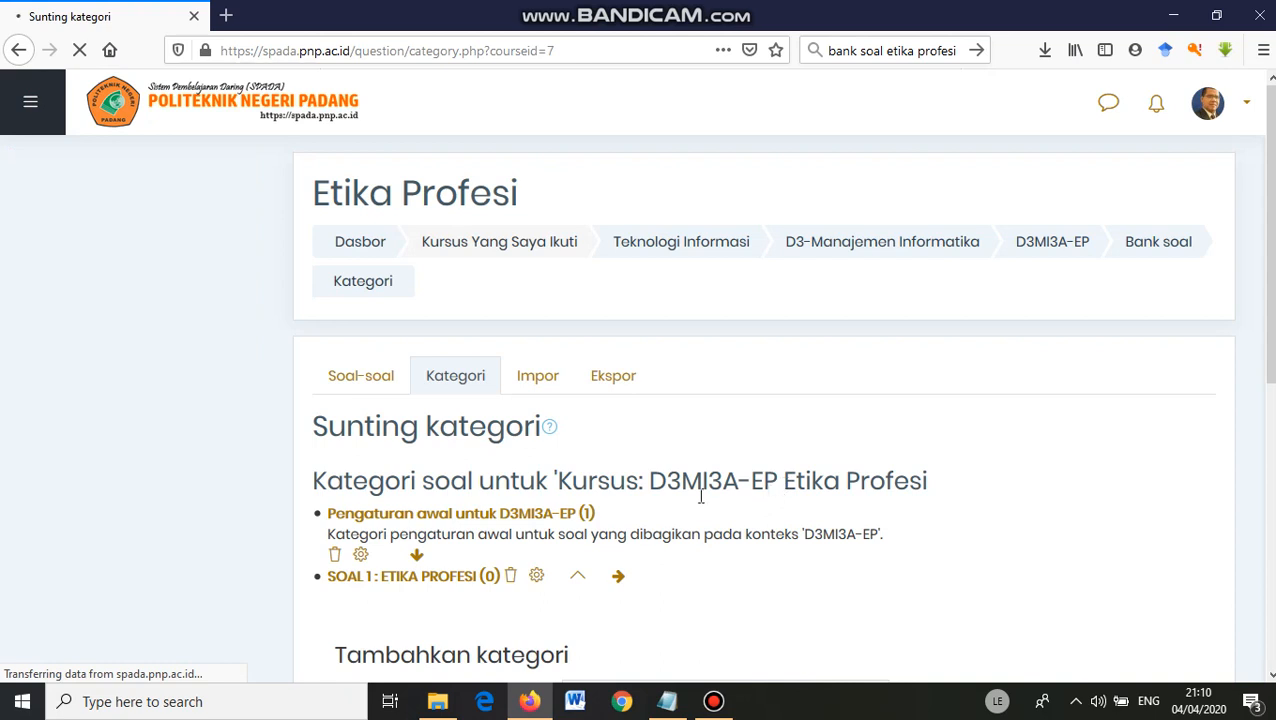
pyautogui.scroll(-3, 427, 588)
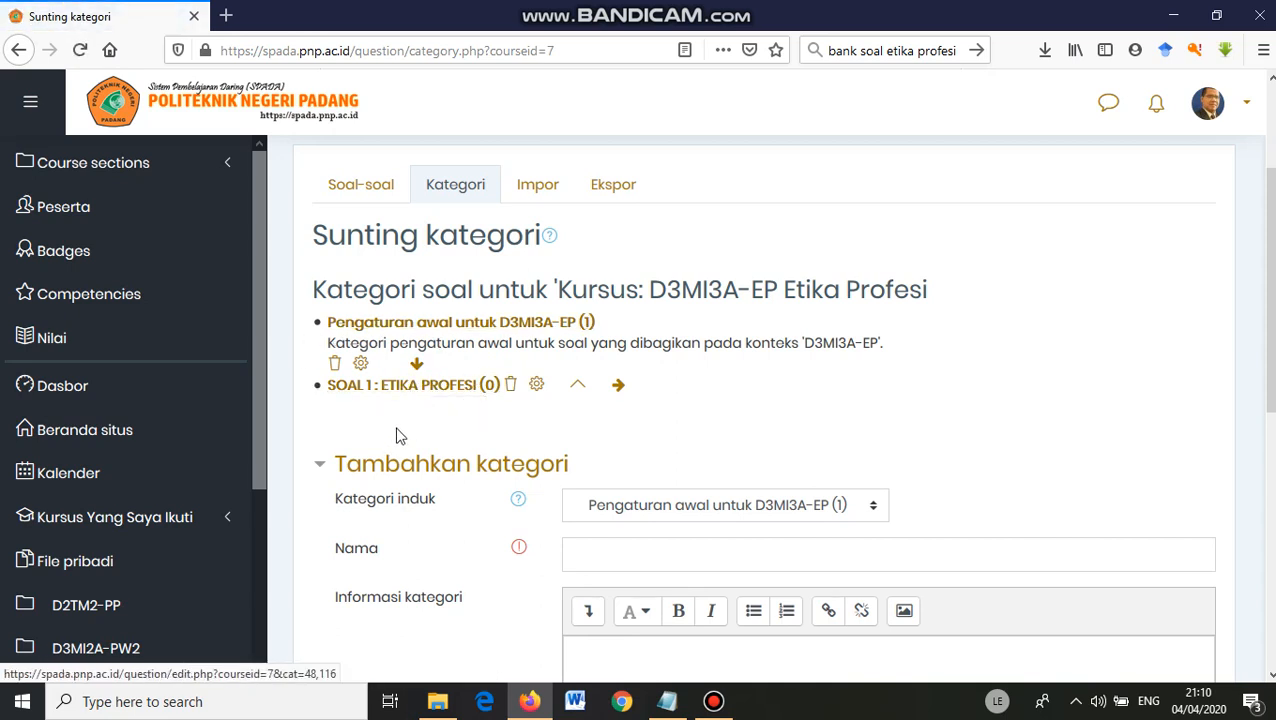
# Step: Open the Soal-soal tab listing the default category's essay and true/false questions
pyautogui.click(364, 192)
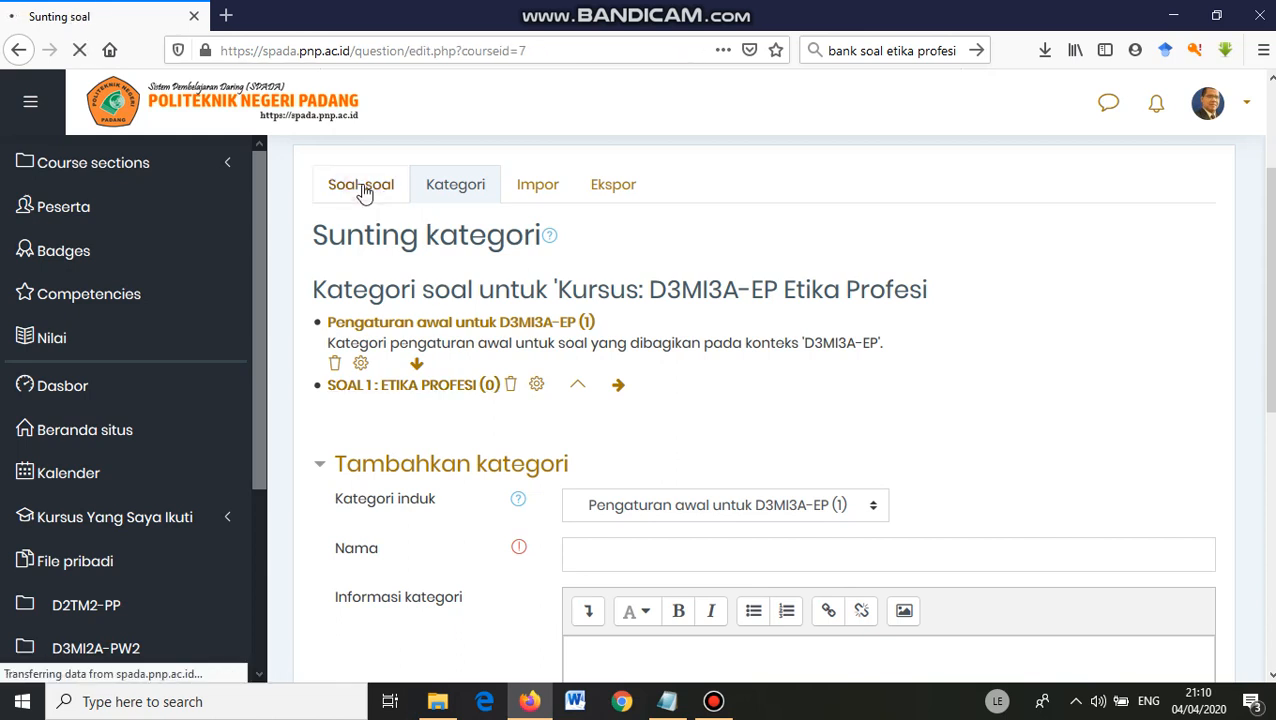
pyautogui.scroll(-2, 462, 424)
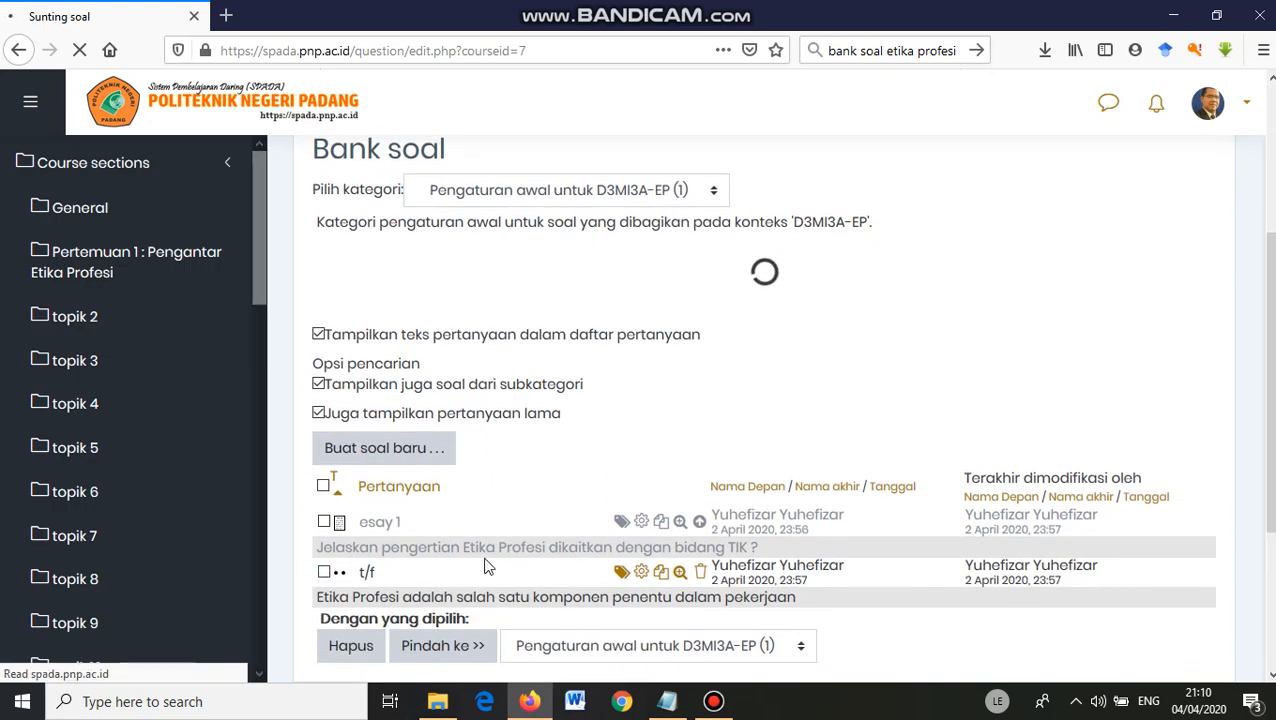
pyautogui.scroll(-2, 470, 560)
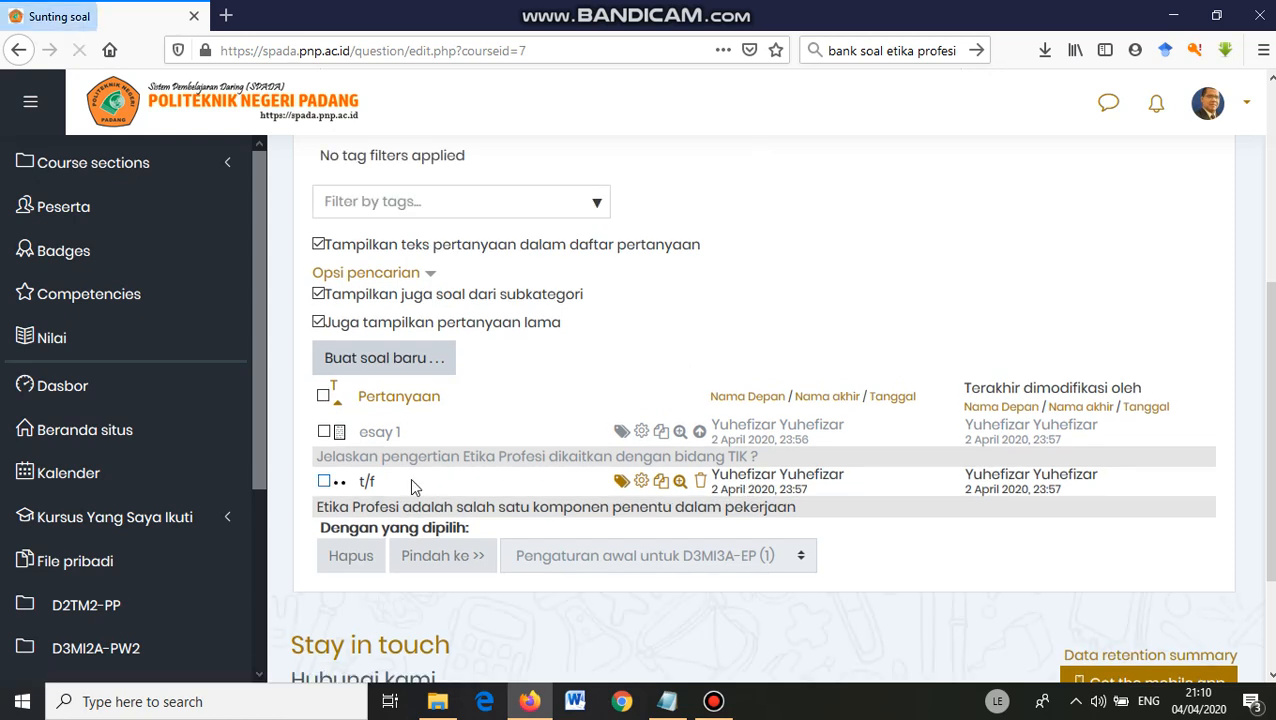
pyautogui.scroll(5, 400, 304)
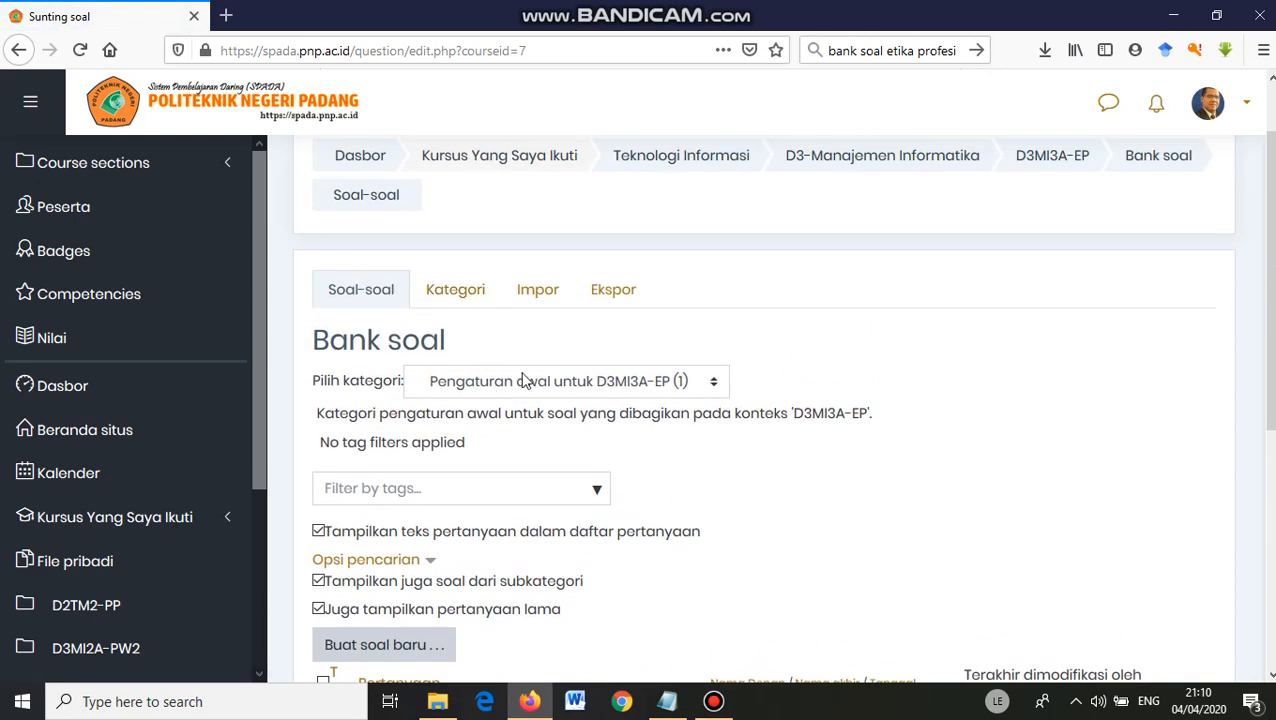
# Step: Choose SOAL 1 : ETIKA PROFESI in Pilih kategori to show its empty question list
pyautogui.click(523, 381)
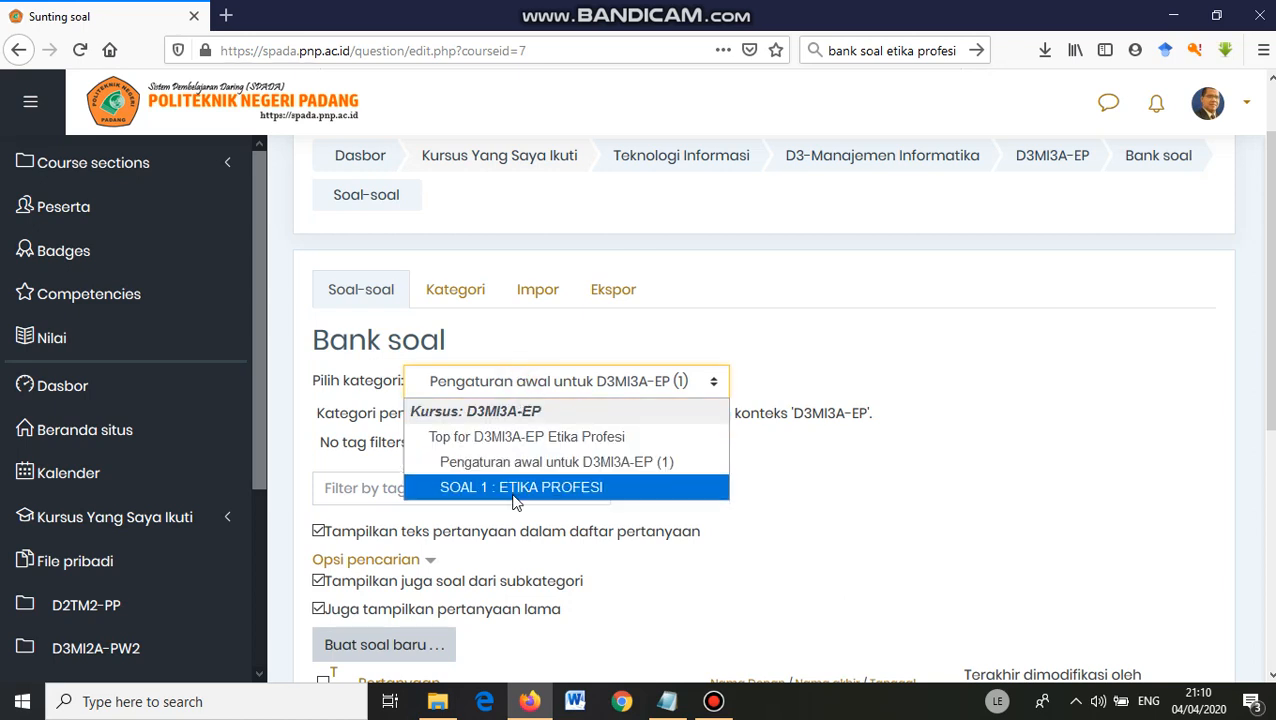
pyautogui.click(882, 352)
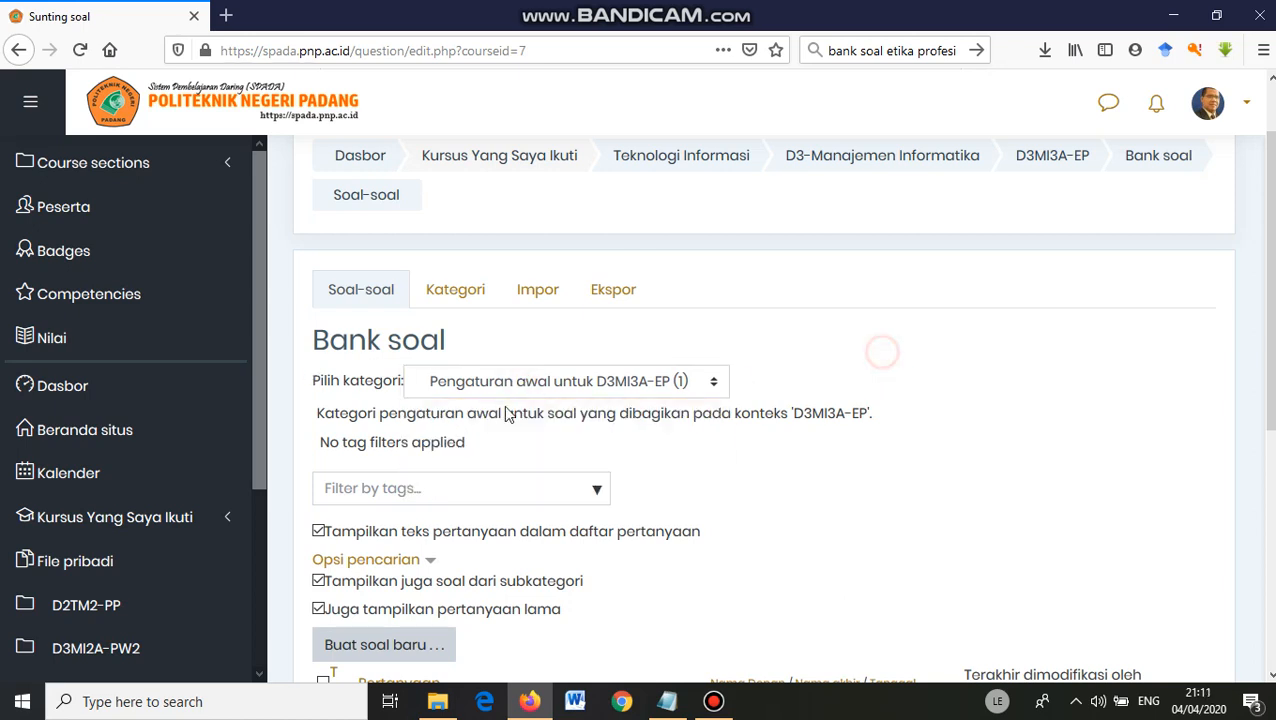
pyautogui.click(578, 387)
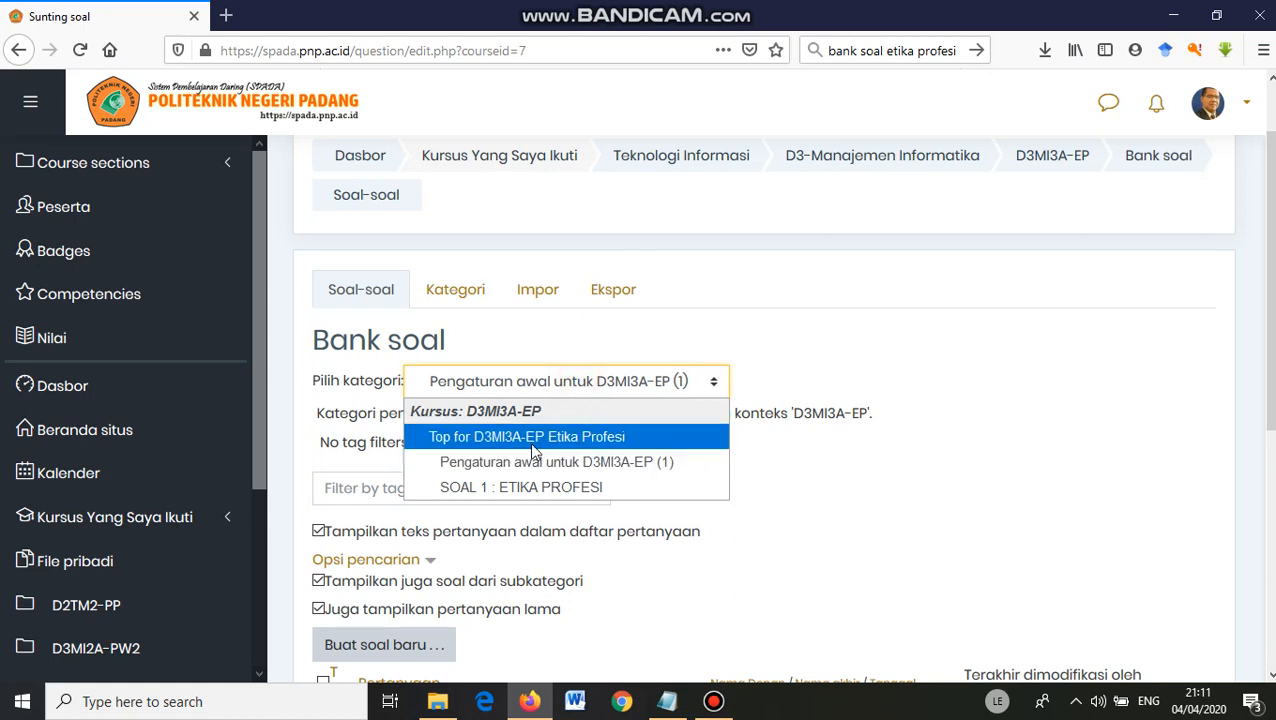
pyautogui.click(514, 486)
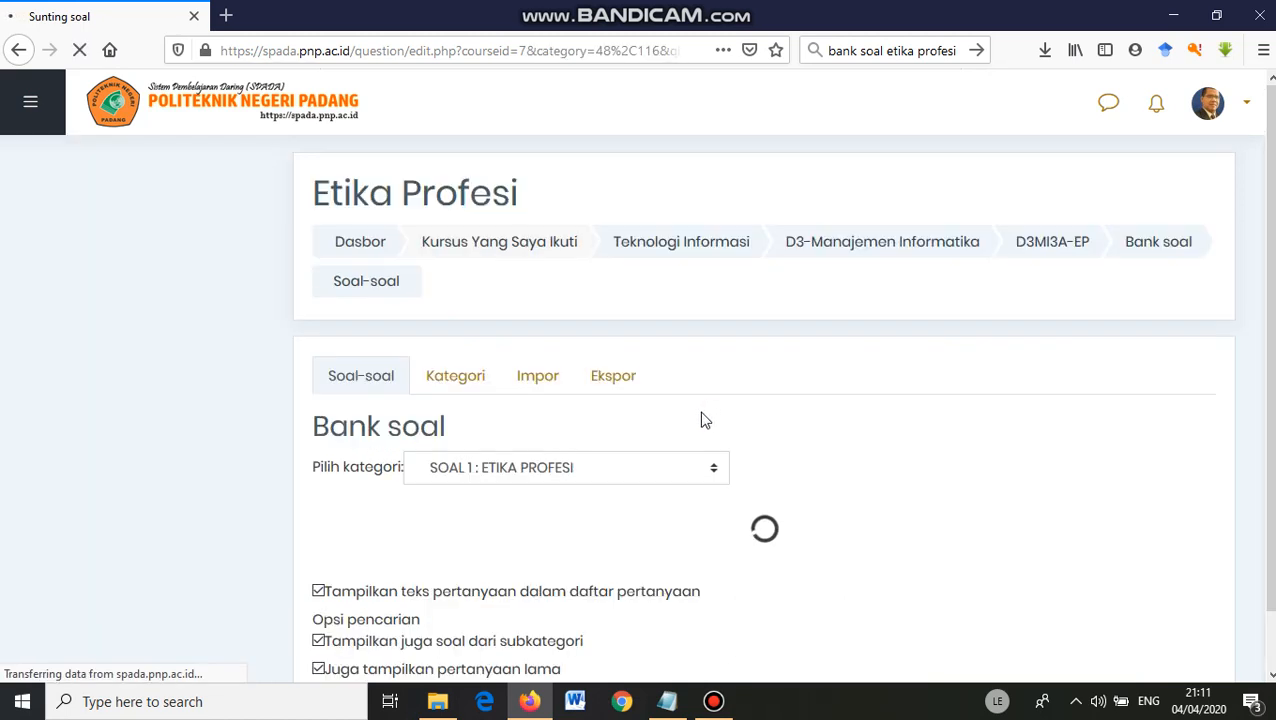
pyautogui.scroll(-1, 704, 416)
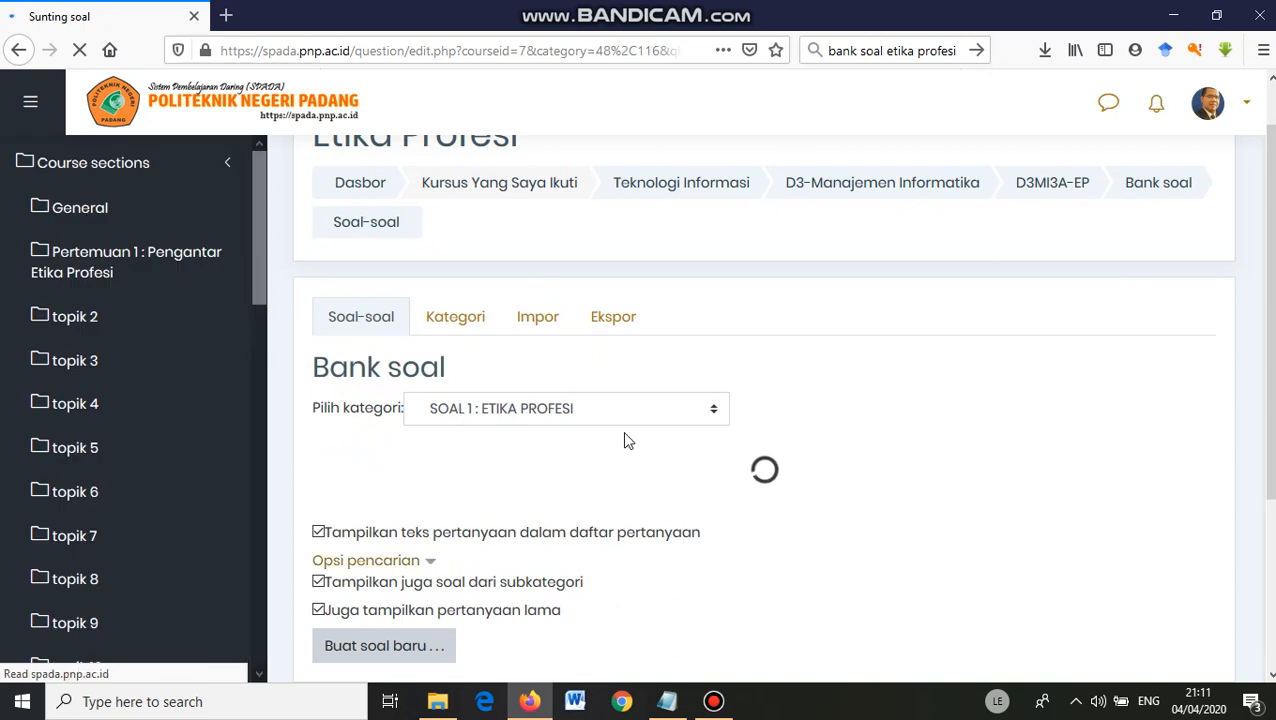
pyautogui.scroll(-2, 625, 437)
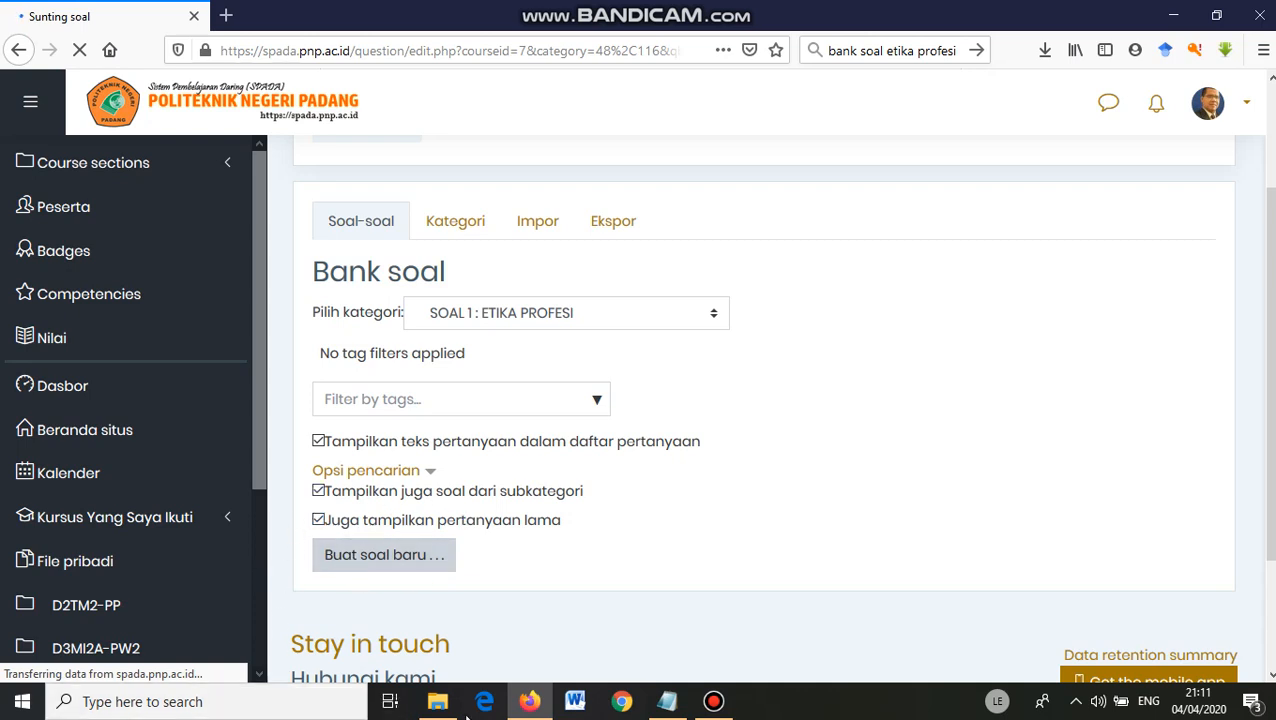
pyautogui.scroll(-1, 645, 505)
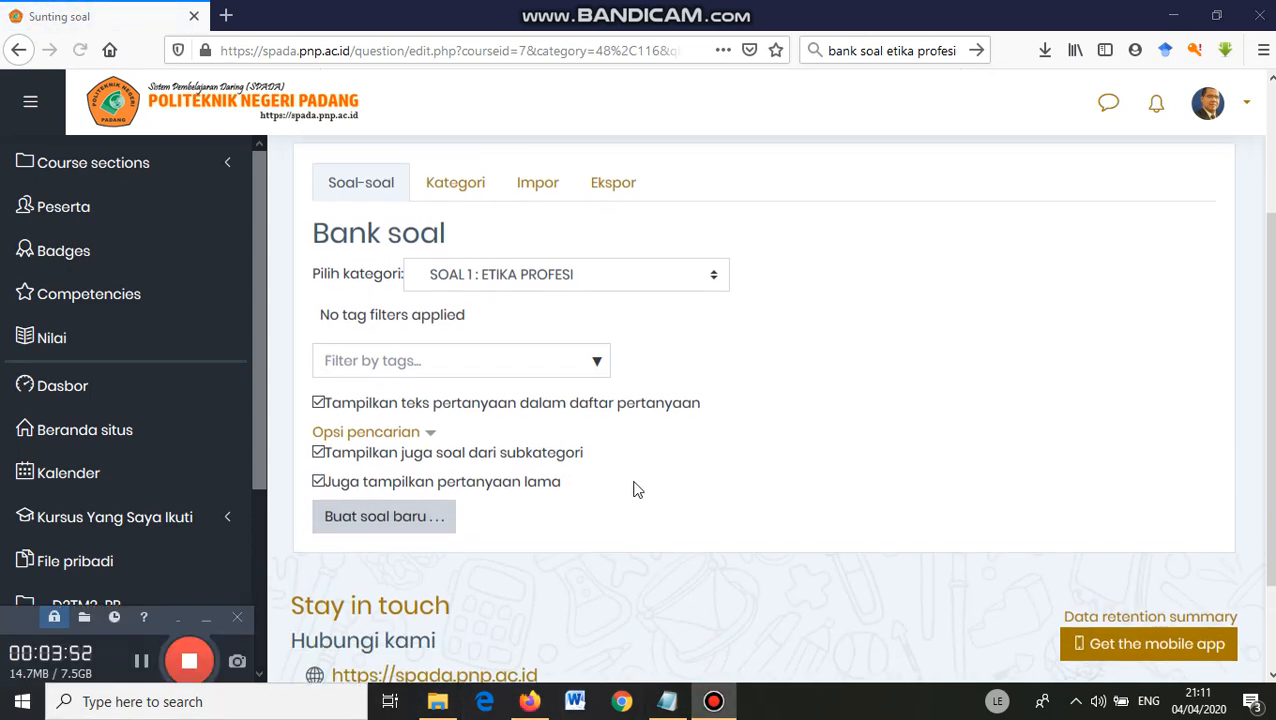
pyautogui.scroll(-1, 500, 475)
# Step: Create a new Pilihan ganda question to open the empty multiple-choice form
pyautogui.click(387, 459)
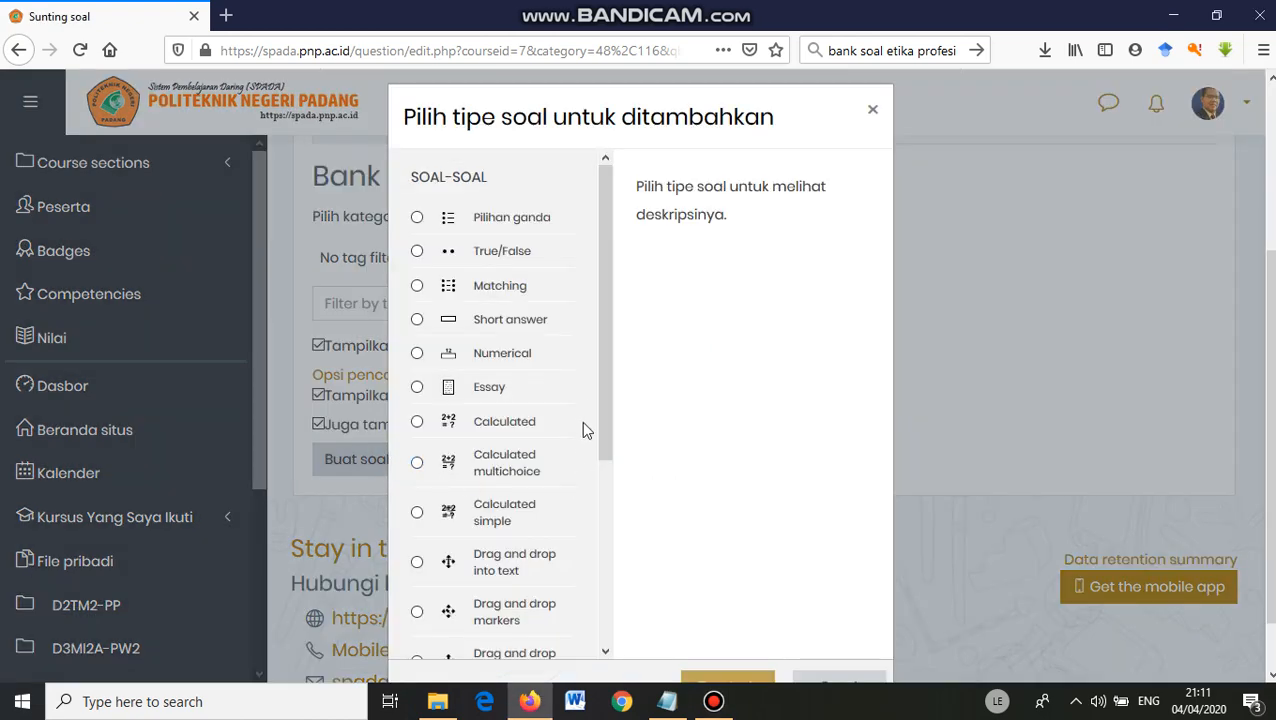
pyautogui.moveTo(606, 344); pyautogui.dragTo(598, 316)
pyautogui.click(417, 217)
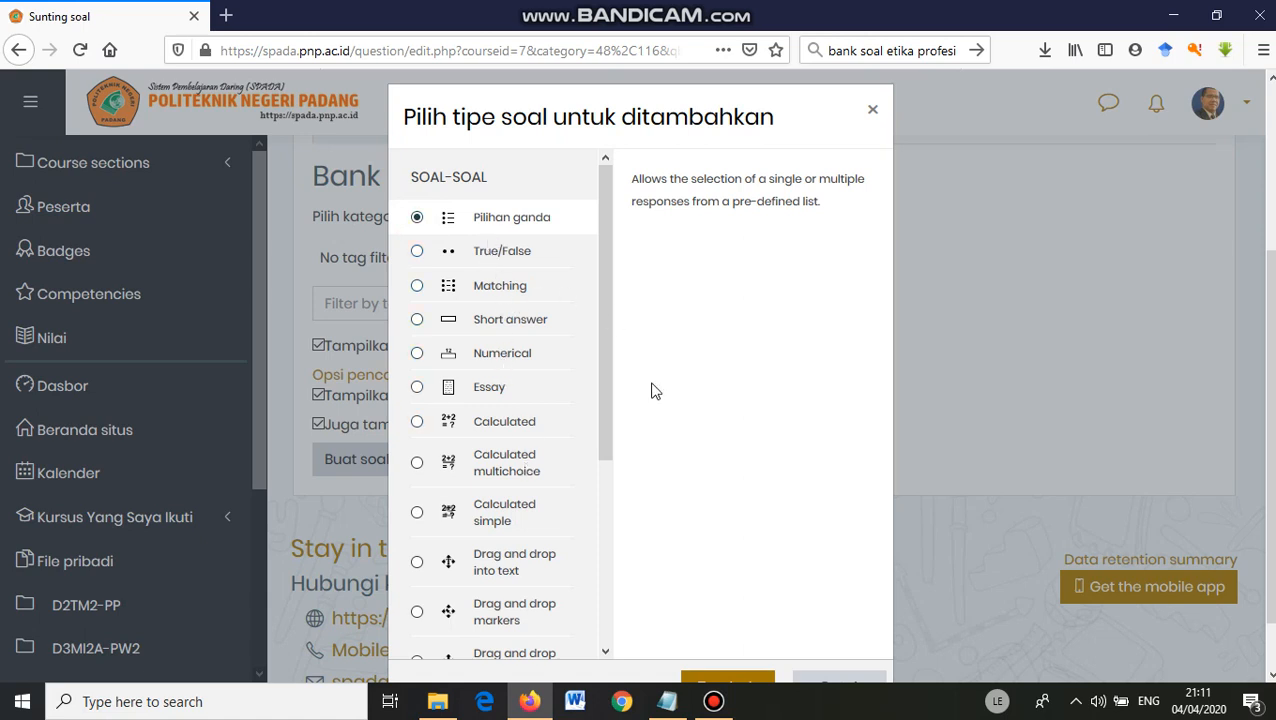
pyautogui.scroll(-1, 729, 612)
pyautogui.click(730, 625)
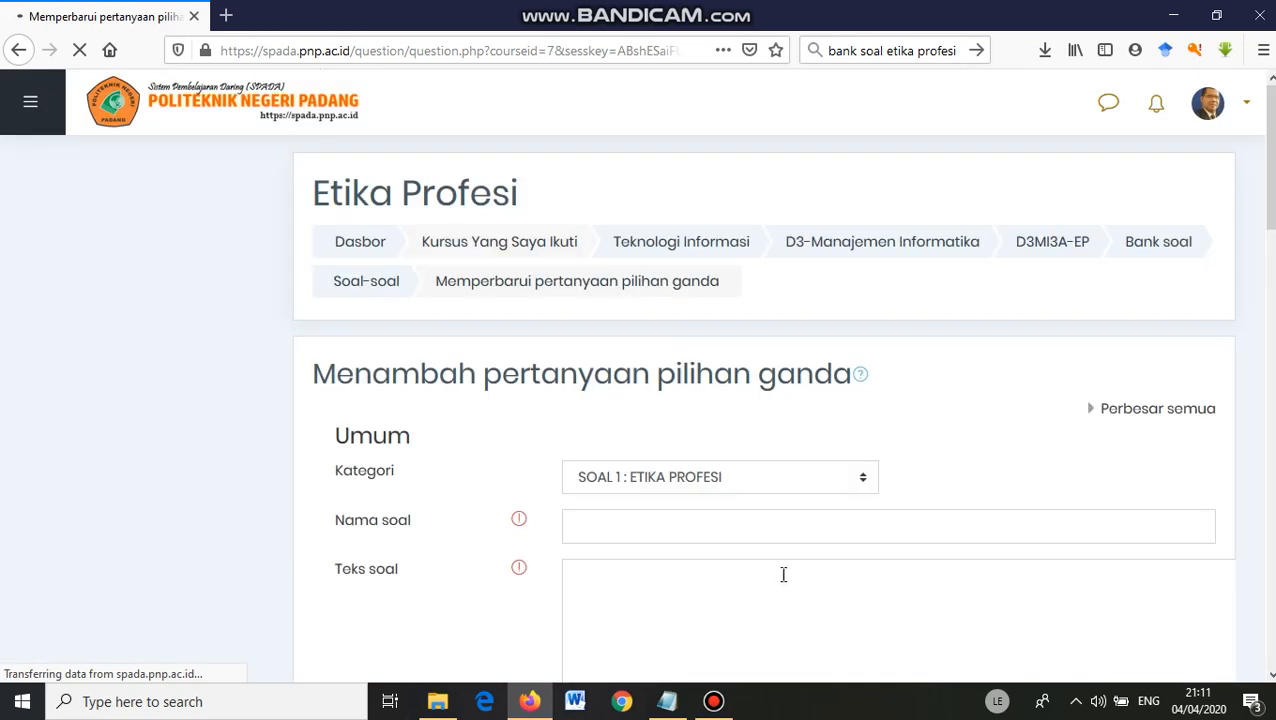
# Step: Name the question 'Etika Profesi', fixing the Porfesi typo, and bring up the Notepad notes
pyautogui.scroll(-1, 814, 518)
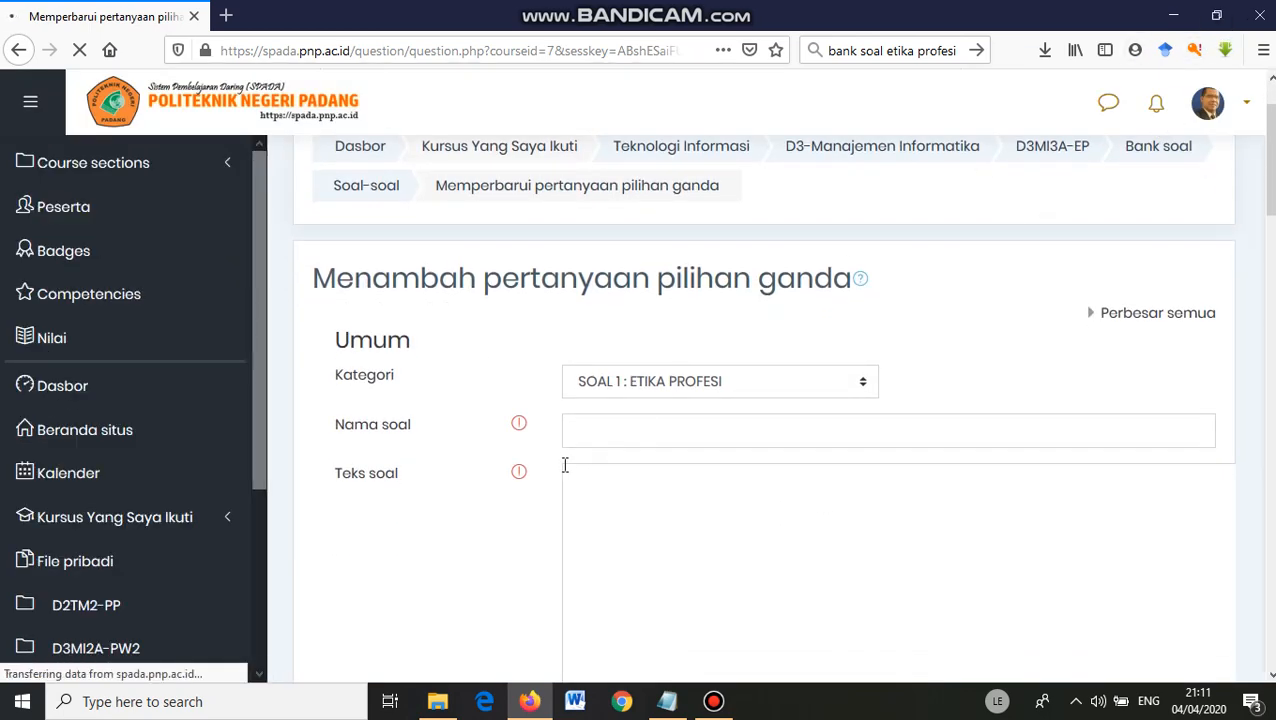
pyautogui.click(589, 432)
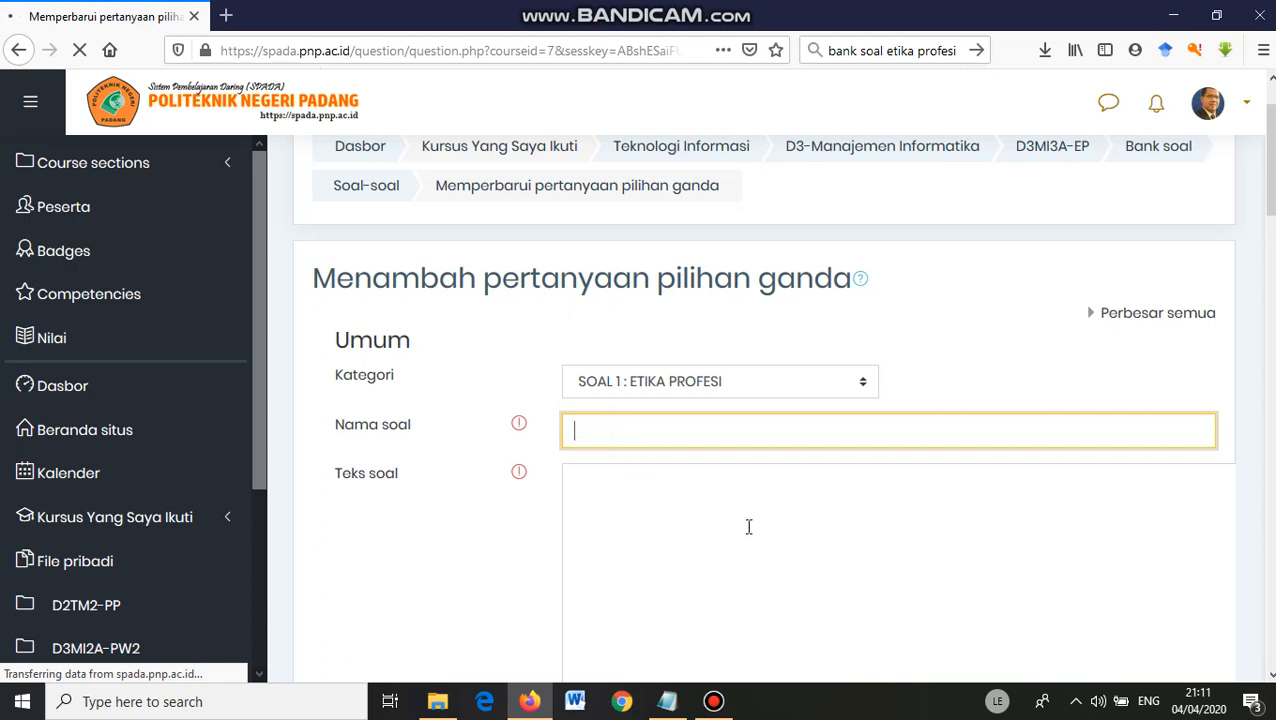
pyautogui.scroll(-1, 738, 521)
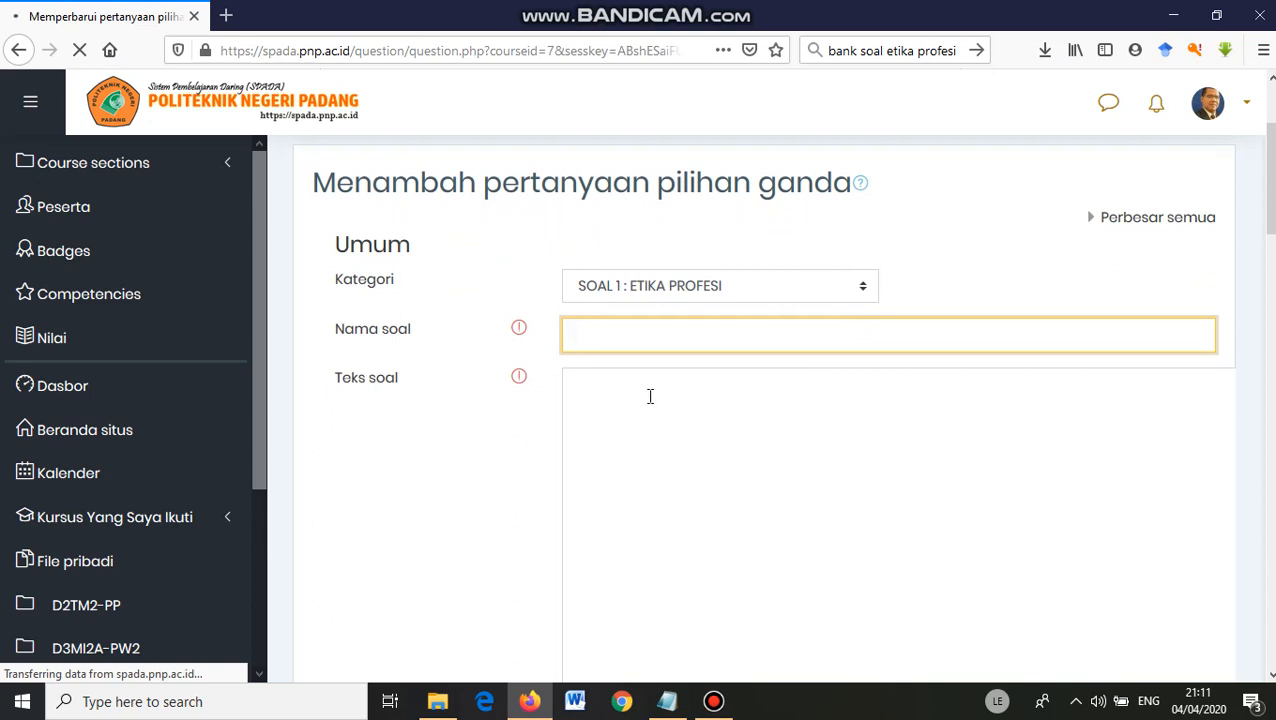
pyautogui.write('E')
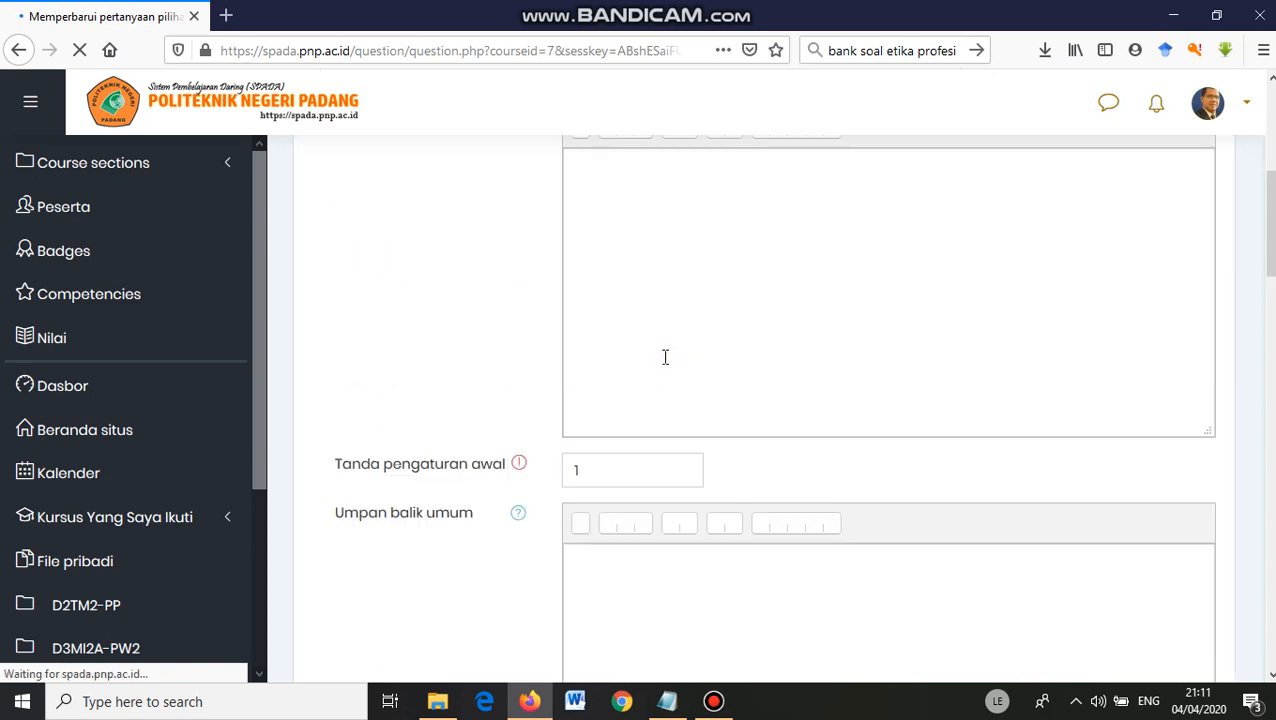
pyautogui.scroll(2, 642, 318)
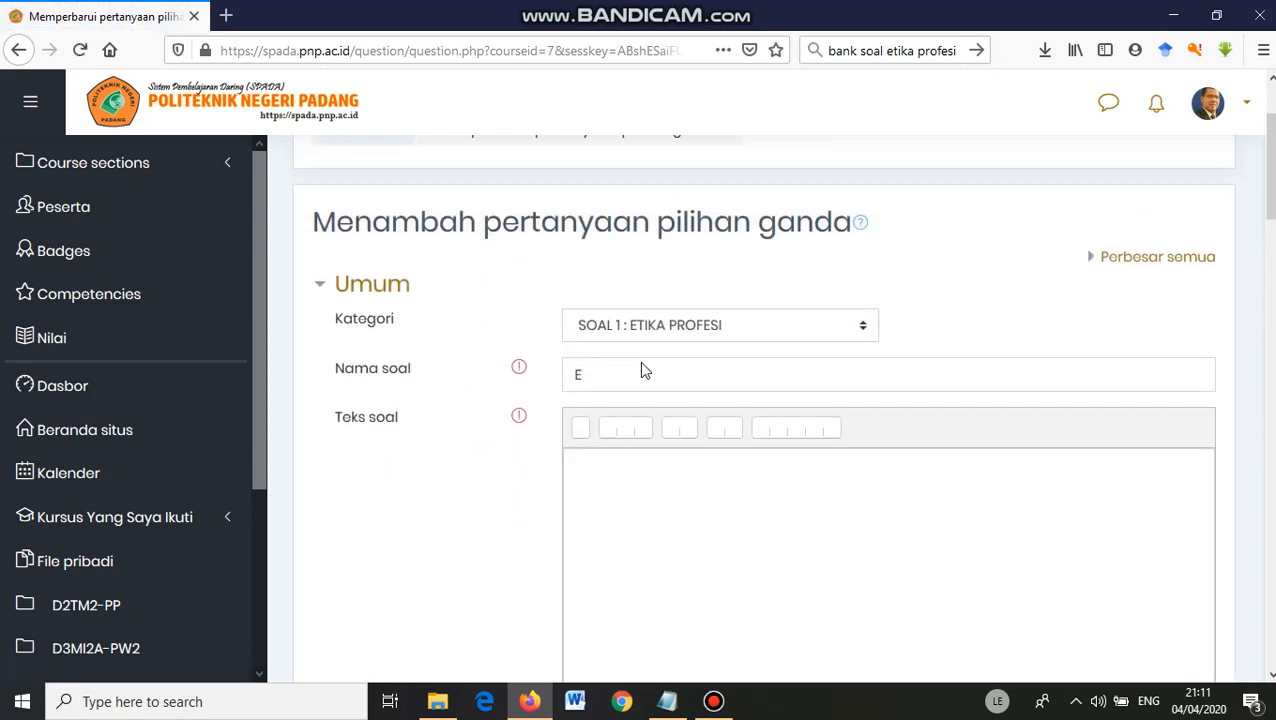
pyautogui.click(627, 397)
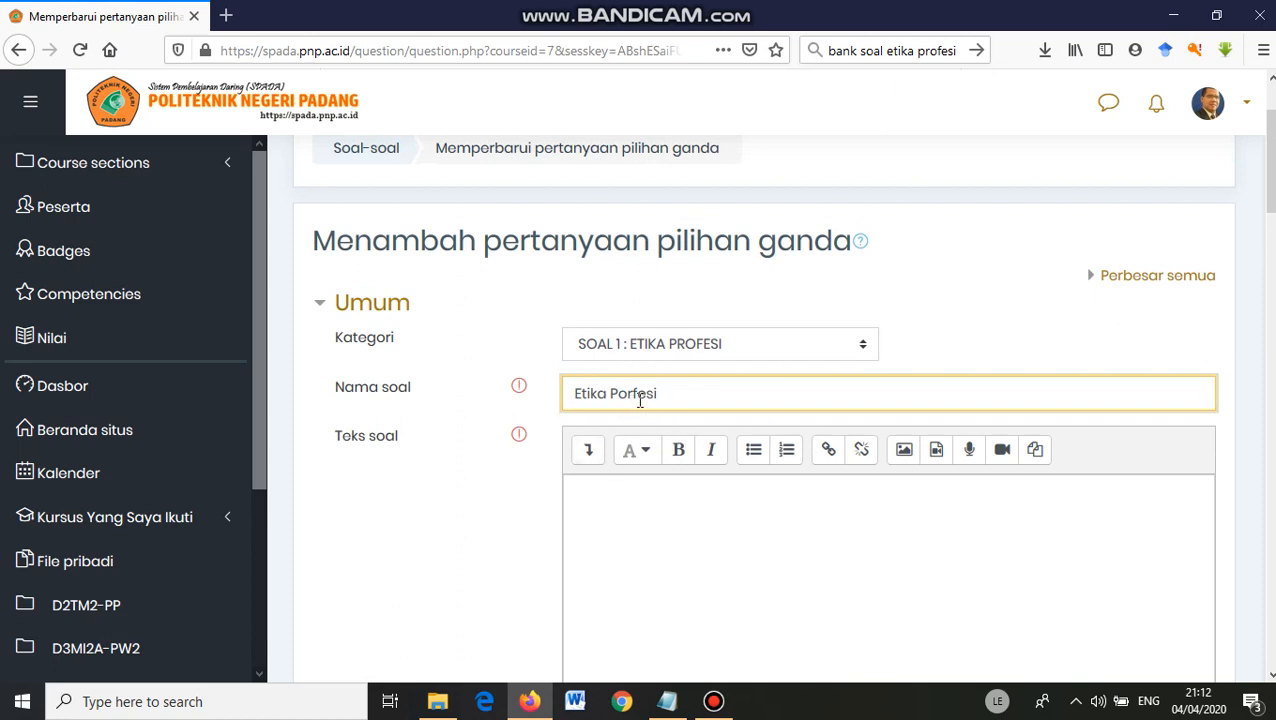
pyautogui.press('BackSpace')
pyautogui.click(641, 512)
pyautogui.click(667, 702)
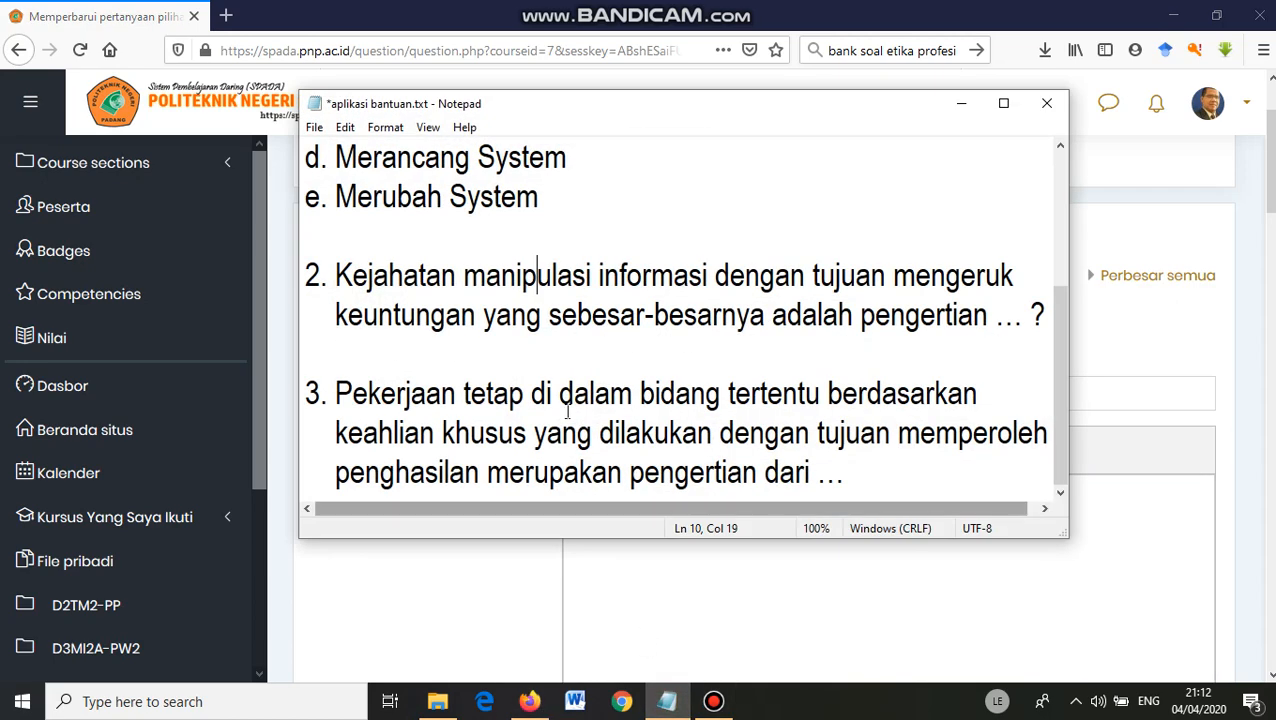
# Step: Paste question 1, 'Salah satu tugas utama seorang System Analyst yaitu …', into Teks soal
pyautogui.scroll(3, 530, 276)
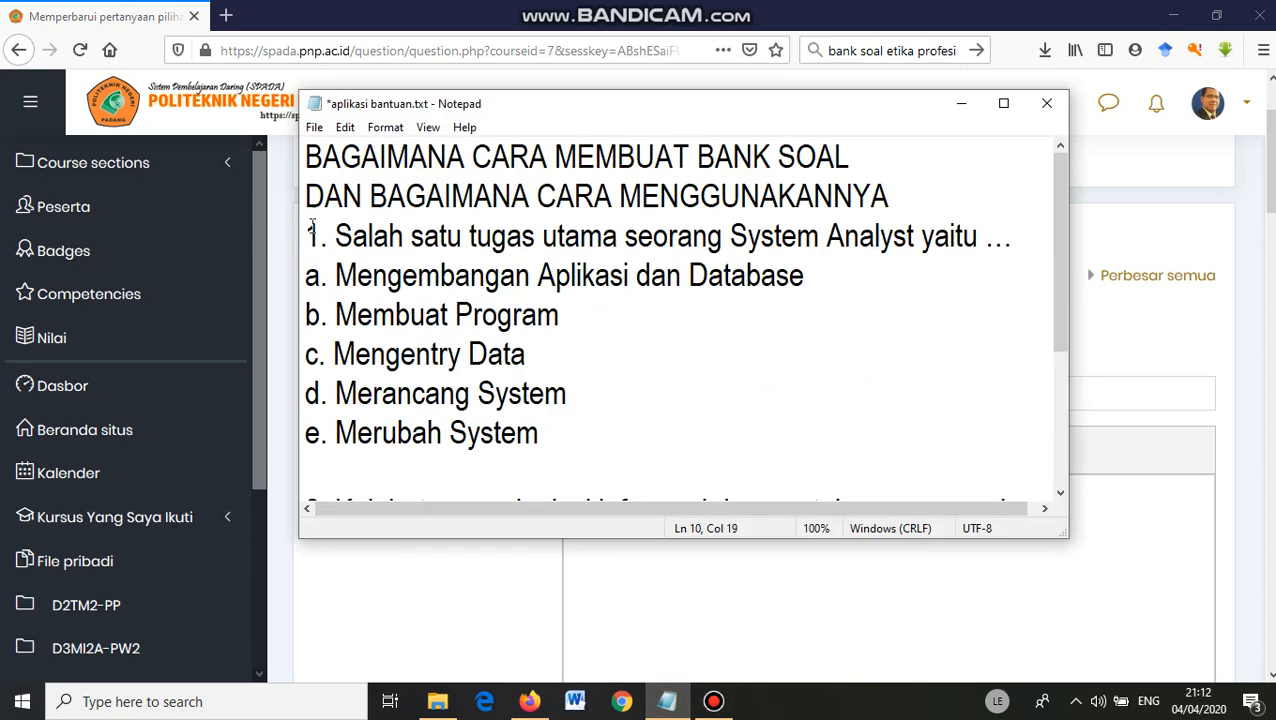
pyautogui.moveTo(338, 237); pyautogui.dragTo(1008, 230)
pyautogui.hotkey('ctrl', 'c')
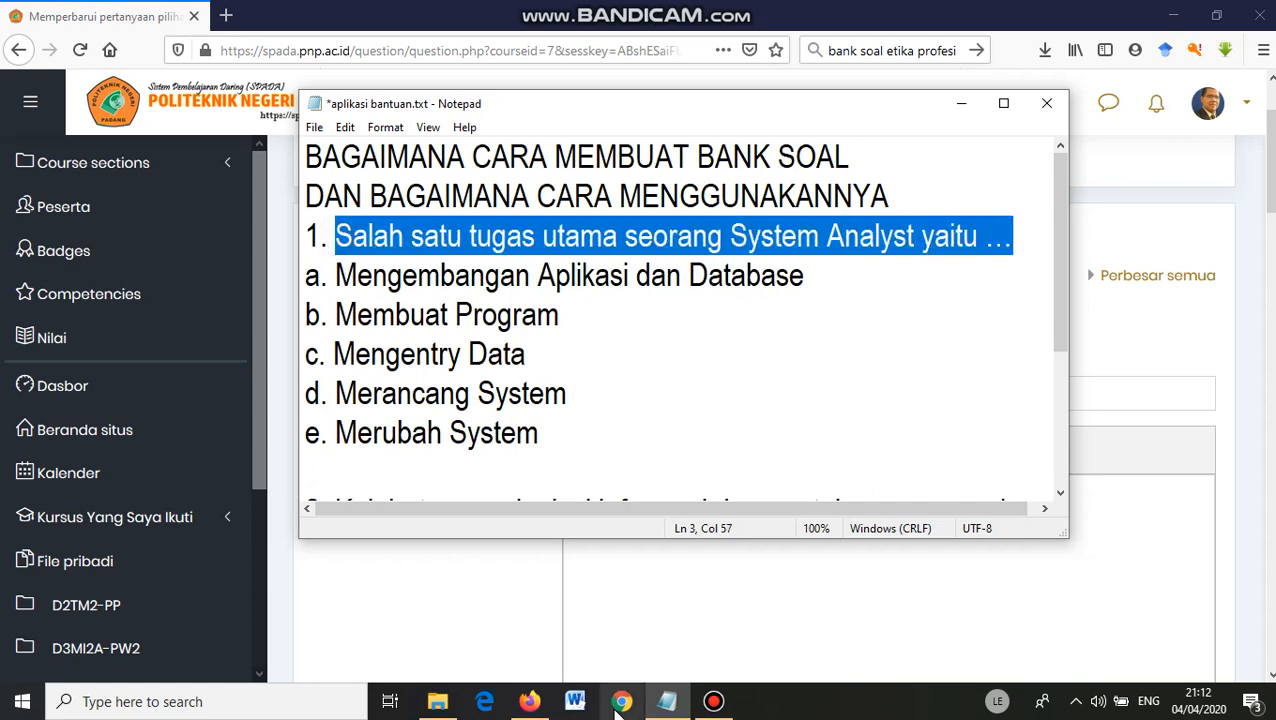
pyautogui.click(529, 702)
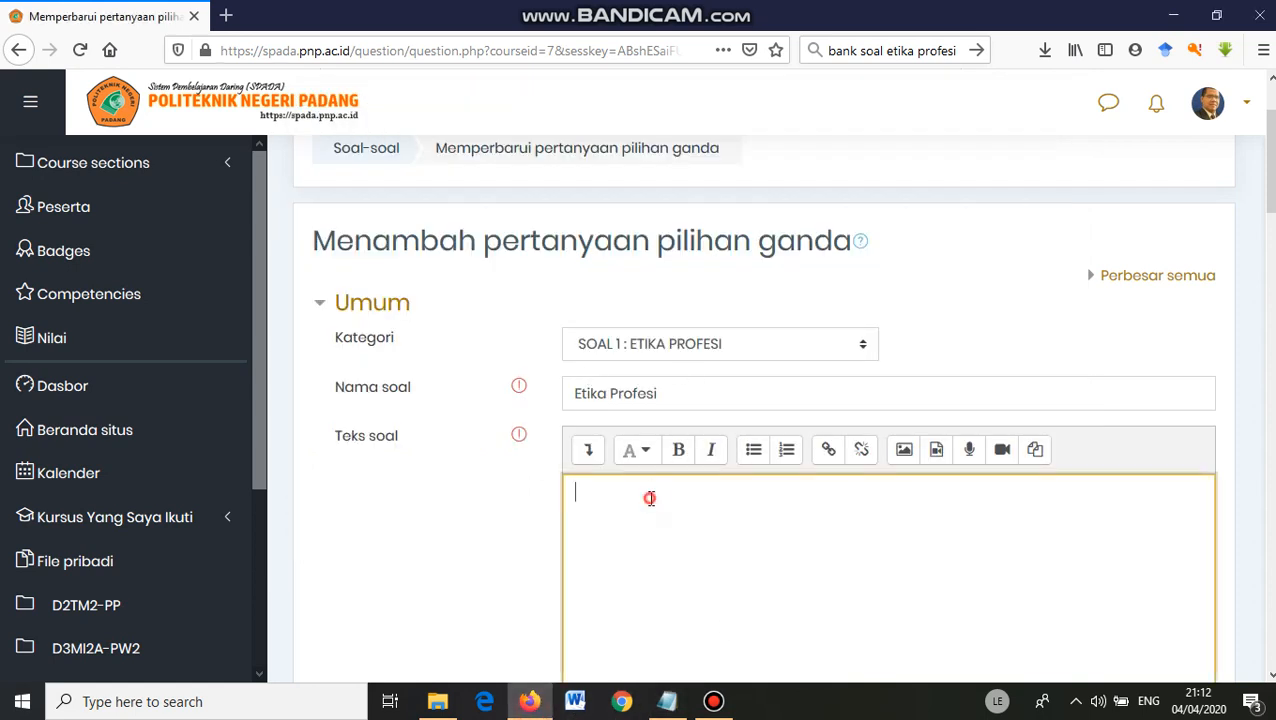
pyautogui.hotkey('ctrl', 'v')
pyautogui.scroll(-2, 648, 492)
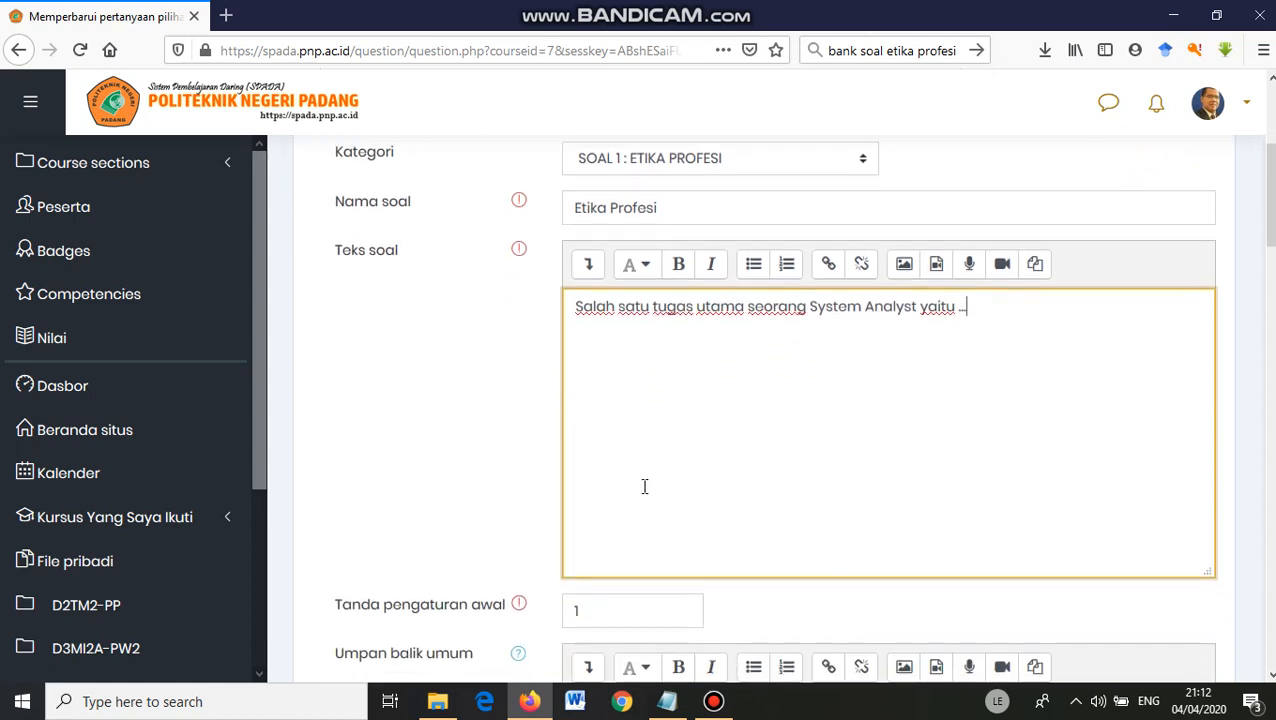
# Step: Scroll down to the Jawaban section, place the caret in Pilih 1, and bring back the aplikasi bantuan.txt notes
pyautogui.scroll(-2, 664, 349)
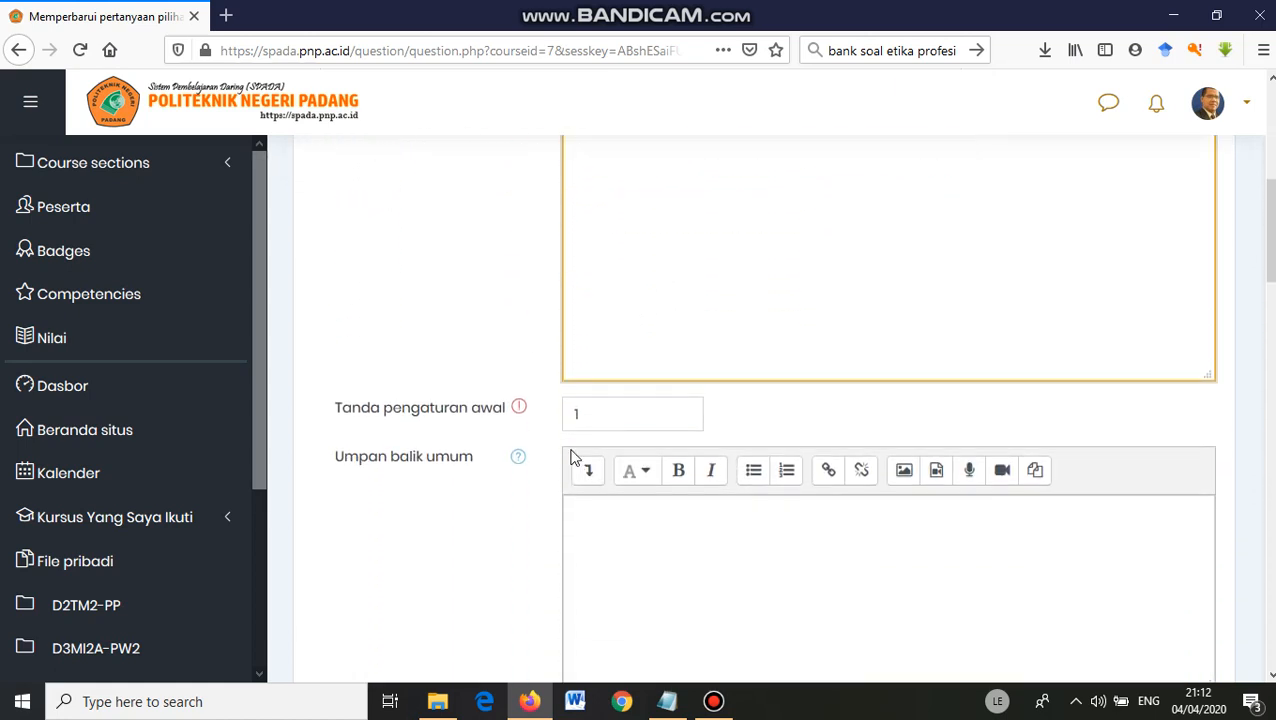
pyautogui.scroll(-3, 632, 424)
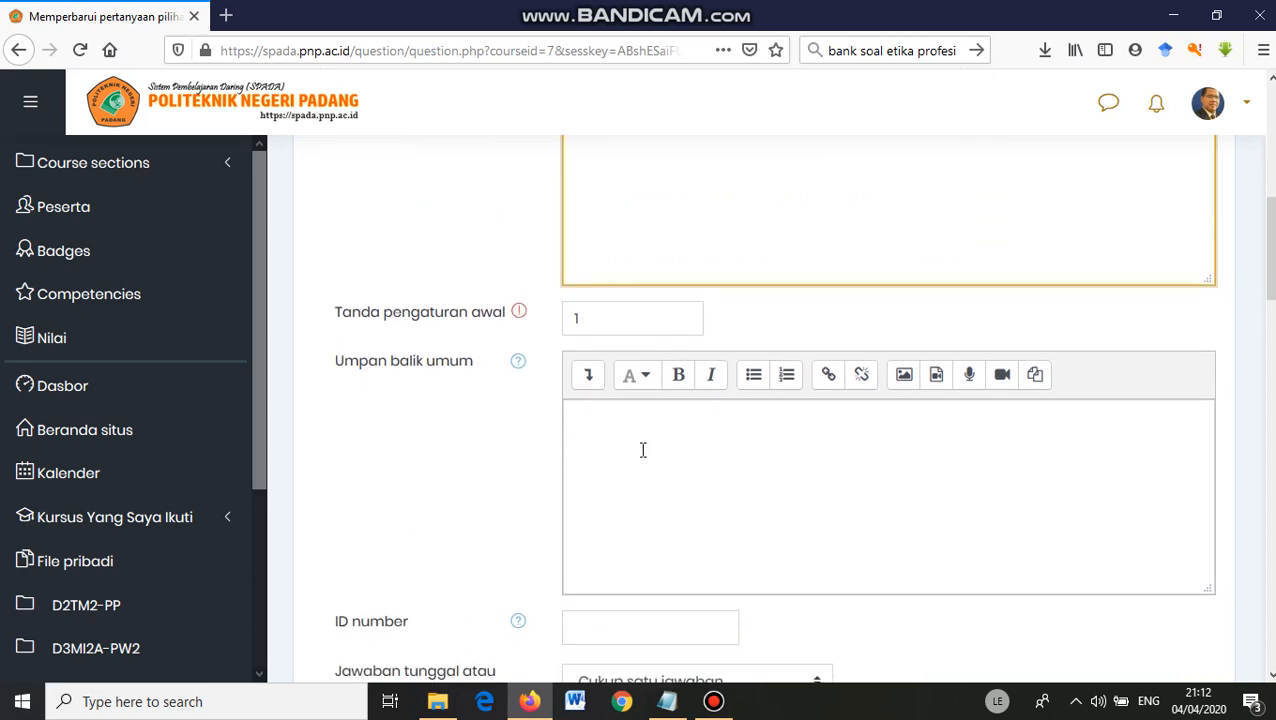
pyautogui.scroll(-1, 648, 318)
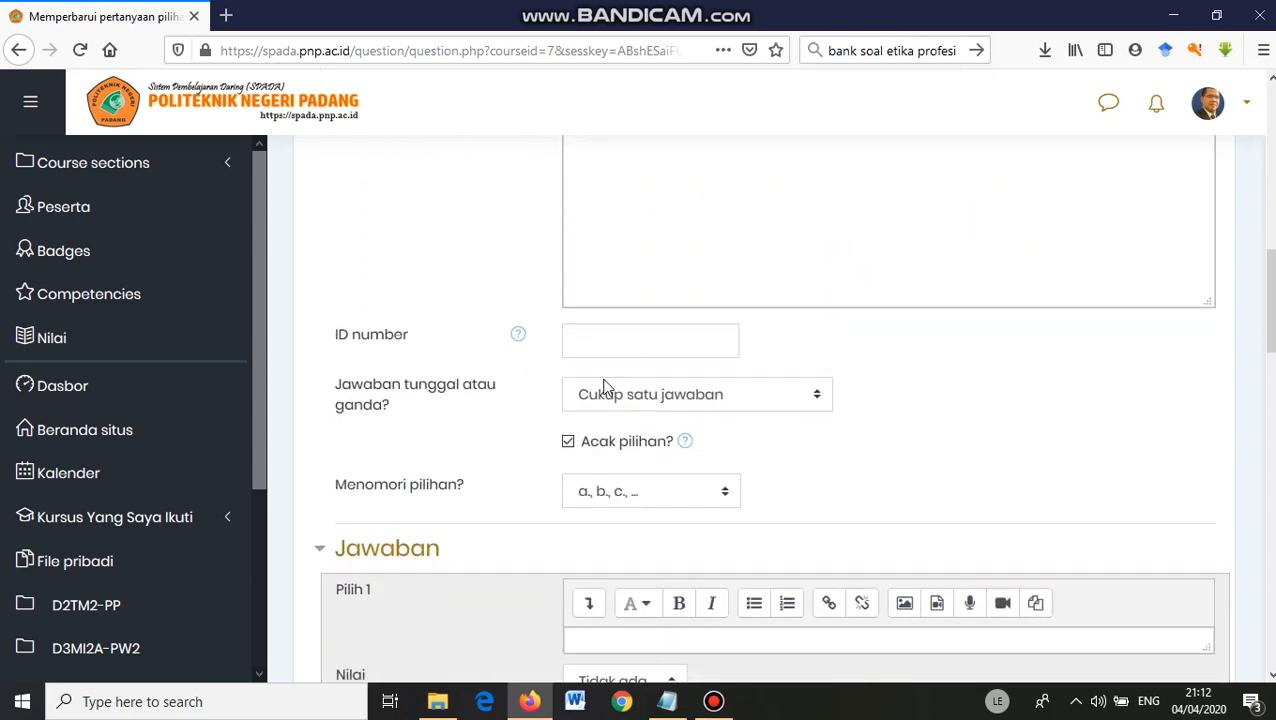
pyautogui.scroll(-1, 698, 400)
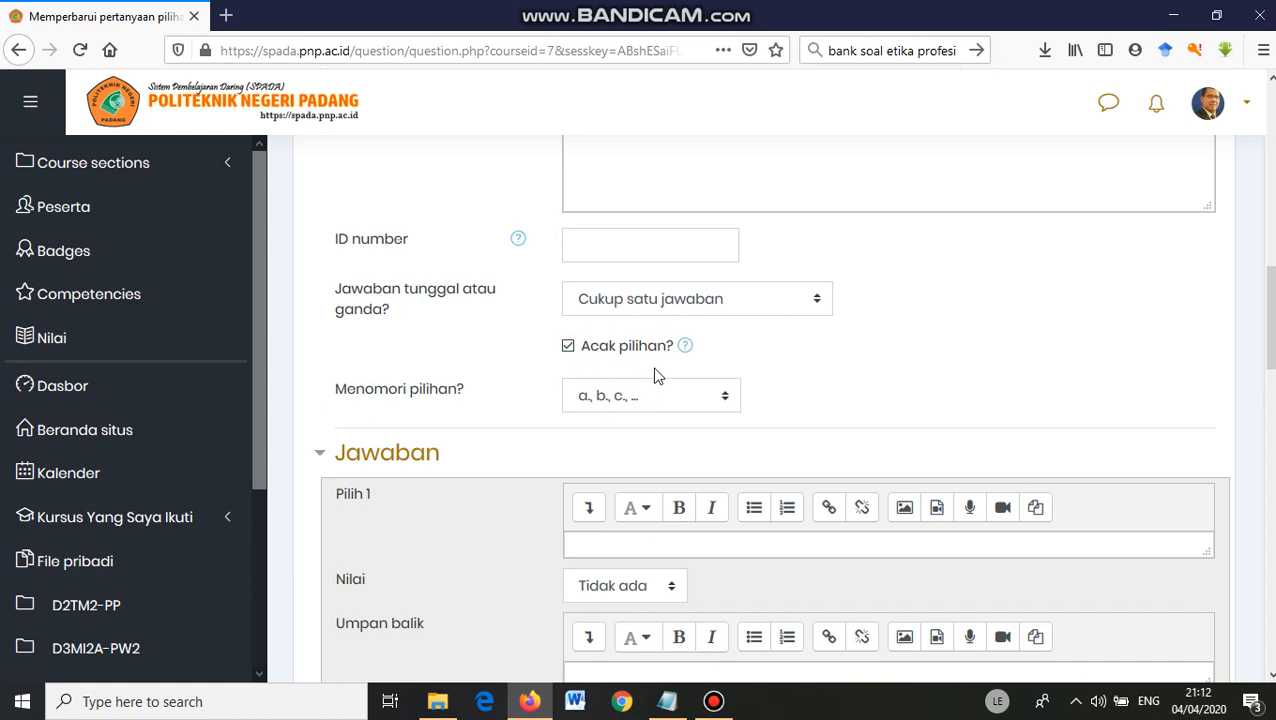
pyautogui.scroll(-1, 658, 376)
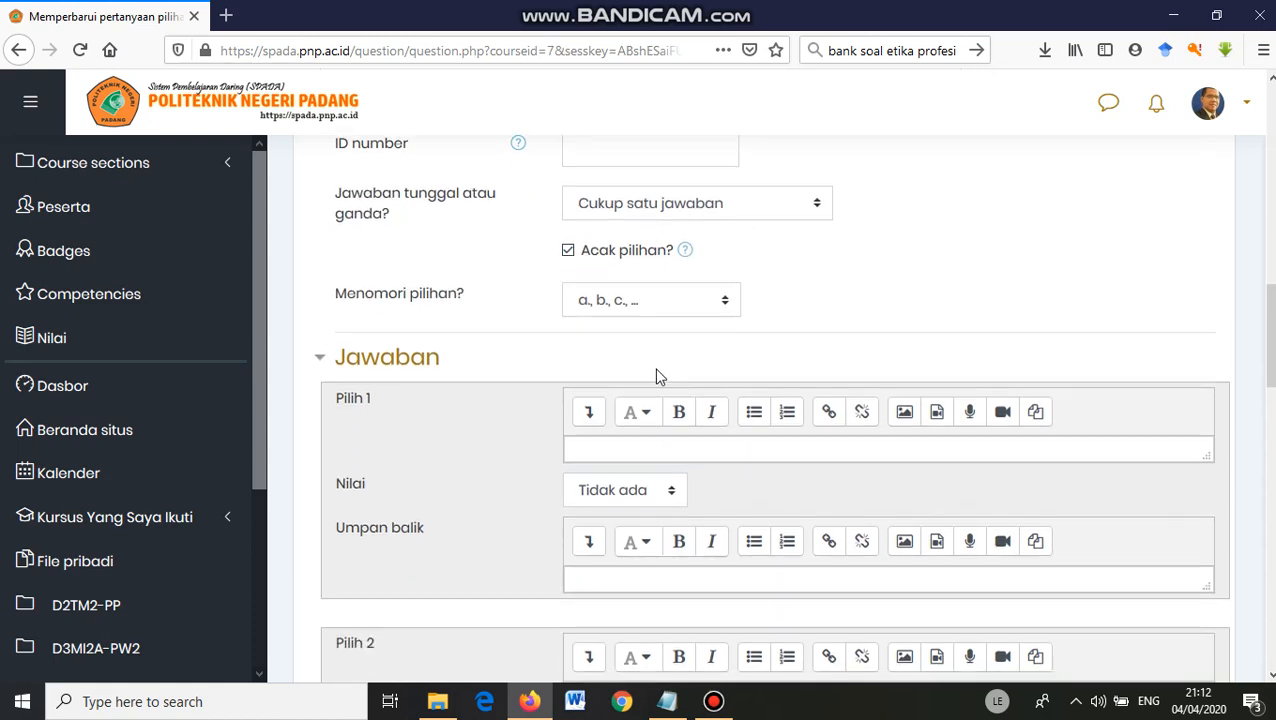
pyautogui.scroll(-1, 587, 376)
pyautogui.click(601, 354)
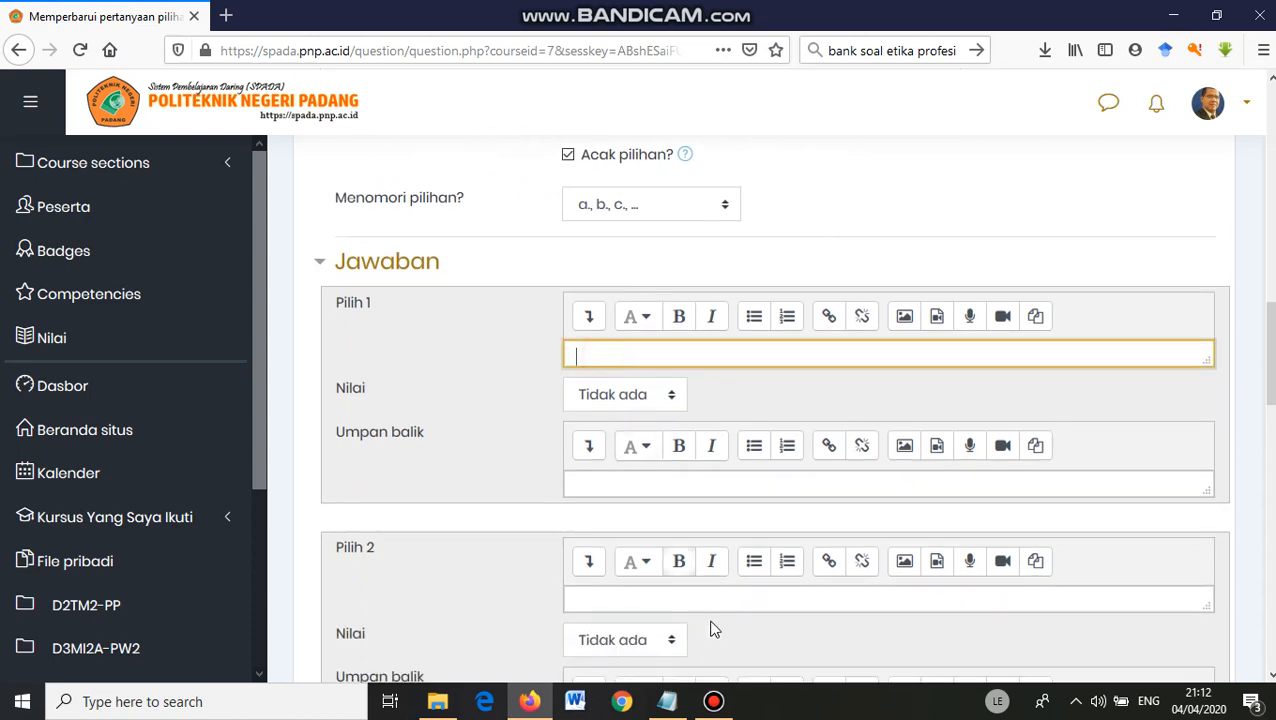
pyautogui.click(681, 705)
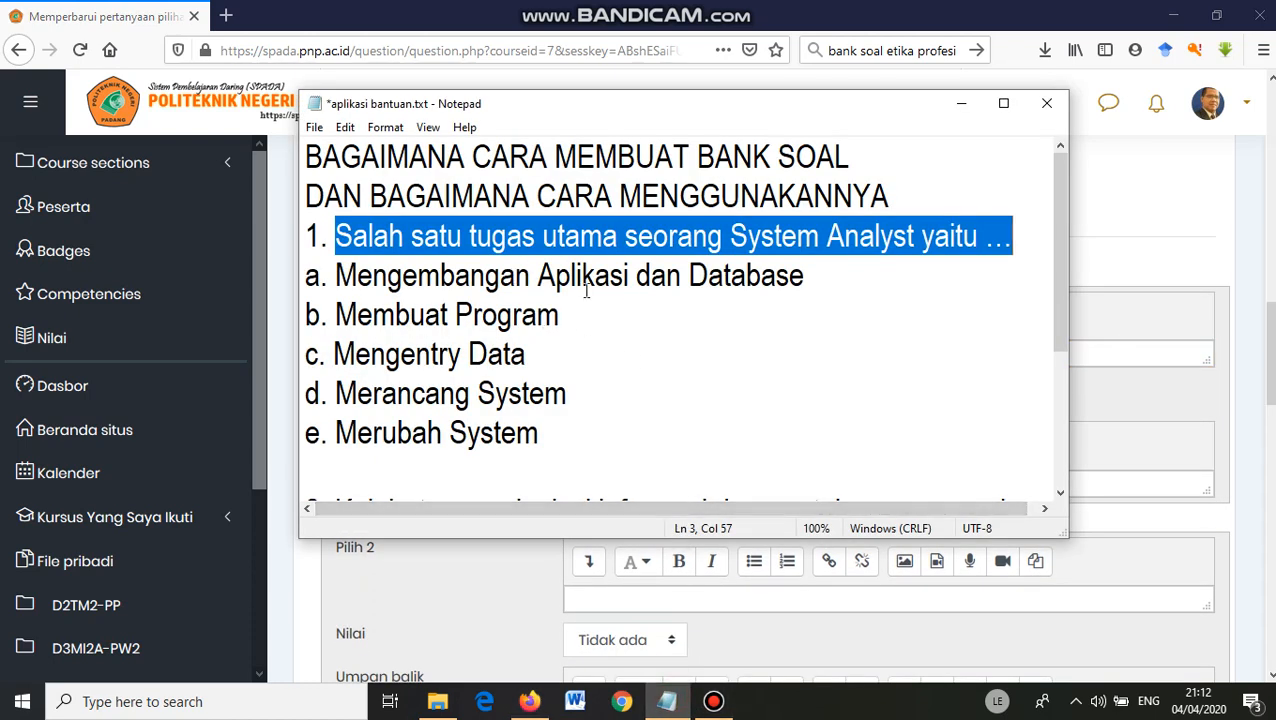
# Step: Fill choices 1 and 2 with 'Mengembangan Aplikasi dan Database' and 'Membuat Program' from the notes
pyautogui.moveTo(810, 283); pyautogui.dragTo(343, 283)
pyautogui.hotkey('ctrl', 'c')
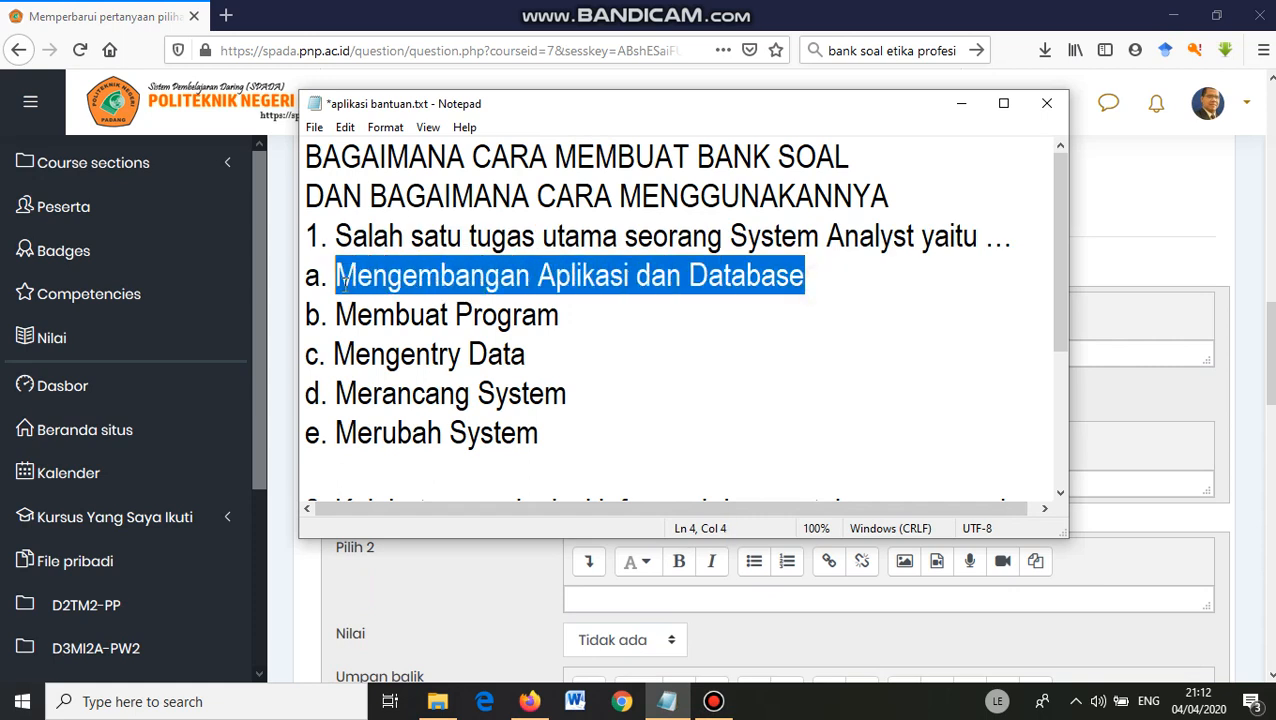
pyautogui.click(1128, 421)
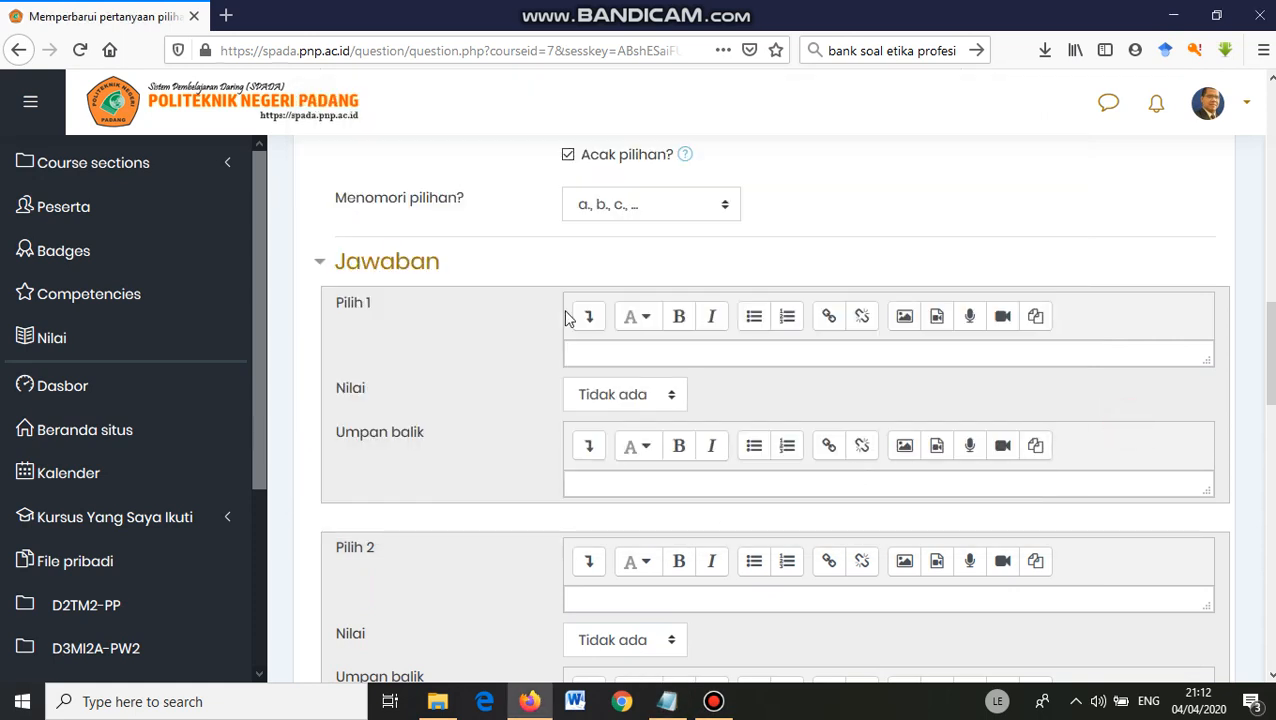
pyautogui.click(592, 355)
pyautogui.hotkey('ctrl', 'v')
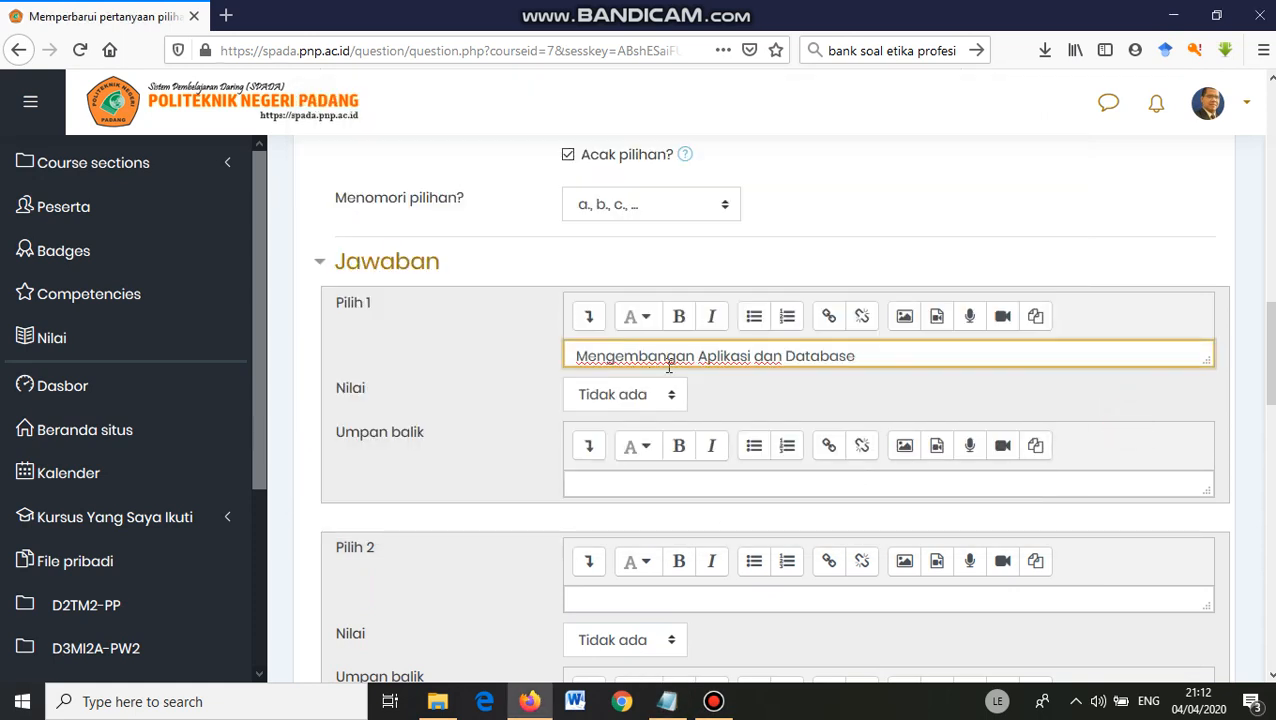
pyautogui.press('Return')
pyautogui.scroll(-2, 670, 443)
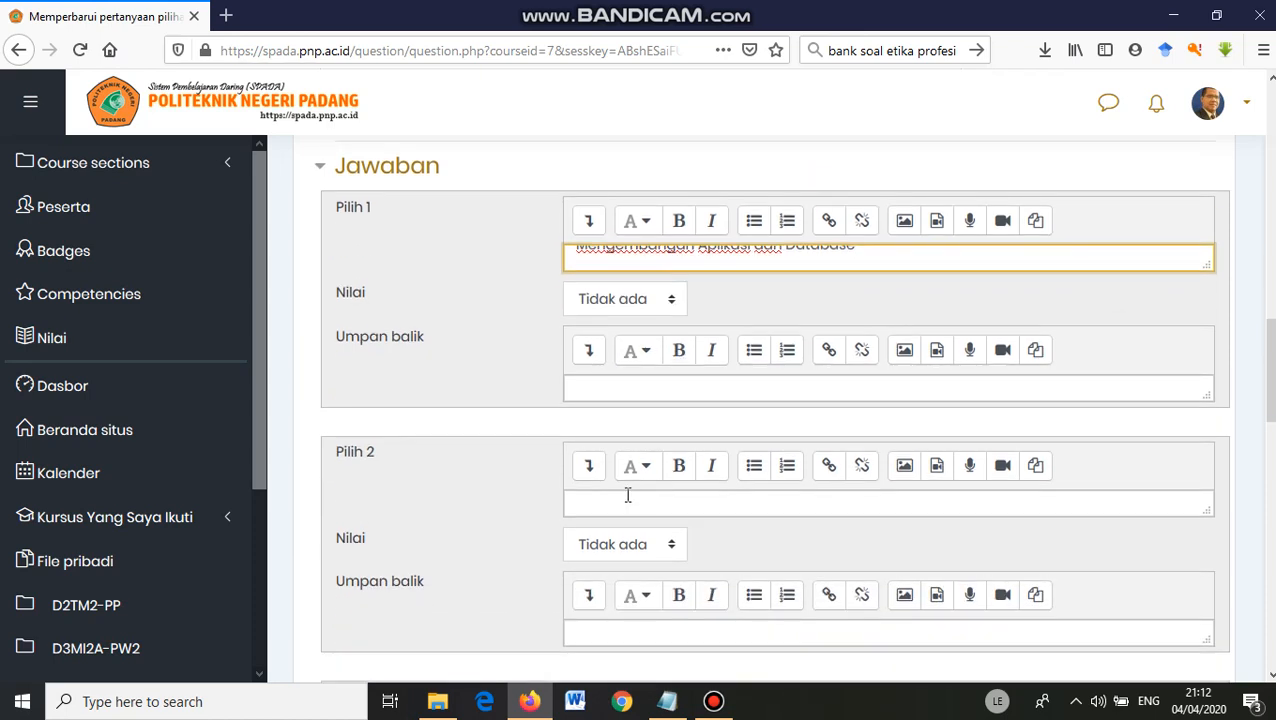
pyautogui.click(627, 513)
pyautogui.click(667, 701)
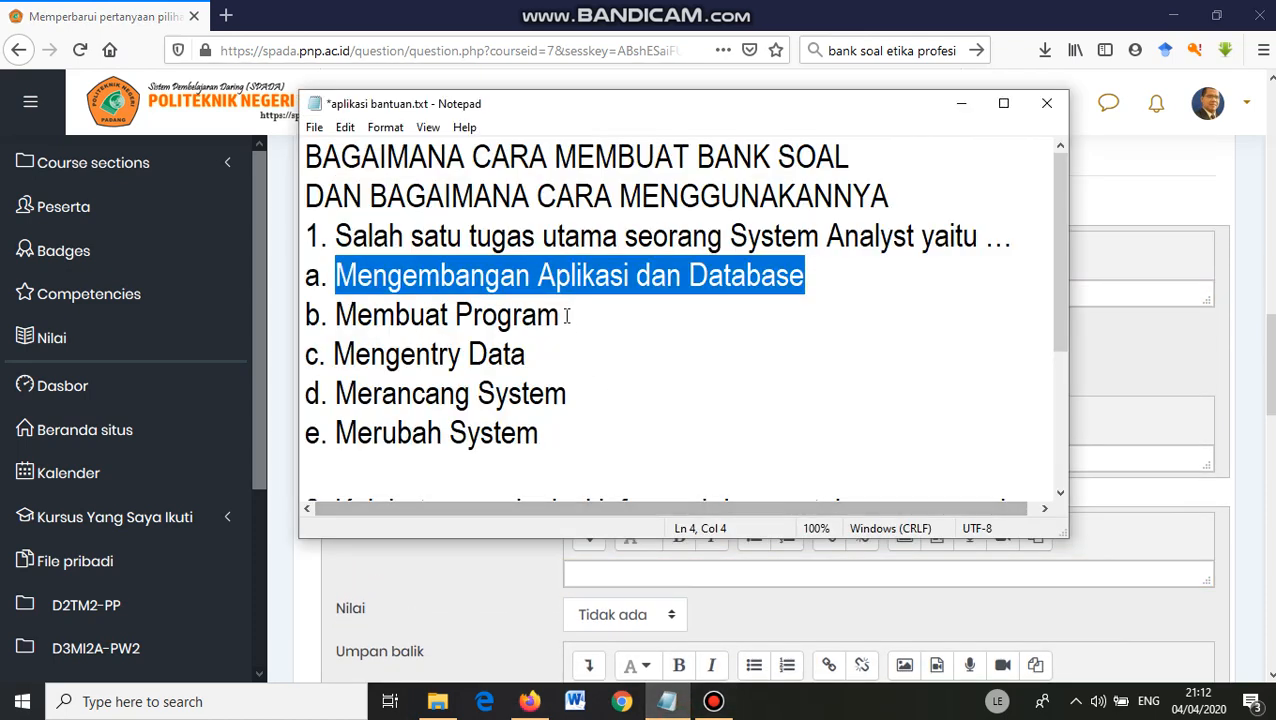
pyautogui.moveTo(568, 316); pyautogui.dragTo(333, 328)
pyautogui.hotkey('ctrl', 'c')
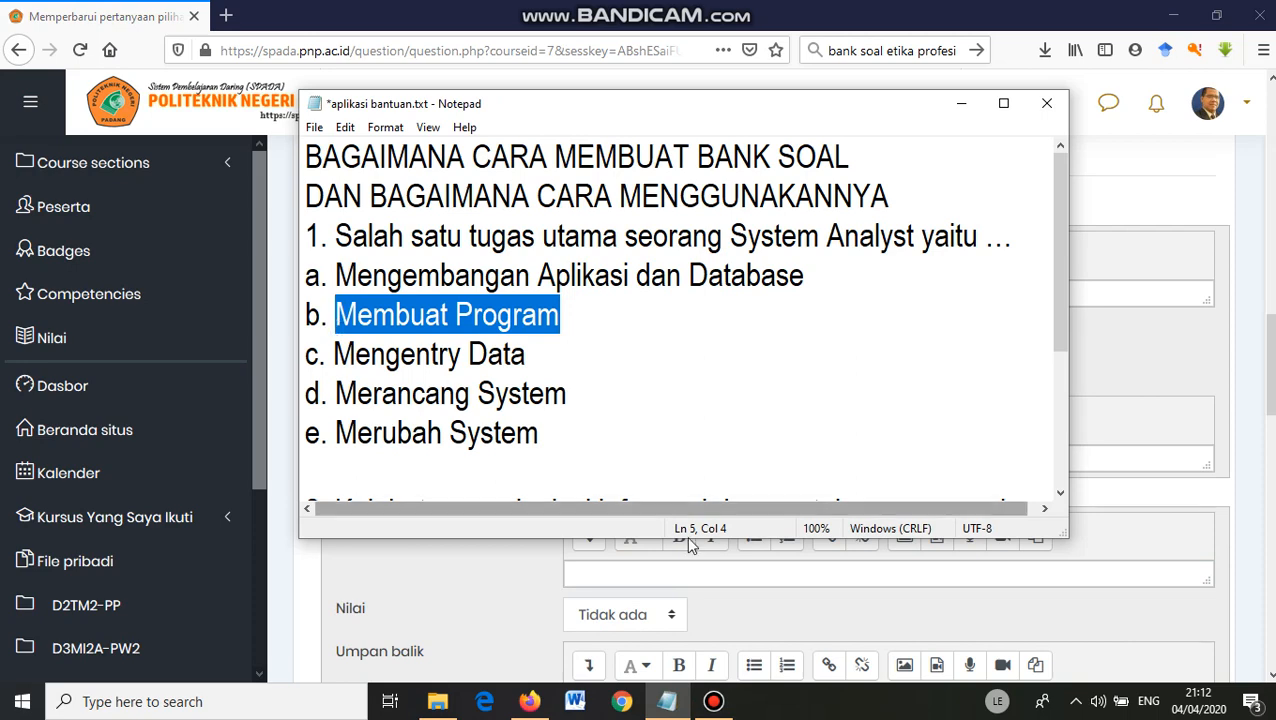
pyautogui.click(784, 579)
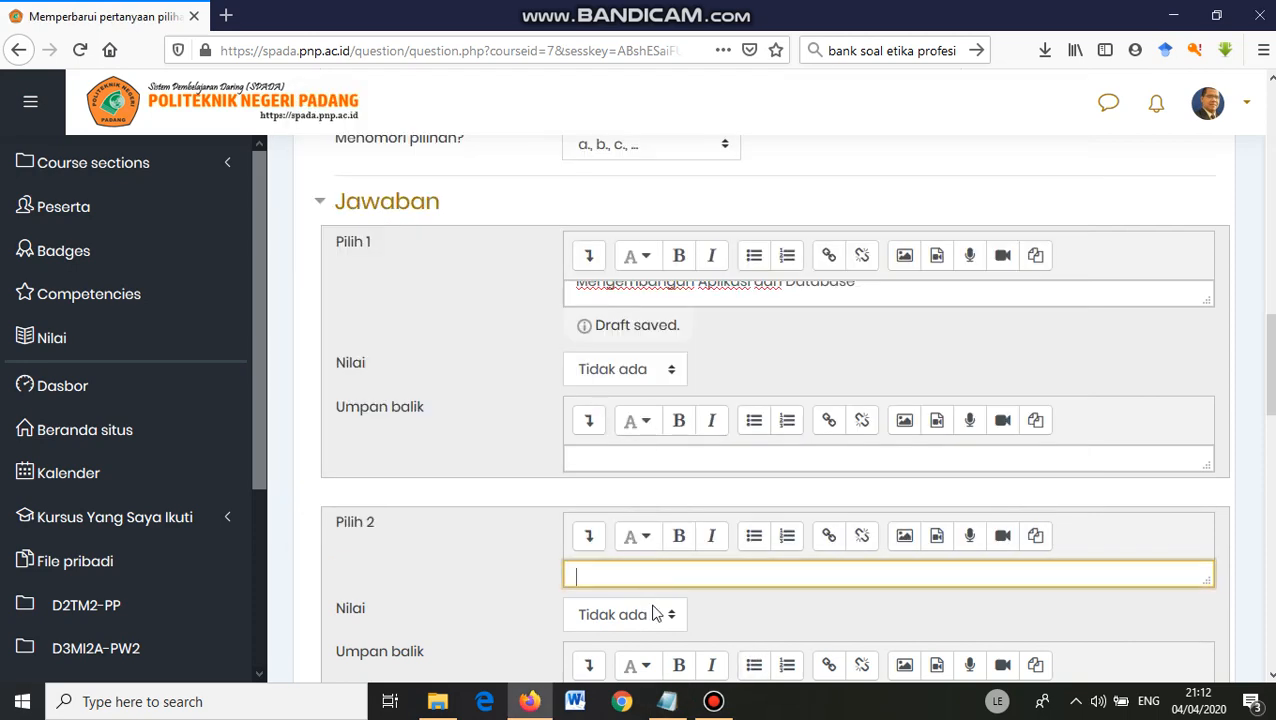
pyautogui.hotkey('ctrl', 'v')
# Step: Copy 'Mengentry Data' from the notes into answer choice 3
pyautogui.scroll(-3, 683, 510)
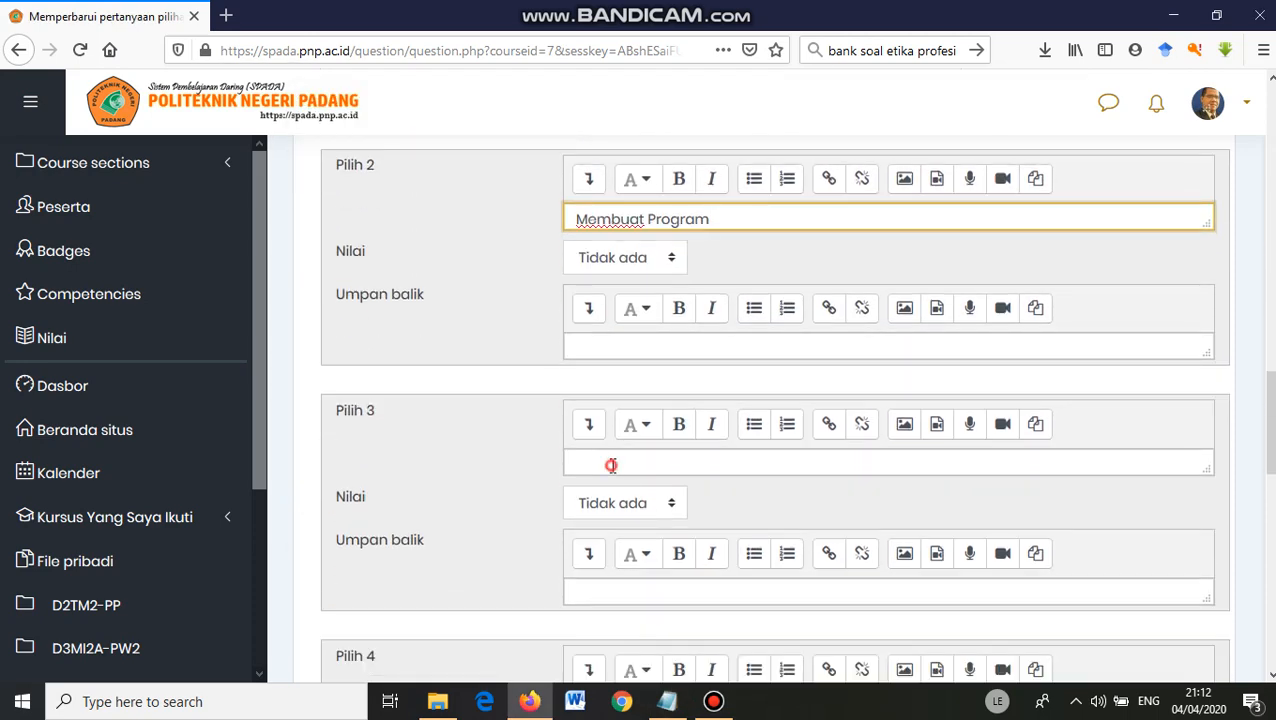
pyautogui.click(611, 465)
pyautogui.click(667, 701)
pyautogui.moveTo(538, 356); pyautogui.dragTo(343, 361)
pyautogui.hotkey('ctrl', 'c')
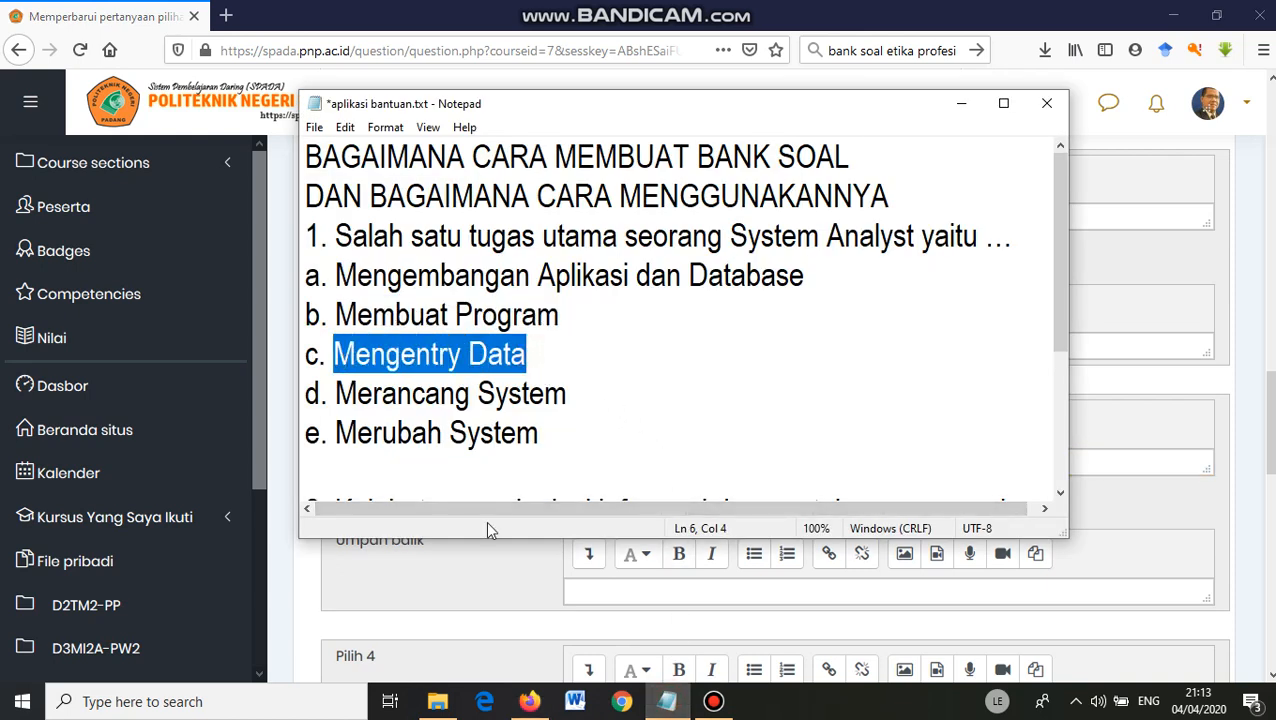
pyautogui.click(529, 701)
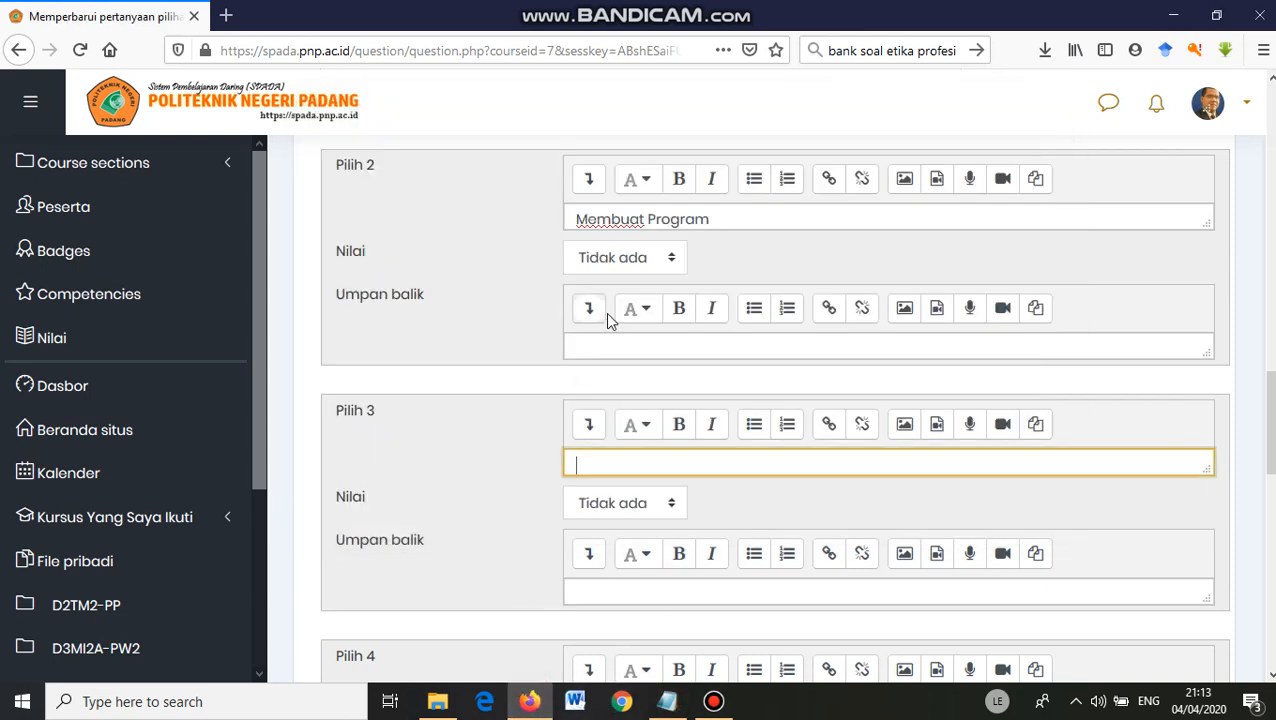
pyautogui.hotkey('ctrl', 'v')
# Step: Paste 'Merancang System' as choice 4 and give it a 100% grade
pyautogui.scroll(-3, 635, 450)
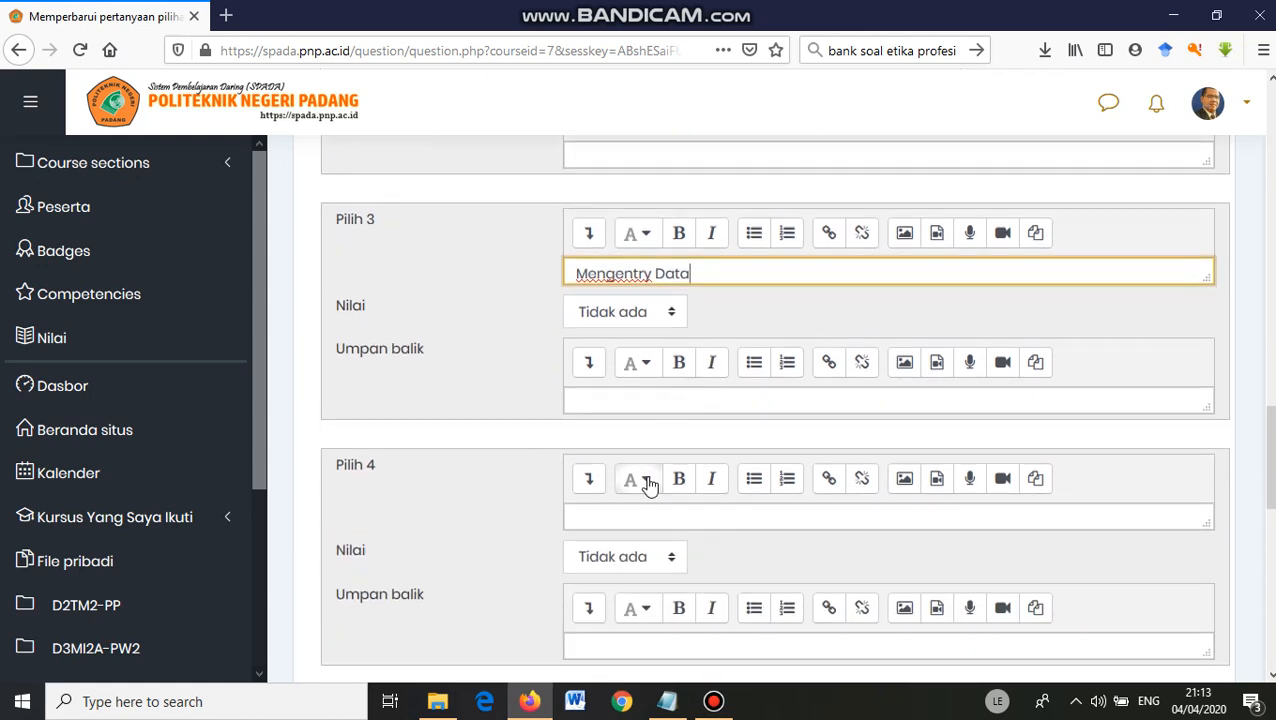
pyautogui.click(638, 518)
pyautogui.click(666, 701)
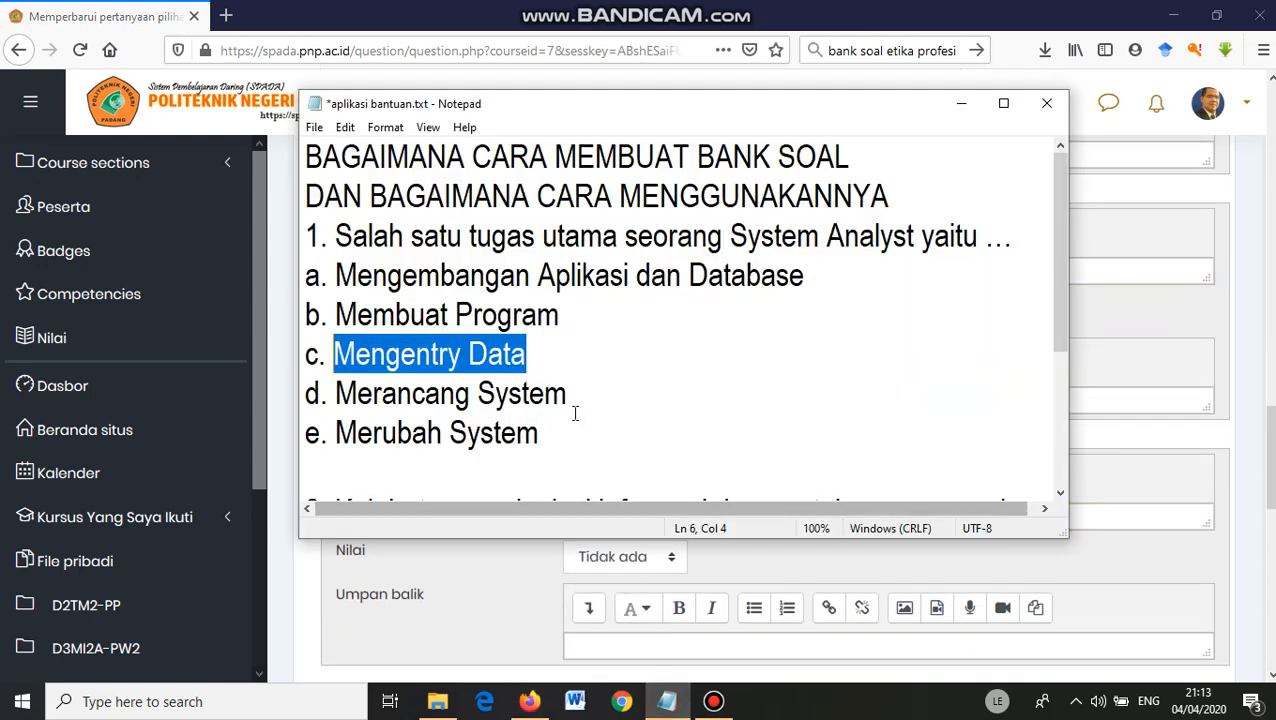
pyautogui.moveTo(568, 395); pyautogui.dragTo(337, 394)
pyautogui.hotkey('ctrl', 'c')
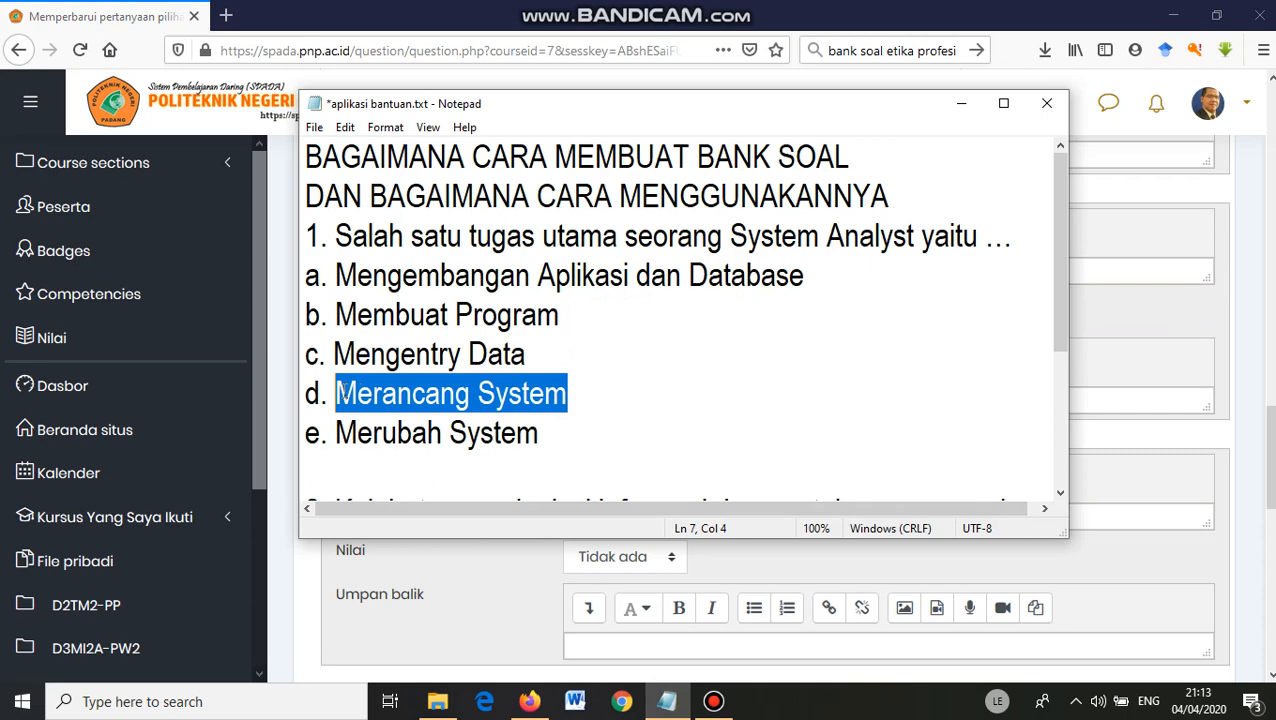
pyautogui.click(529, 701)
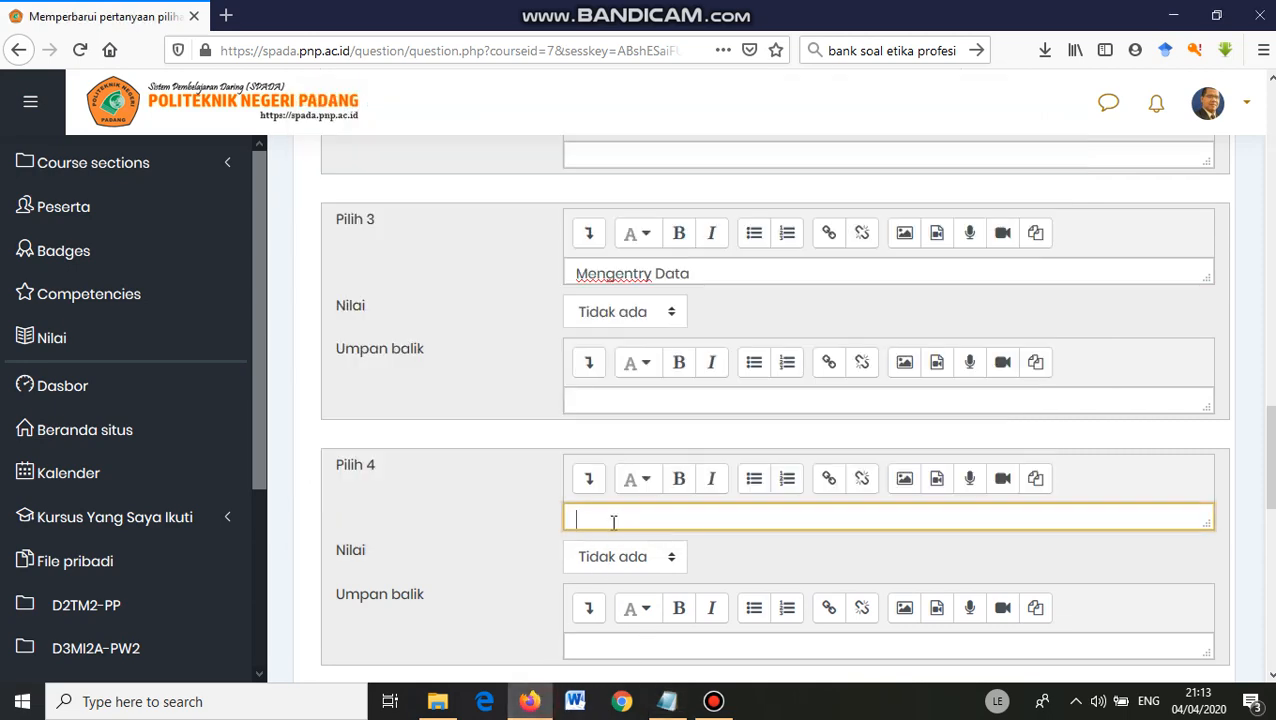
pyautogui.hotkey('ctrl', 'v')
pyautogui.scroll(-2, 652, 492)
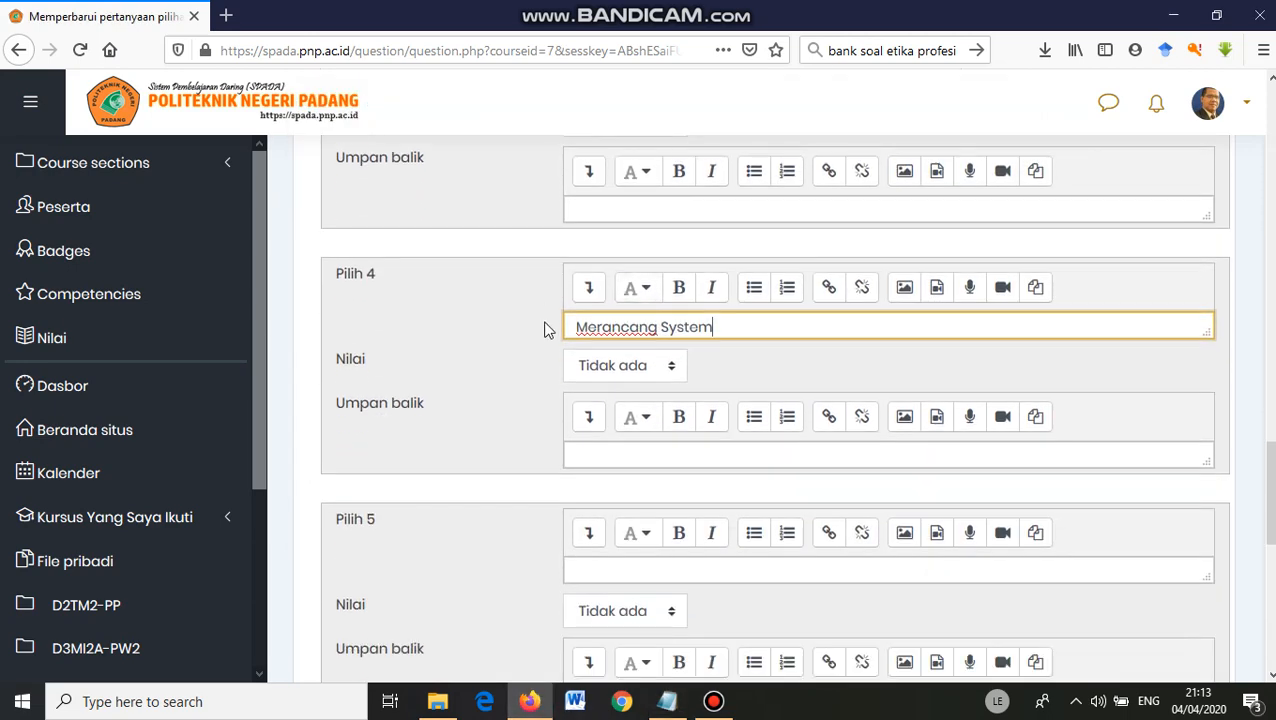
pyautogui.click(672, 371)
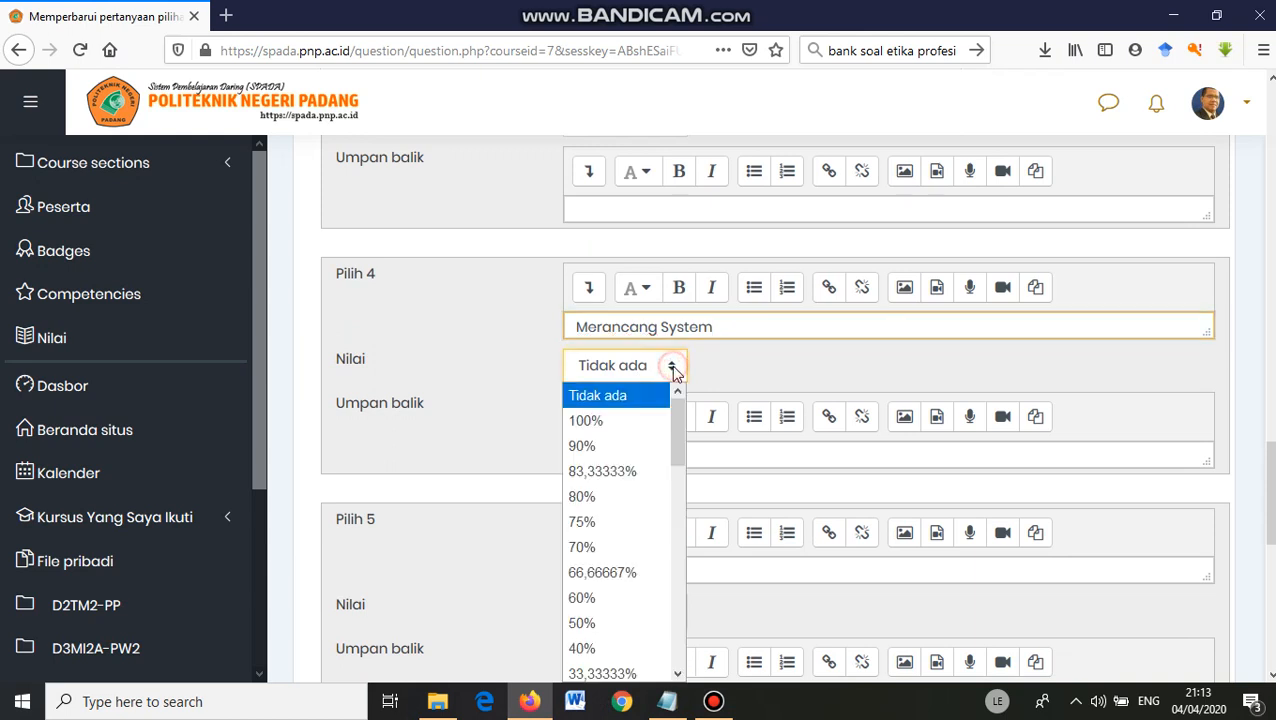
pyautogui.click(614, 426)
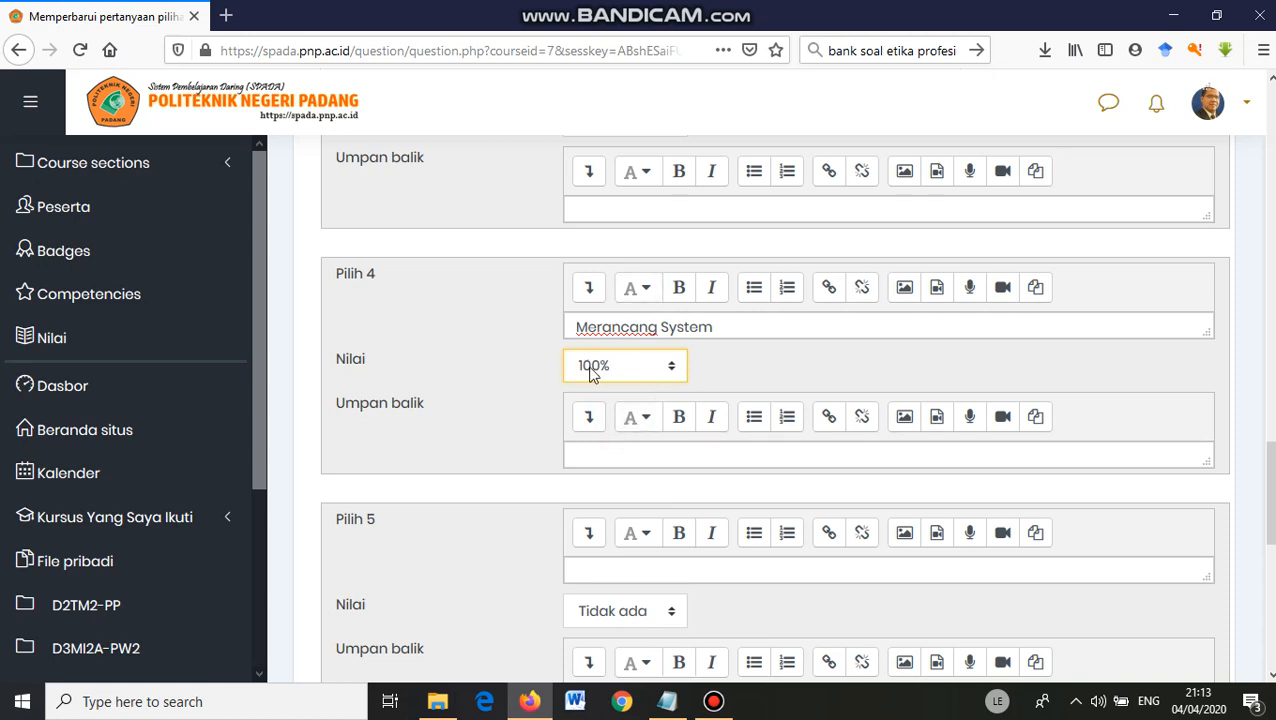
# Step: Copy 'Merubah System' from the notes into answer choice 5
pyautogui.scroll(-1, 624, 395)
pyautogui.click(627, 478)
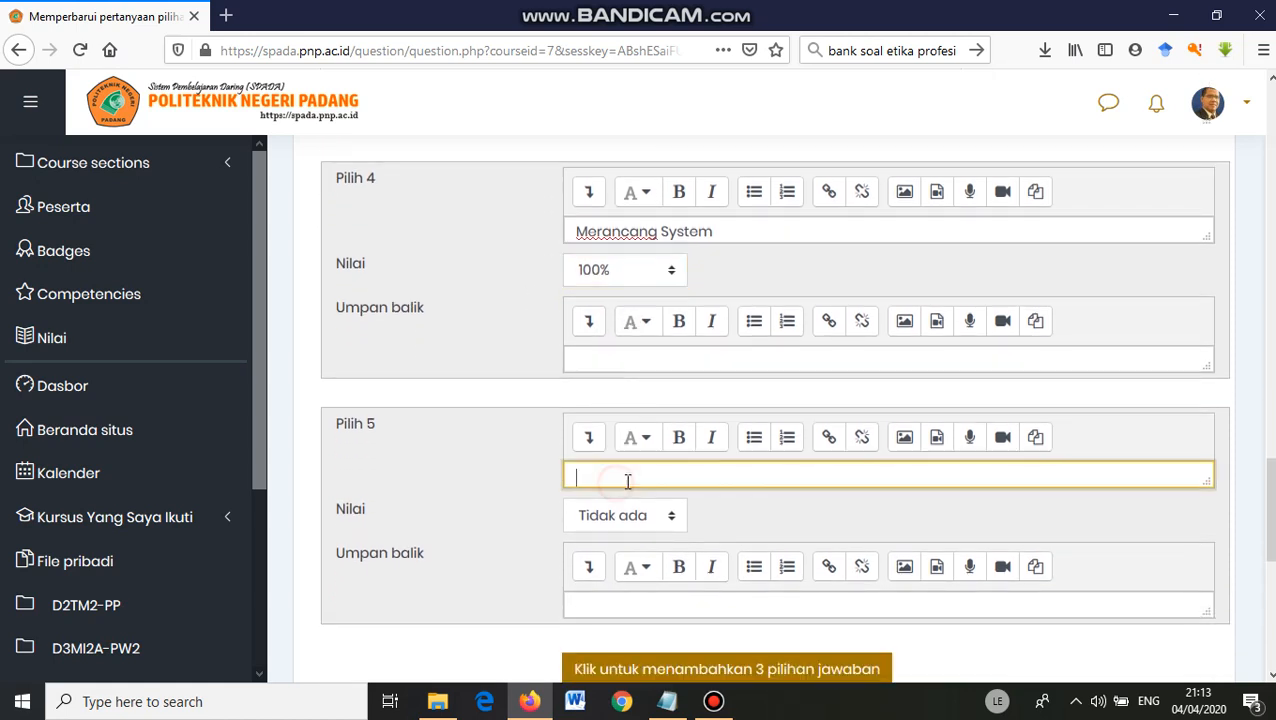
pyautogui.click(667, 701)
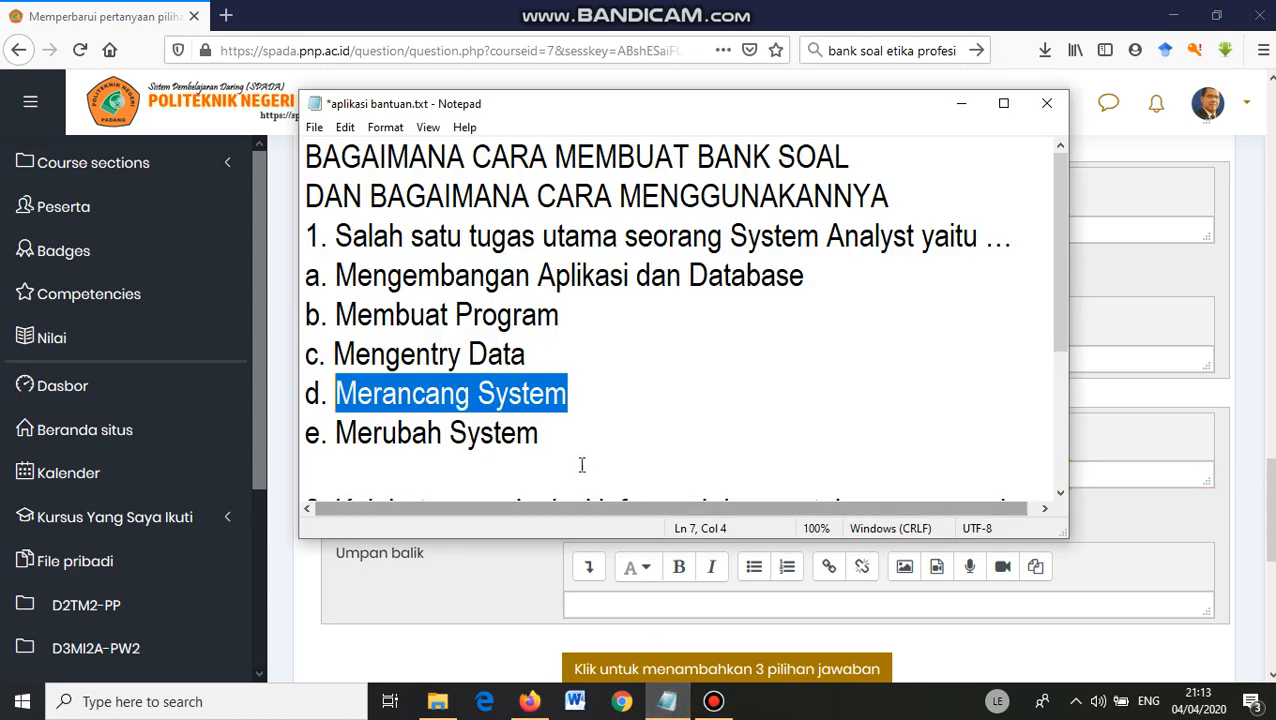
pyautogui.click(550, 439)
pyautogui.moveTo(527, 438); pyautogui.dragTo(339, 432)
pyautogui.hotkey('ctrl', 'c')
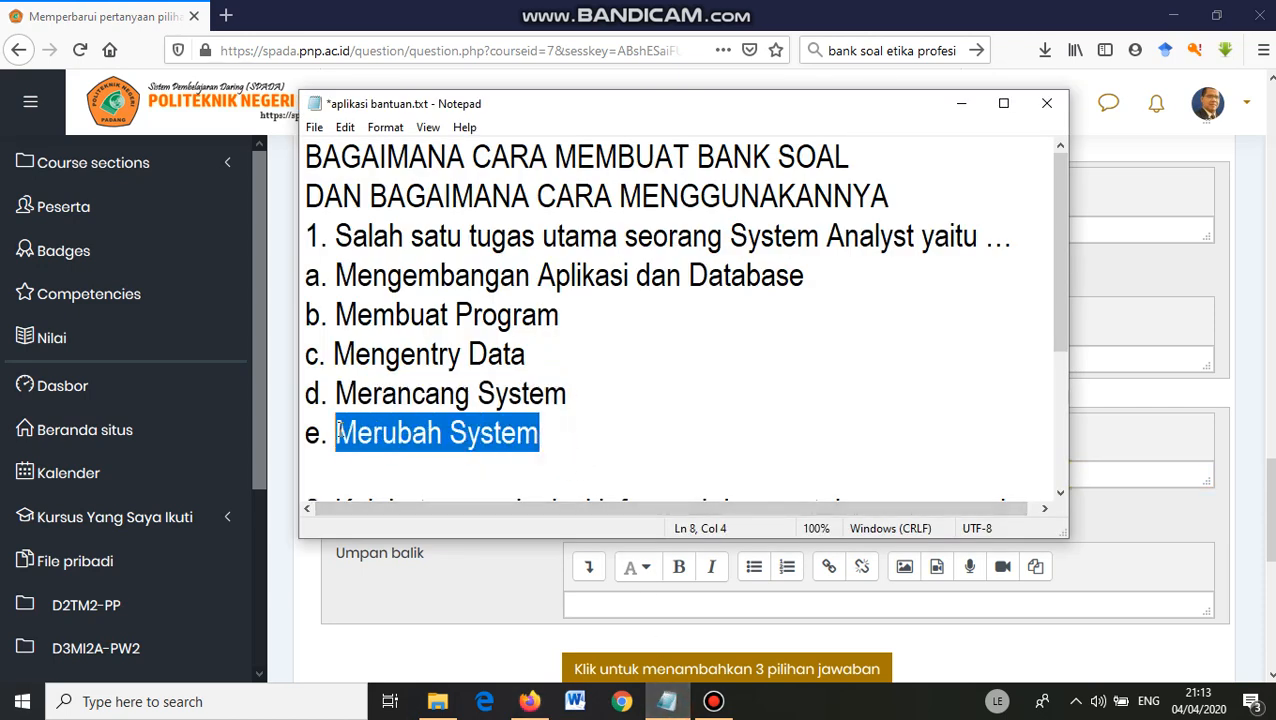
pyautogui.click(1106, 346)
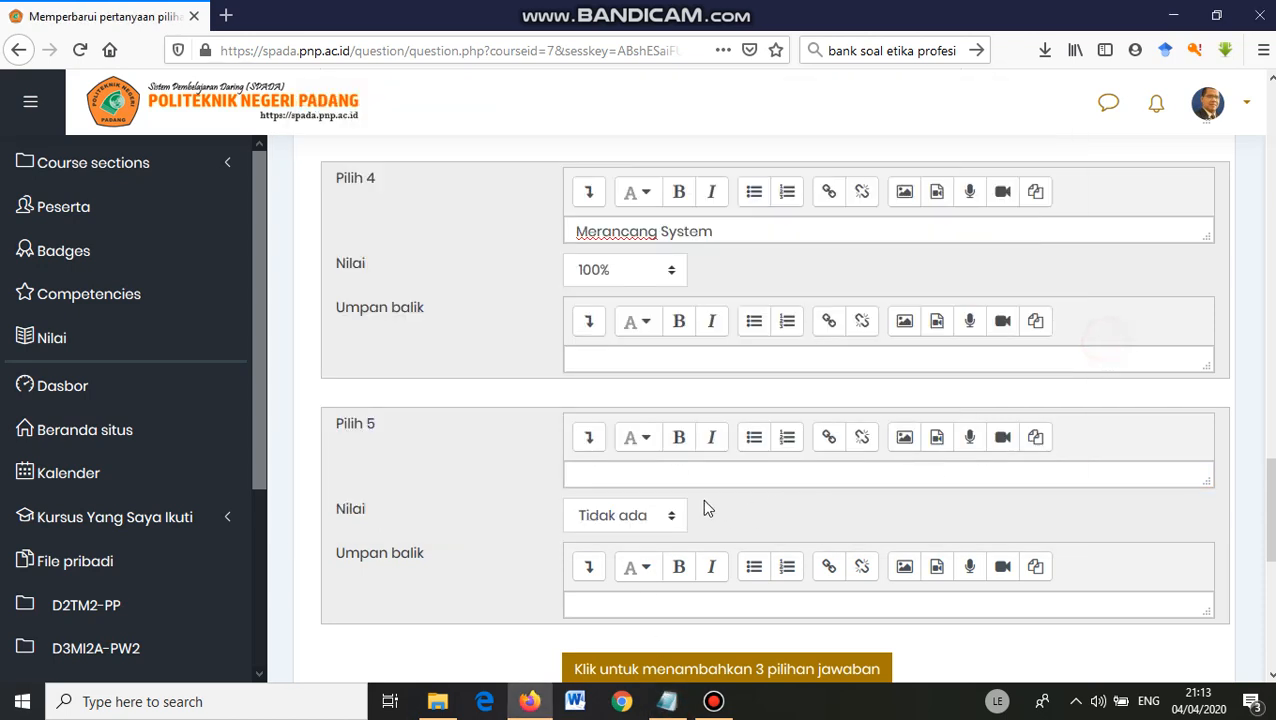
pyautogui.click(636, 472)
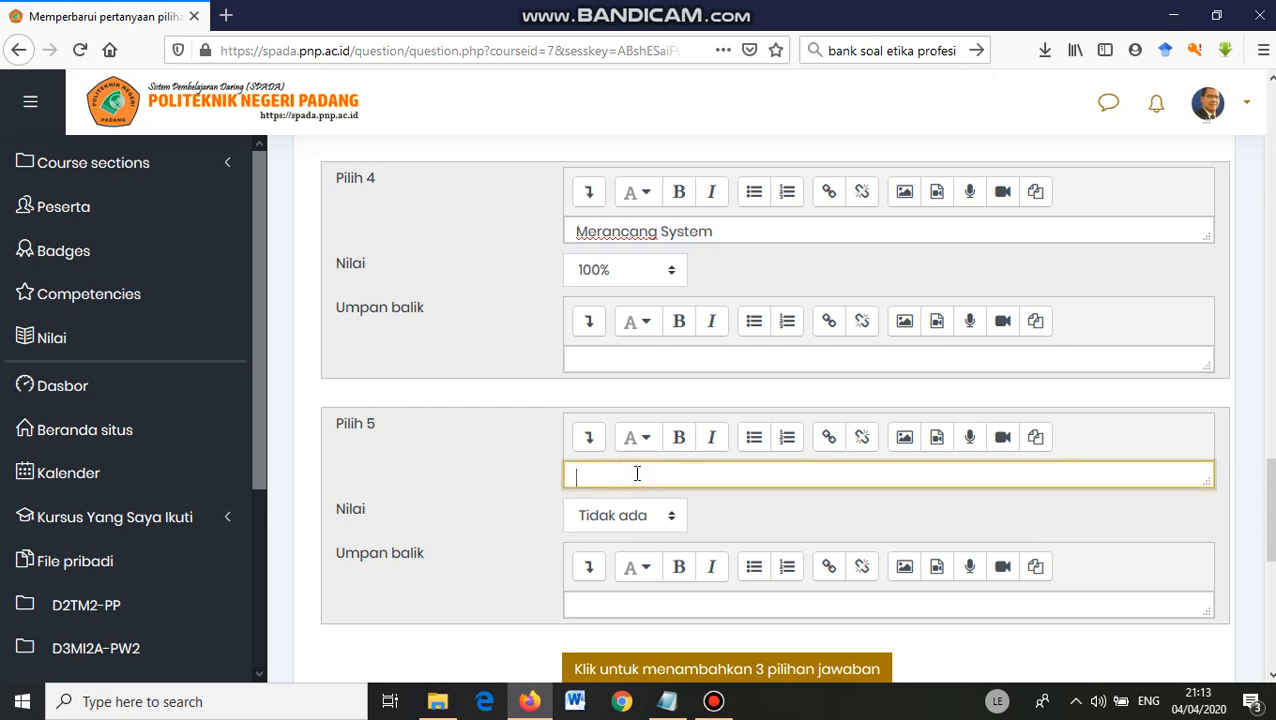
pyautogui.hotkey('ctrl', 'v')
pyautogui.scroll(-2, 900, 580)
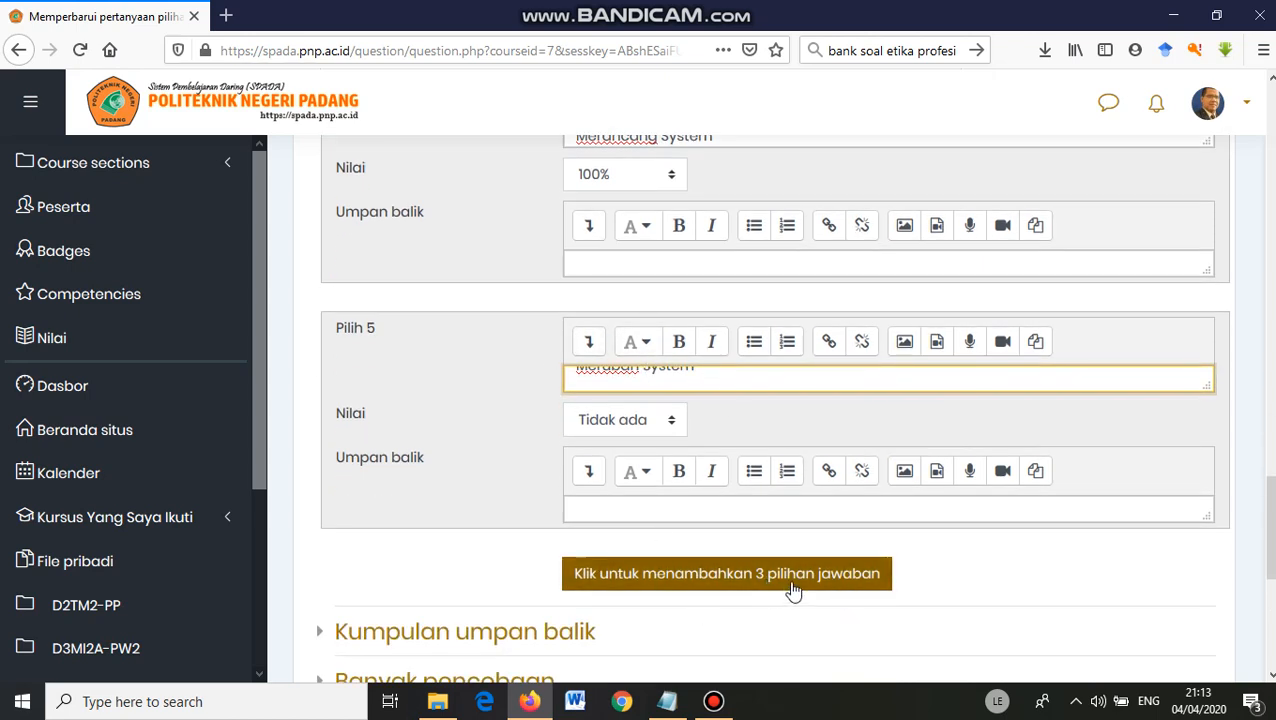
pyautogui.scroll(-2, 783, 595)
pyautogui.scroll(-4, 580, 540)
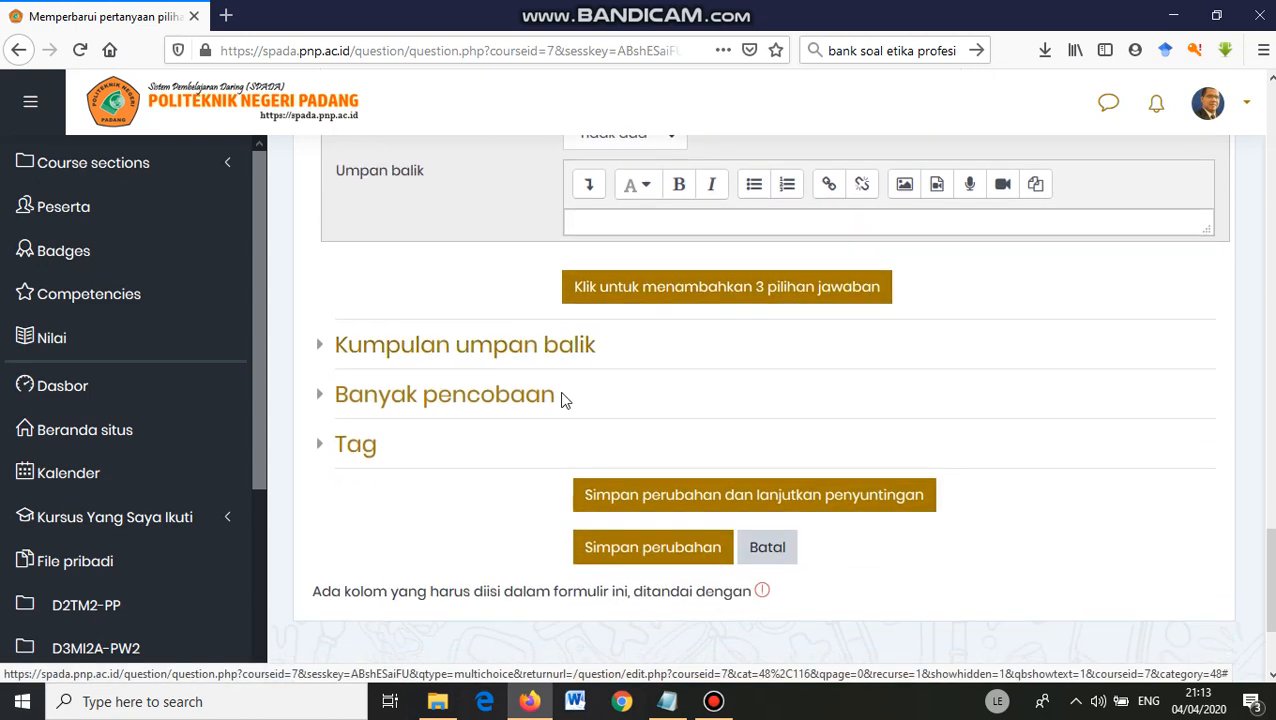
# Step: Save with 'Simpan perubahan dan lanjutkan penyuntingan', then 'Simpan perubahan' to return to Bank soal
pyautogui.click(680, 505)
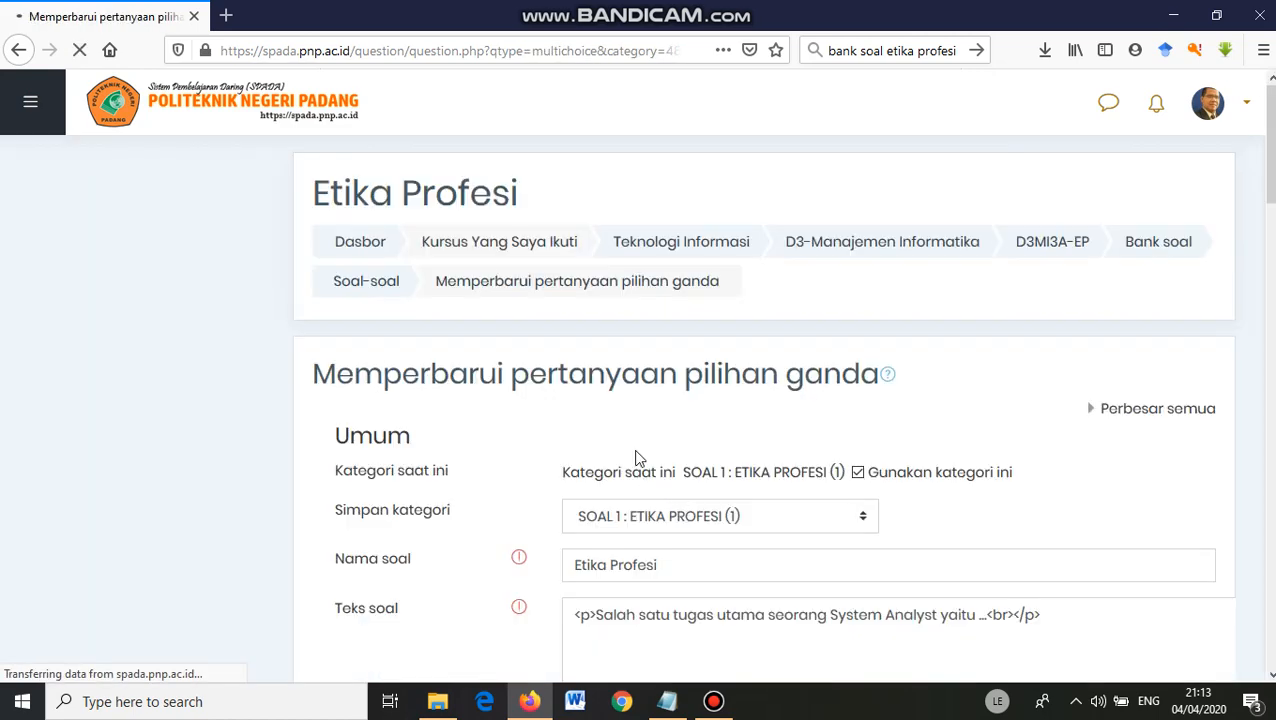
pyautogui.scroll(-10, 734, 414)
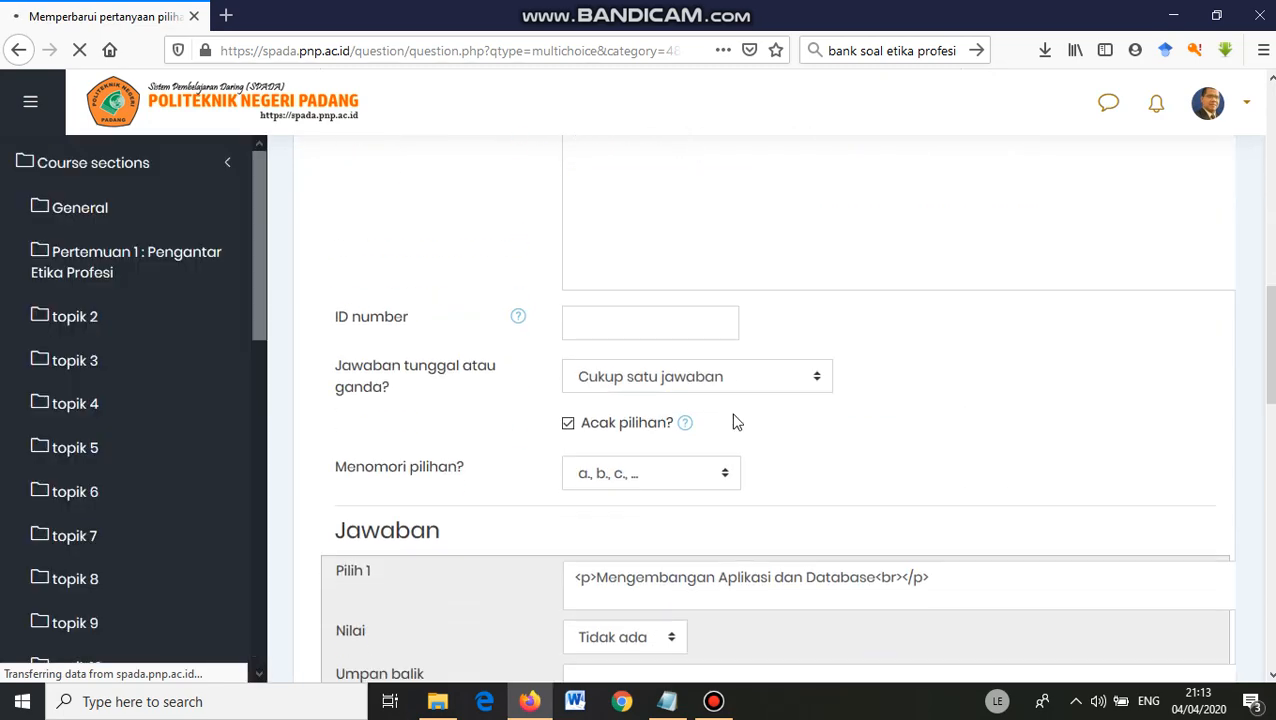
pyautogui.scroll(-10, 672, 350)
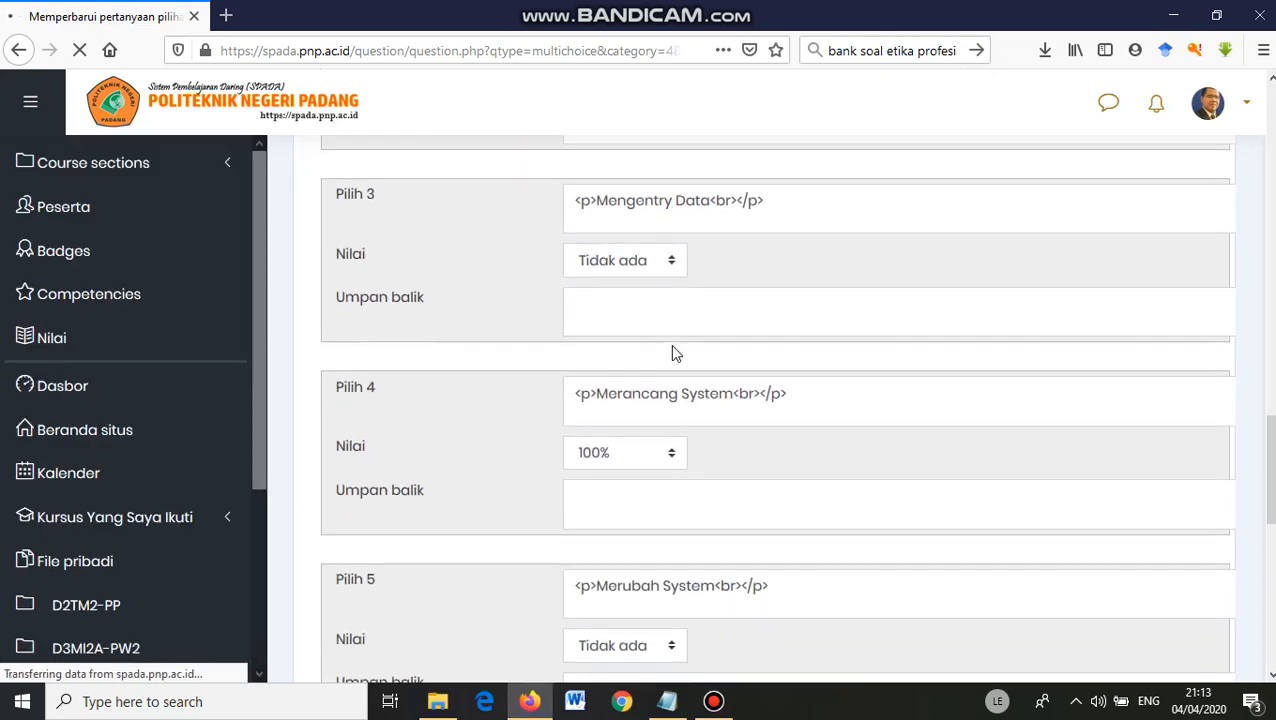
pyautogui.scroll(-3, 647, 403)
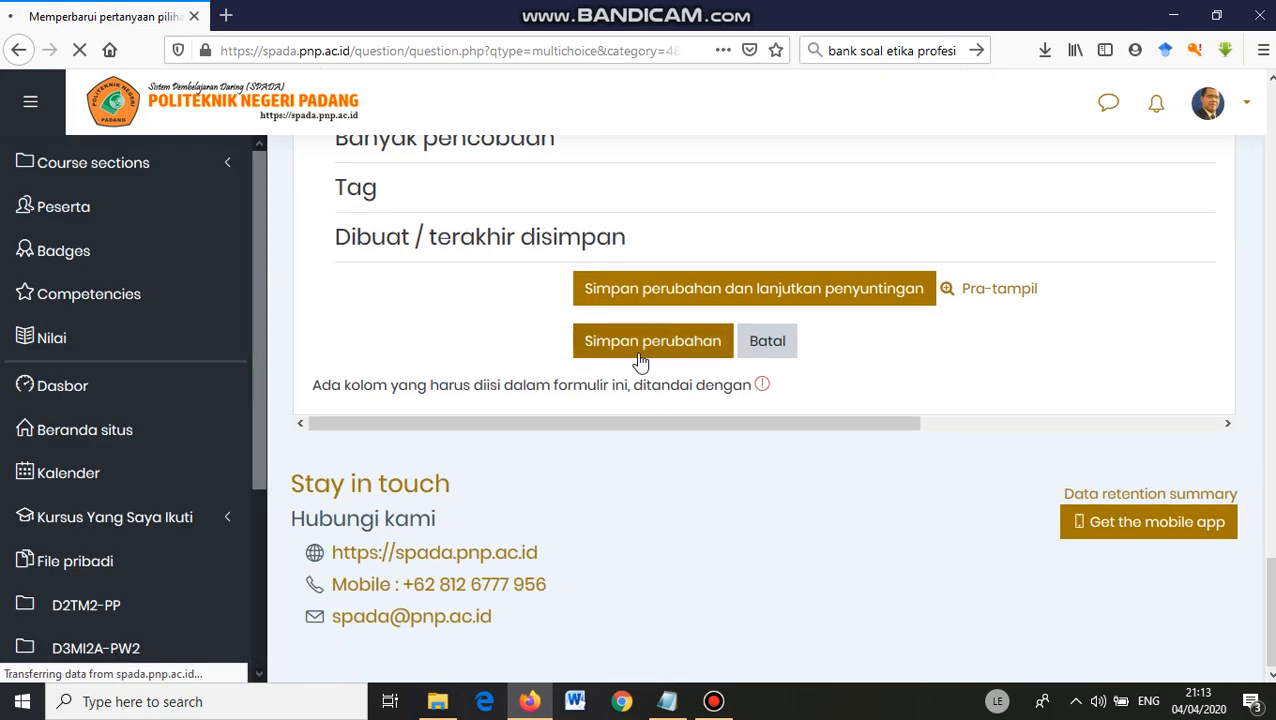
pyautogui.scroll(5, 632, 330)
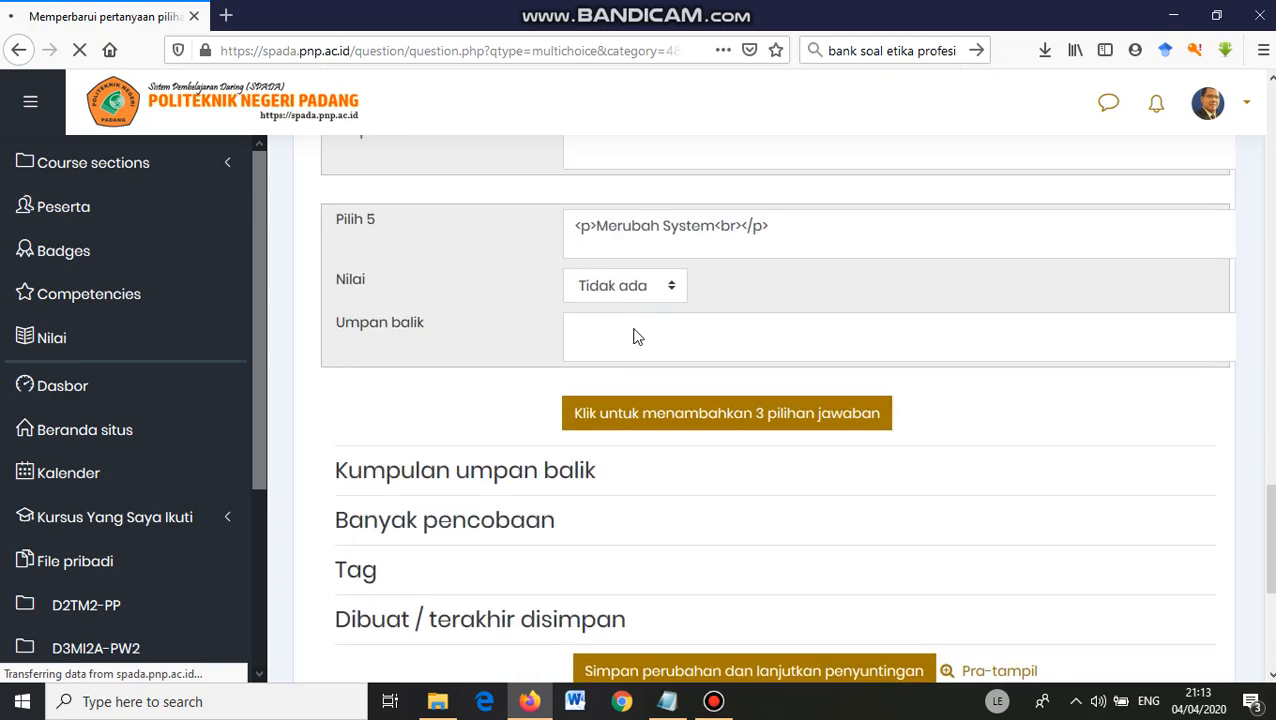
pyautogui.scroll(-5, 632, 336)
pyautogui.click(627, 341)
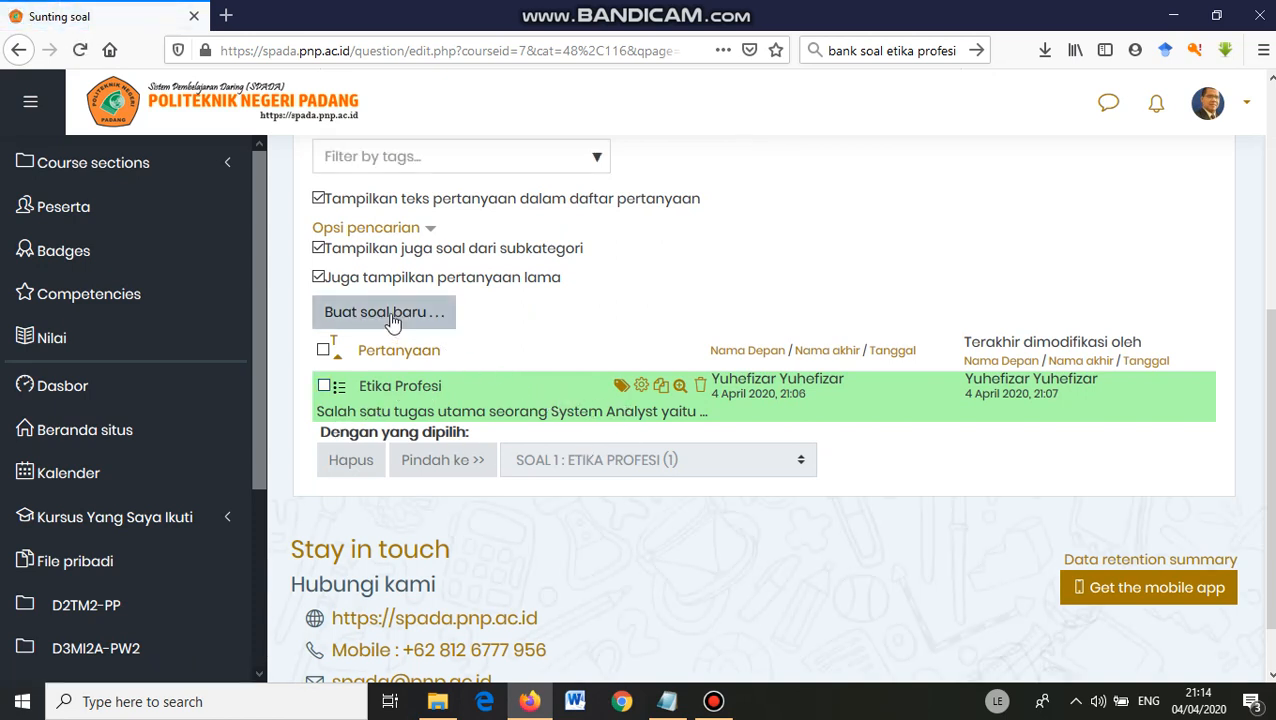
# Step: Create a new True/False question from the question bank
pyautogui.click(392, 318)
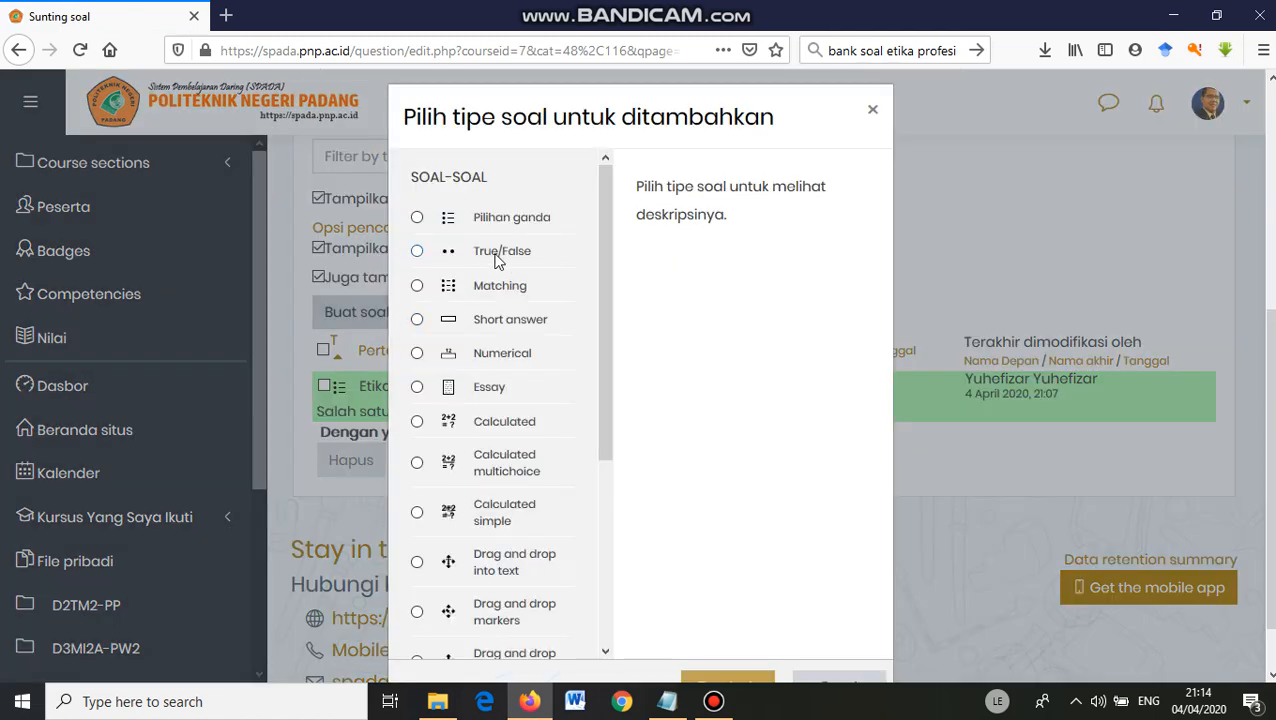
pyautogui.click(497, 258)
pyautogui.scroll(-1, 735, 548)
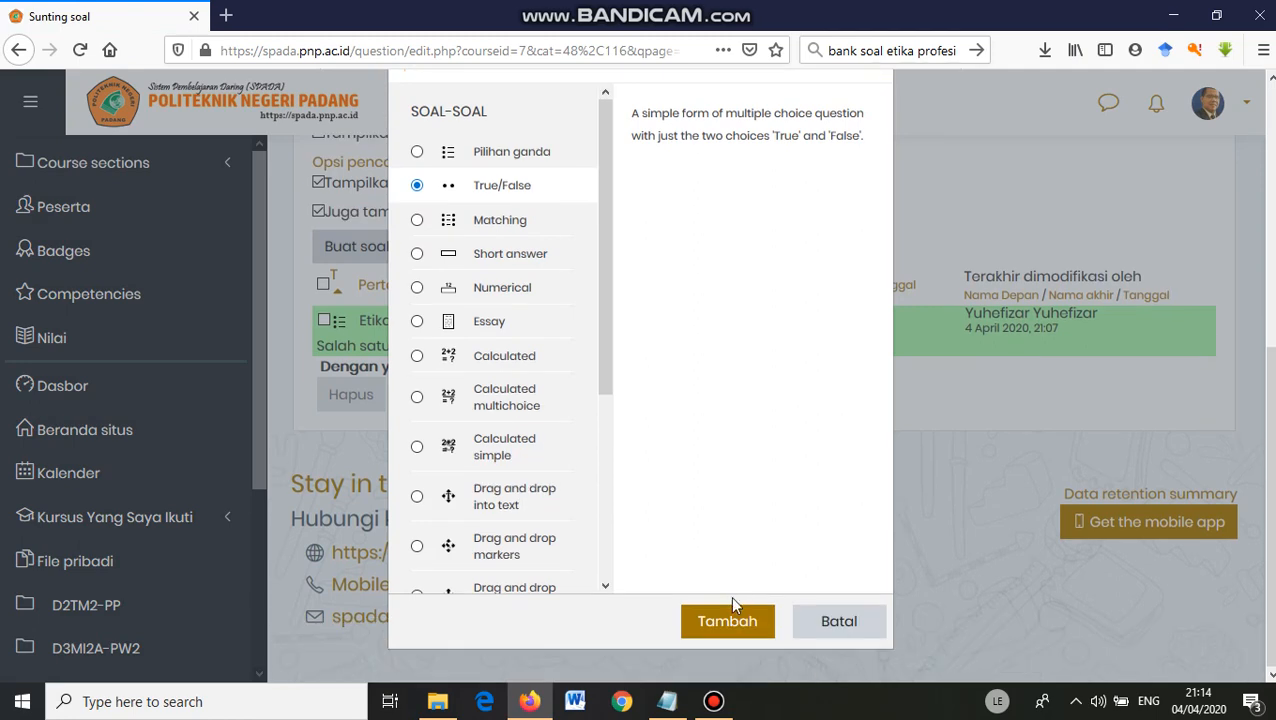
pyautogui.click(726, 614)
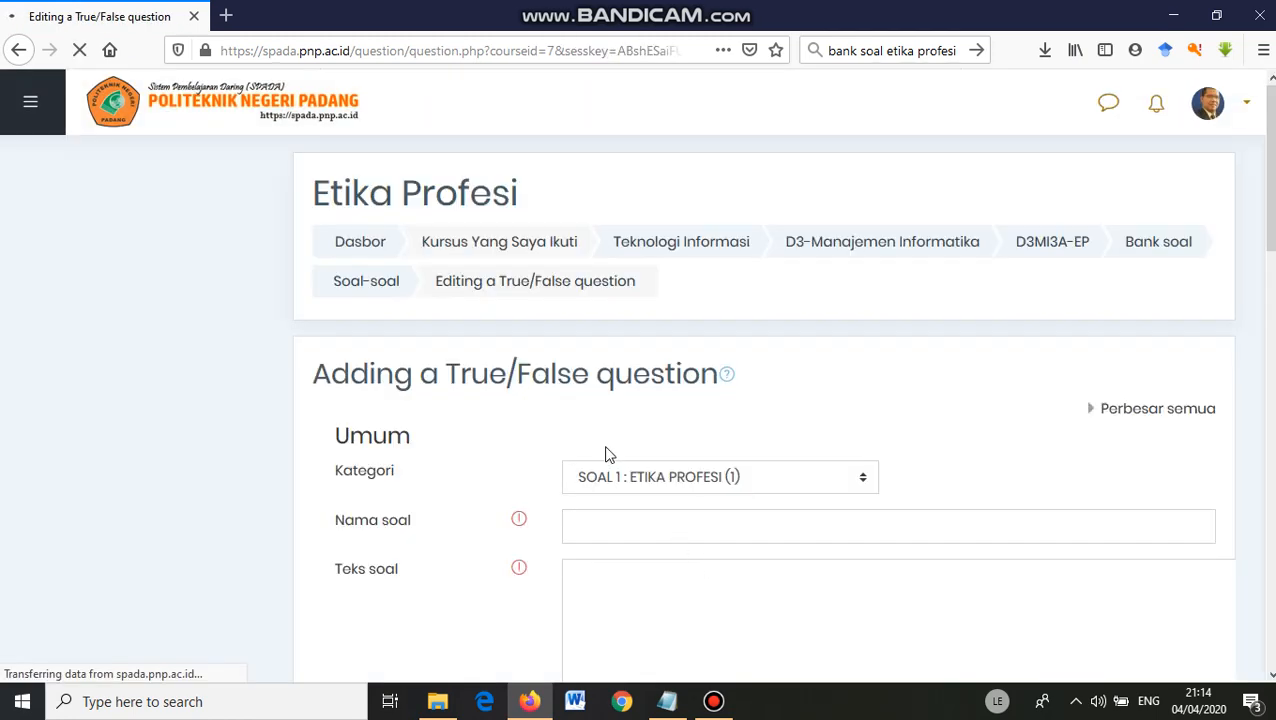
# Step: Name the question 'etika profesi' in Nama soal and move into Teks soal
pyautogui.scroll(-2, 621, 507)
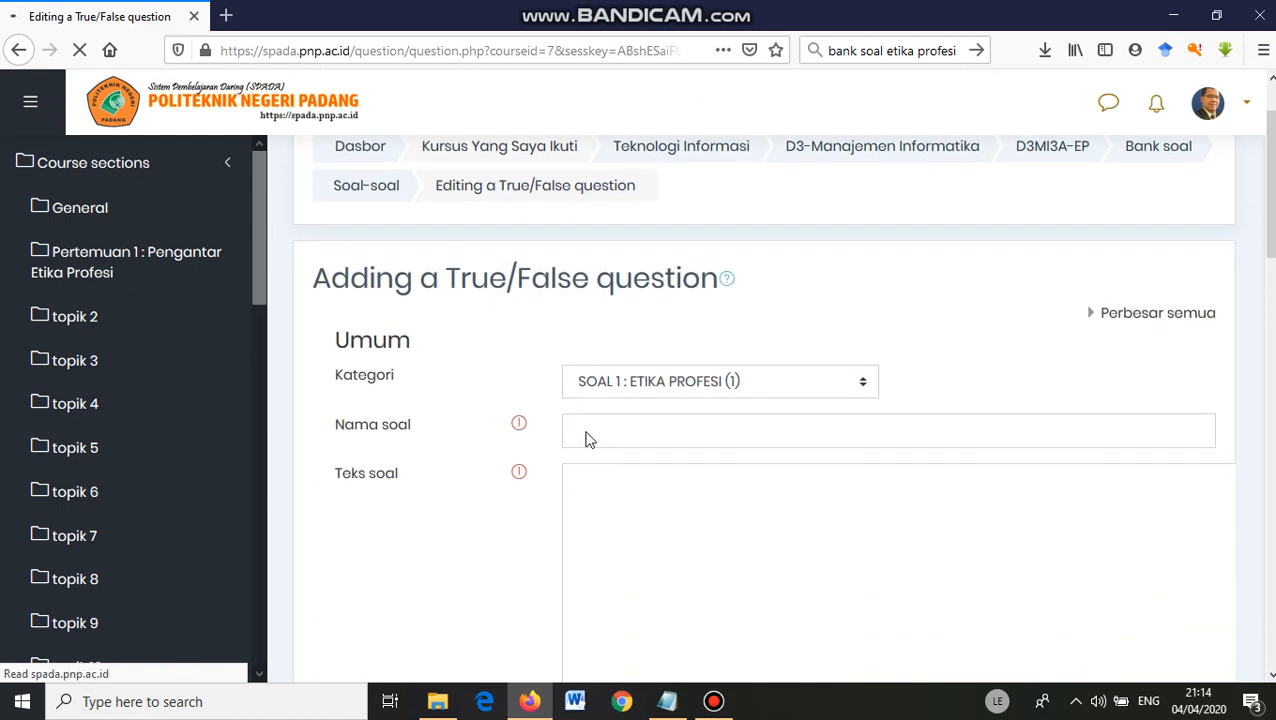
pyautogui.click(588, 436)
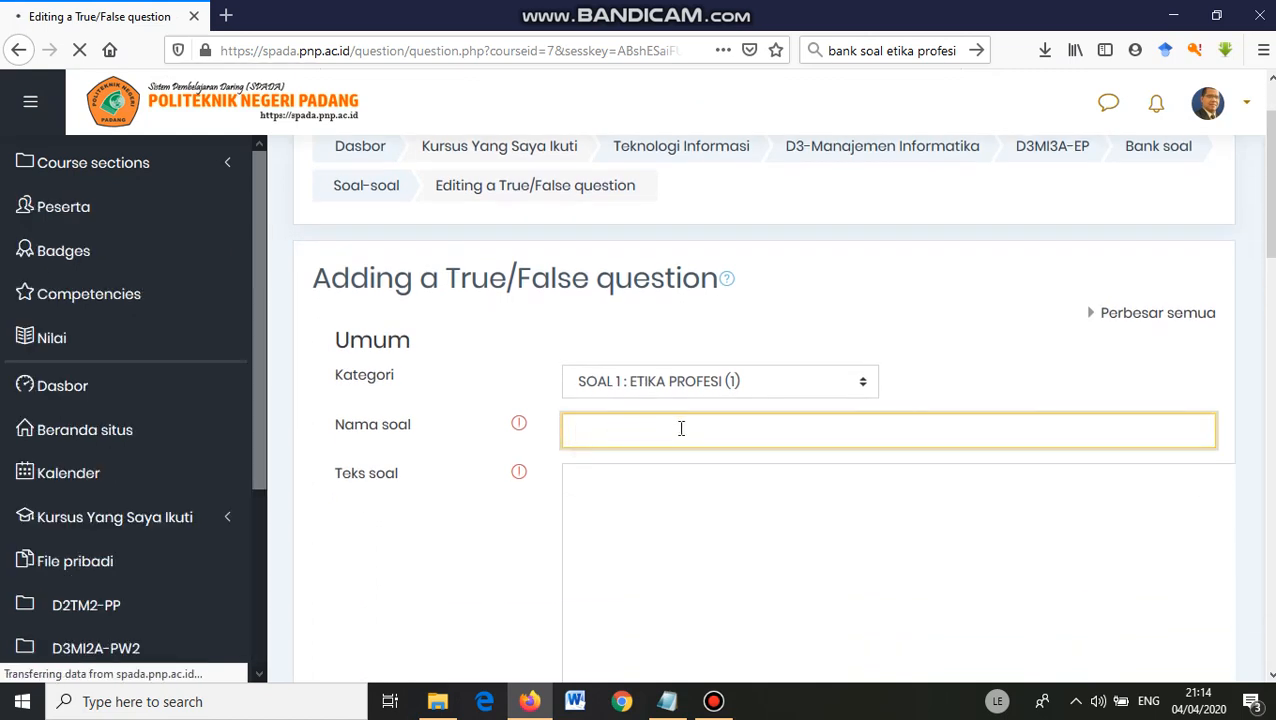
pyautogui.write('etika ')
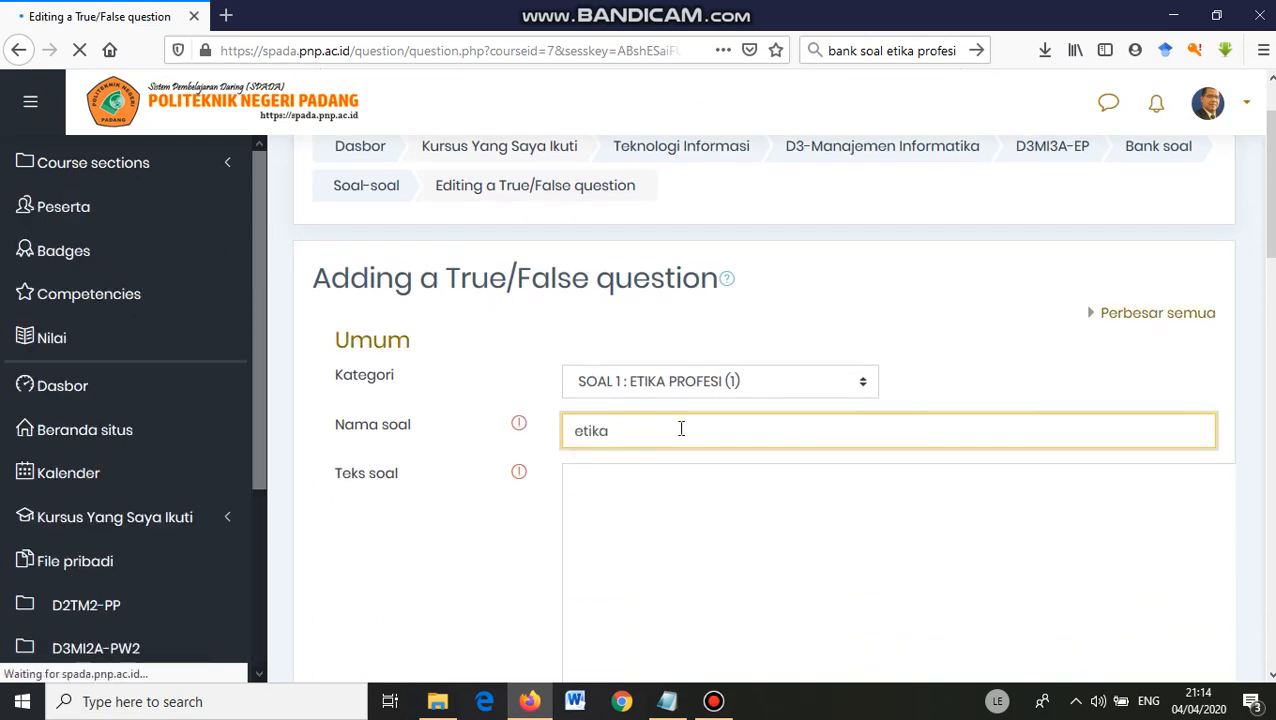
pyautogui.write('prof')
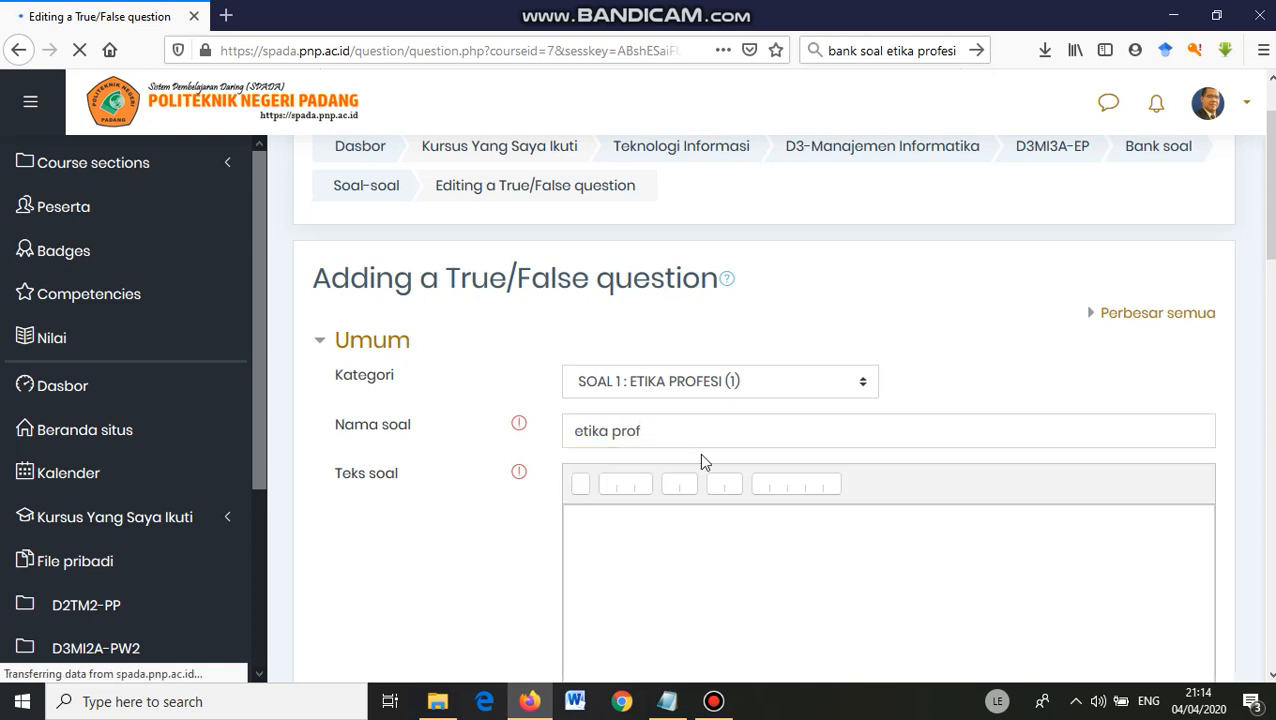
pyautogui.click(680, 430)
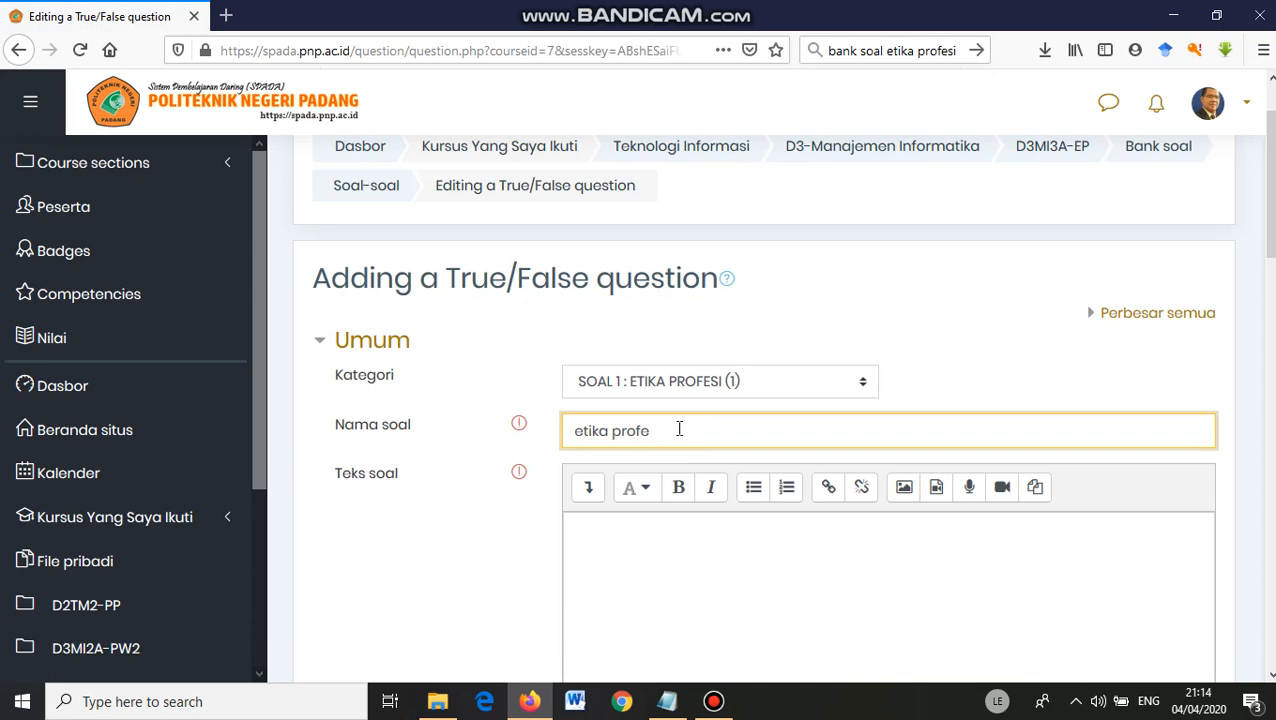
pyautogui.click(672, 557)
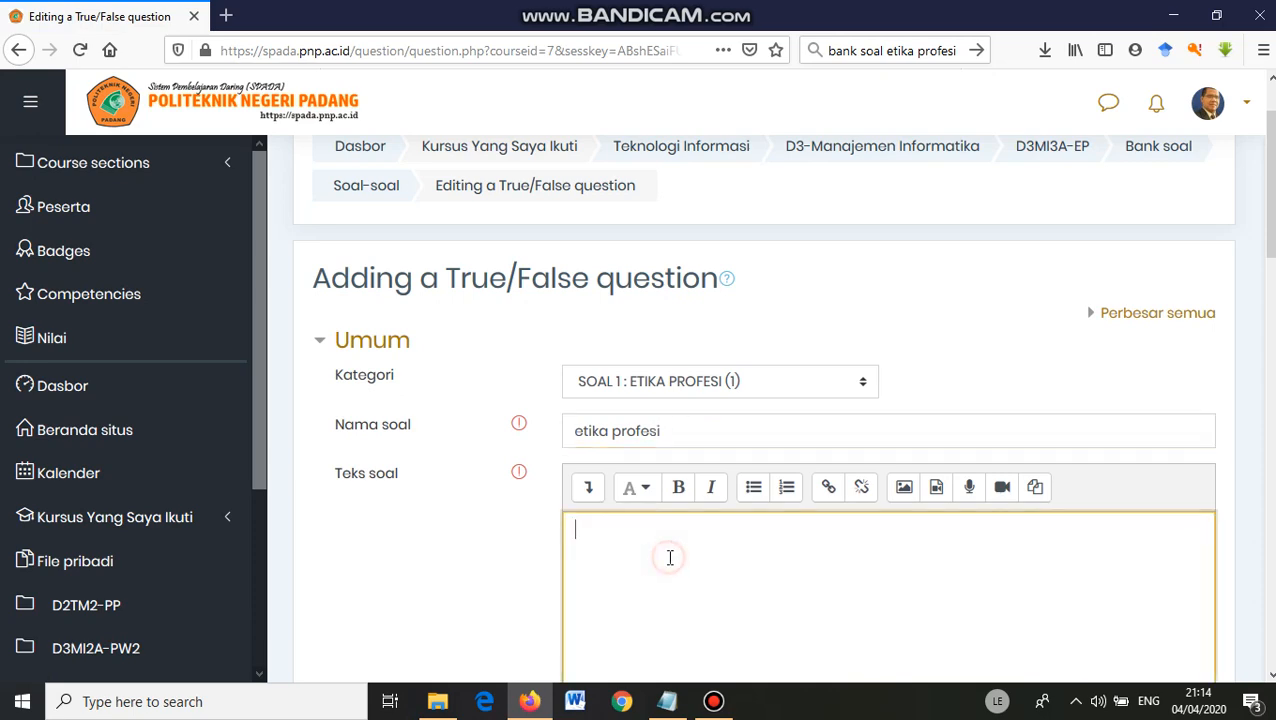
# Step: Paste question 2's FRAUD text from the notes into Teks soal and add the missing 'K'
pyautogui.click(667, 701)
pyautogui.scroll(-2, 596, 478)
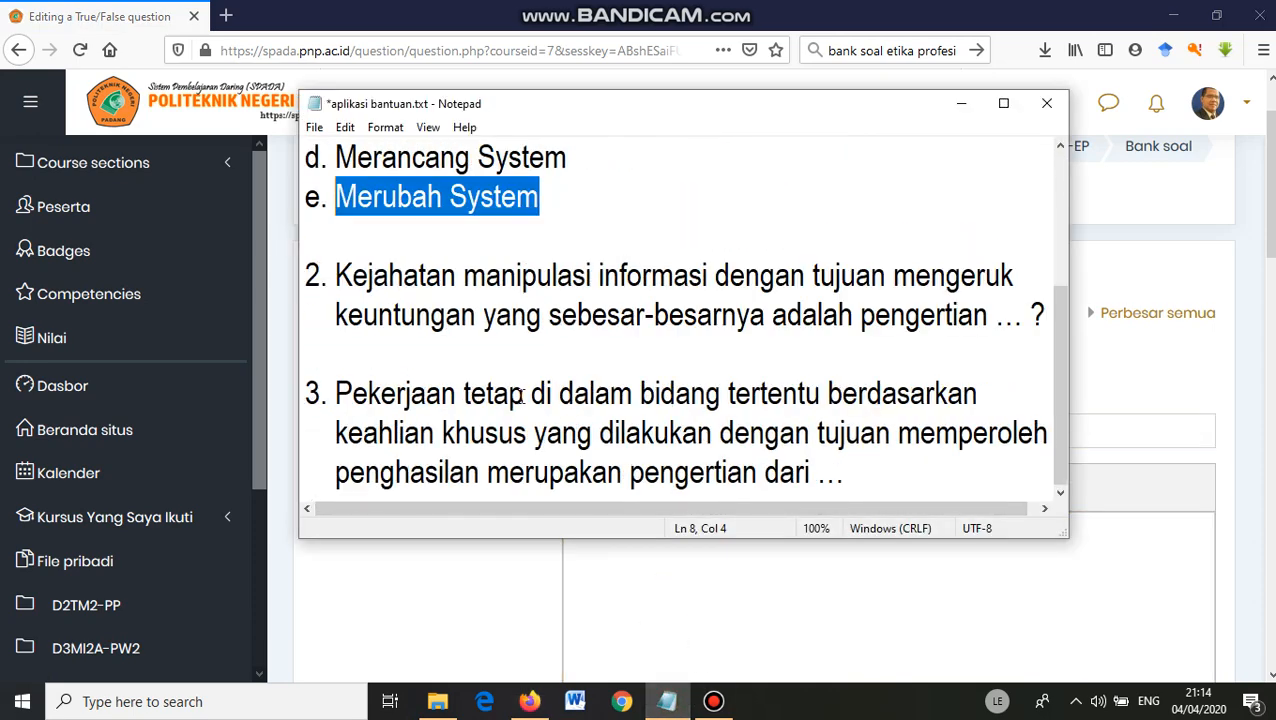
pyautogui.moveTo(346, 278); pyautogui.dragTo(986, 301)
pyautogui.hotkey('ctrl', 'c')
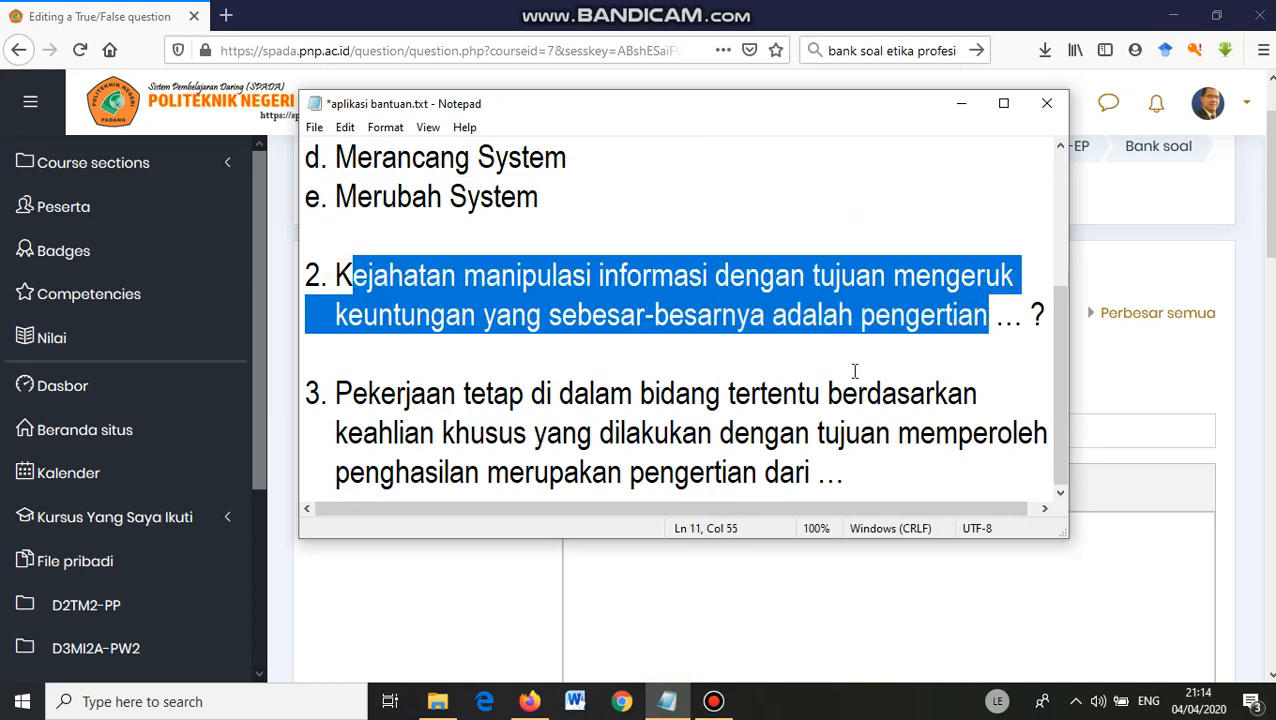
pyautogui.click(529, 701)
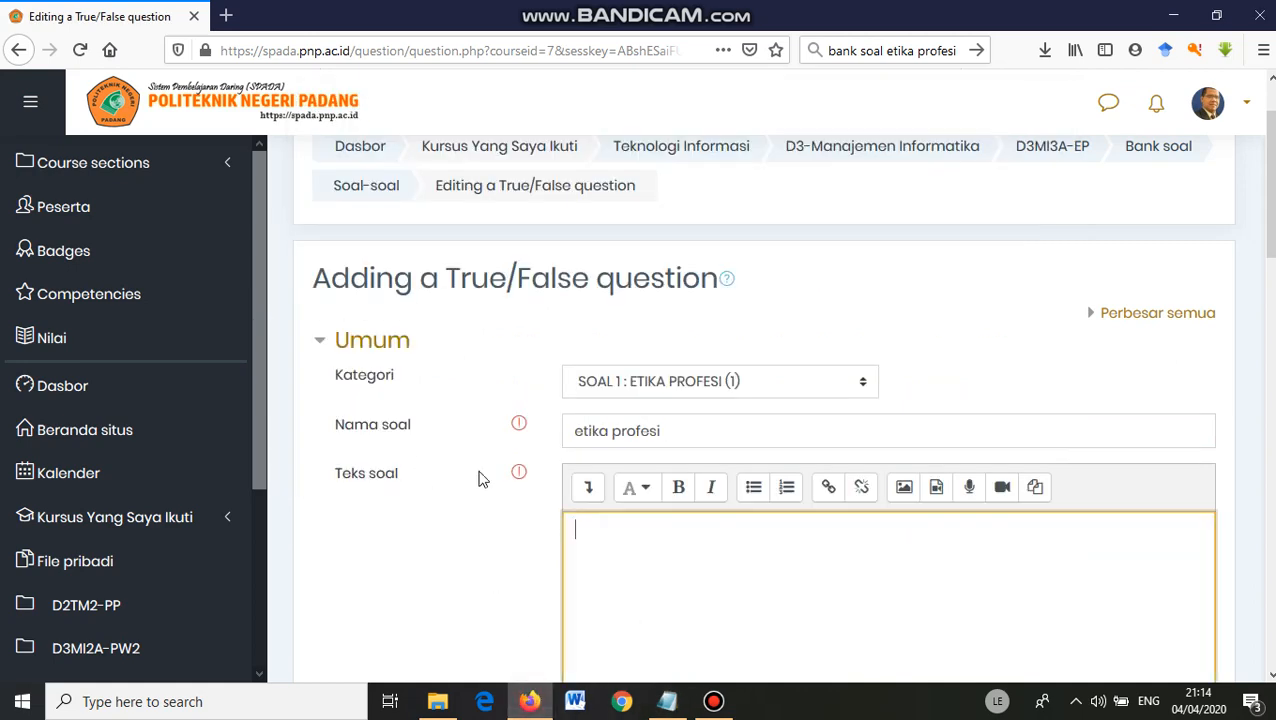
pyautogui.hotkey('ctrl', 'v')
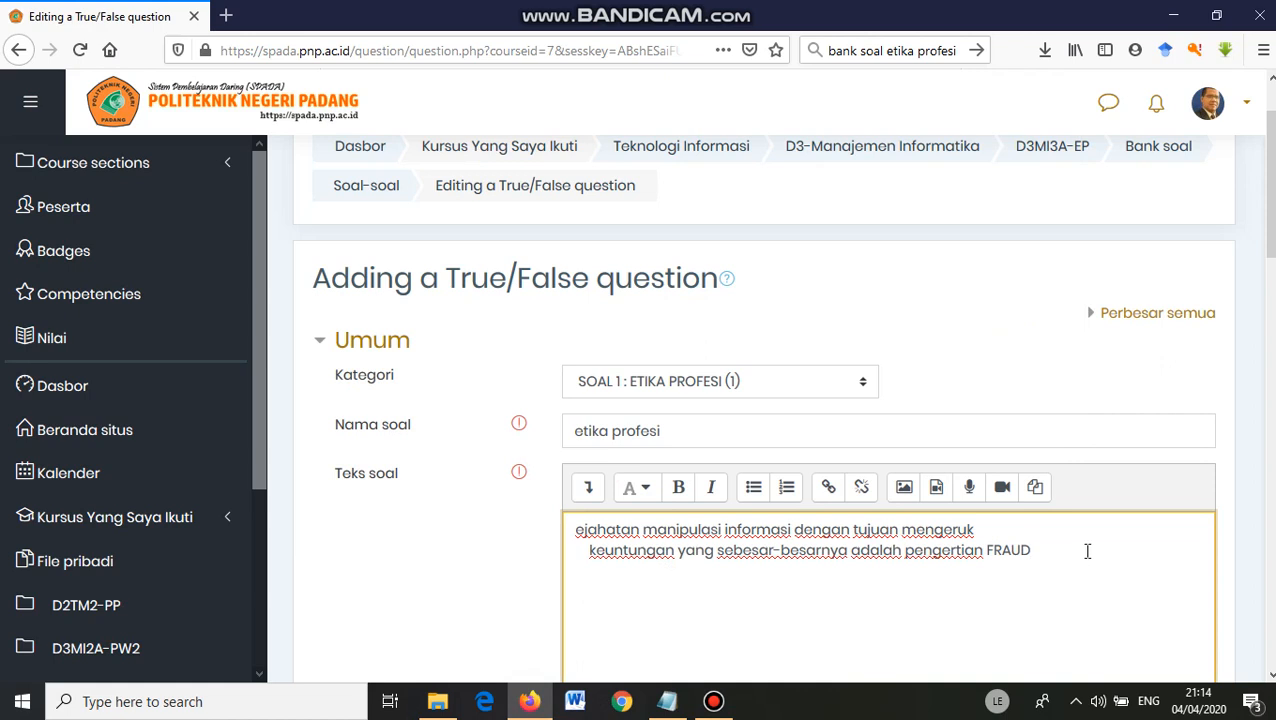
pyautogui.click(576, 529)
pyautogui.write('K')
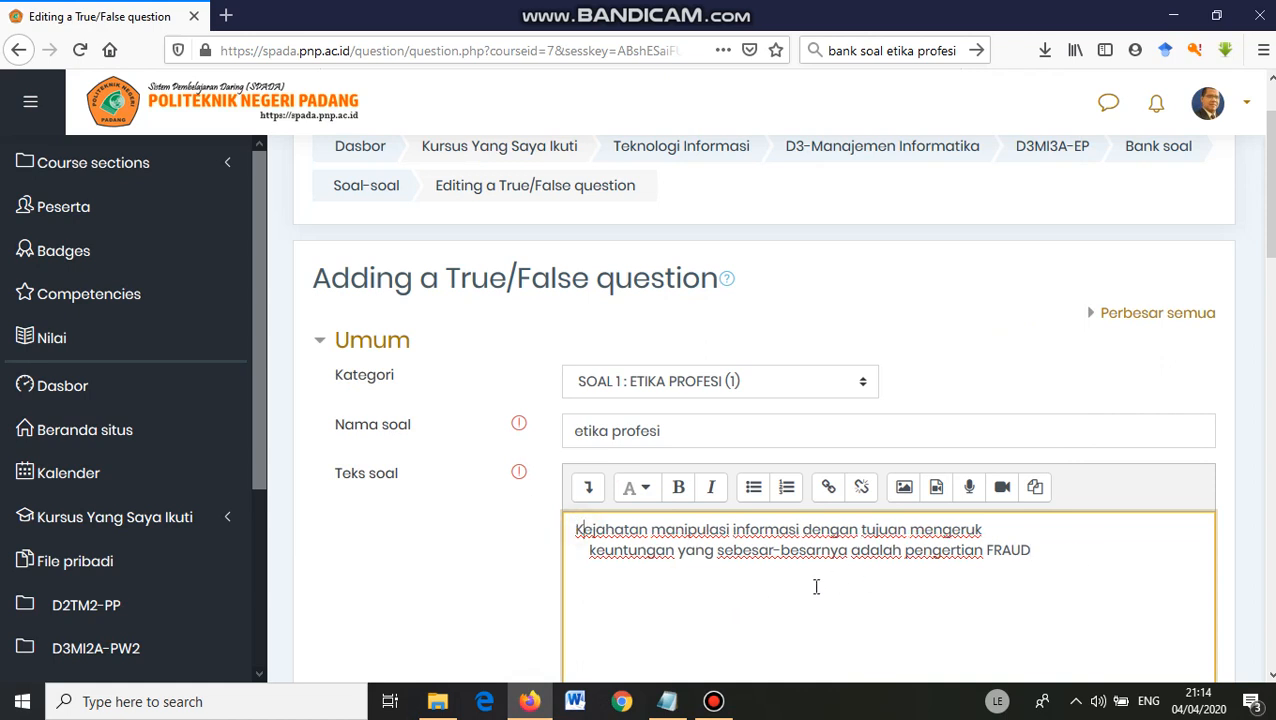
# Step: Set the Correct answer to True
pyautogui.scroll(-5, 991, 533)
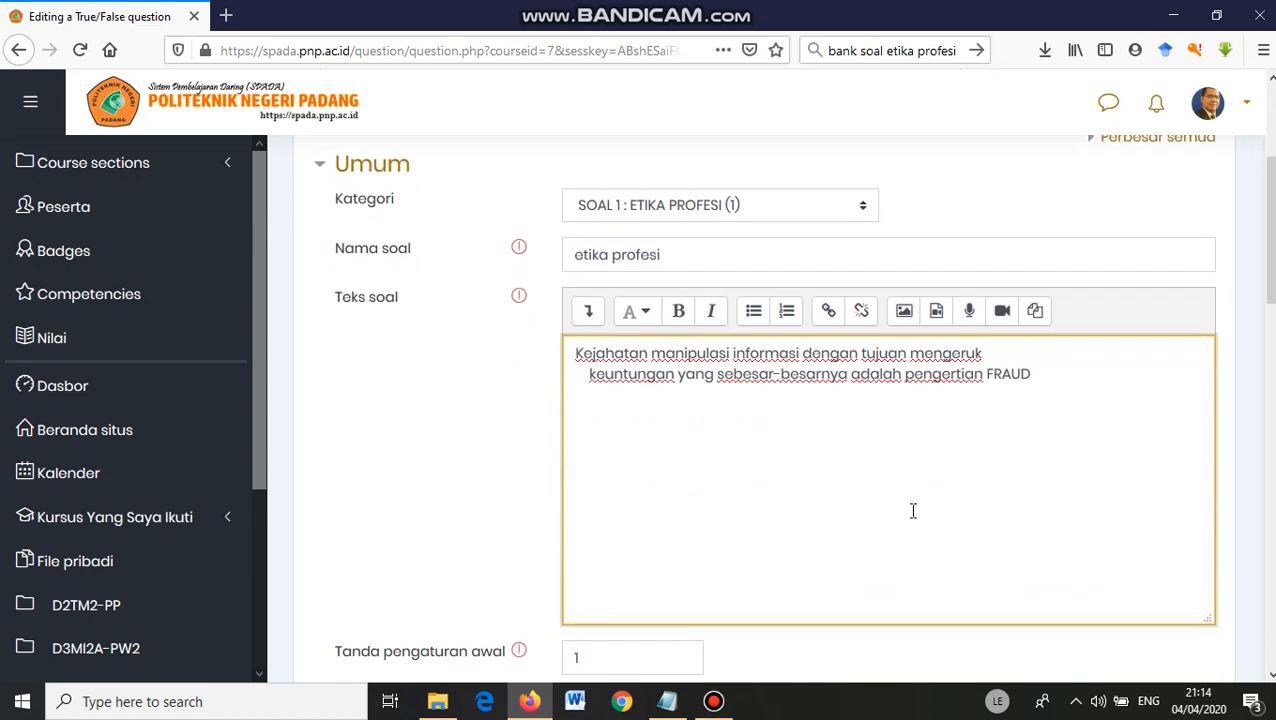
pyautogui.scroll(-2, 735, 345)
pyautogui.scroll(-4, 687, 356)
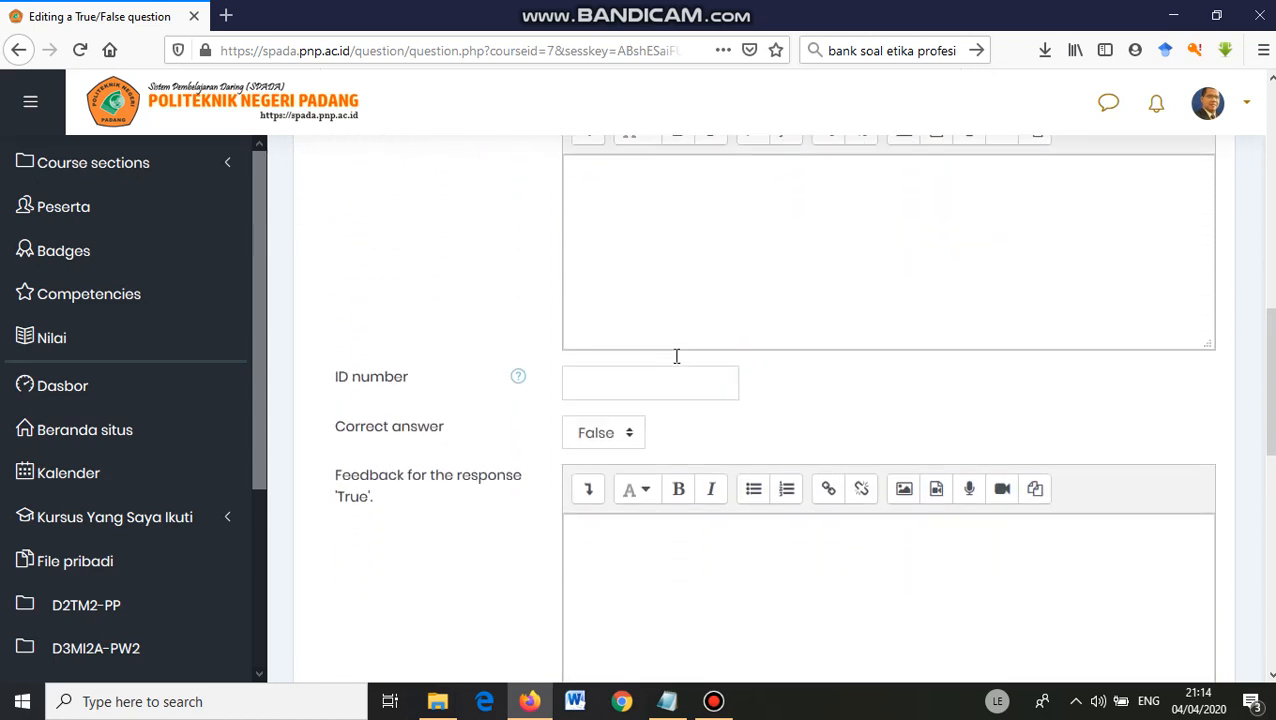
pyautogui.click(633, 343)
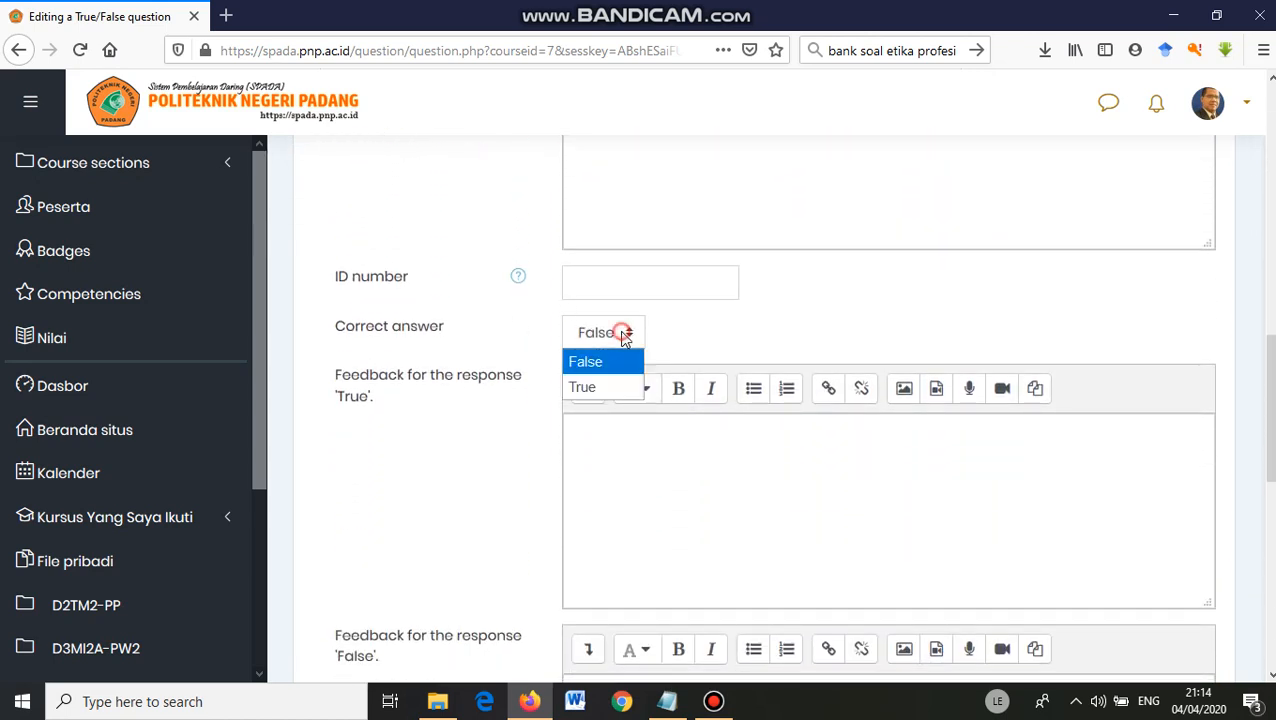
pyautogui.click(598, 389)
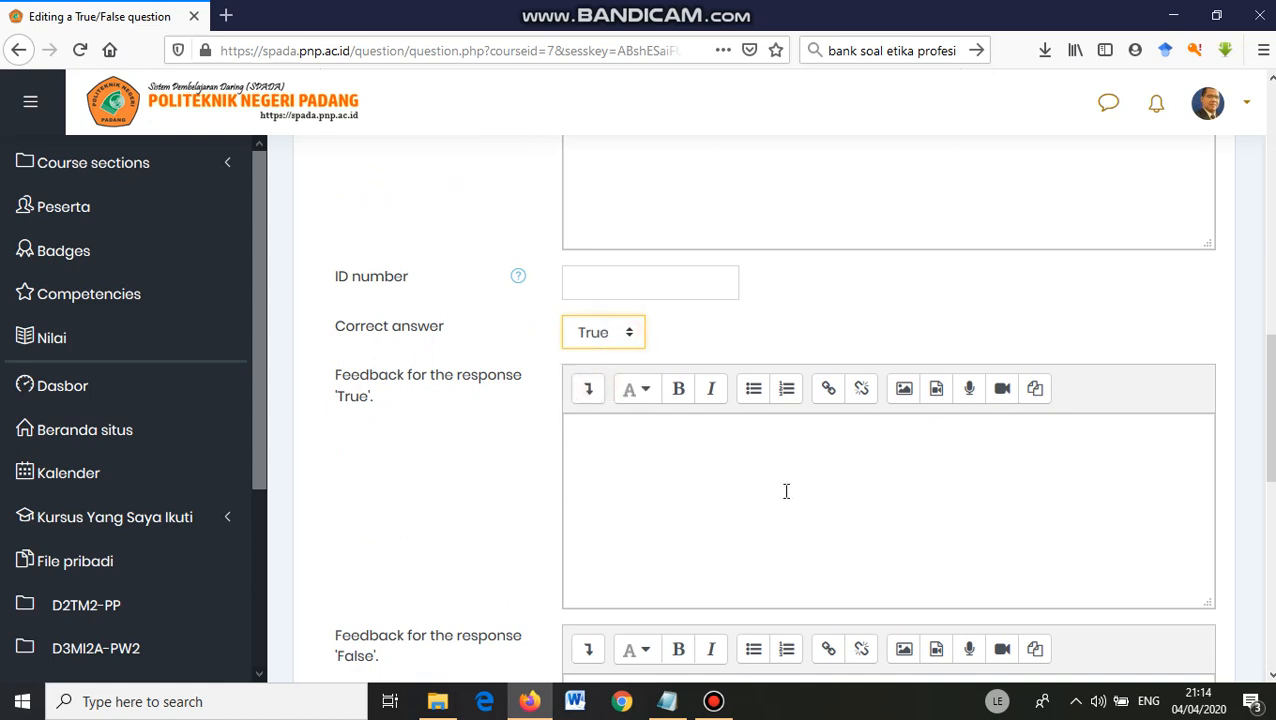
pyautogui.scroll(-14, 780, 485)
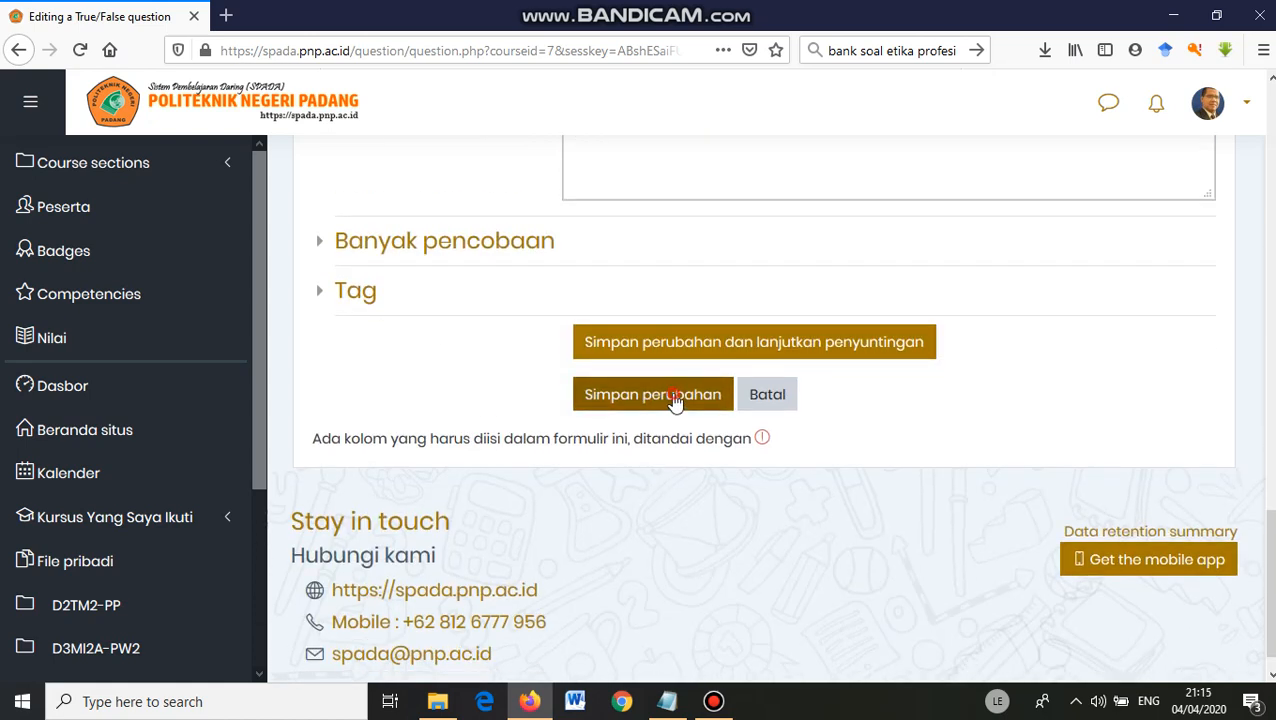
# Step: Save the True/False FRAUD question and begin another new question in the bank
pyautogui.click(675, 401)
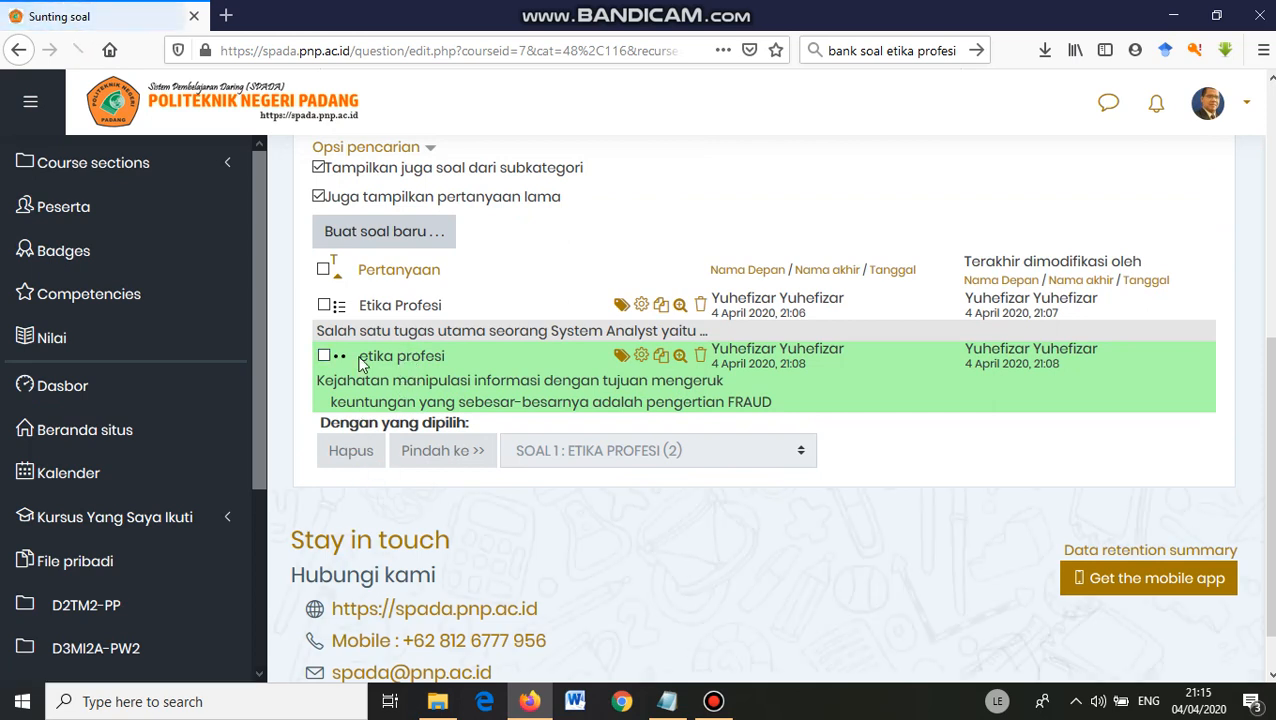
pyautogui.click(713, 701)
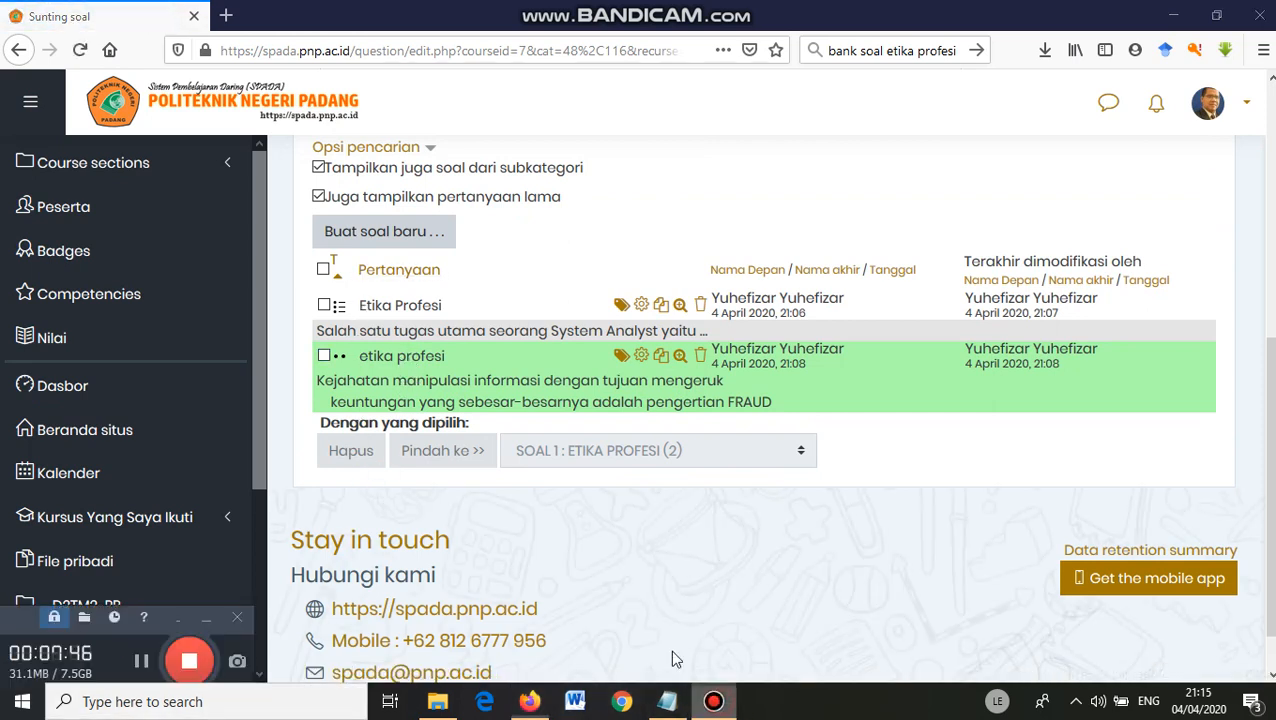
pyautogui.click(377, 230)
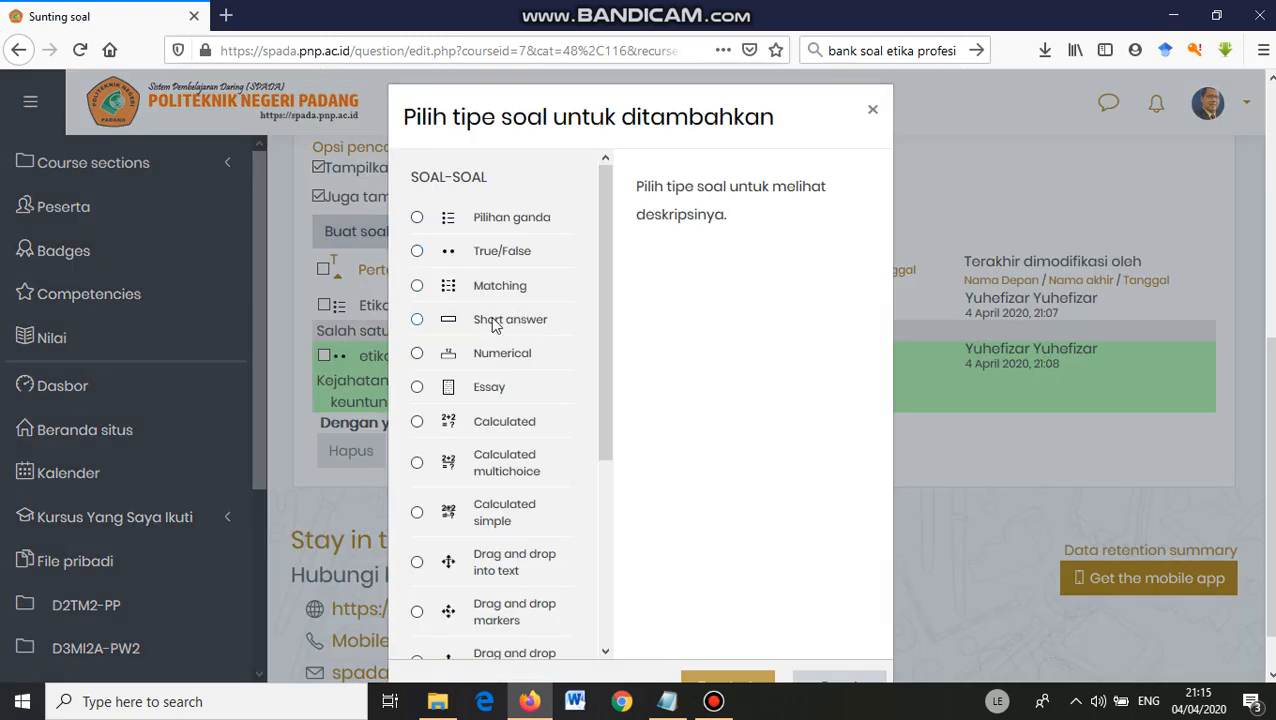
# Step: Add an Essay question and type 'etika p' as its name, which returns to the bank list
pyautogui.click(488, 391)
pyautogui.scroll(-1, 727, 635)
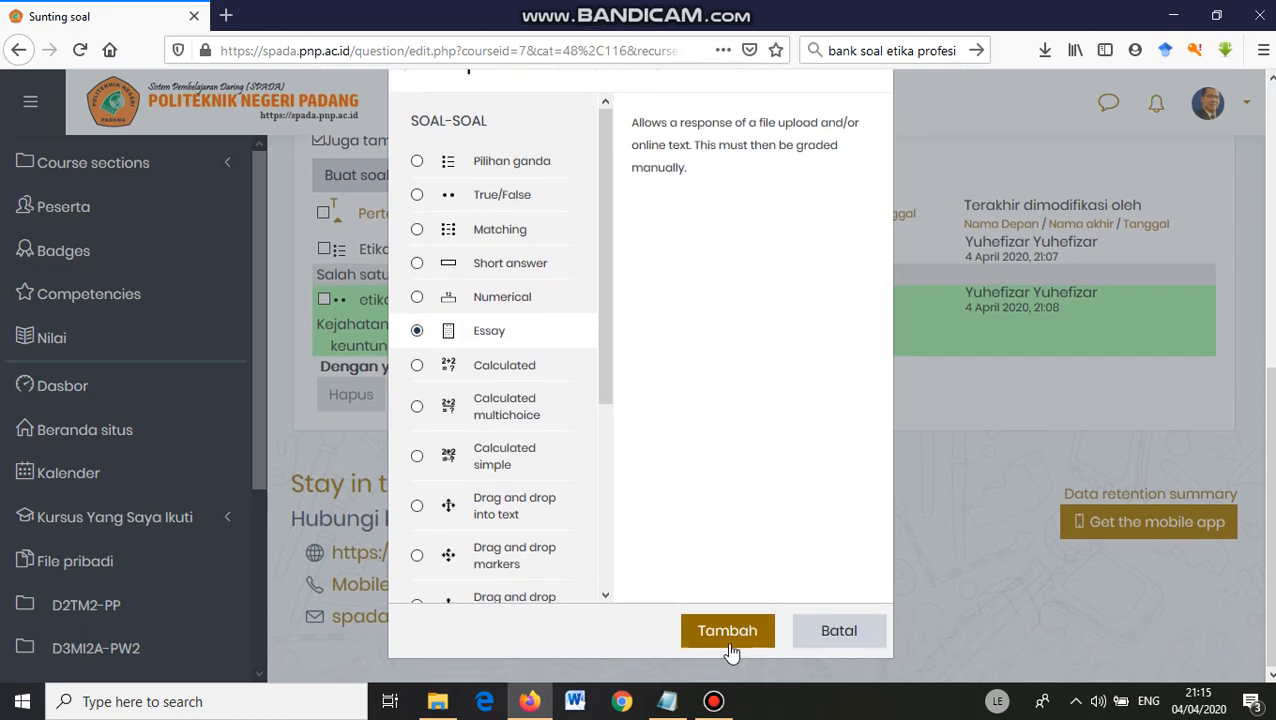
pyautogui.click(731, 640)
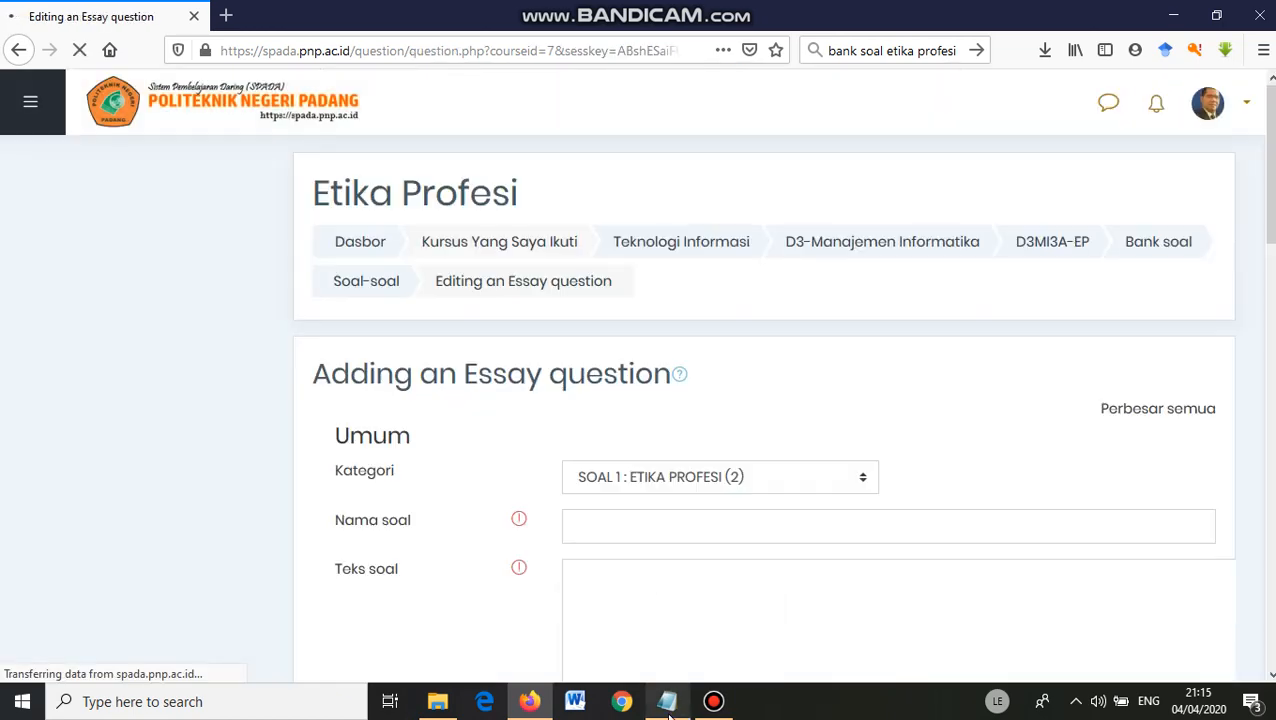
pyautogui.moveTo(667, 707)
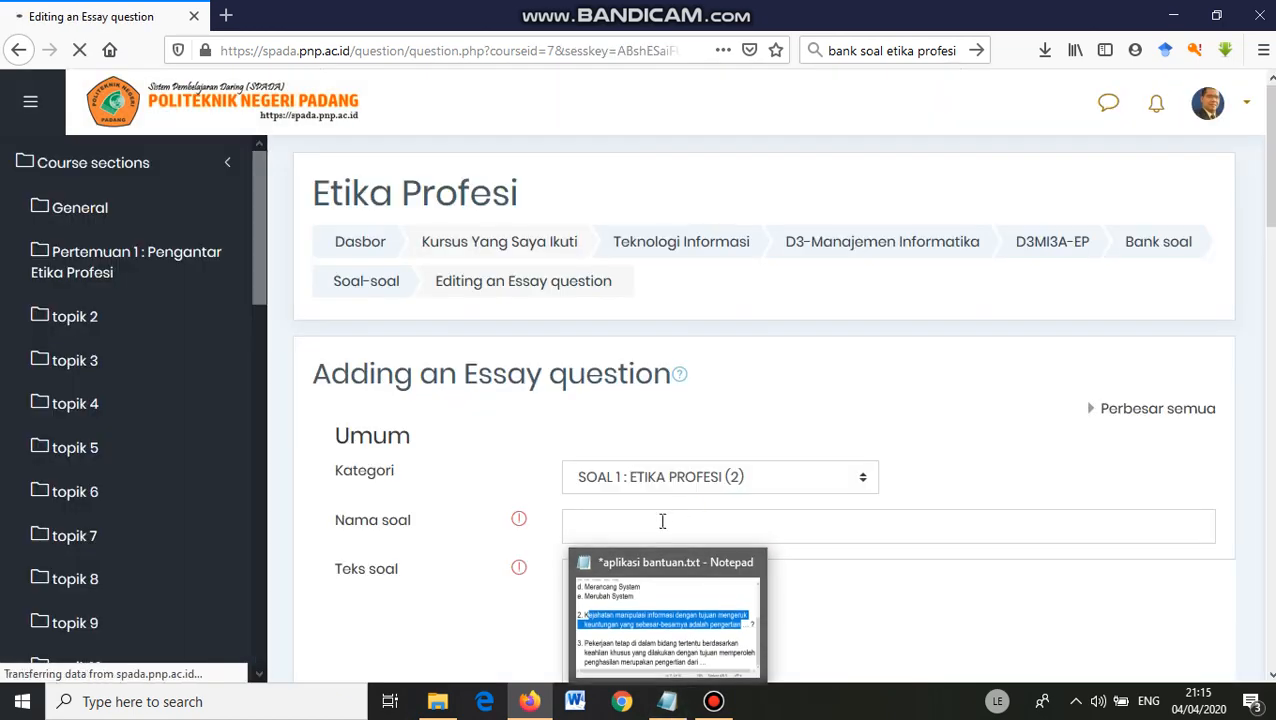
pyautogui.click(659, 523)
pyautogui.write('et')
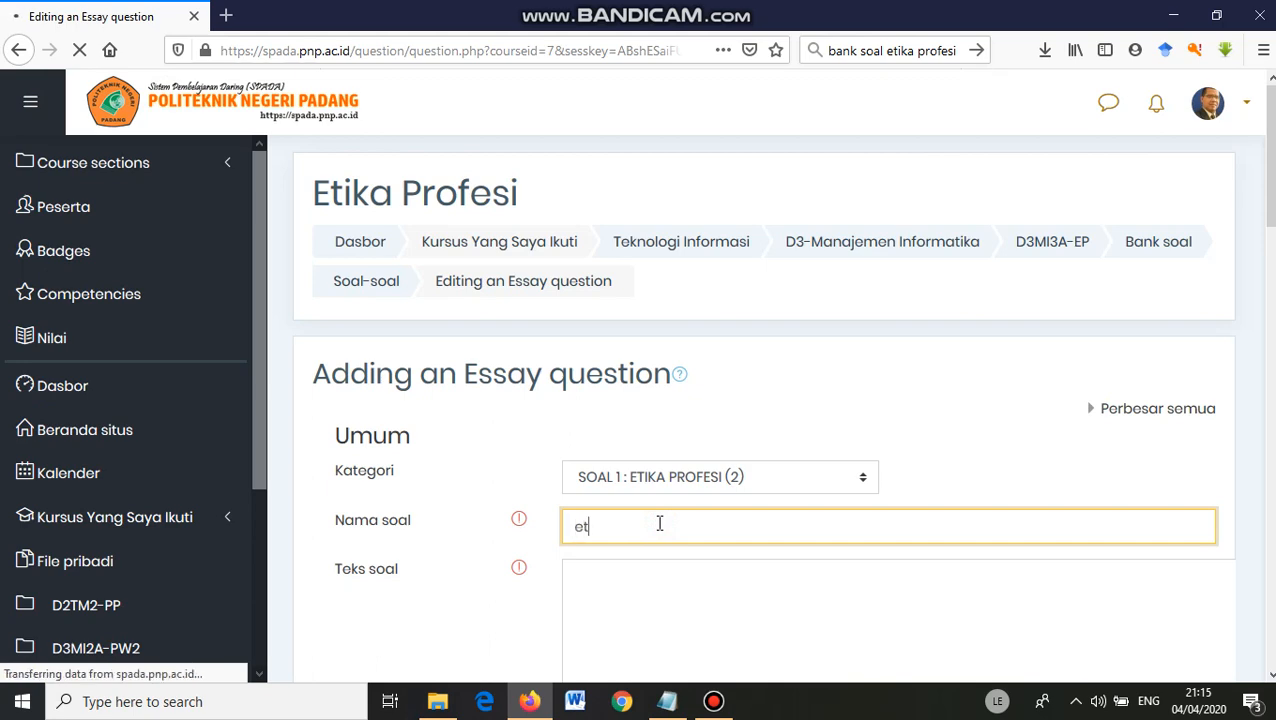
pyautogui.write('ika p')
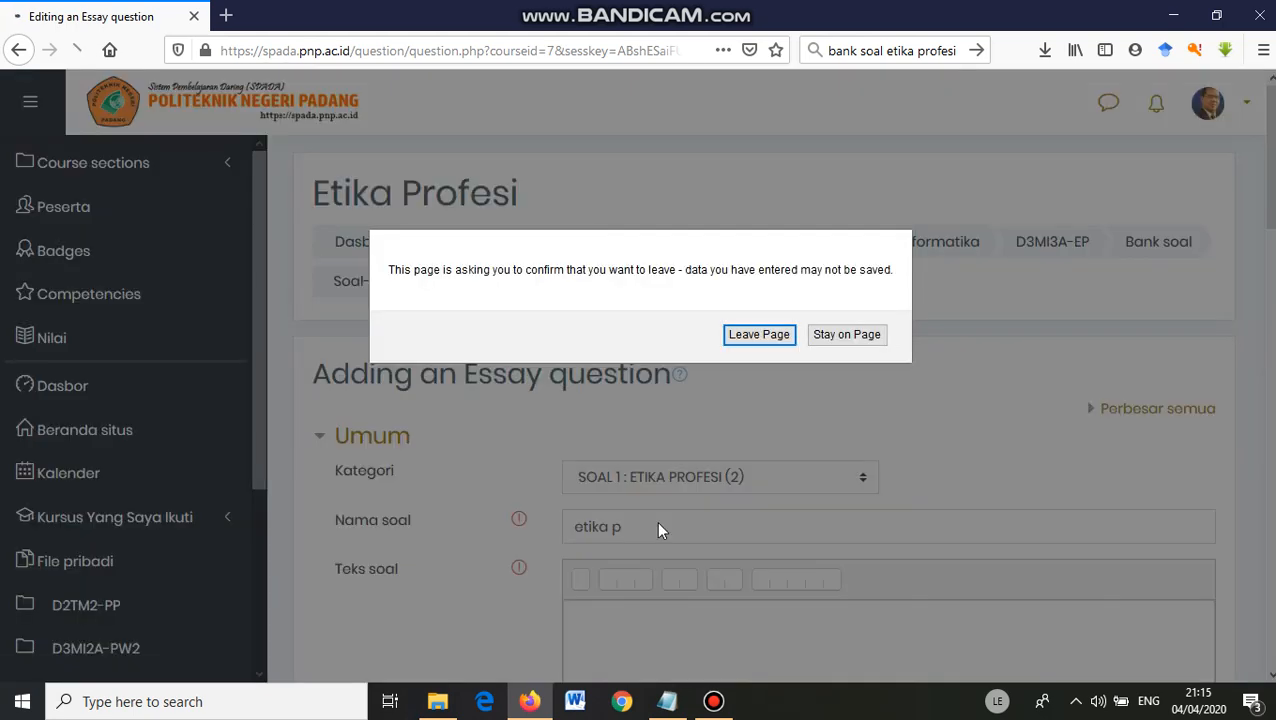
pyautogui.press('Return')
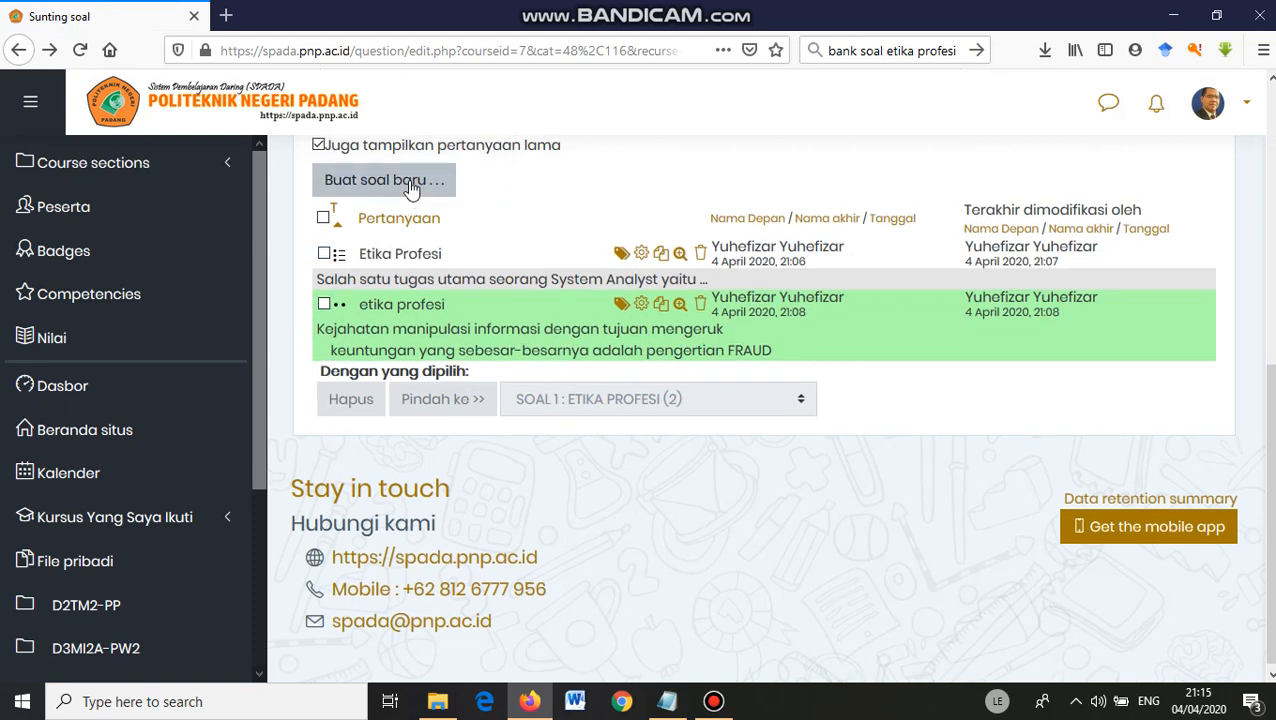
# Step: Create the Essay question again and enter 'etika pro' in Nama soal
pyautogui.click(411, 188)
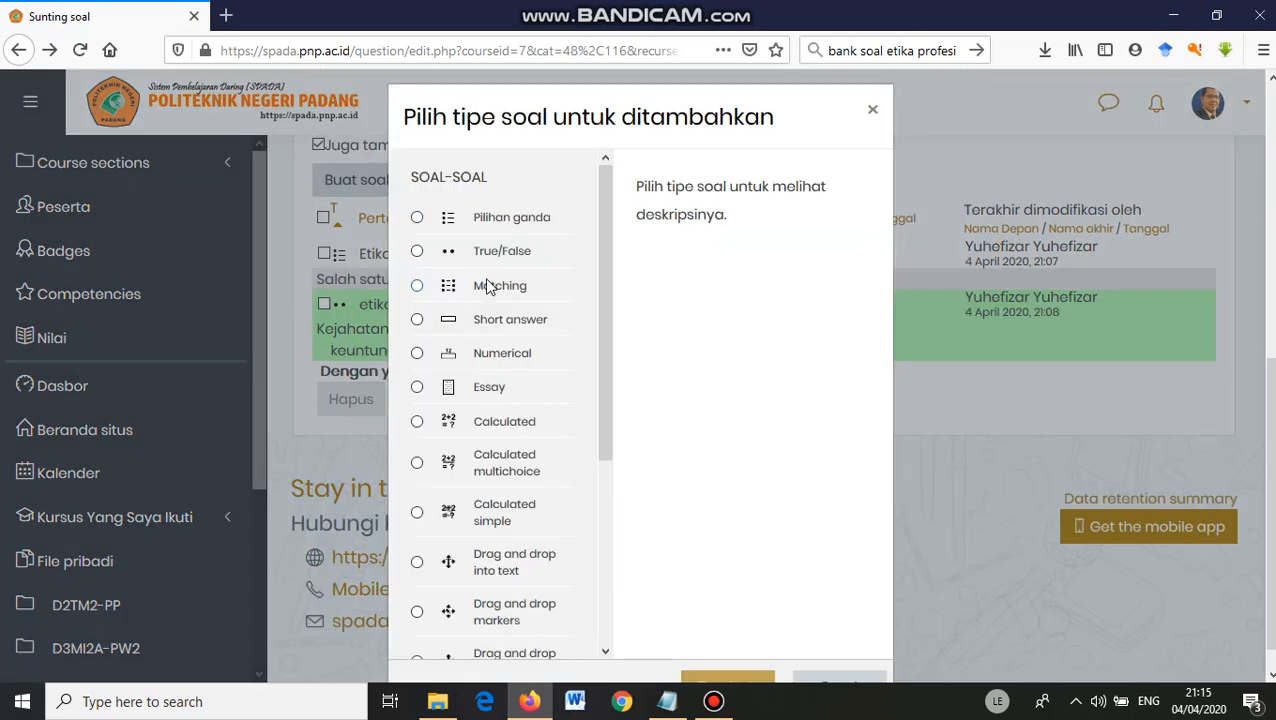
pyautogui.click(481, 396)
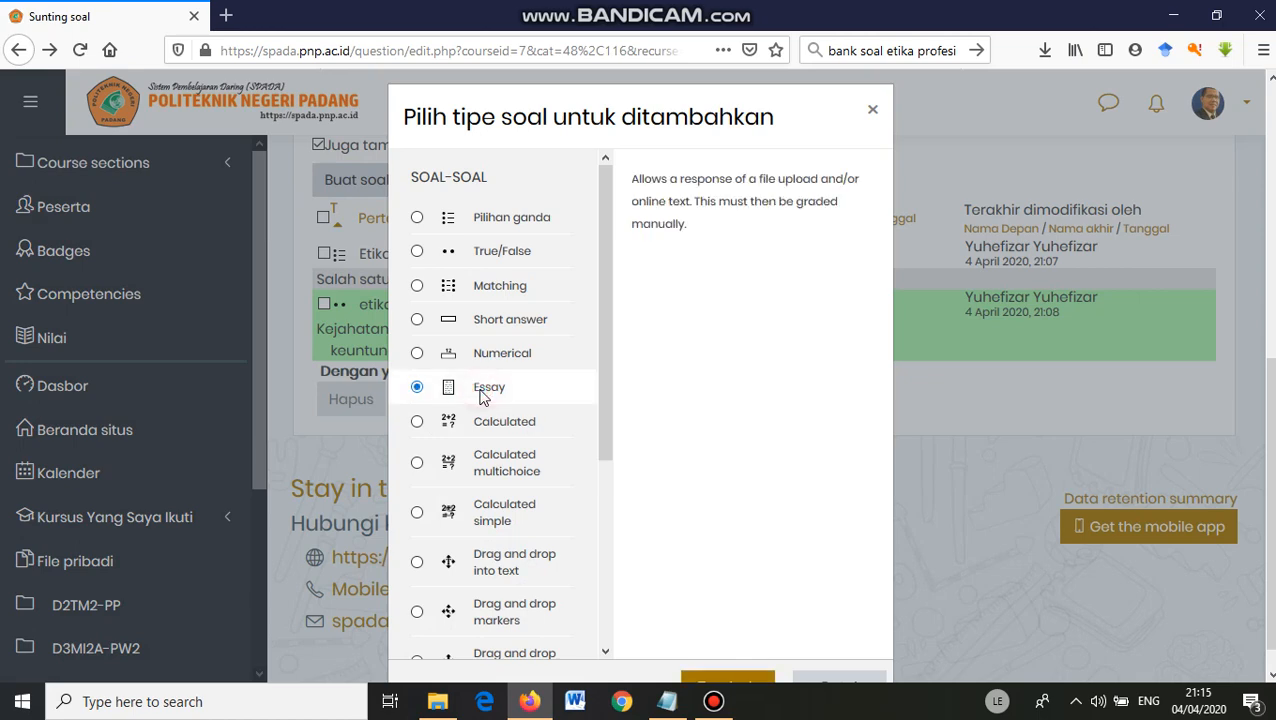
pyautogui.click(743, 677)
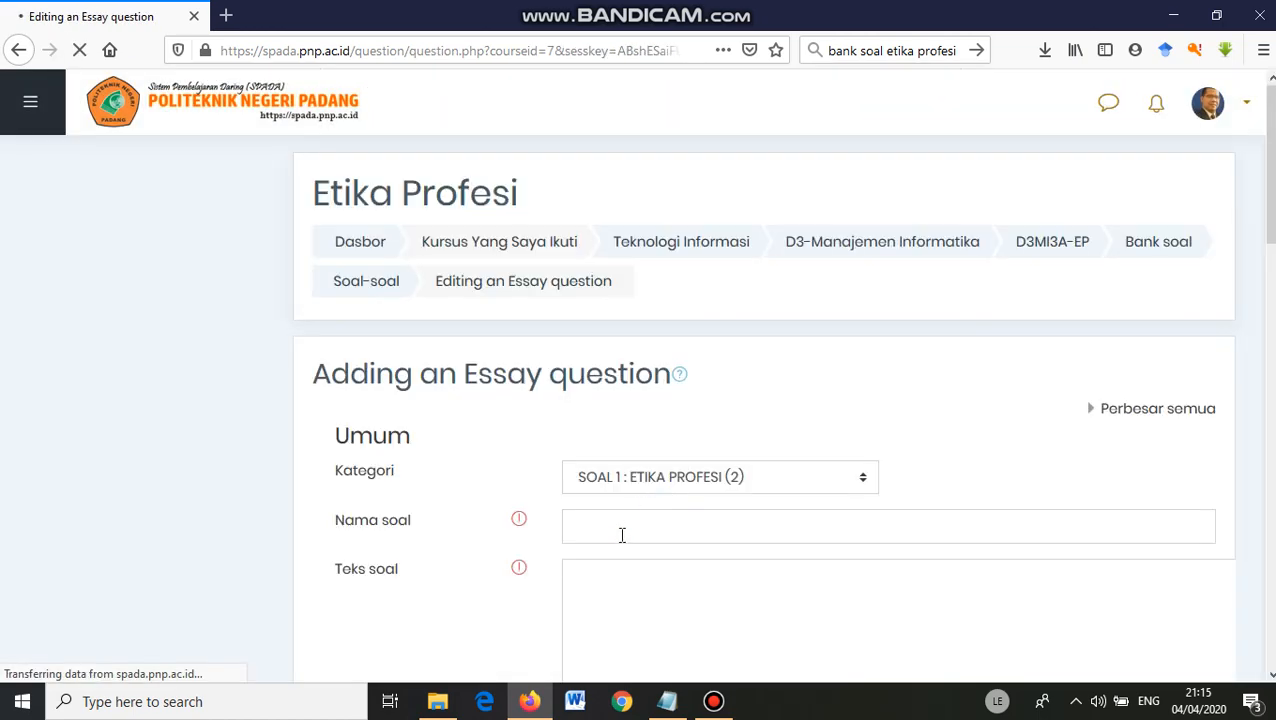
pyautogui.click(622, 535)
pyautogui.write('etika ')
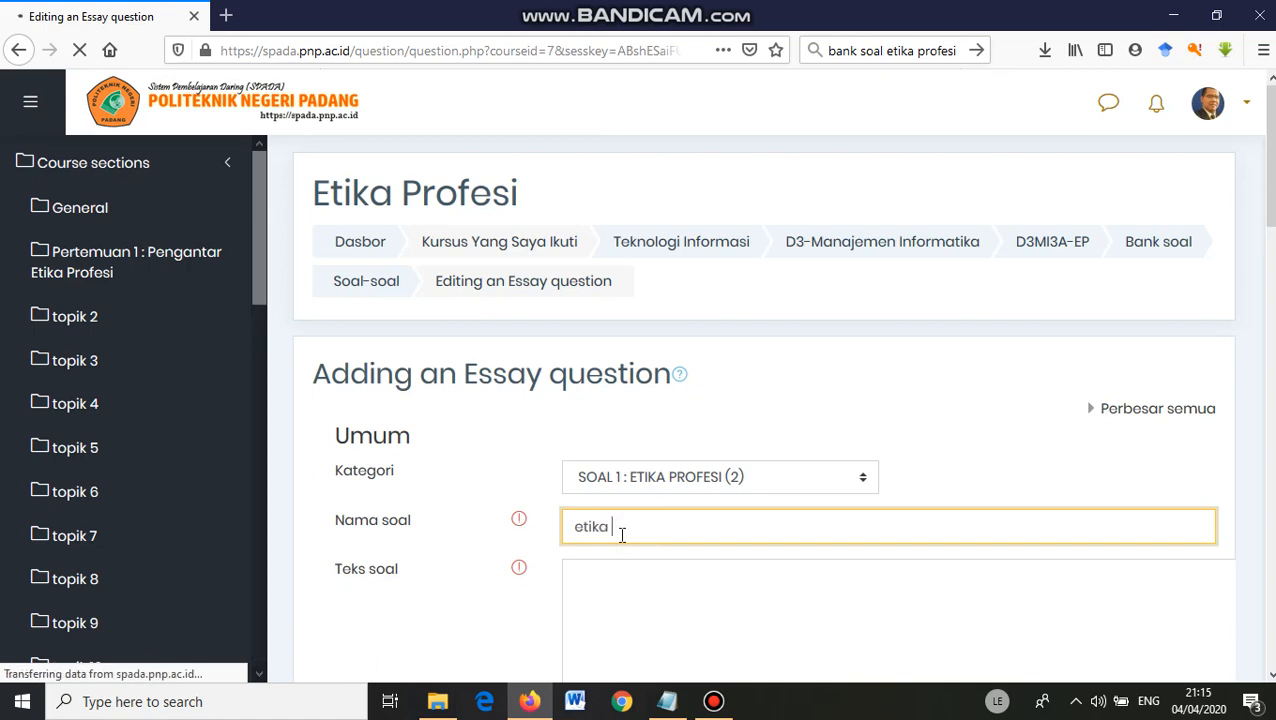
pyautogui.write('profesi')
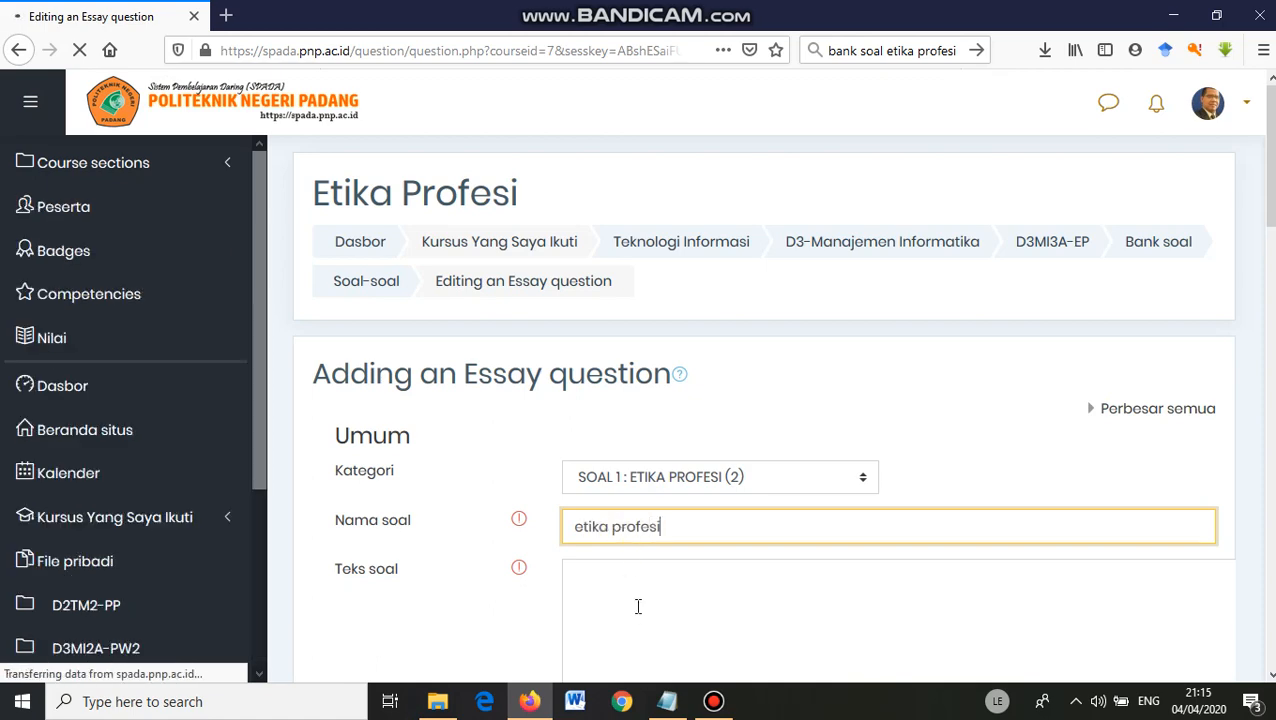
# Step: Paste question 3's full text from the Notepad notes into the essay's Teks soal
pyautogui.click(638, 606)
pyautogui.click(667, 701)
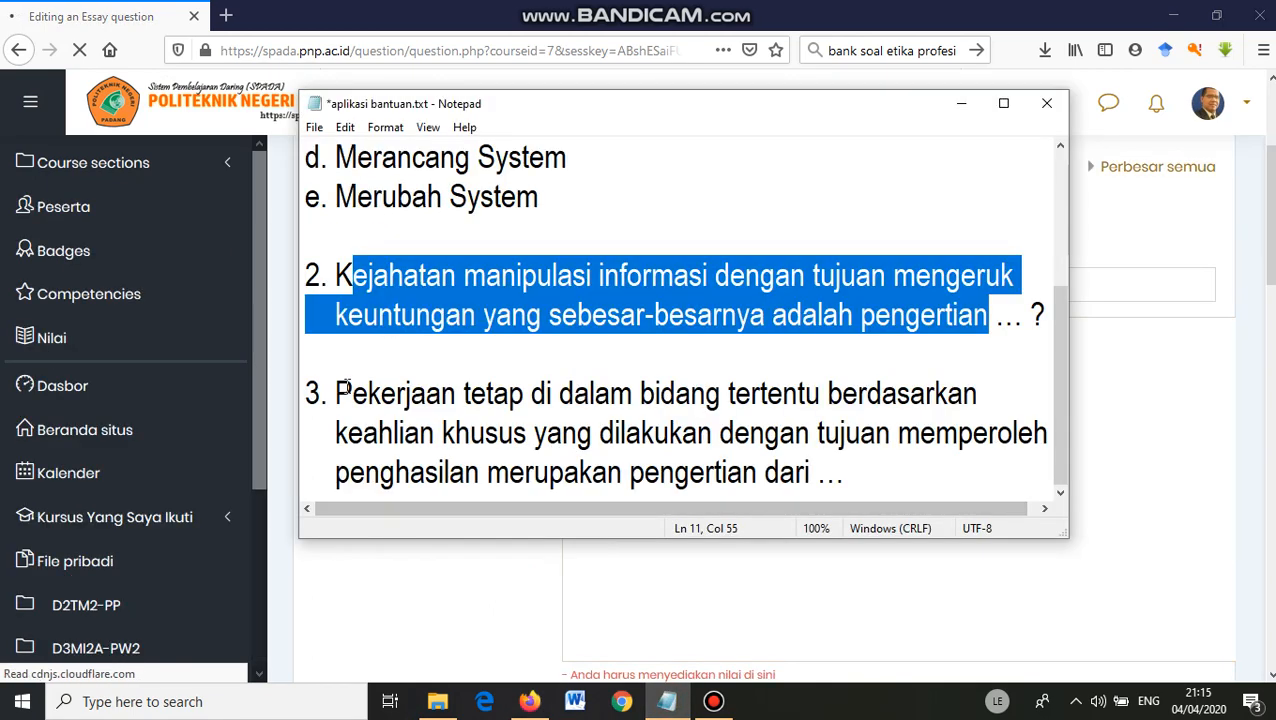
pyautogui.moveTo(336, 393); pyautogui.dragTo(860, 510)
pyautogui.hotkey('ctrl', 'c')
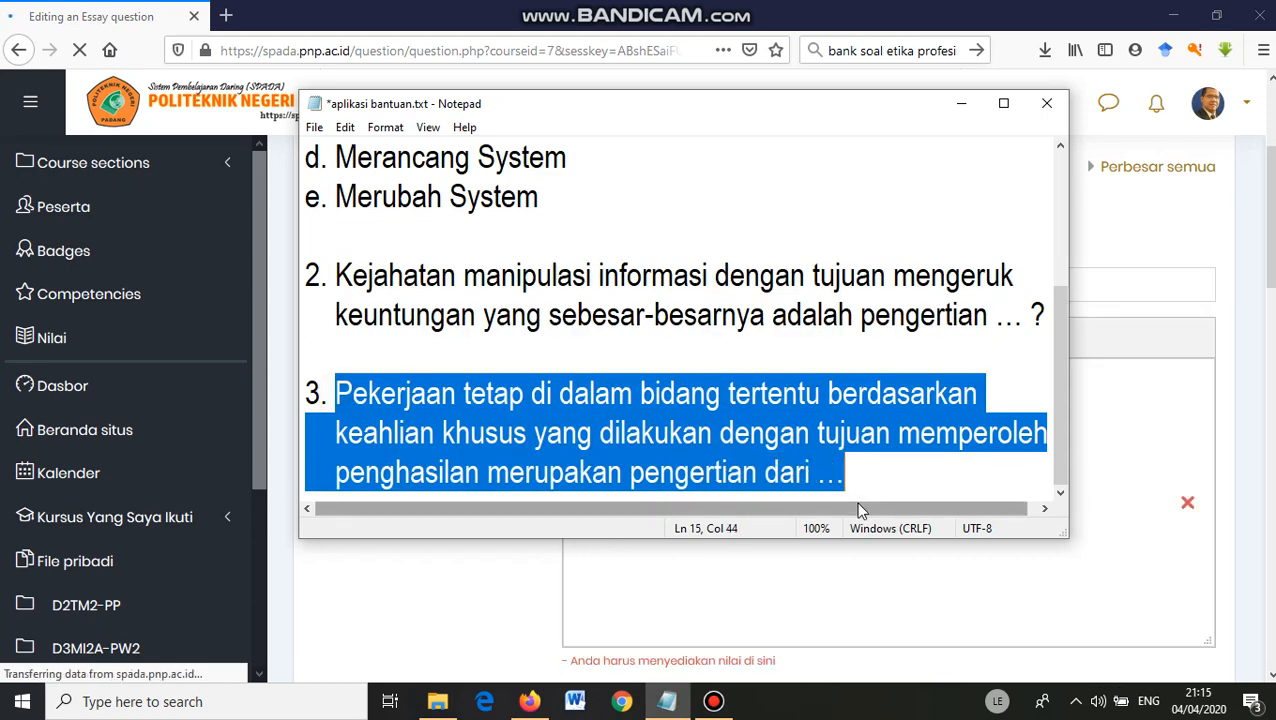
pyautogui.click(530, 701)
pyautogui.click(612, 464)
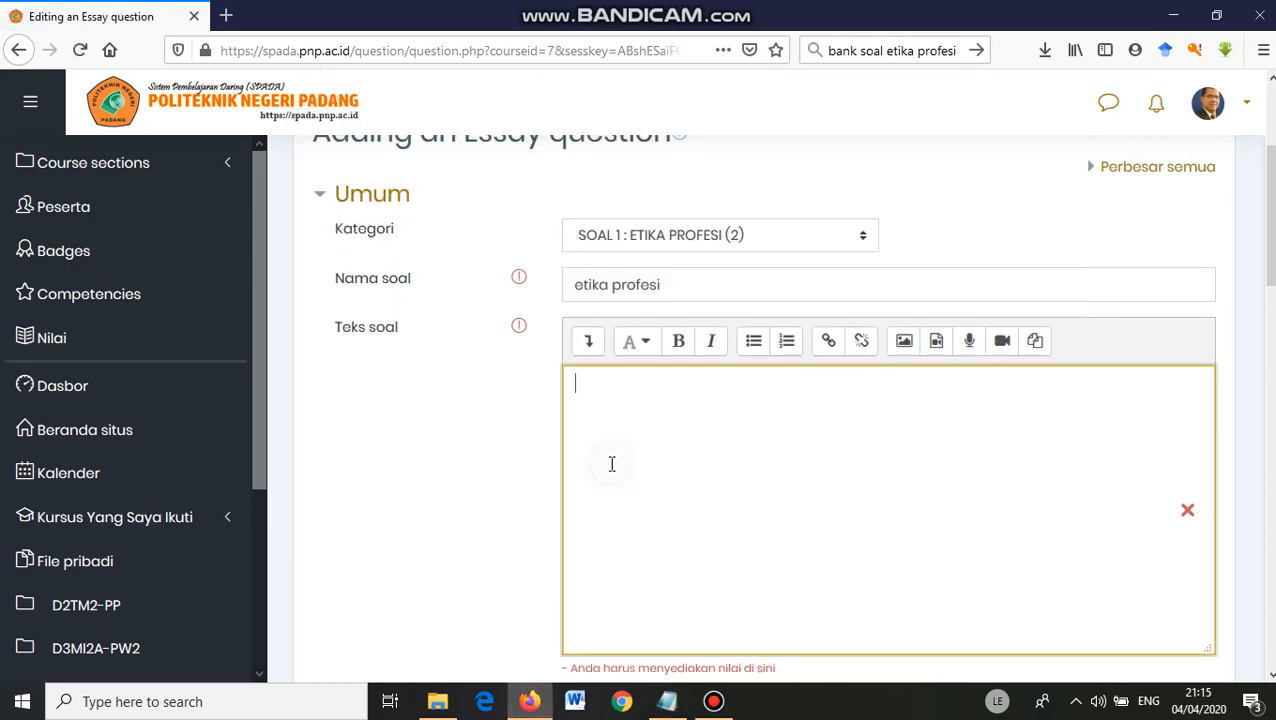
pyautogui.hotkey('ctrl', 'v')
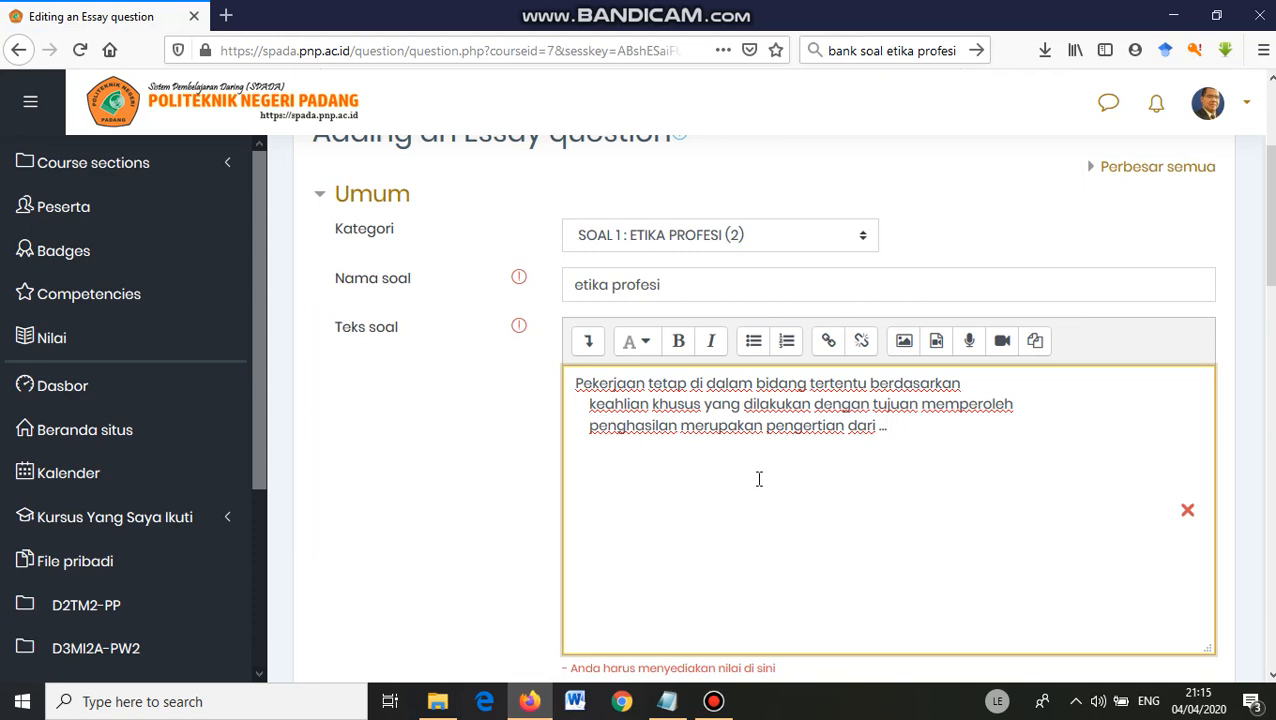
pyautogui.scroll(-4, 759, 479)
pyautogui.scroll(2, 759, 472)
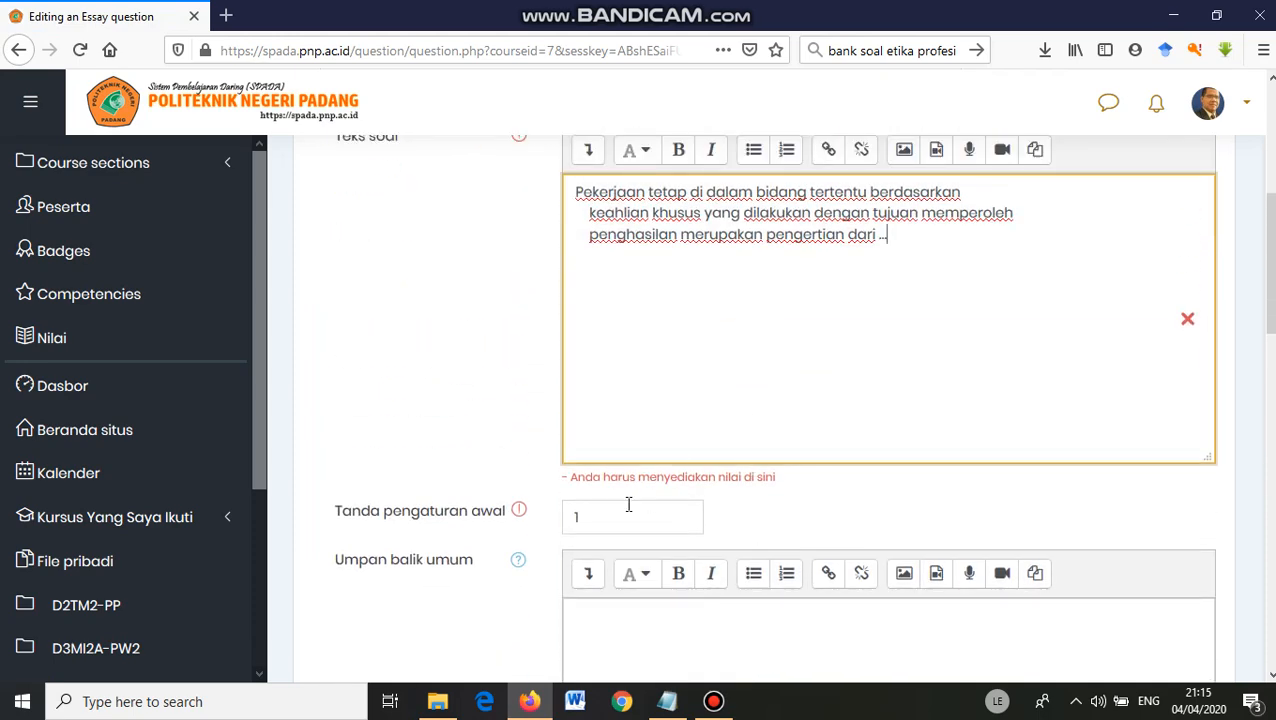
# Step: Remove the line breaks after 'berdasarkan' and 'memperoleh' so the text forms one paragraph
pyautogui.click(678, 427)
pyautogui.scroll(1, 892, 364)
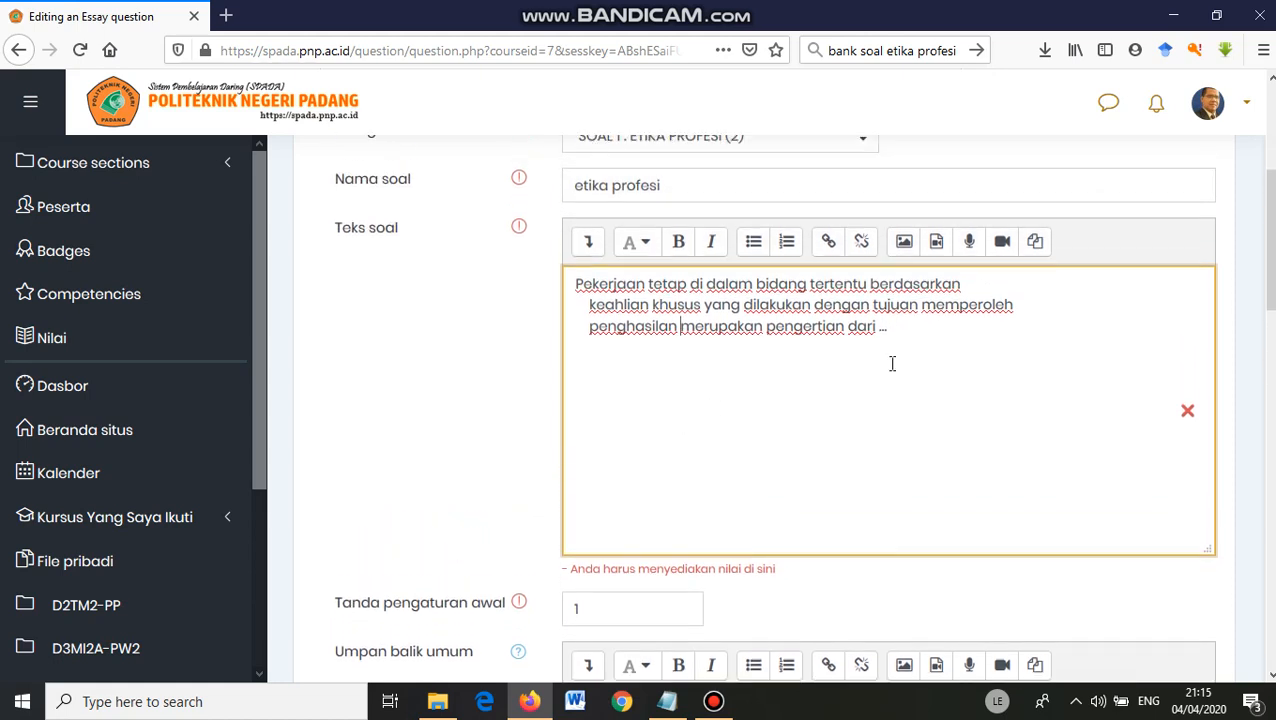
pyautogui.click(986, 289)
pyautogui.press('Delete')
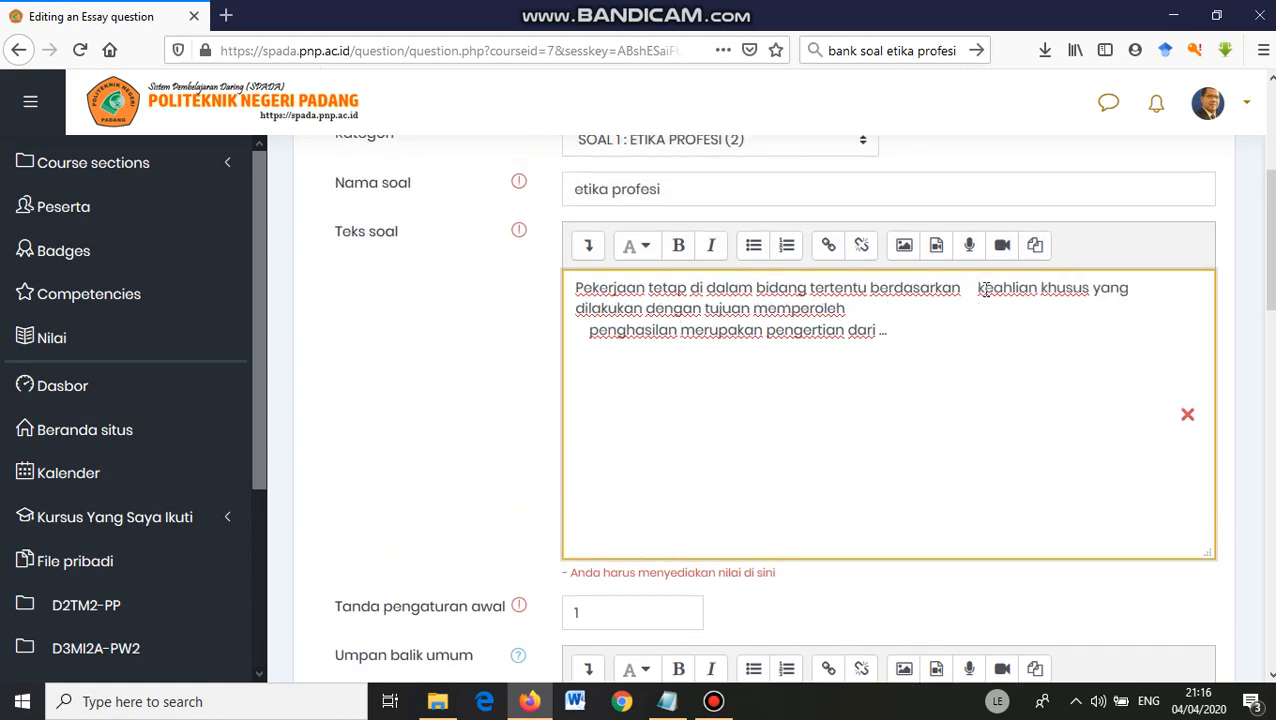
pyautogui.press('Delete')
pyautogui.press('Delete')
pyautogui.press('Delete')
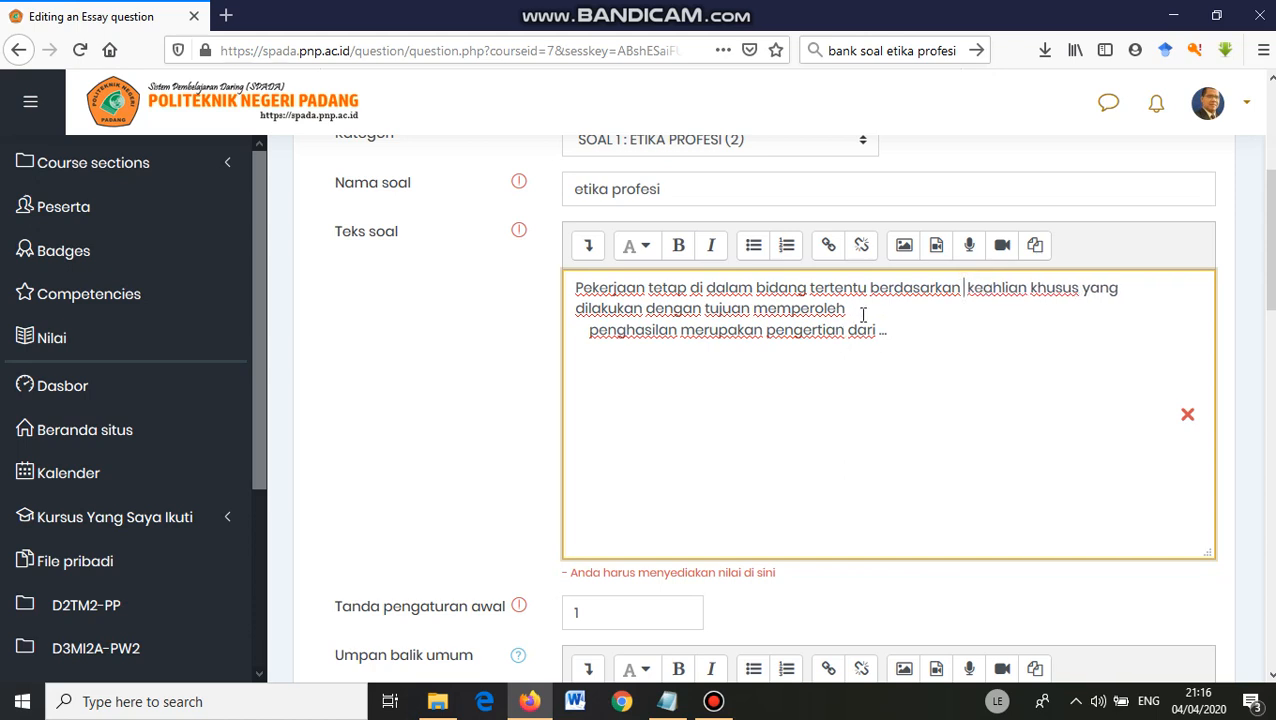
pyautogui.click(863, 314)
pyautogui.press('Delete')
pyautogui.press('Delete')
pyautogui.press('Delete')
pyautogui.press('Delete')
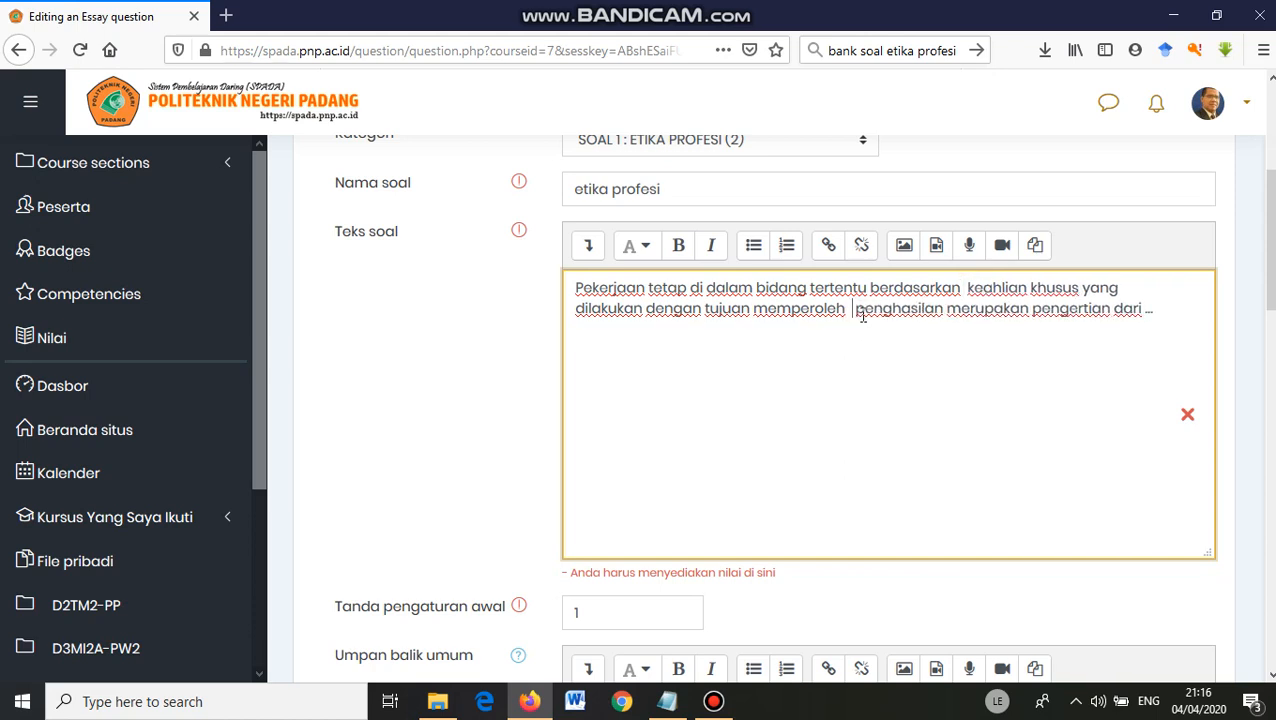
# Step: Change the Input box size from 15 to 10 lines and save the essay with Simpan perubahan
pyautogui.scroll(-3, 741, 348)
pyautogui.click(667, 412)
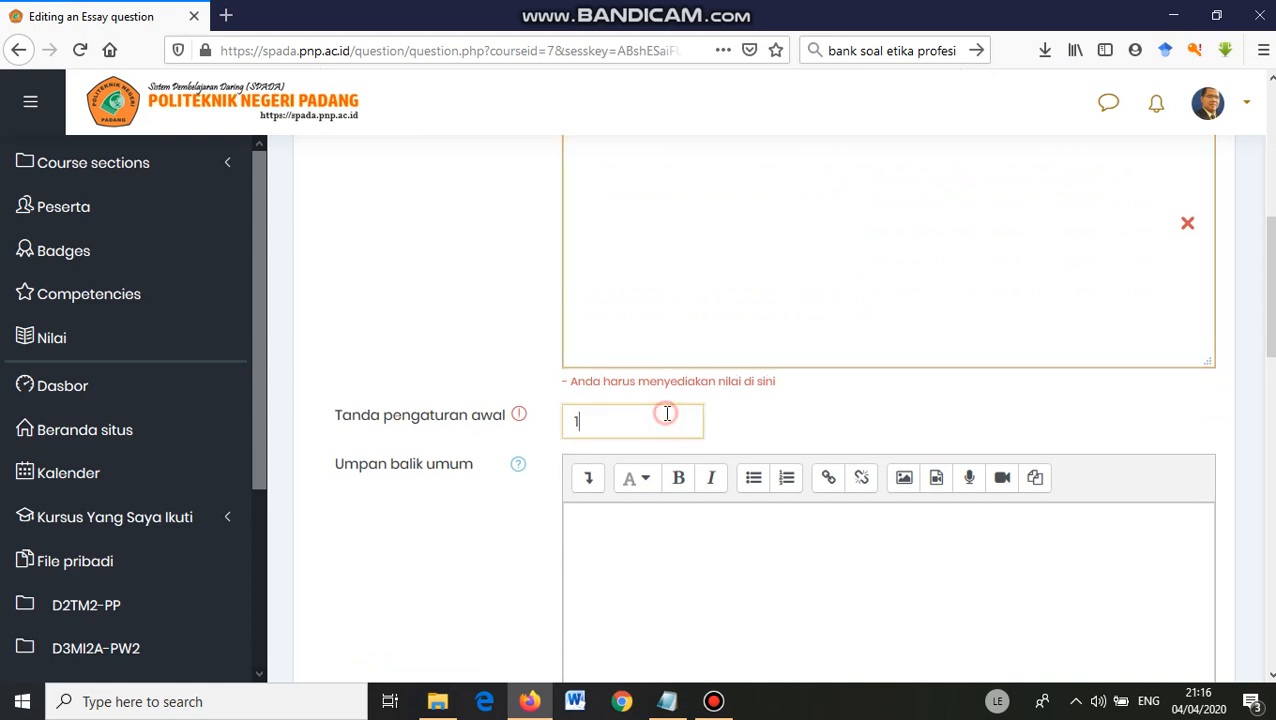
pyautogui.click(753, 268)
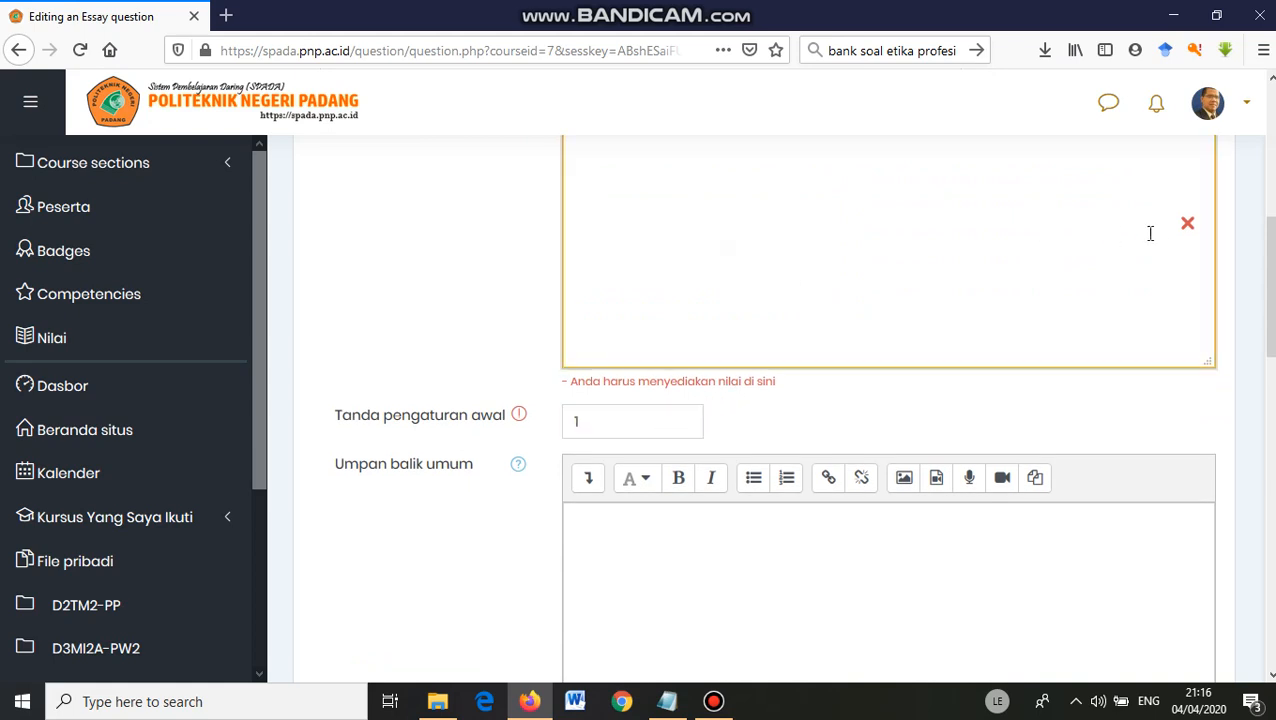
pyautogui.scroll(3, 796, 291)
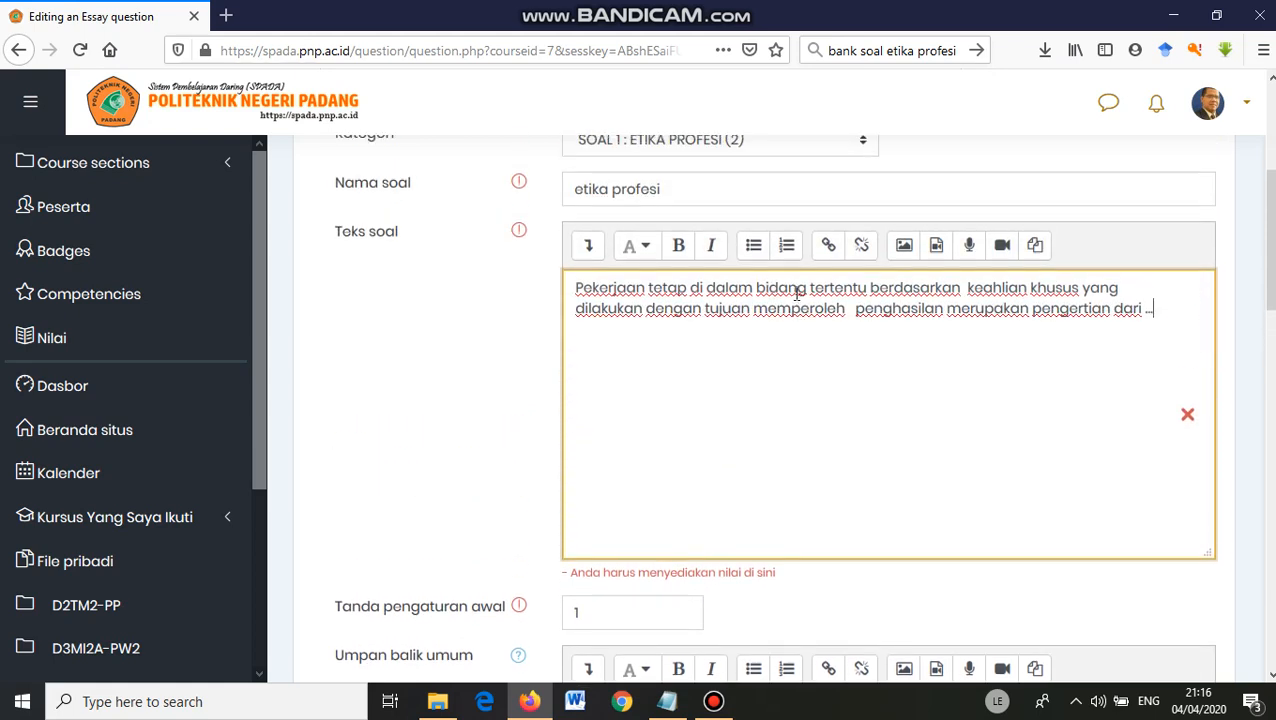
pyautogui.scroll(-8, 753, 347)
pyautogui.scroll(-2, 695, 370)
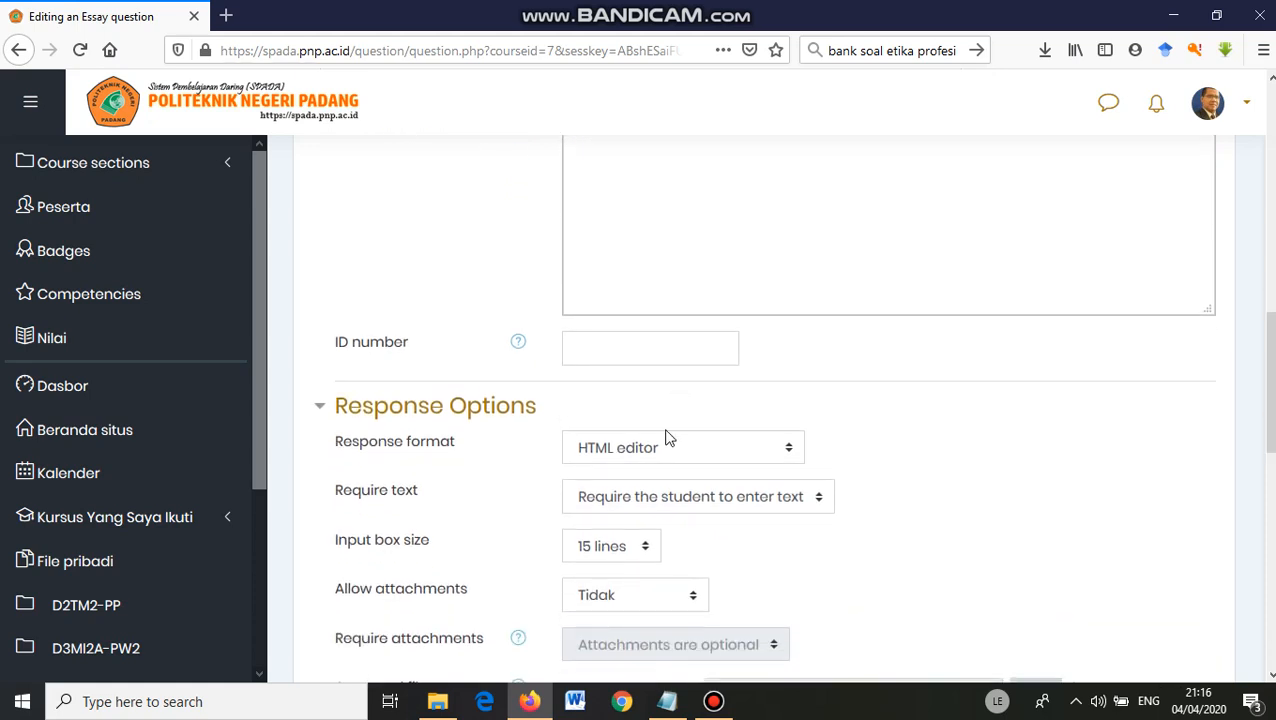
pyautogui.scroll(-3, 670, 455)
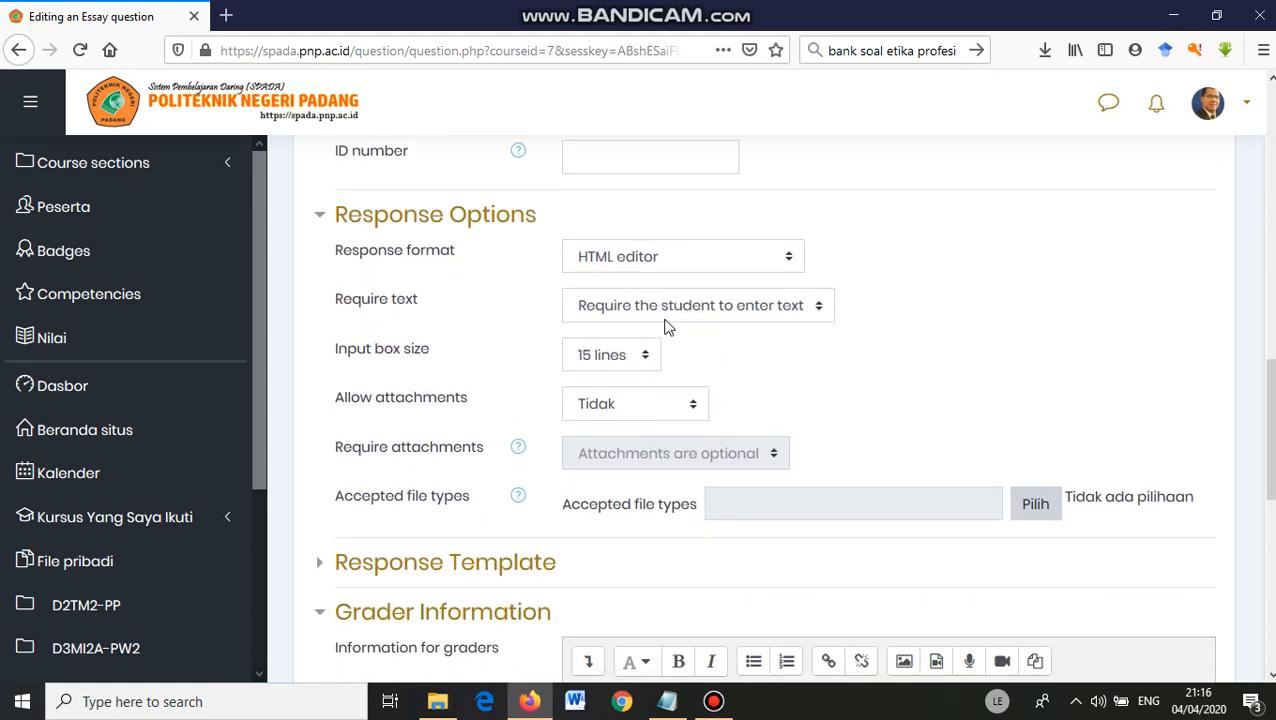
pyautogui.click(629, 358)
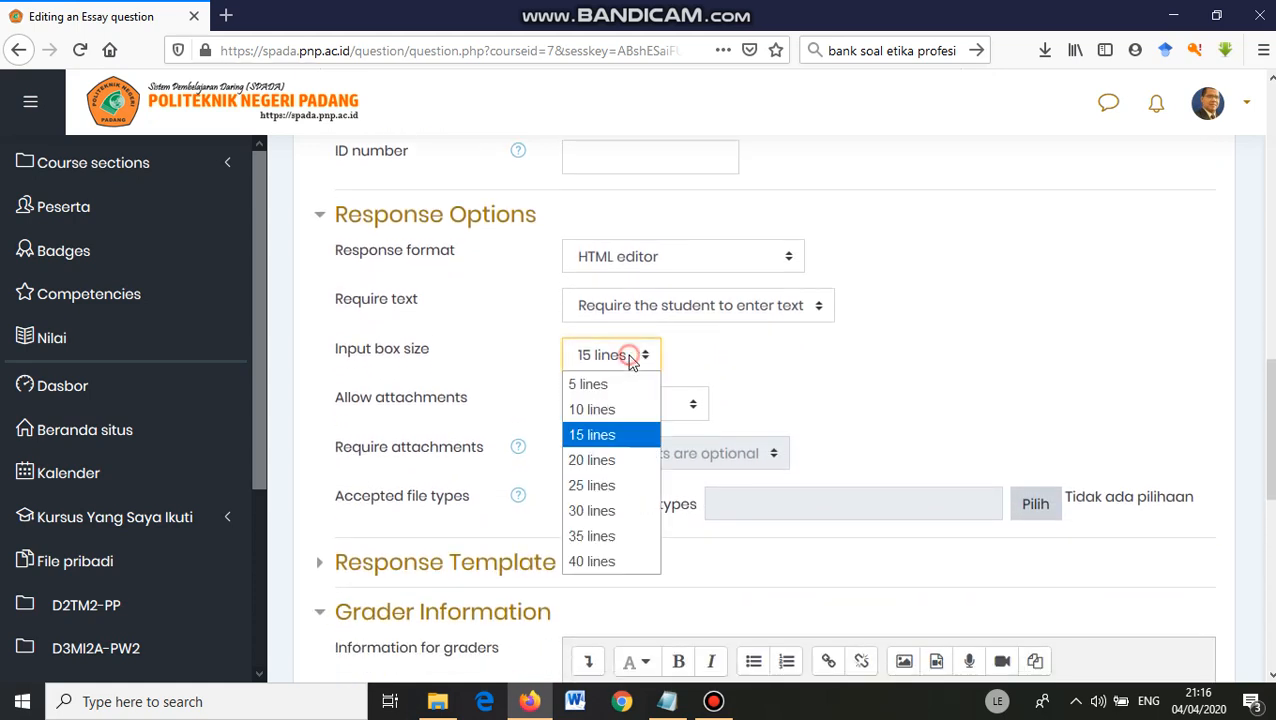
pyautogui.click(601, 408)
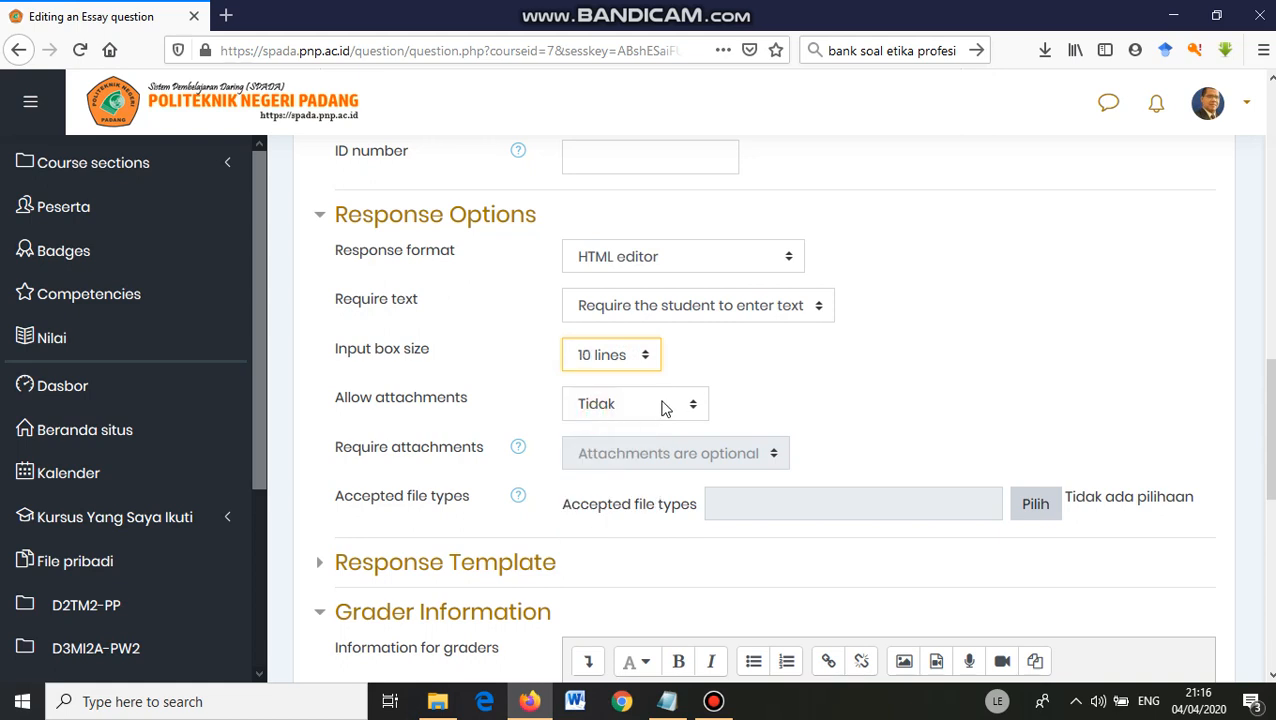
pyautogui.scroll(-6, 632, 432)
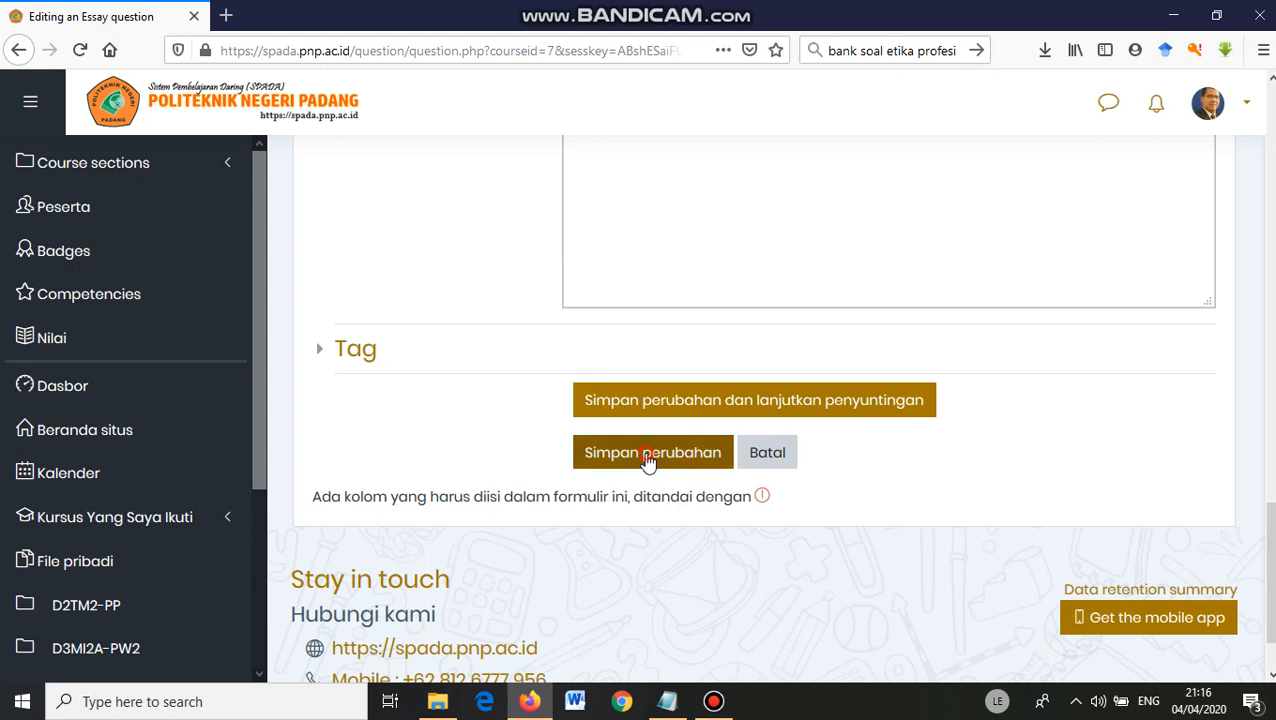
pyautogui.click(648, 460)
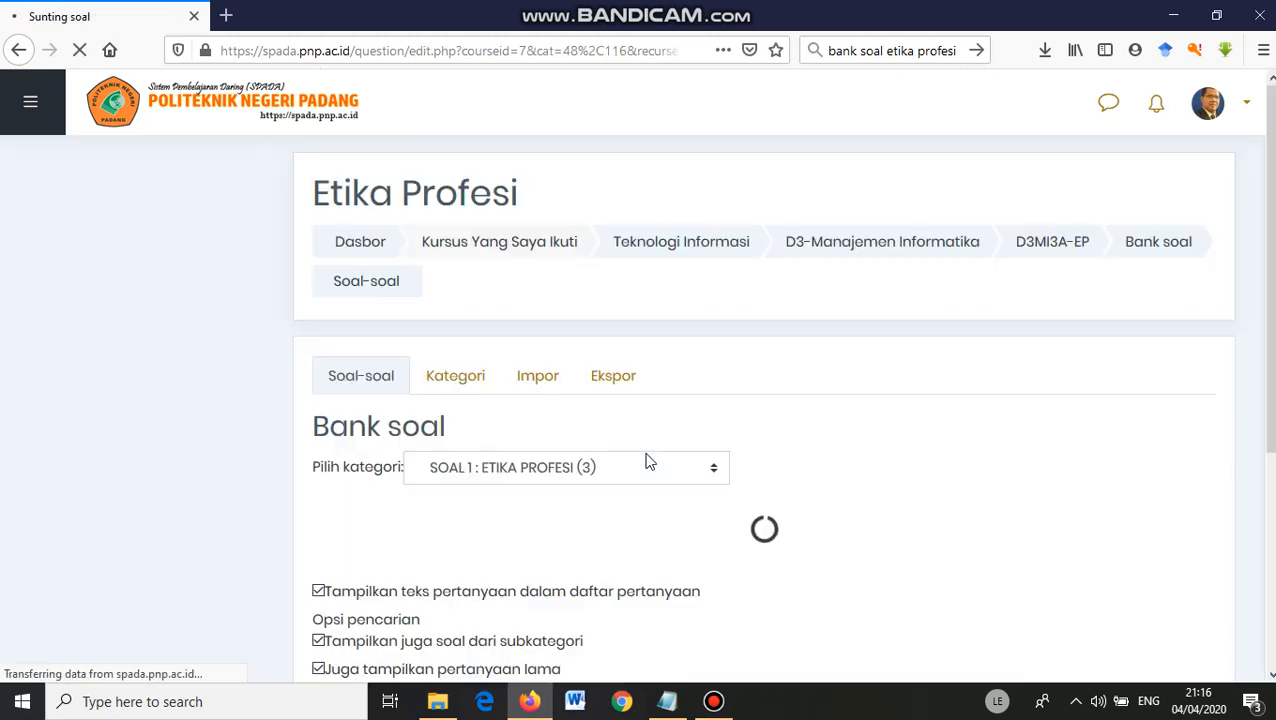
# Step: Review the three SOAL 1 questions in Bank soal and scroll the left sidebar to the course links
pyautogui.scroll(-3, 648, 462)
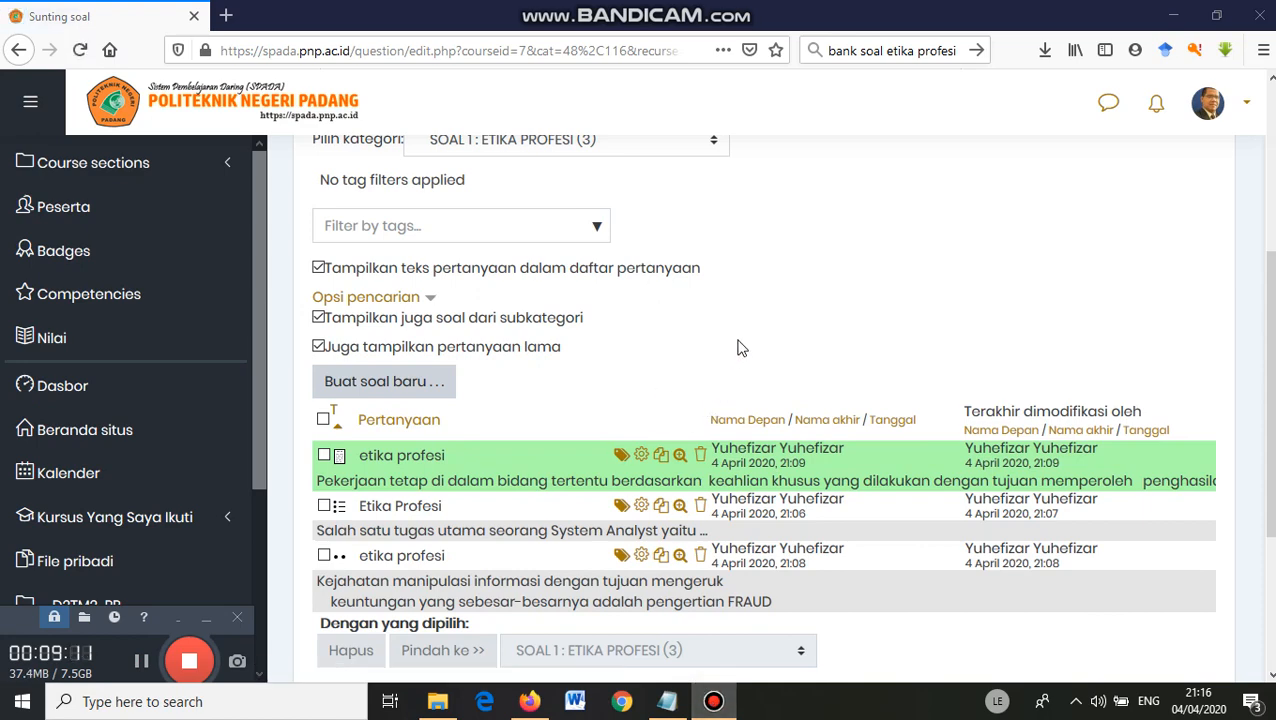
pyautogui.scroll(-1, 740, 345)
pyautogui.scroll(-1, 743, 346)
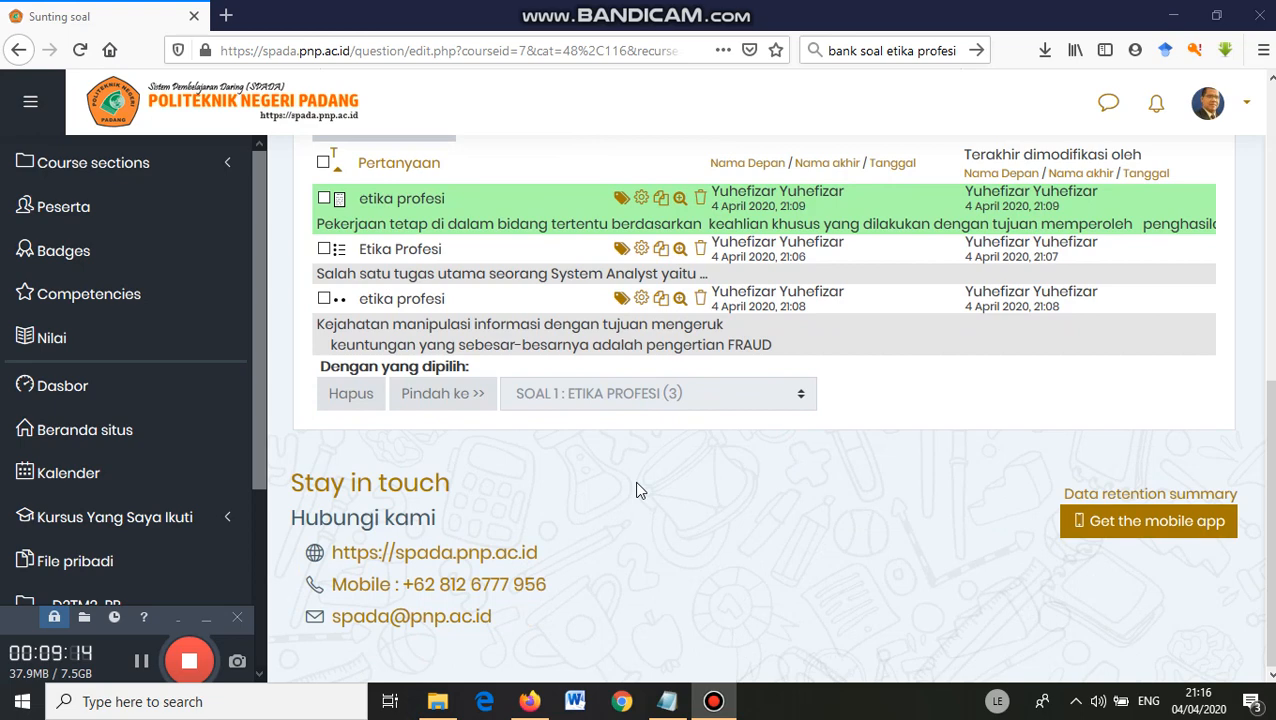
pyautogui.scroll(2, 640, 490)
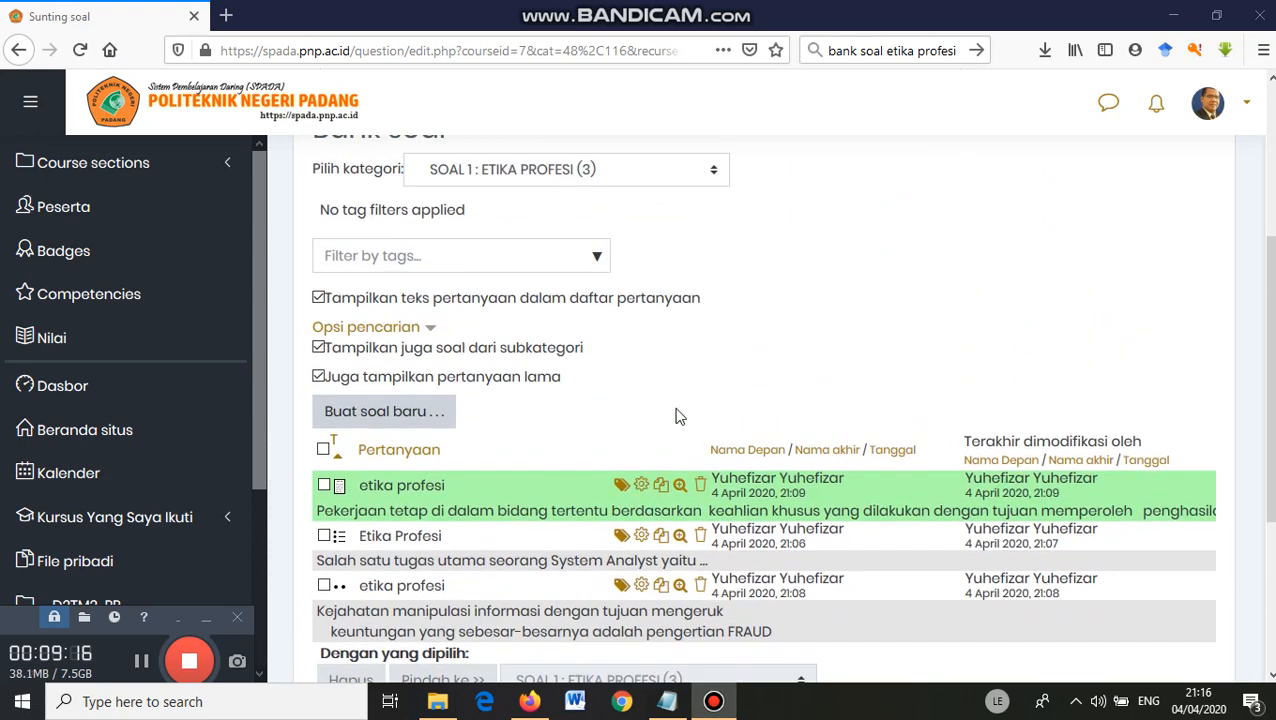
pyautogui.scroll(2, 675, 404)
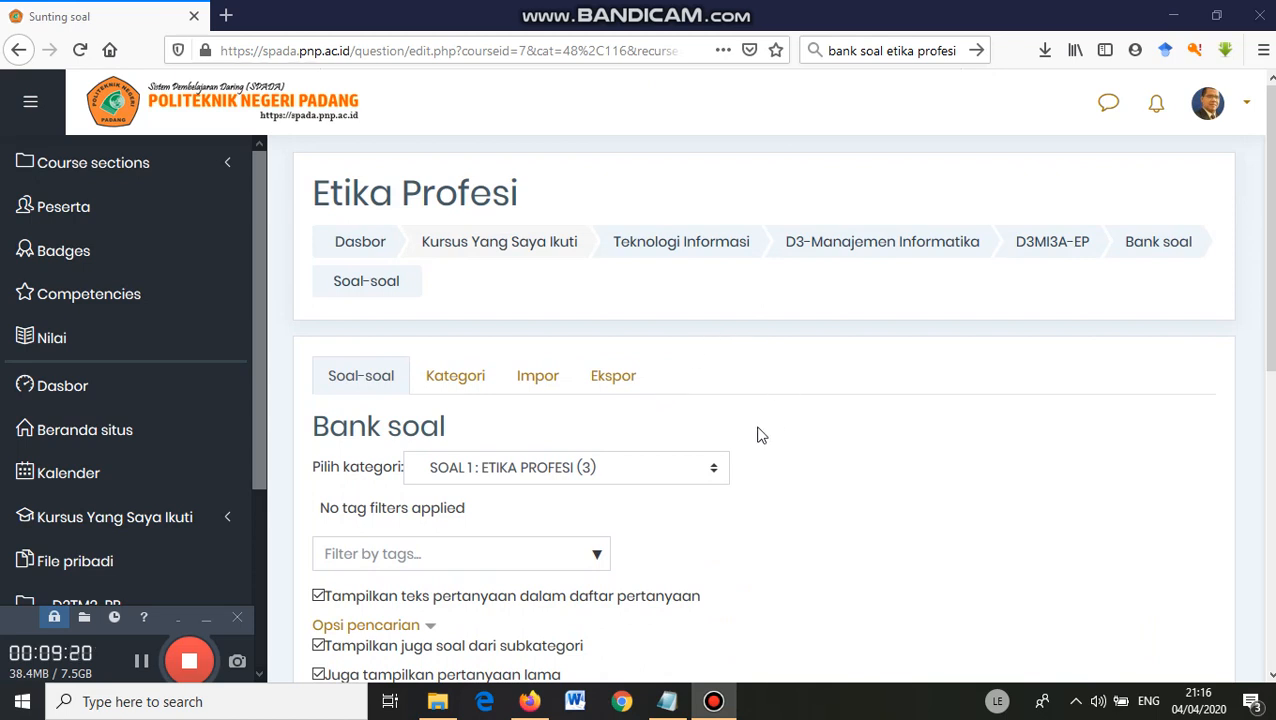
pyautogui.scroll(-3, 760, 435)
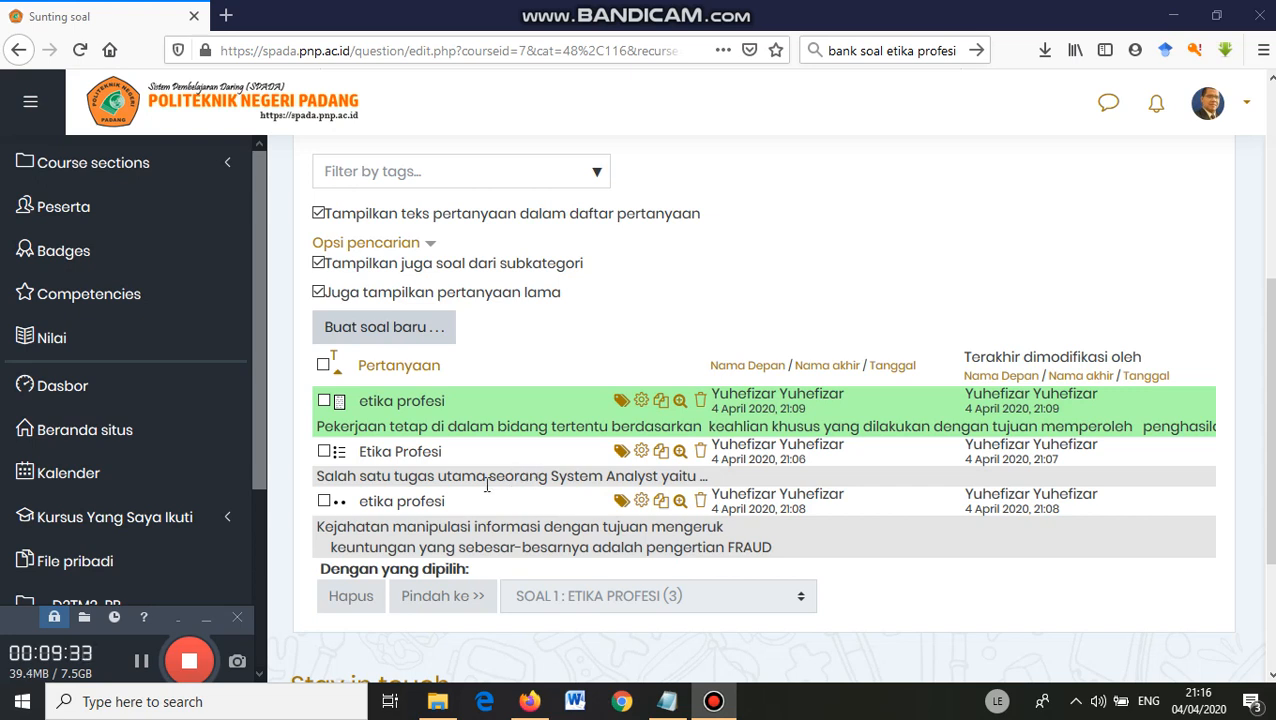
pyautogui.click(190, 662)
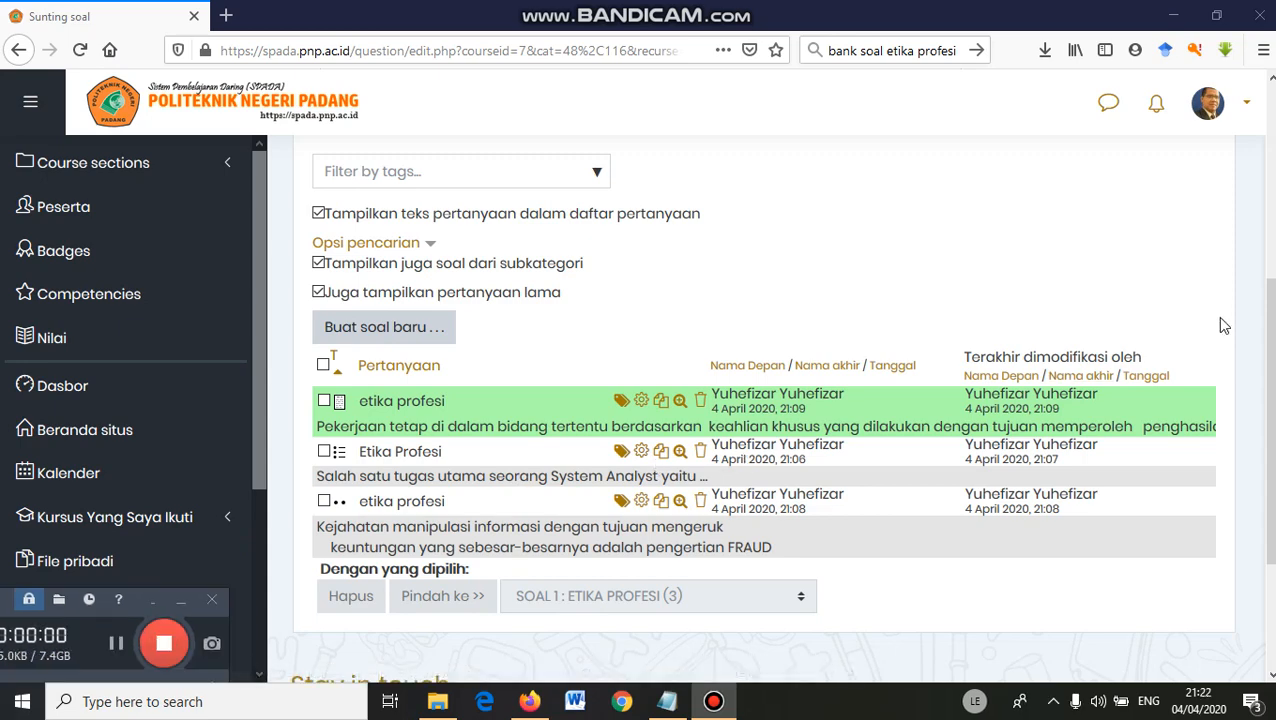
pyautogui.moveTo(1271, 400)
pyautogui.mouseDown()
pyautogui.moveTo(1271, 385)
pyautogui.moveTo(1271, 397)
pyautogui.mouseUp()
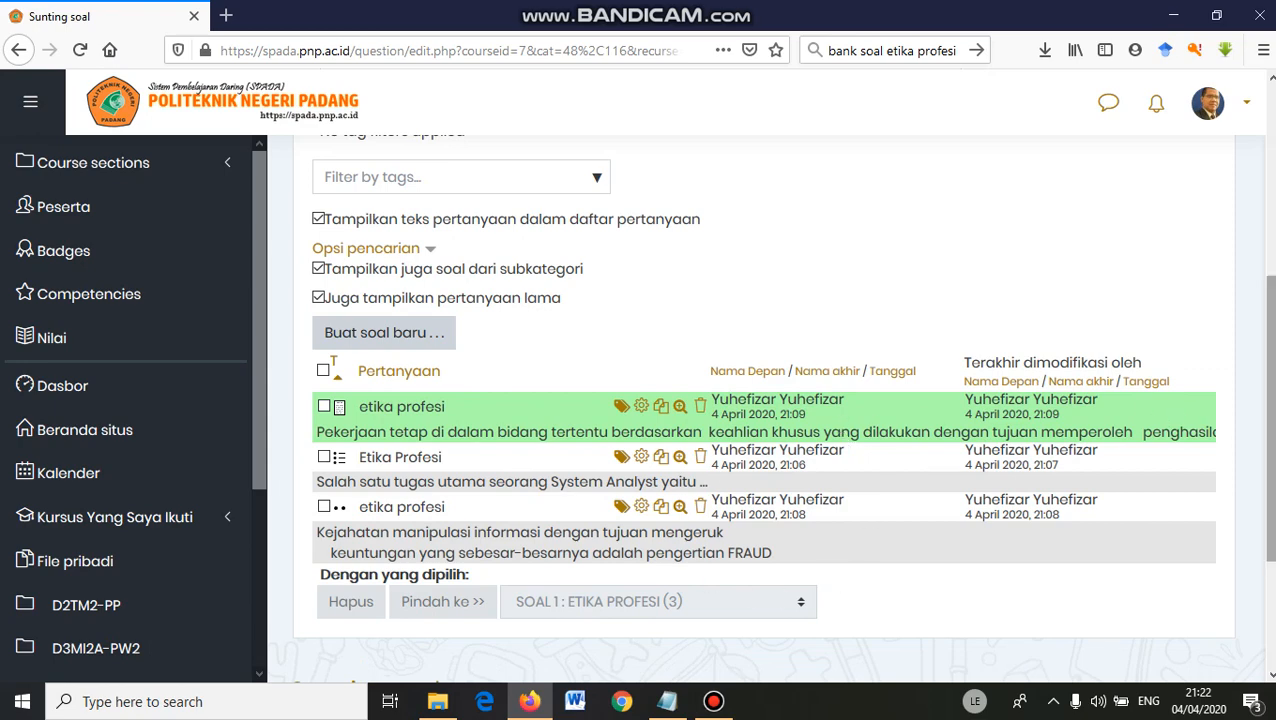
pyautogui.moveTo(1271, 400)
pyautogui.mouseDown()
pyautogui.moveTo(1271, 434)
pyautogui.moveTo(1271, 404)
pyautogui.mouseUp()
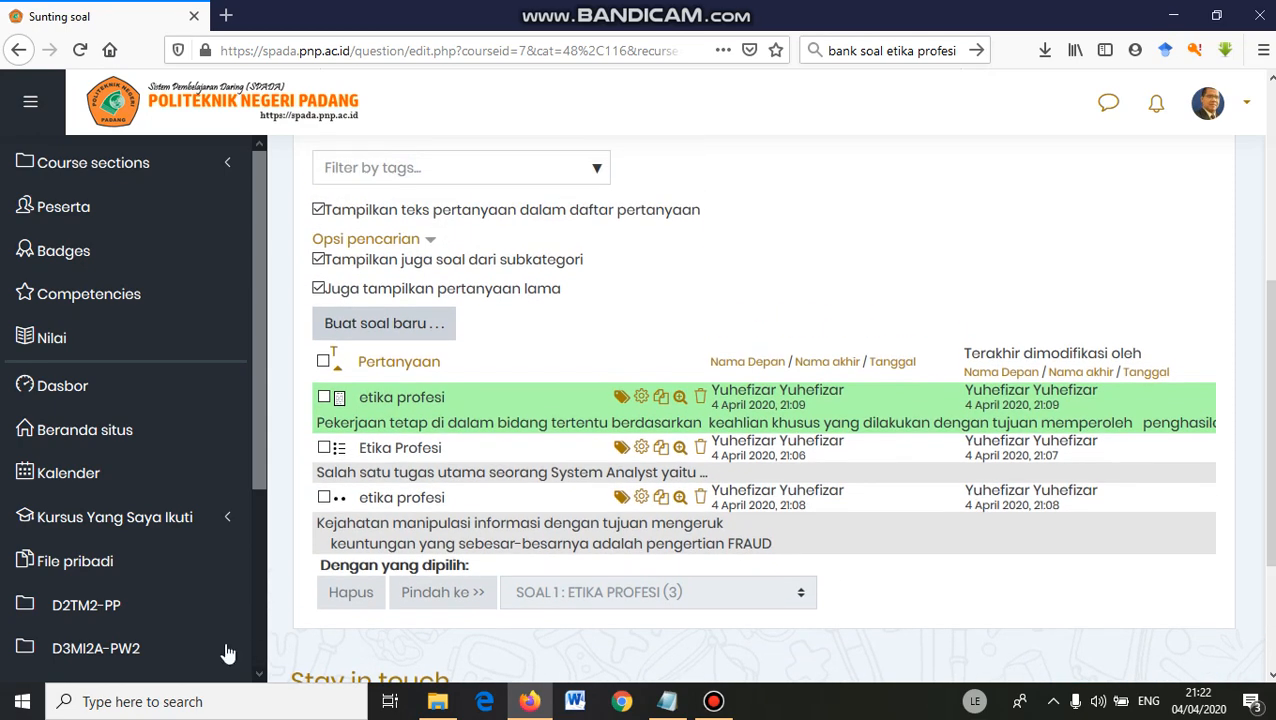
pyautogui.moveTo(250, 410); pyautogui.dragTo(267, 594)
pyautogui.scroll(-3, 197, 572)
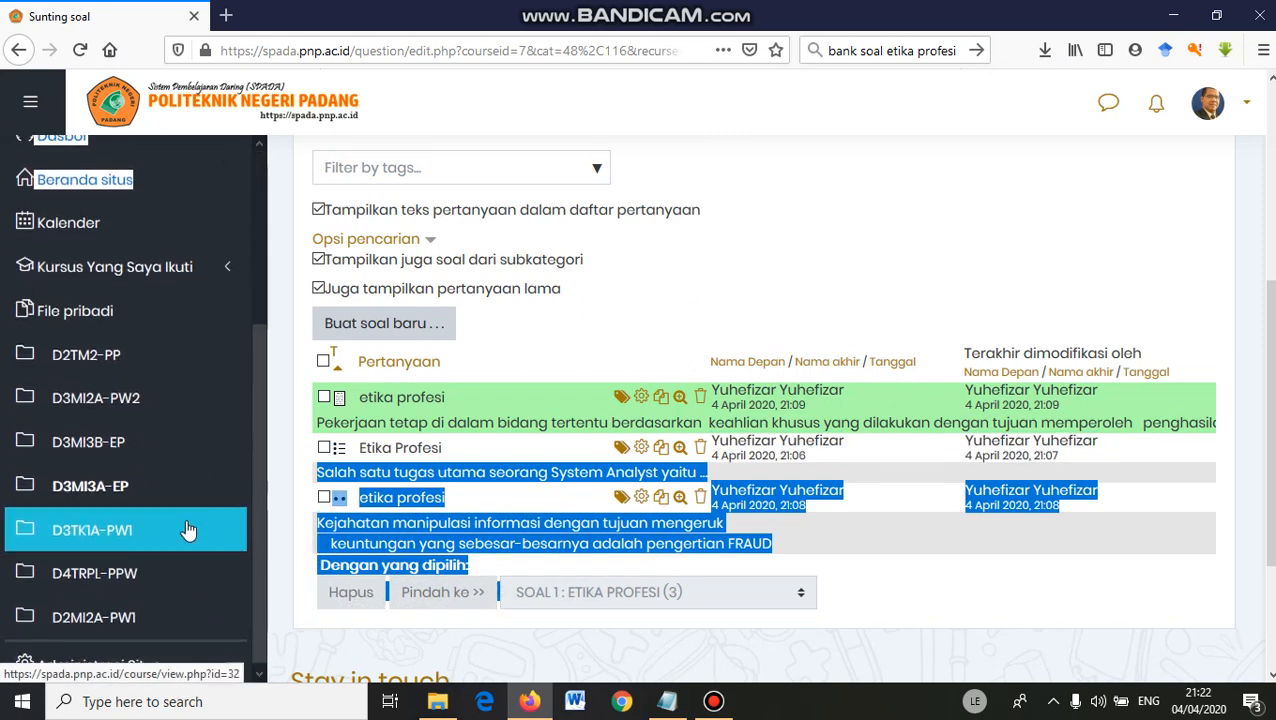
# Step: Open the D3MI3A-EP Etika Profesi course page from the sidebar and look over its topics
pyautogui.click(110, 482)
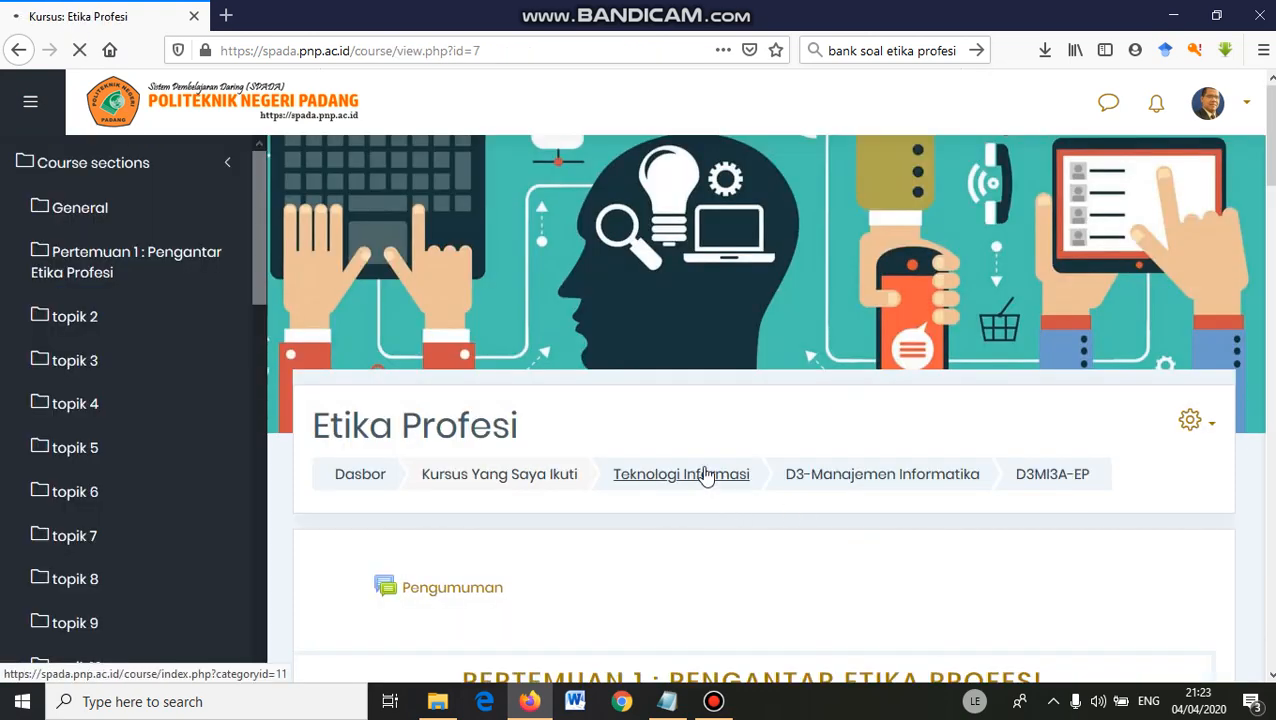
pyautogui.scroll(-3, 1037, 478)
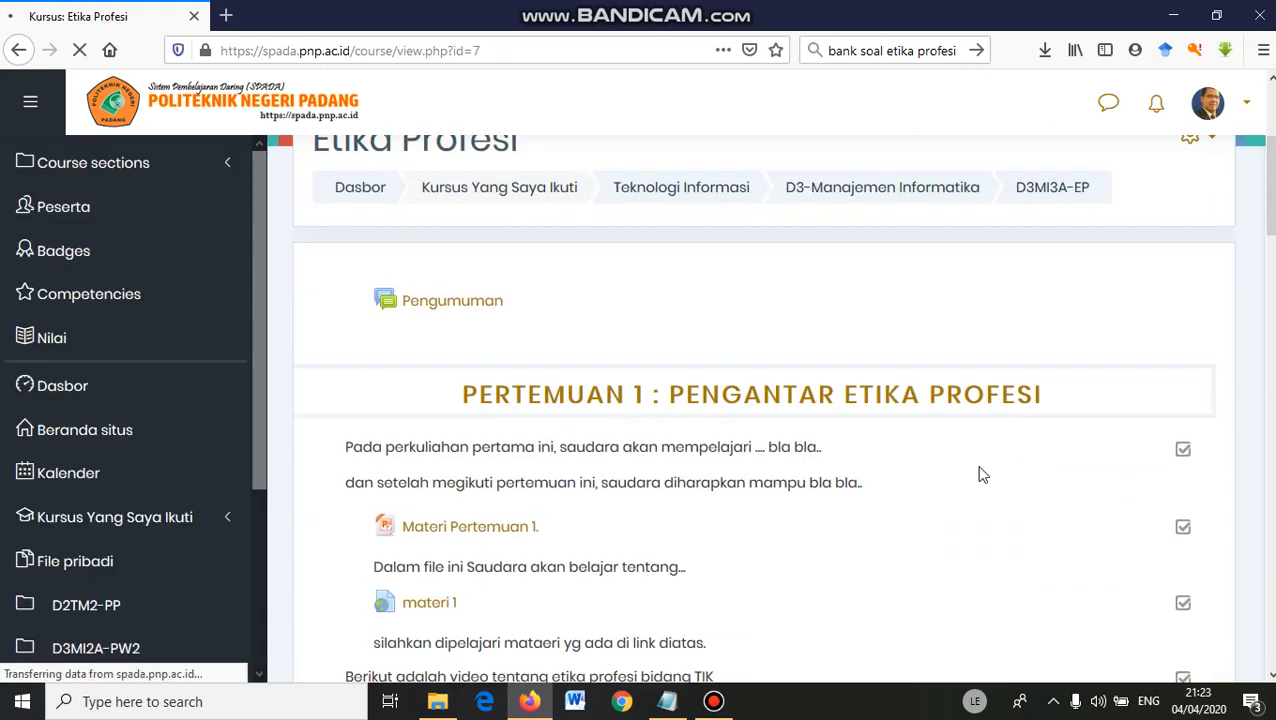
pyautogui.scroll(-6, 763, 373)
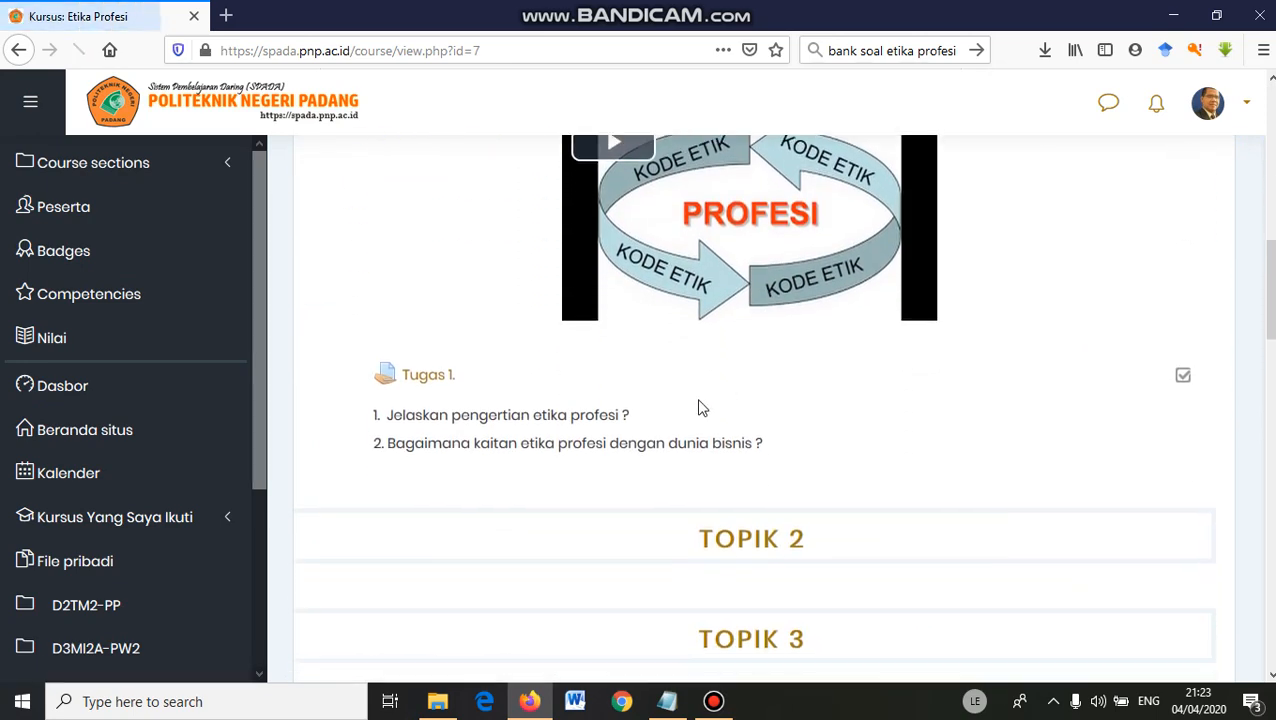
pyautogui.scroll(-4, 703, 407)
pyautogui.scroll(6, 832, 376)
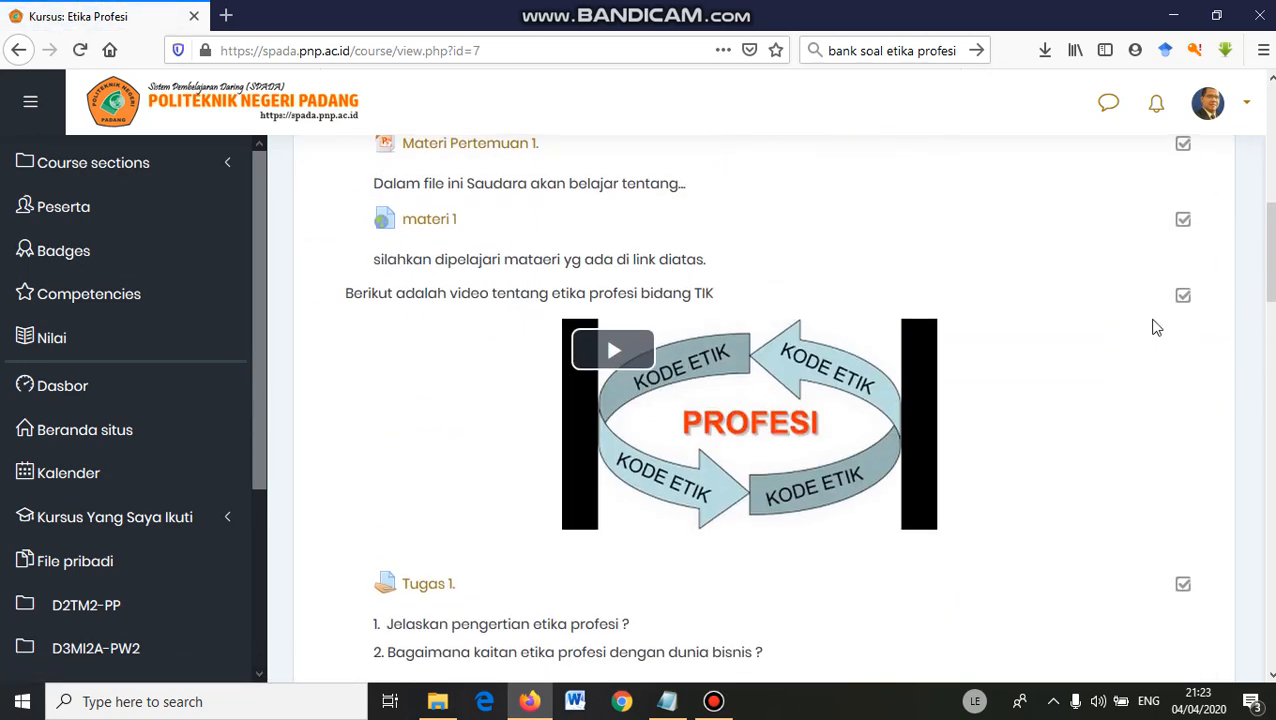
pyautogui.scroll(4, 1270, 243)
pyautogui.scroll(2, 1215, 240)
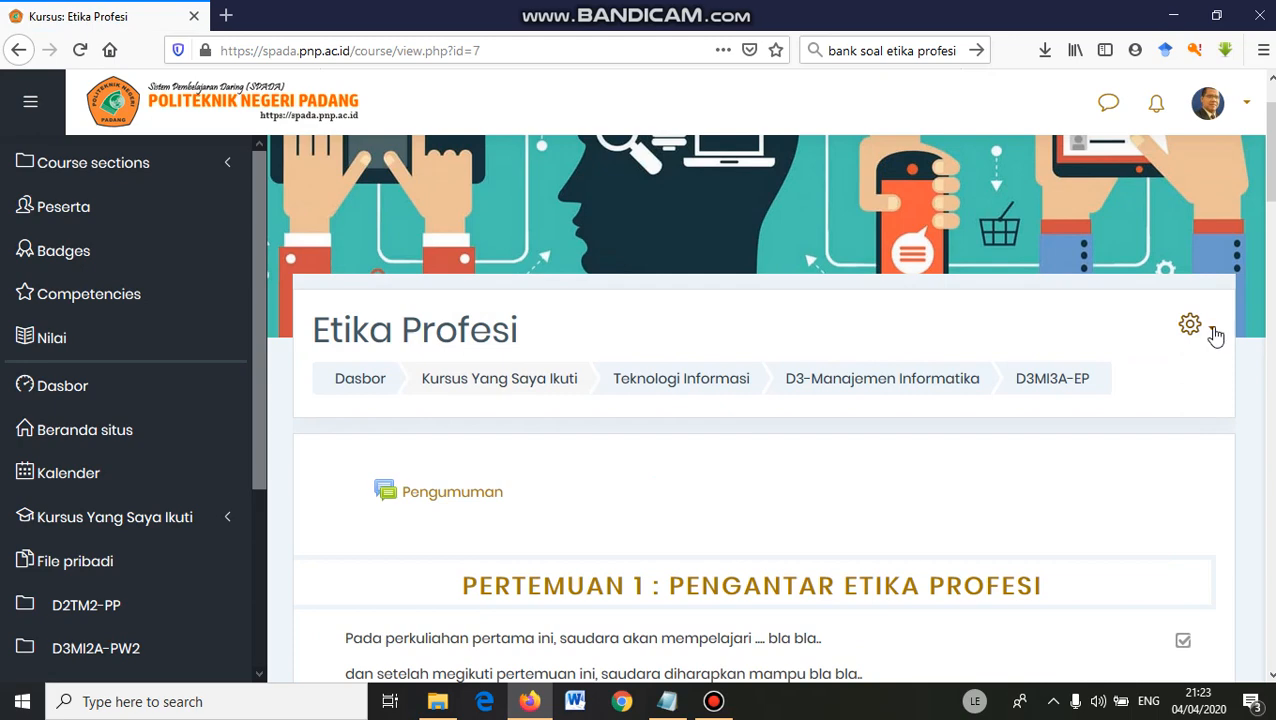
# Step: Turn on editing mode (Hidupkan Mode Ubah) for the course from the gear menu
pyautogui.click(1206, 330)
pyautogui.click(1128, 392)
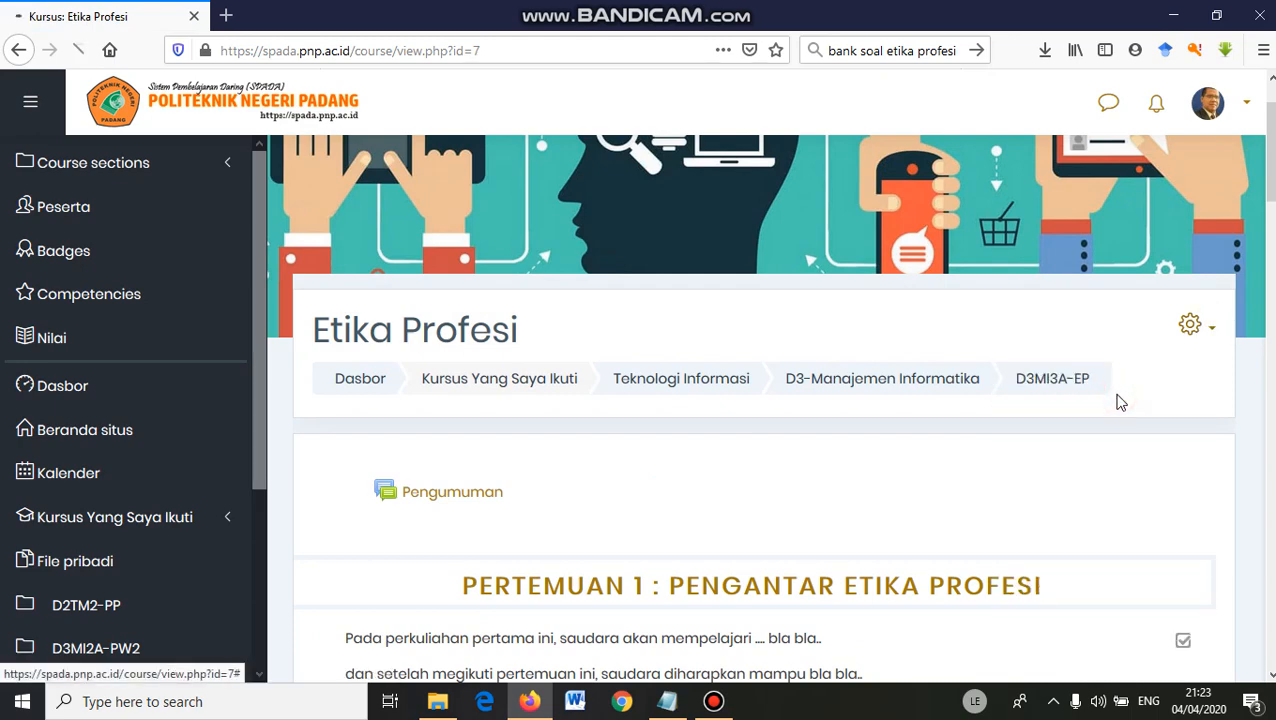
pyautogui.scroll(-11, 1030, 420)
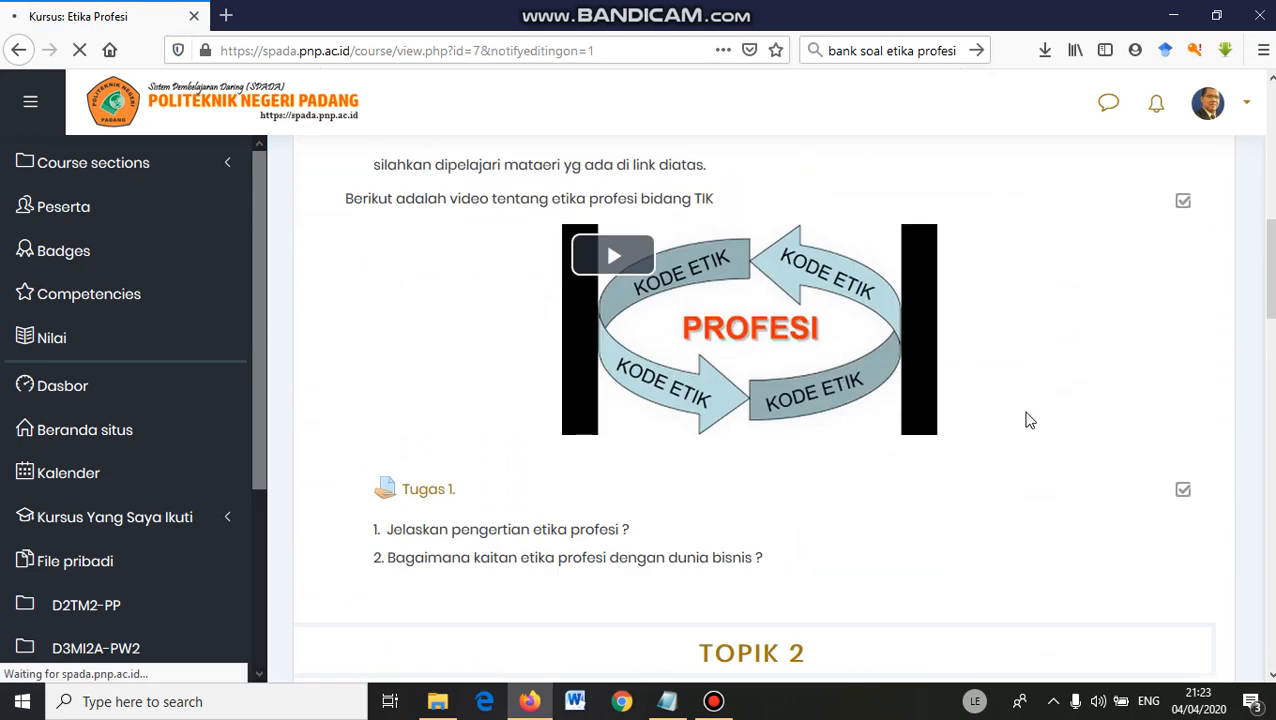
pyautogui.scroll(-10, 1030, 420)
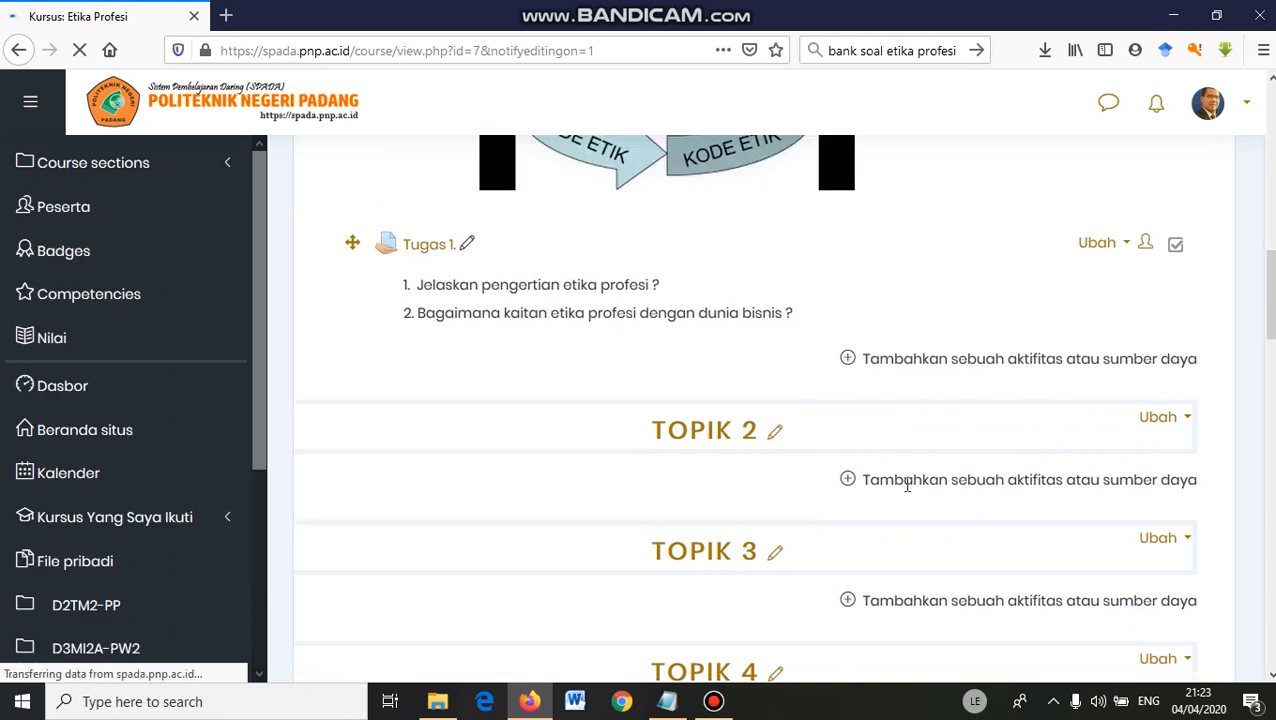
pyautogui.scroll(-2, 1040, 452)
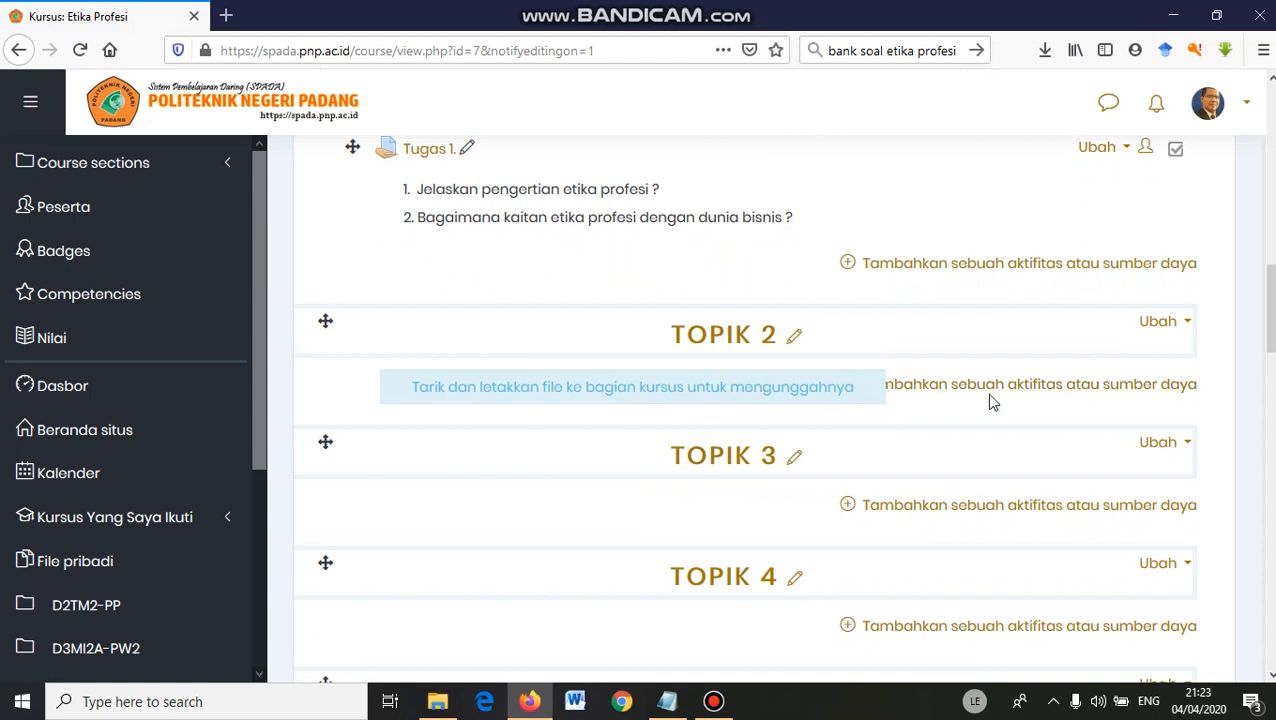
# Step: Choose Kuis in the activity chooser under Topik 2 and confirm with Tambah
pyautogui.click(994, 395)
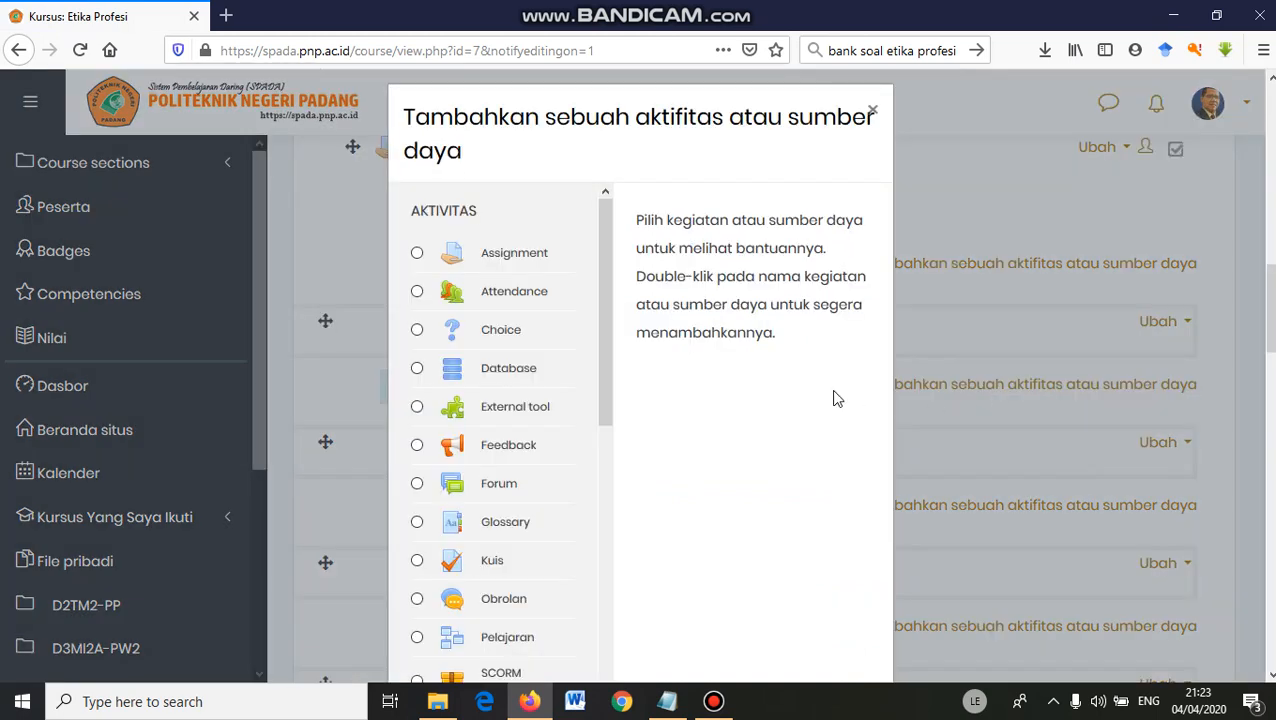
pyautogui.scroll(-2, 600, 340)
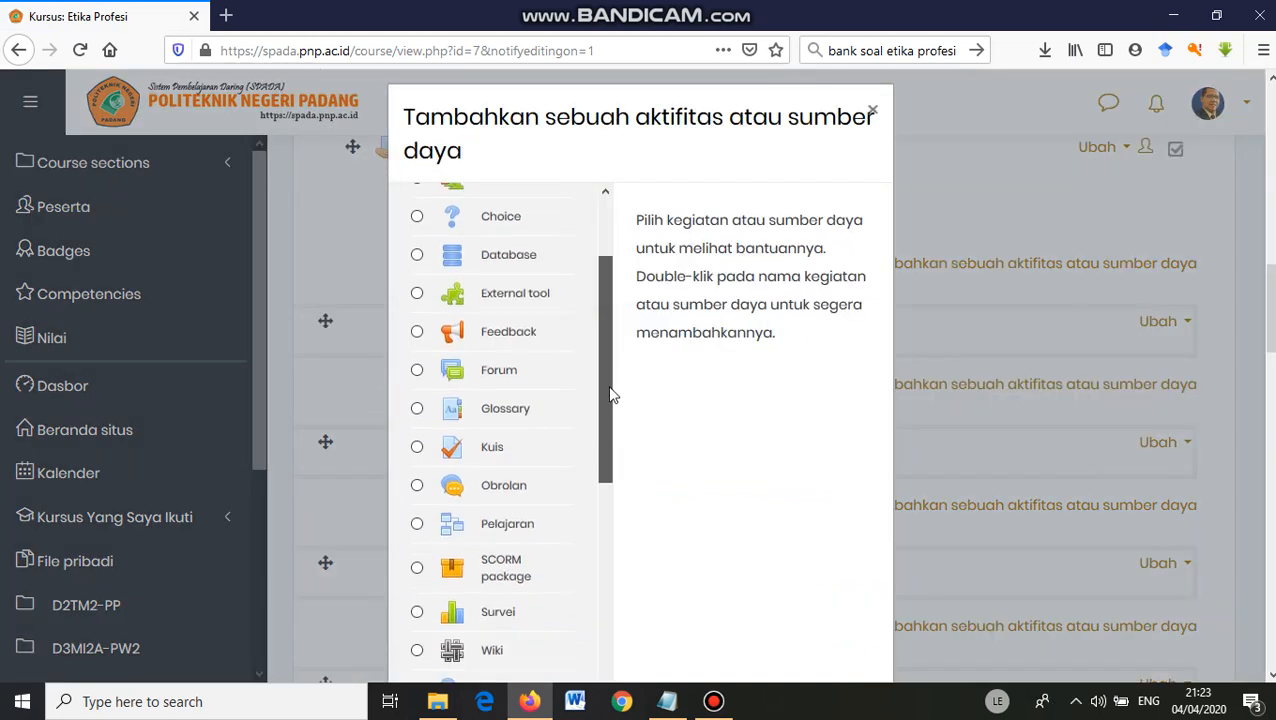
pyautogui.click(488, 437)
pyautogui.scroll(-3, 712, 450)
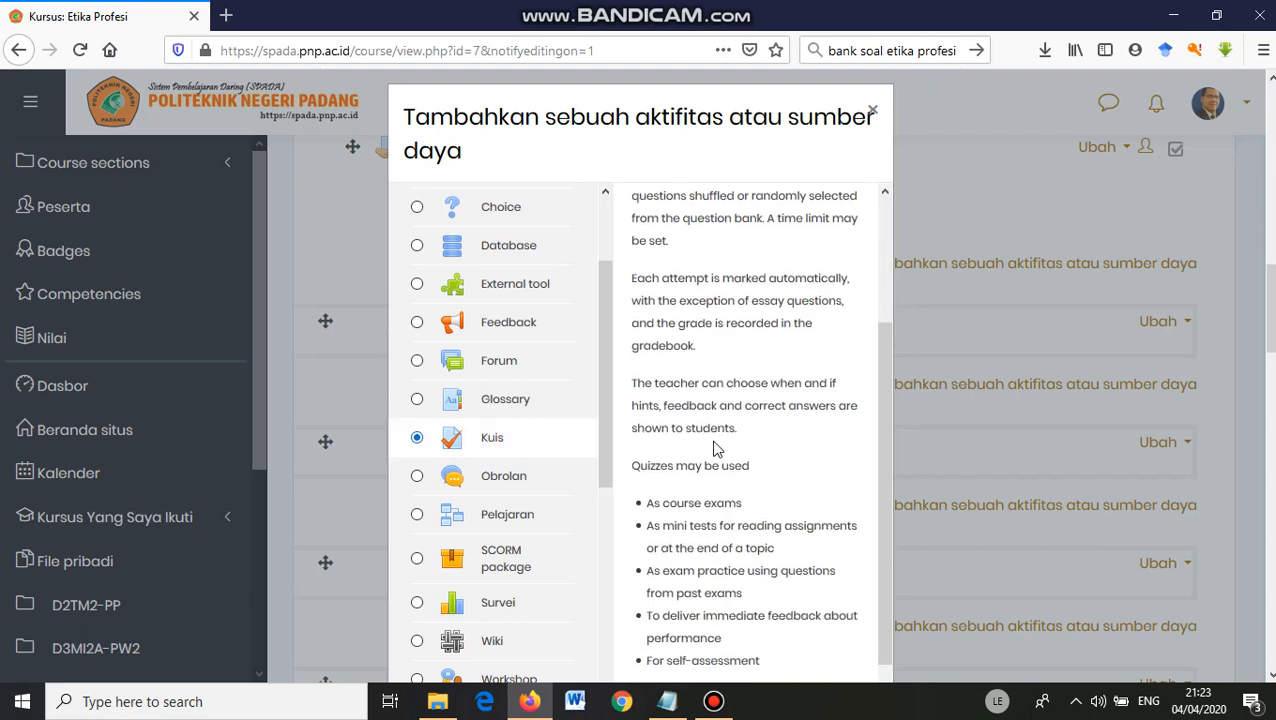
pyautogui.scroll(-8, 712, 478)
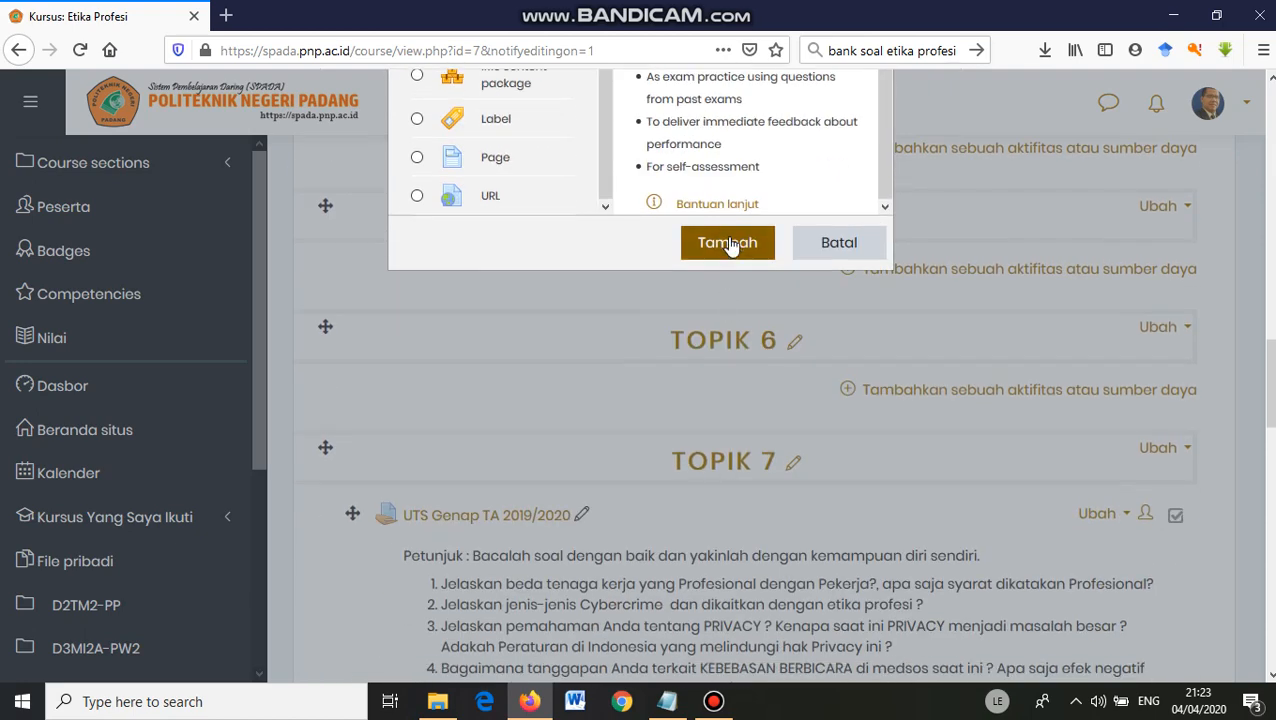
pyautogui.click(728, 242)
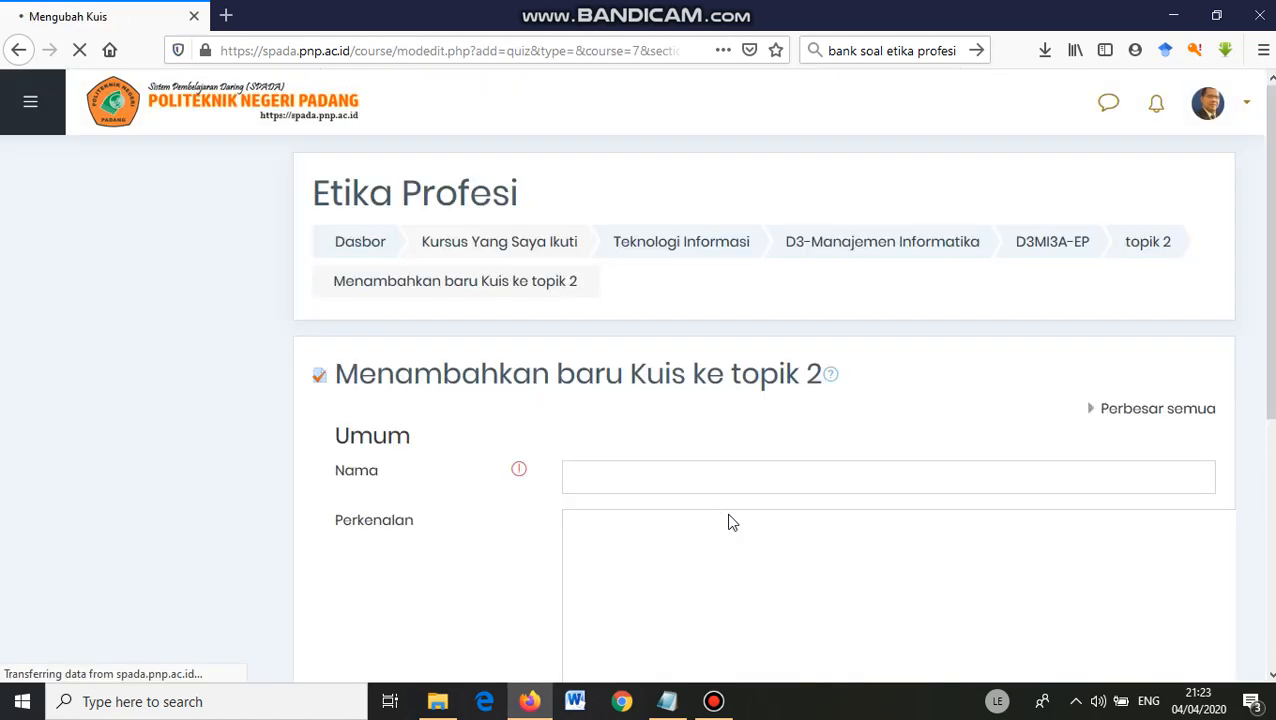
# Step: Name the new quiz 'quiz 1' and save it with 'Simpan dan tampilkan'
pyautogui.click(698, 478)
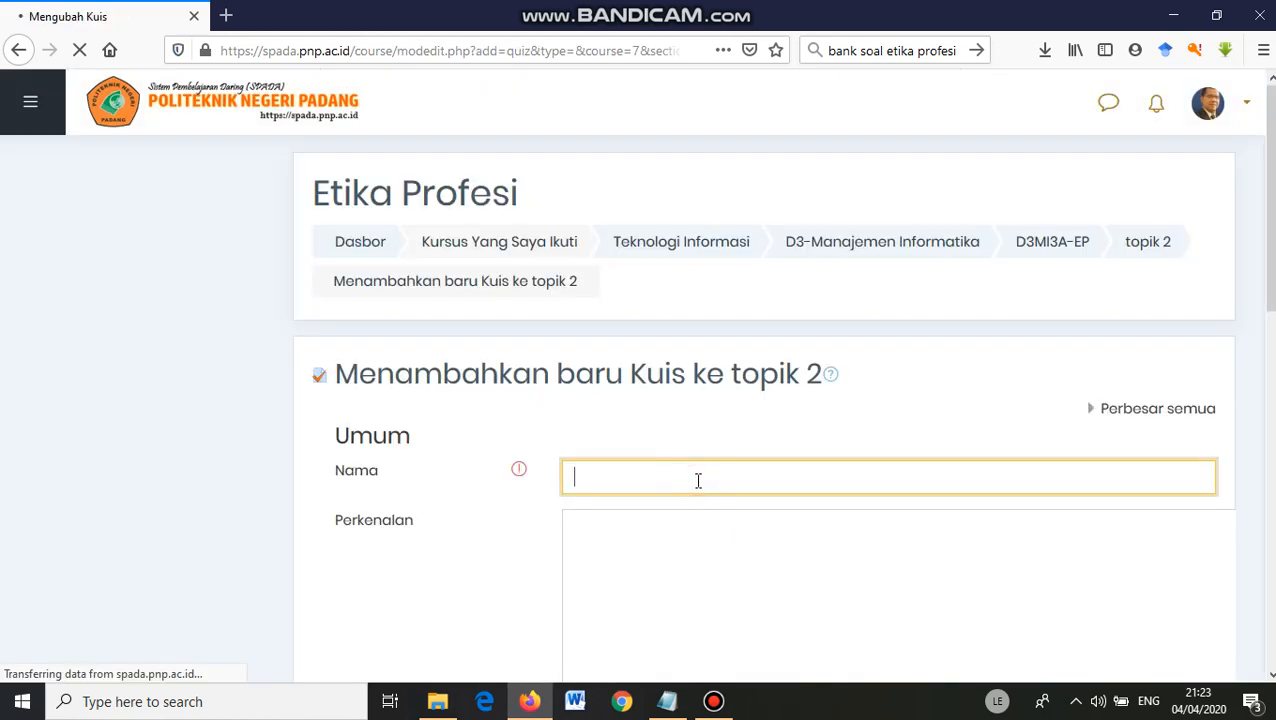
pyautogui.write('quiz')
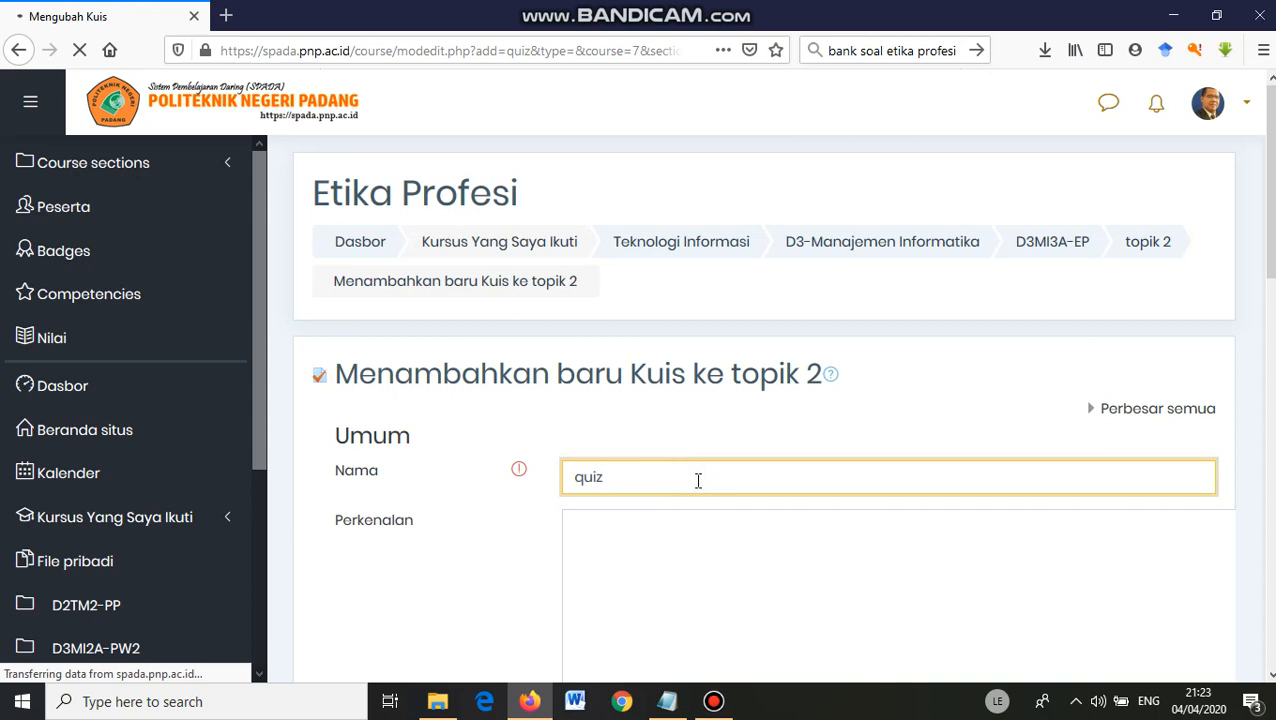
pyautogui.write(' 1')
pyautogui.click(644, 544)
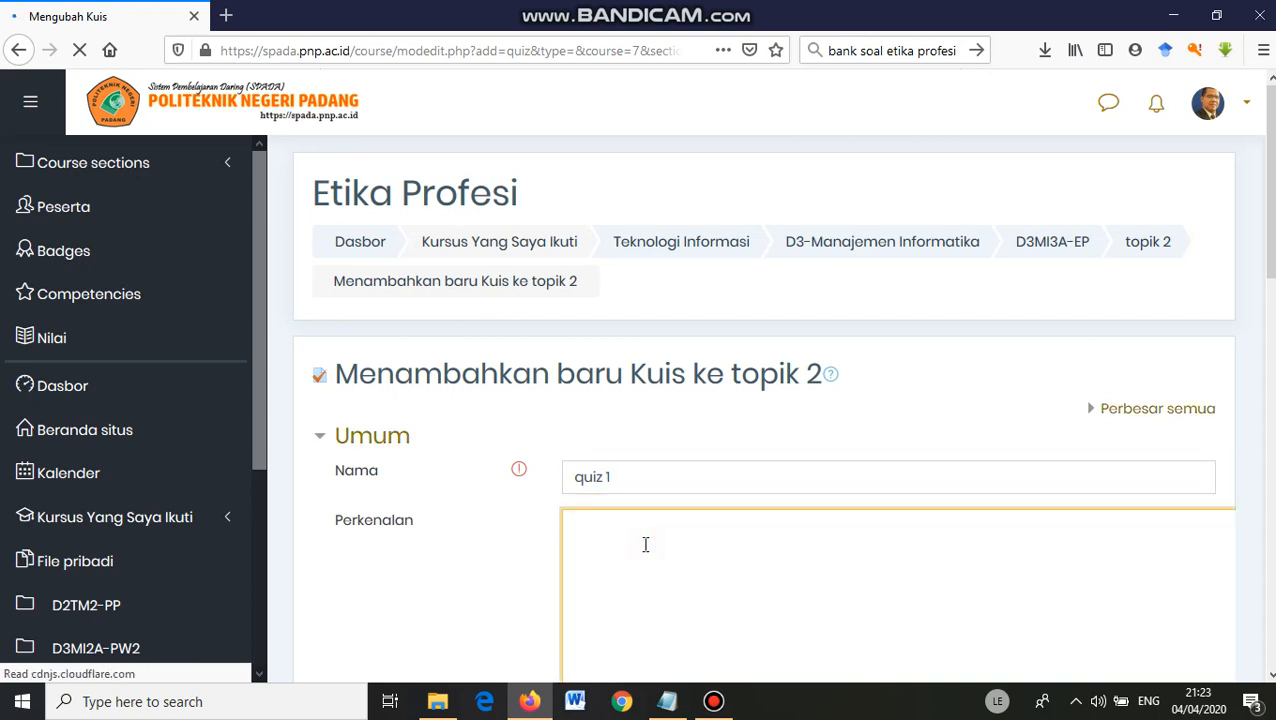
pyautogui.scroll(-5, 644, 552)
pyautogui.scroll(-5, 647, 552)
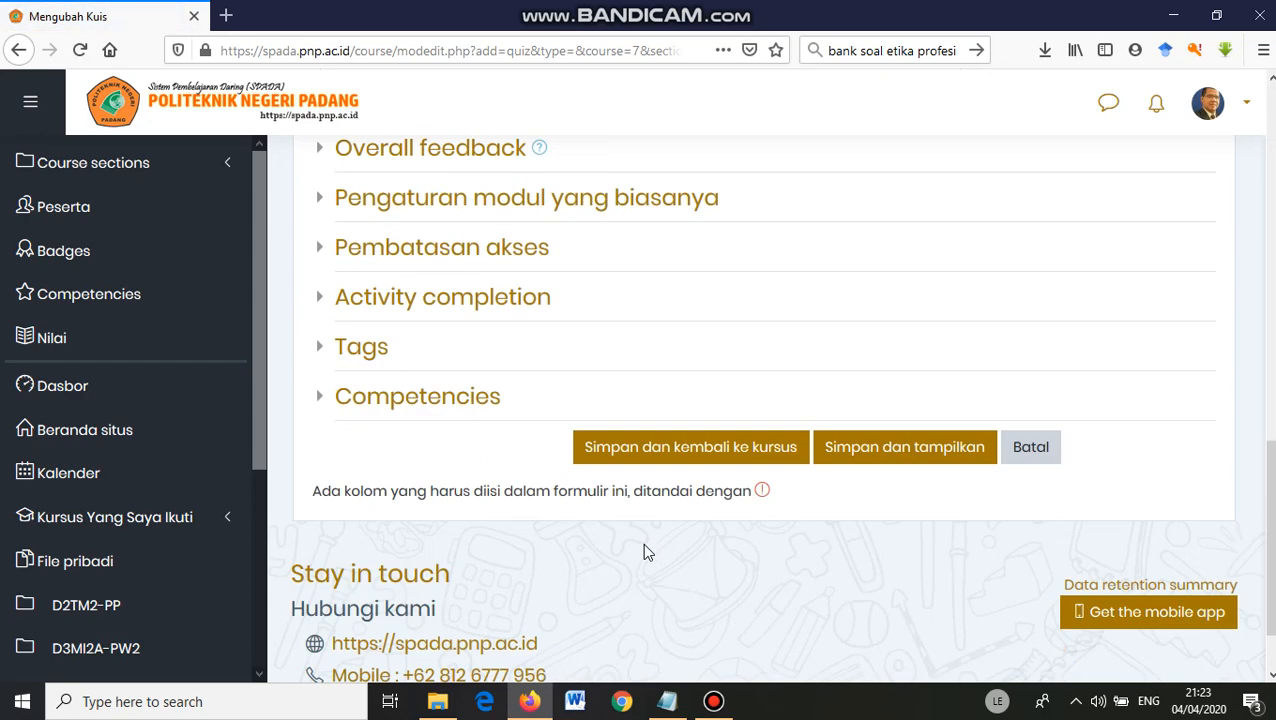
pyautogui.scroll(9, 655, 530)
pyautogui.click(683, 440)
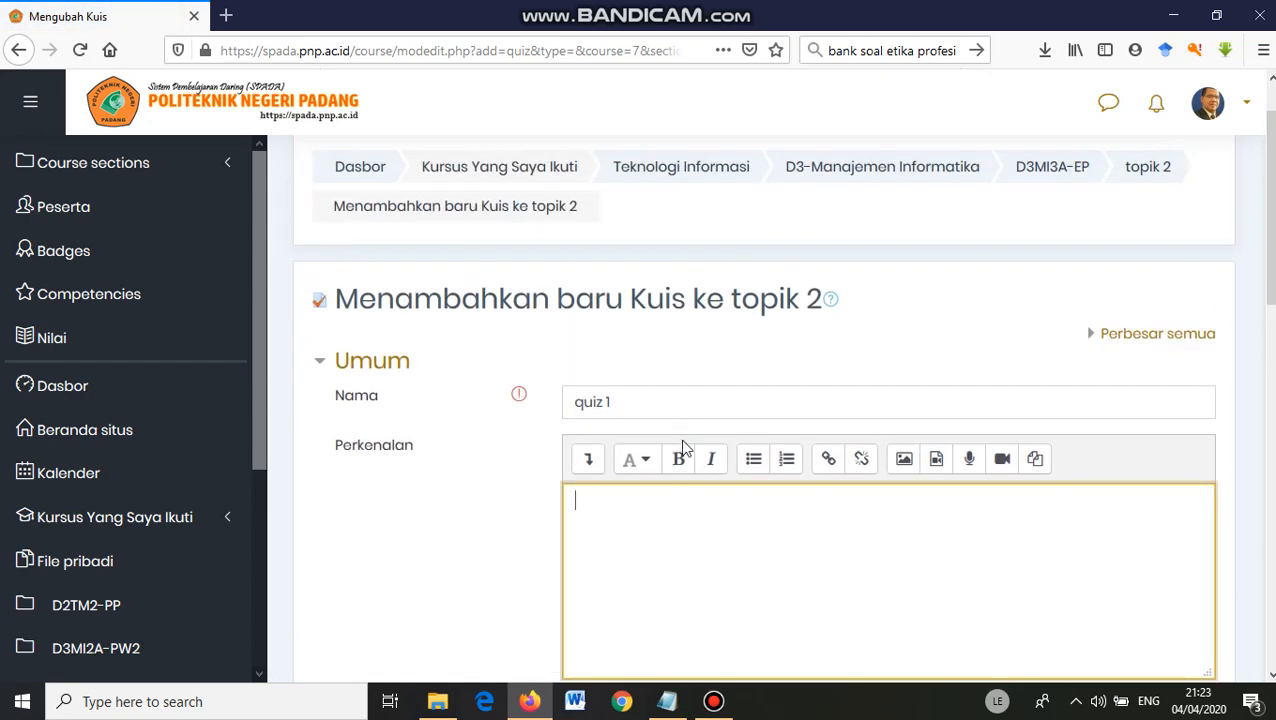
pyautogui.scroll(-2, 675, 466)
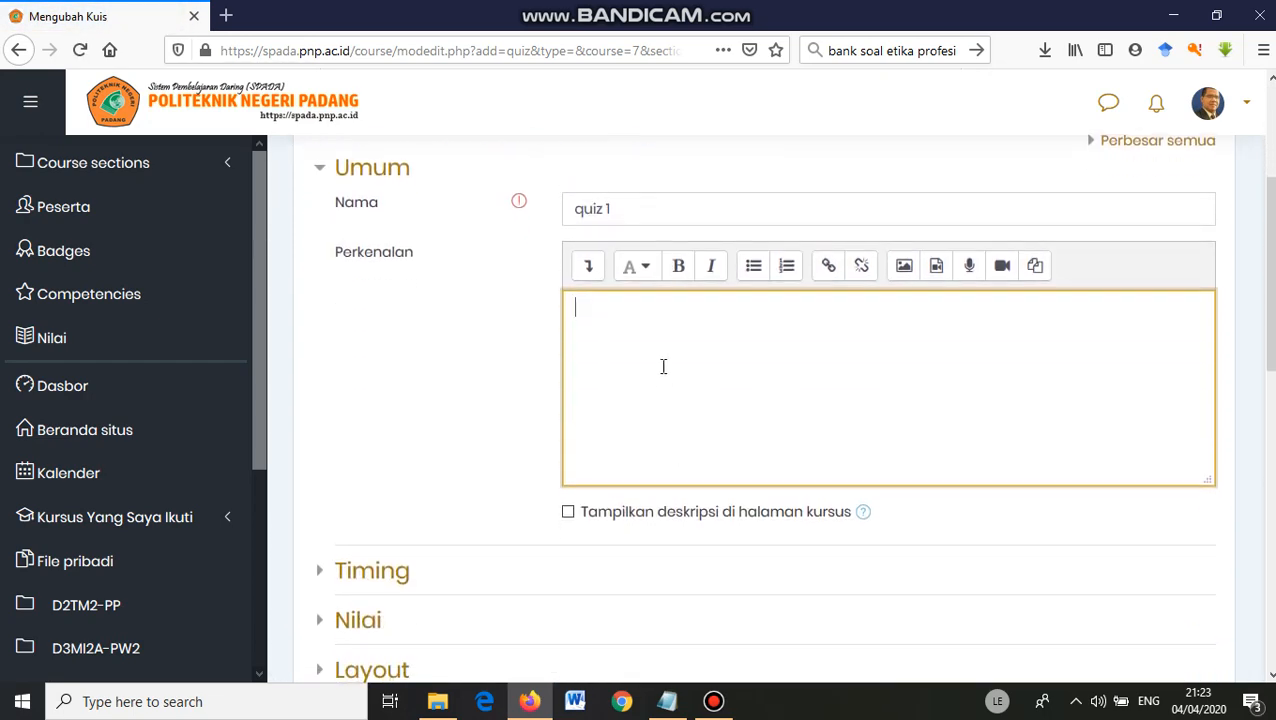
pyautogui.scroll(-9, 663, 367)
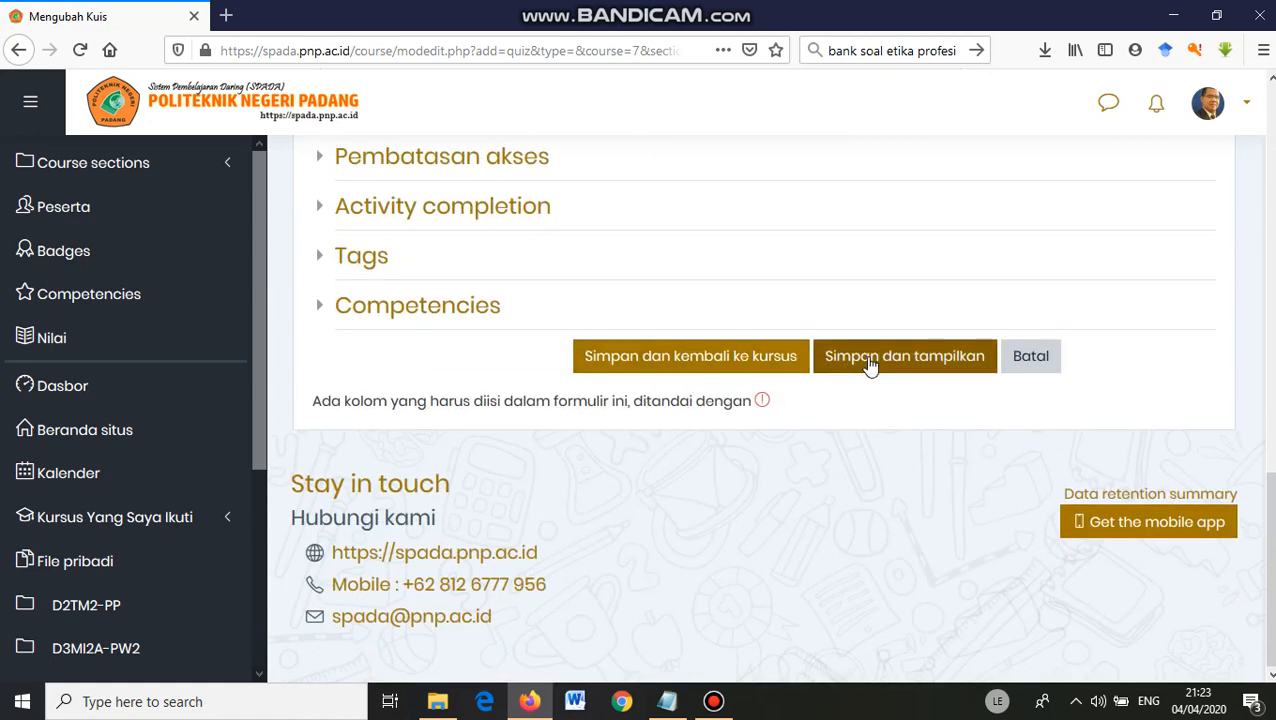
pyautogui.click(870, 366)
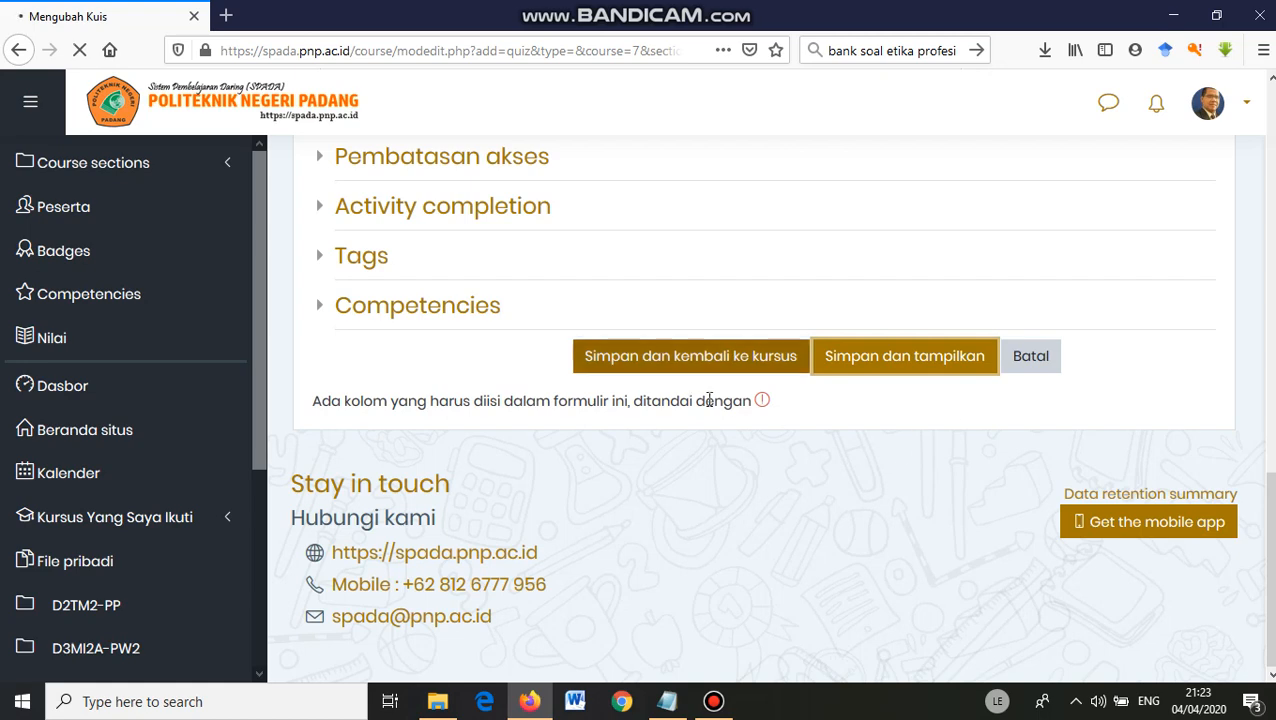
pyautogui.scroll(-2, 698, 444)
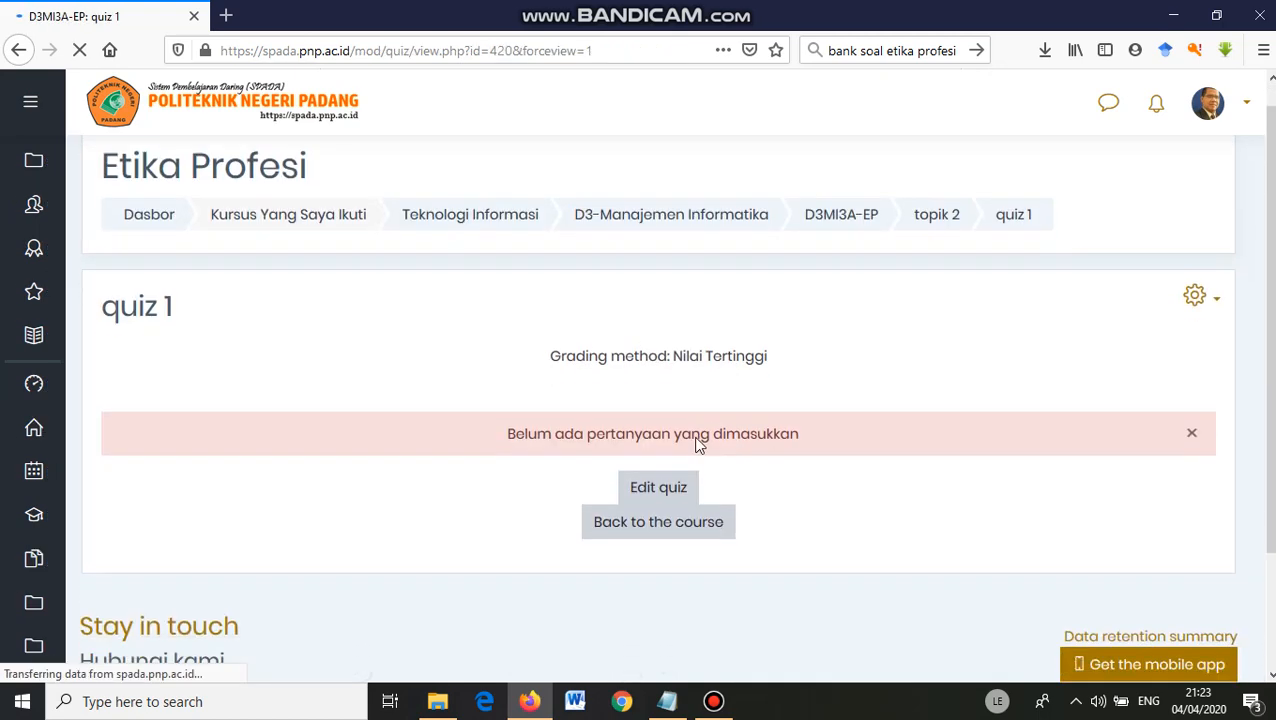
# Step: Open quiz 1 from Topik 2 and go to its Edit quiz page
pyautogui.scroll(2, 772, 313)
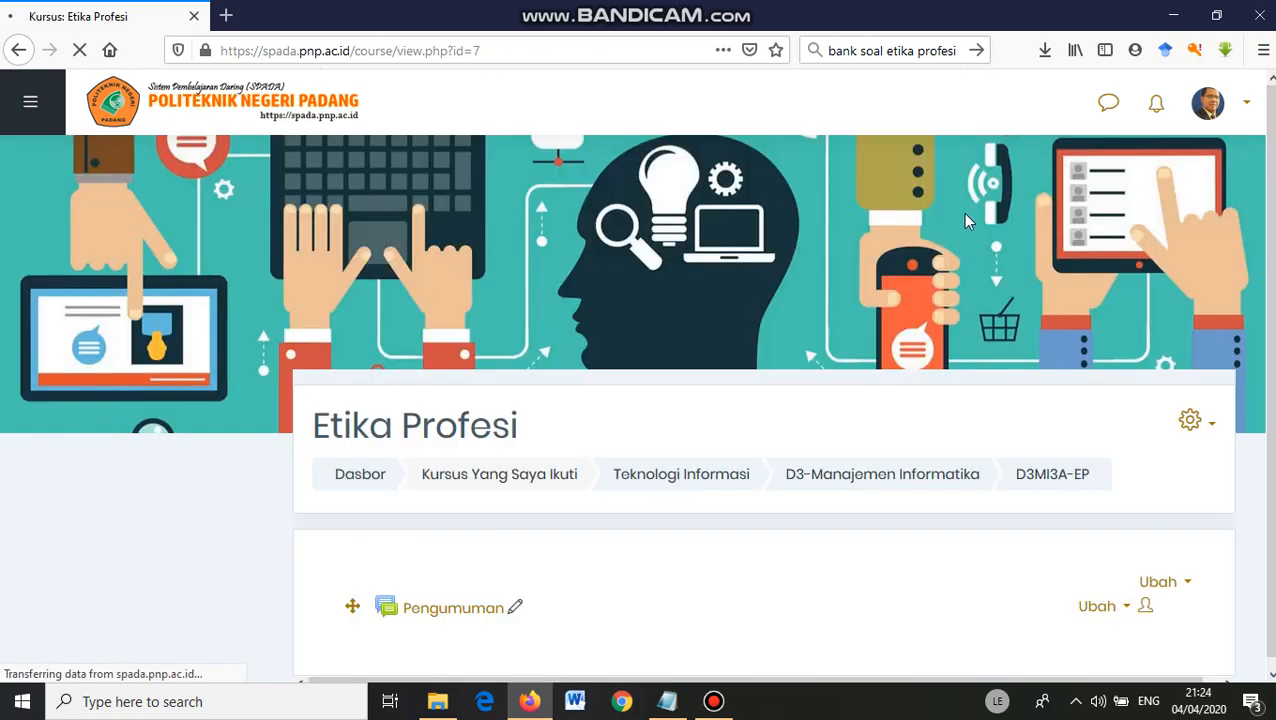
pyautogui.scroll(-5, 633, 403)
pyautogui.scroll(-15, 633, 403)
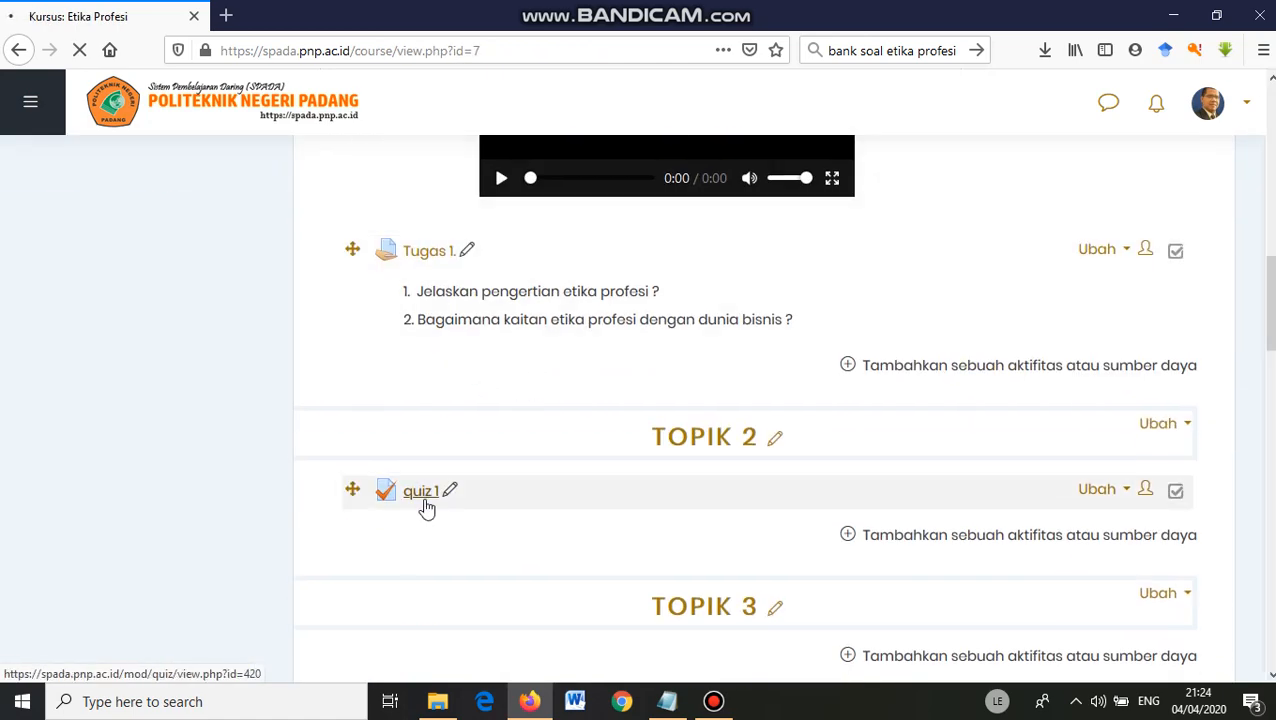
pyautogui.click(417, 497)
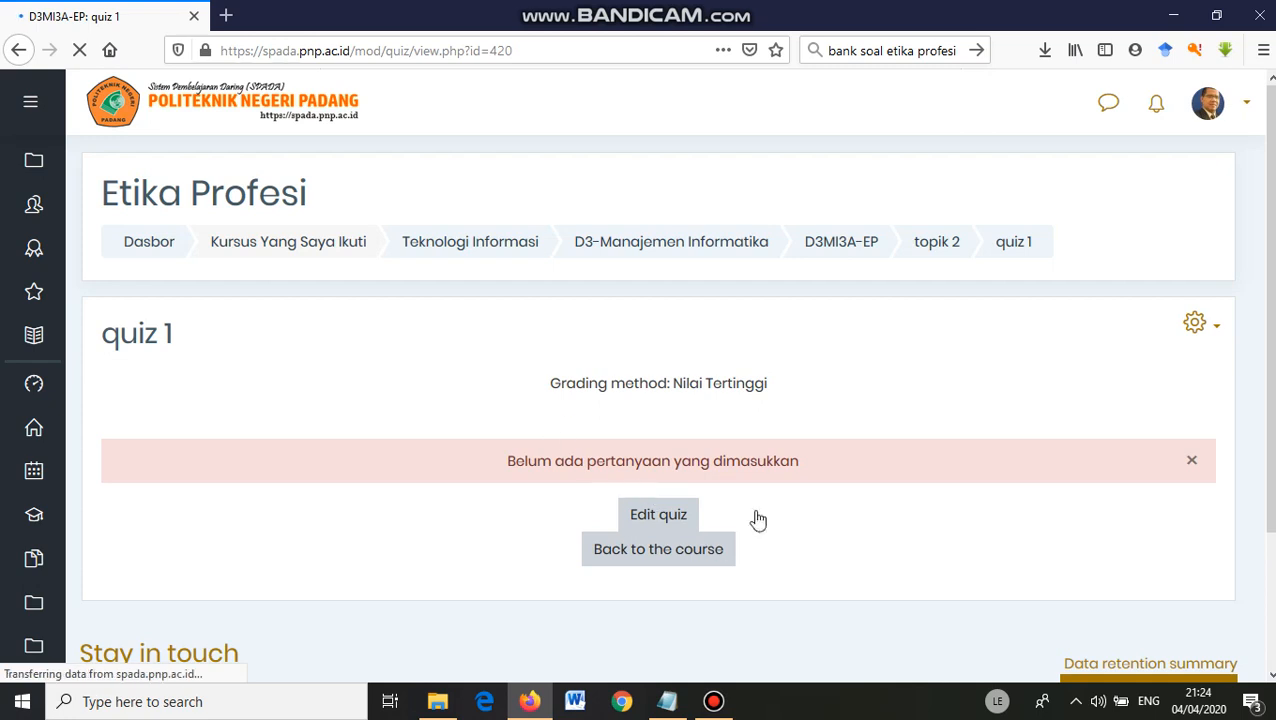
pyautogui.click(661, 522)
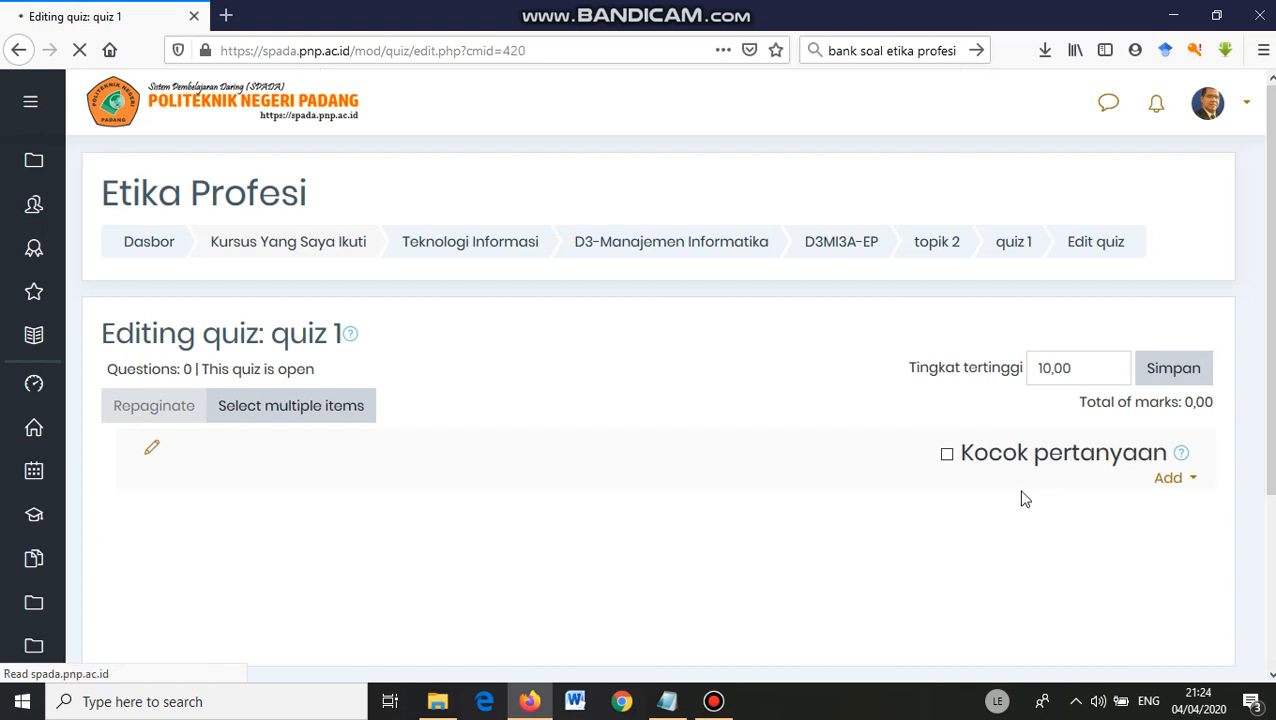
# Step: Add questions from the question bank, showing the SOAL 1 : ETIKA PROFESI category
pyautogui.click(1193, 480)
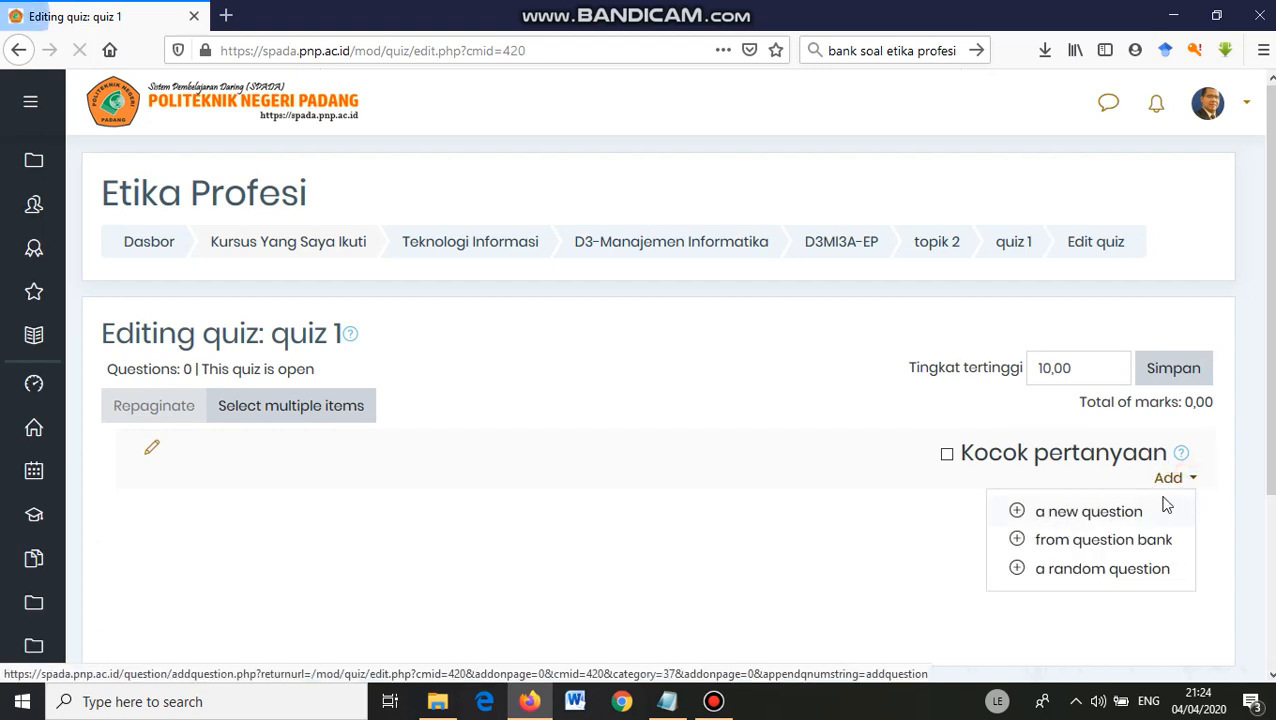
pyautogui.click(1108, 545)
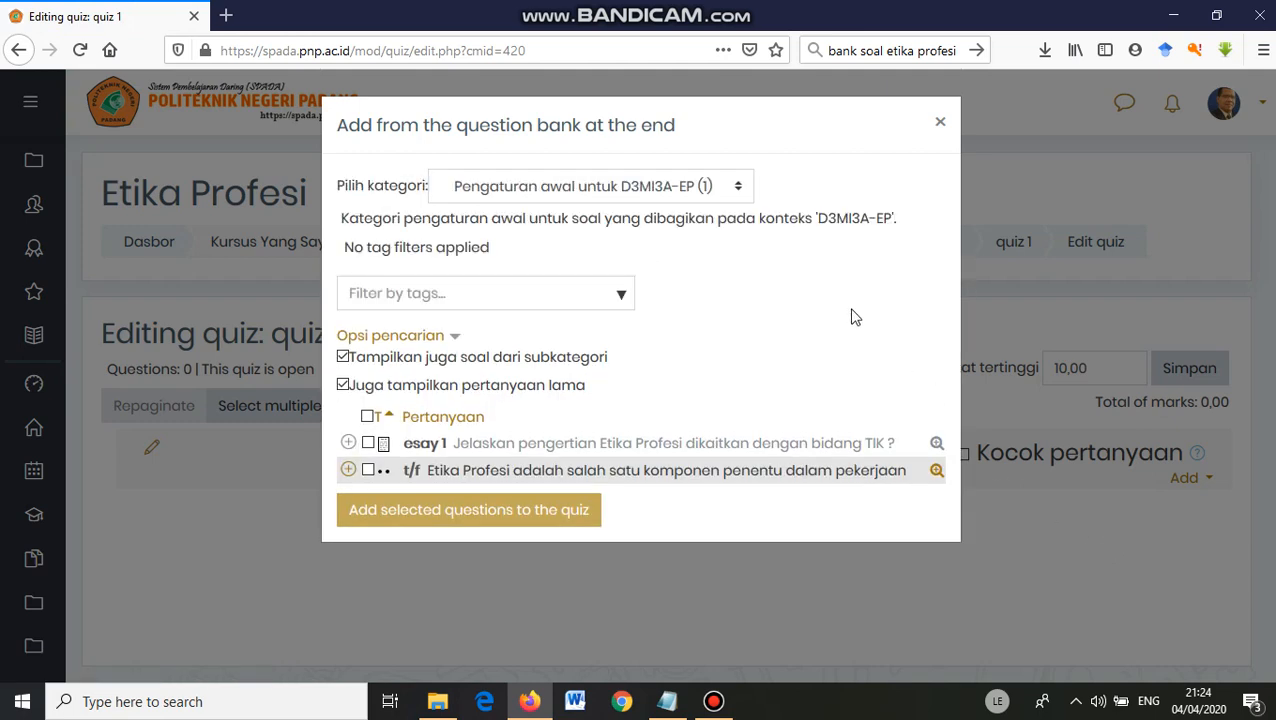
pyautogui.click(735, 189)
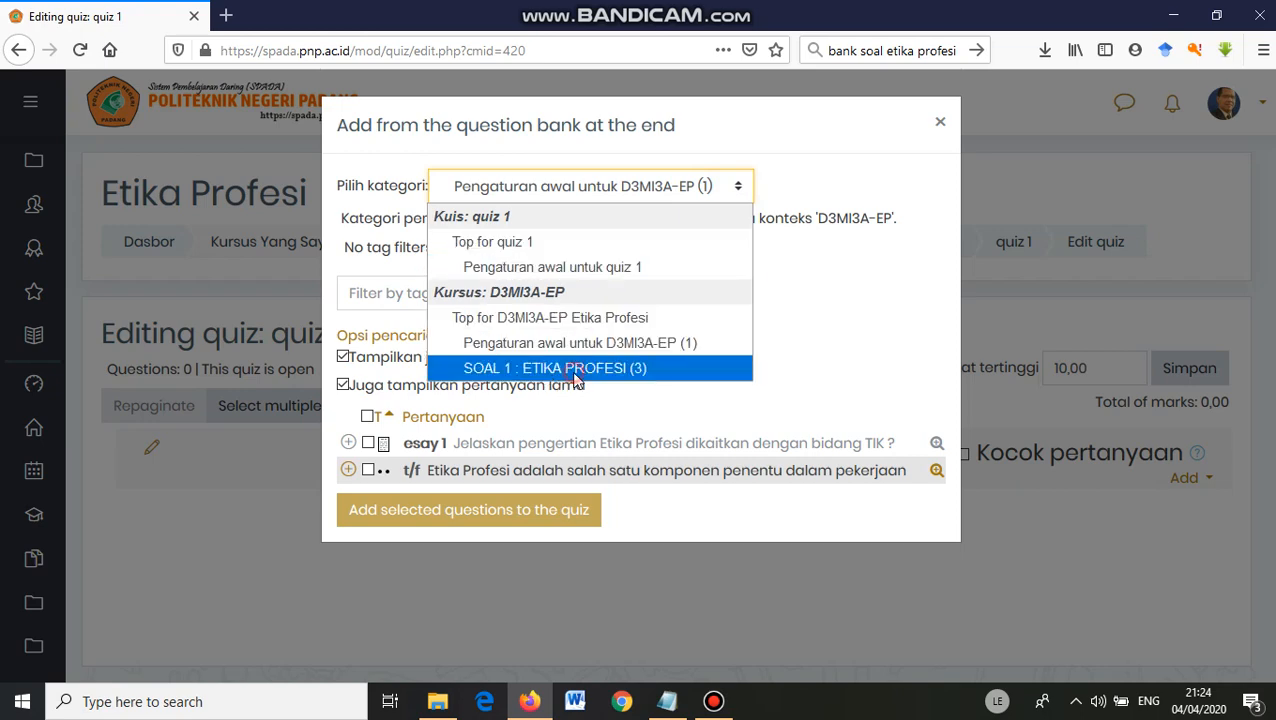
pyautogui.click(577, 368)
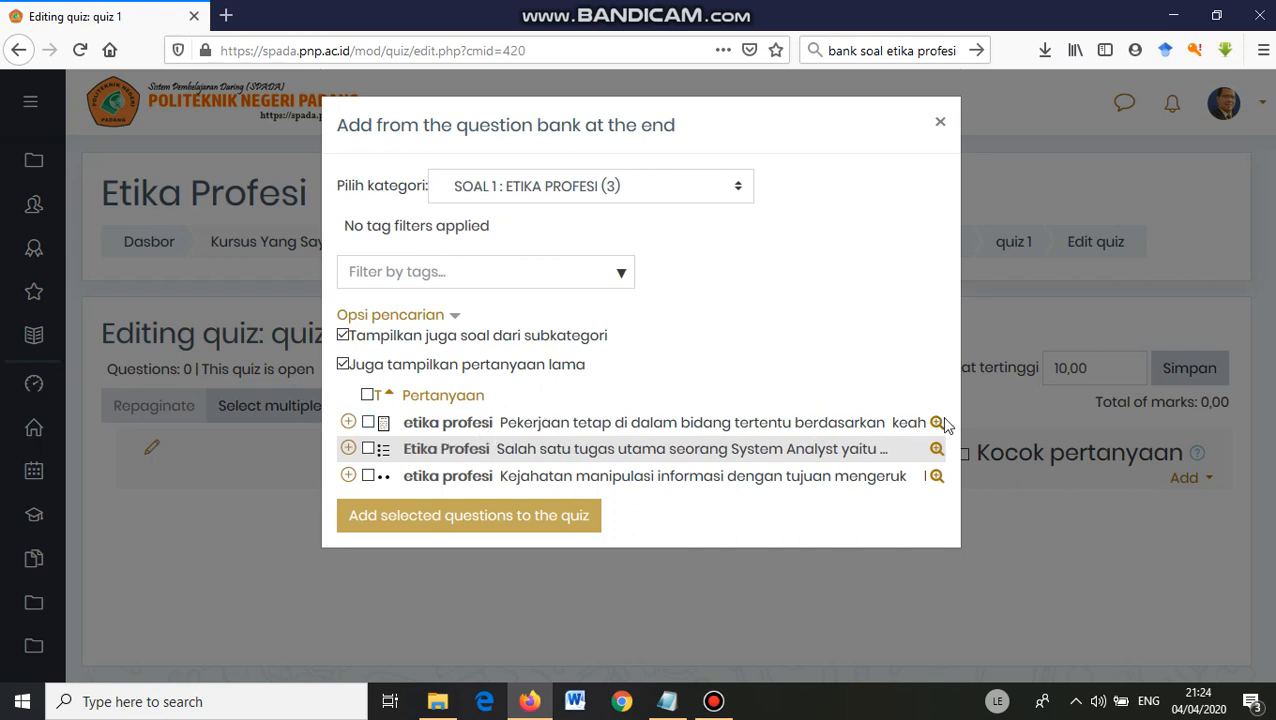
# Step: Tick all three bank questions and add them to quiz 1
pyautogui.click(369, 422)
pyautogui.click(368, 449)
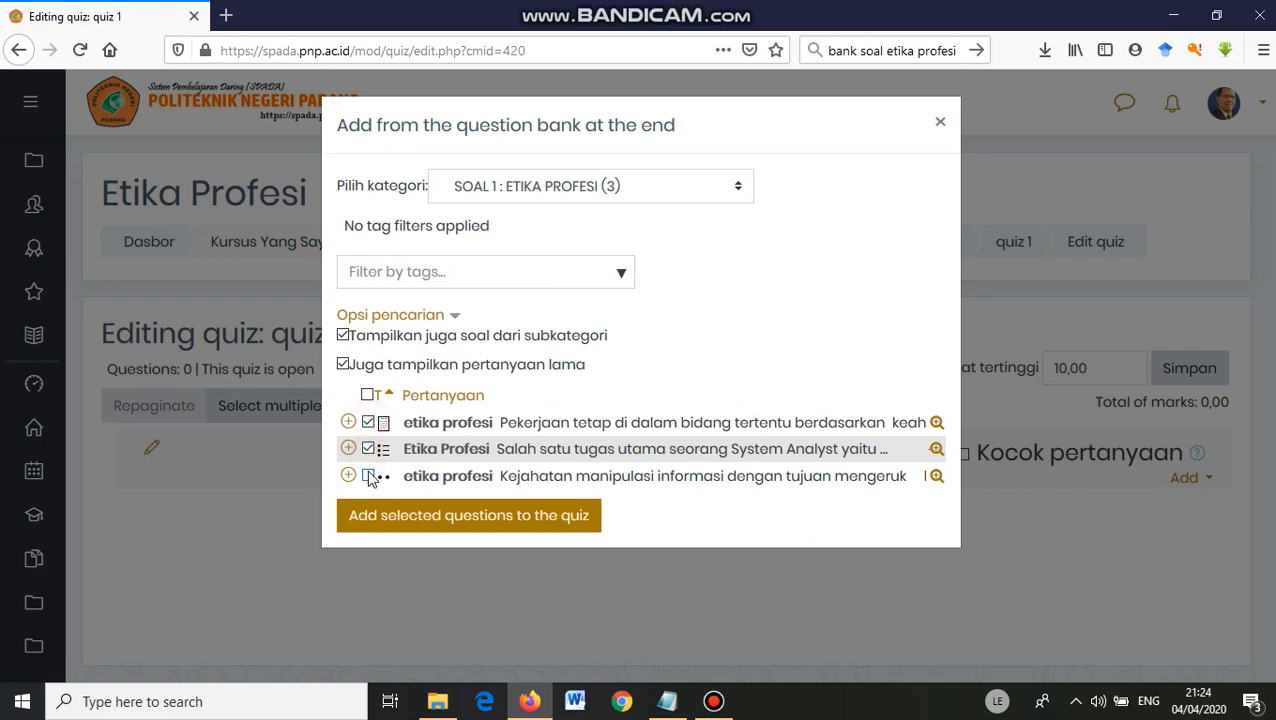
pyautogui.click(368, 476)
pyautogui.click(416, 517)
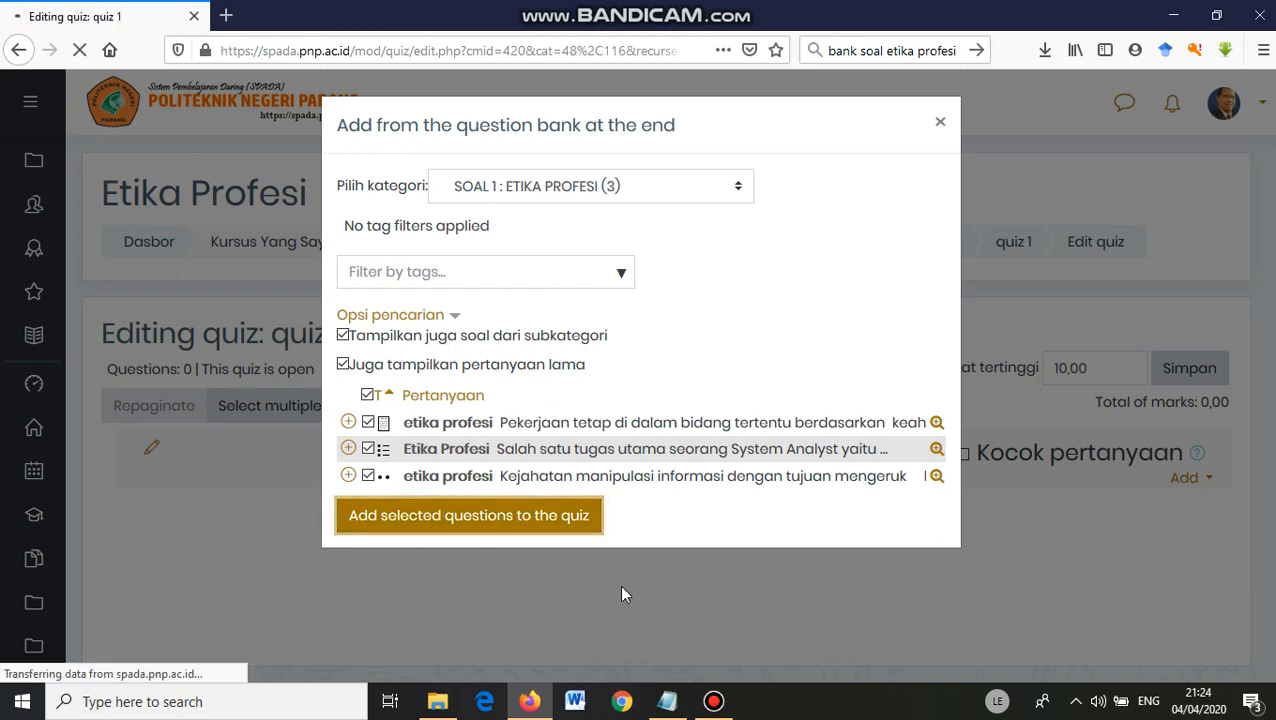
pyautogui.scroll(-3, 625, 530)
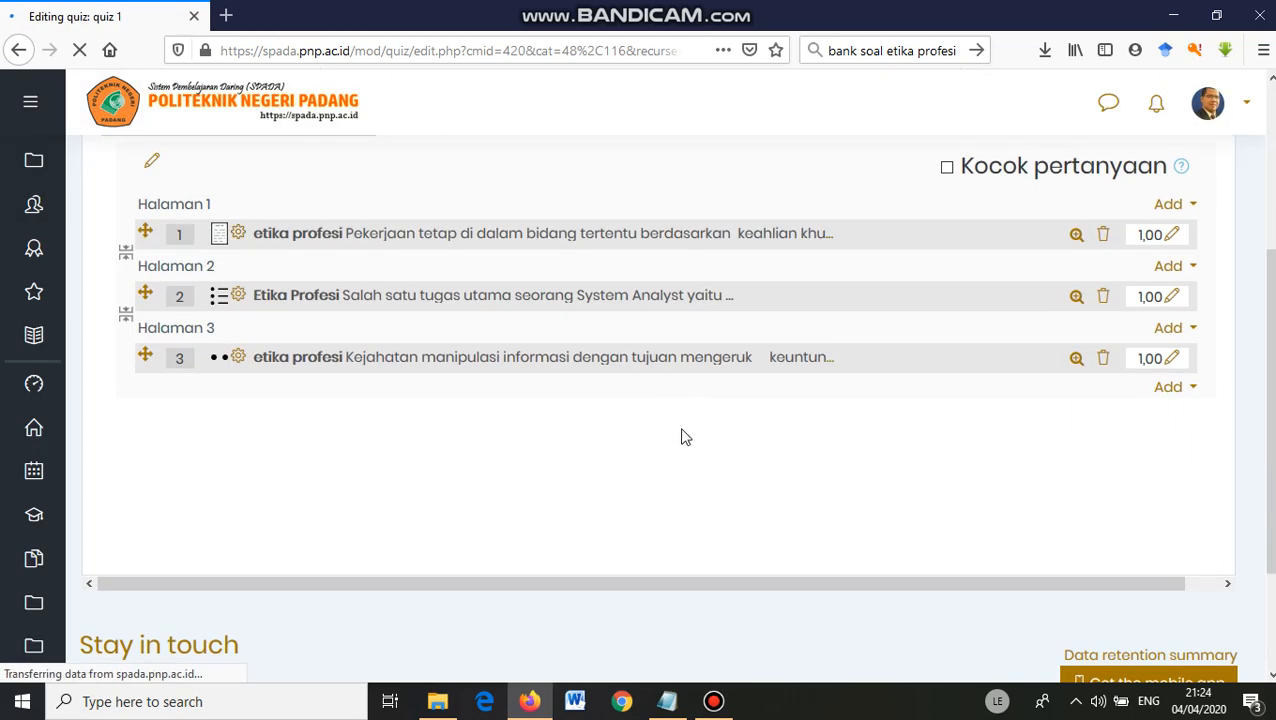
# Step: Change quiz 1's maximum grade to 100,00 and save it
pyautogui.scroll(1, 700, 450)
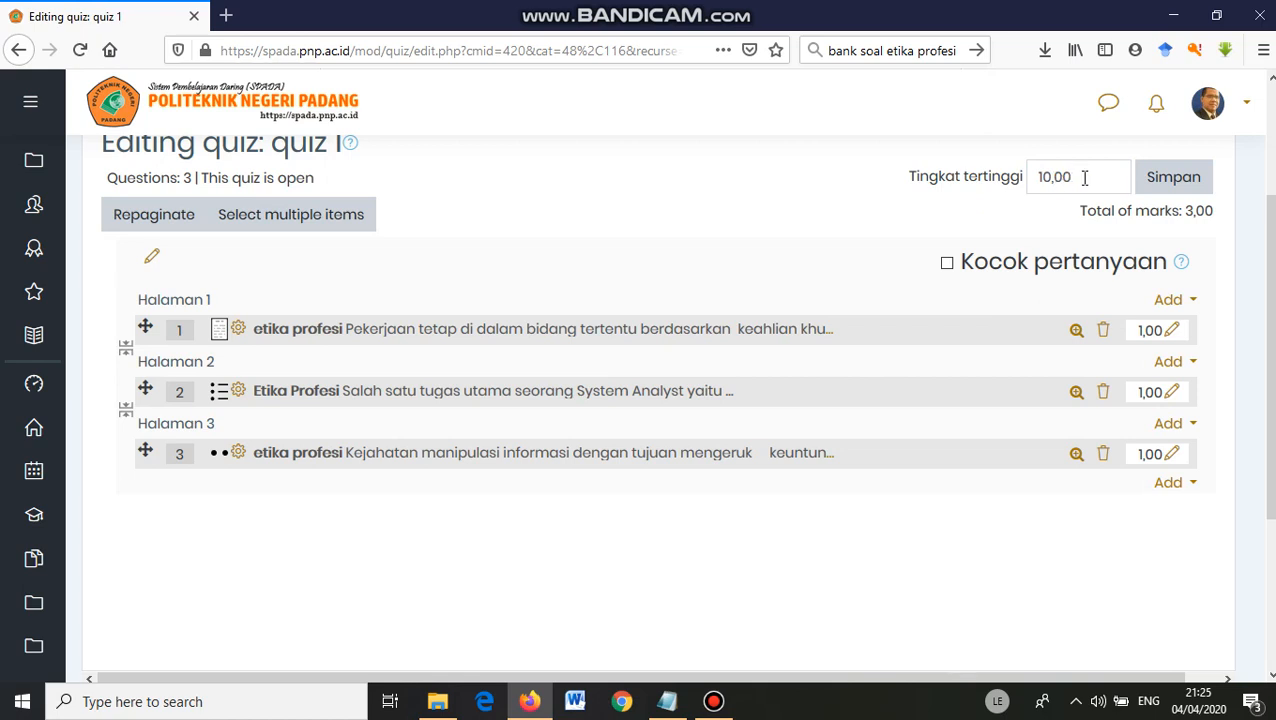
pyautogui.moveTo(1084, 177); pyautogui.dragTo(1042, 175)
pyautogui.write('1')
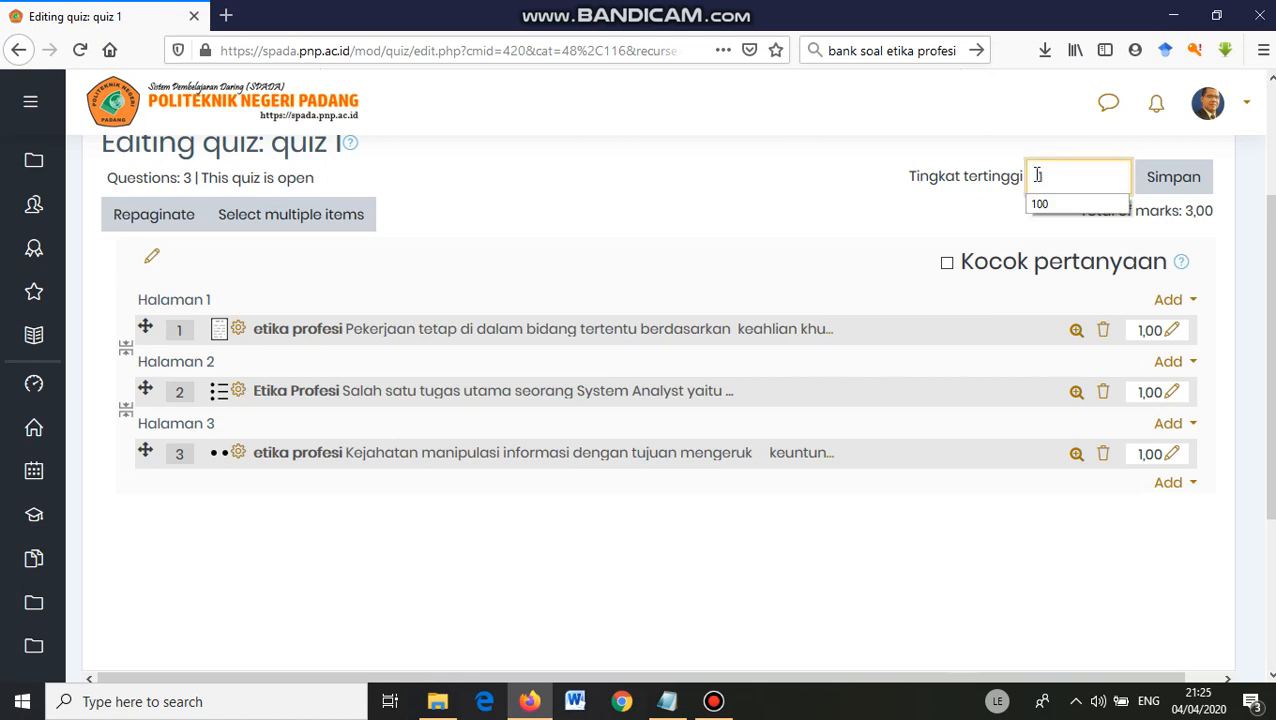
pyautogui.write('00,00')
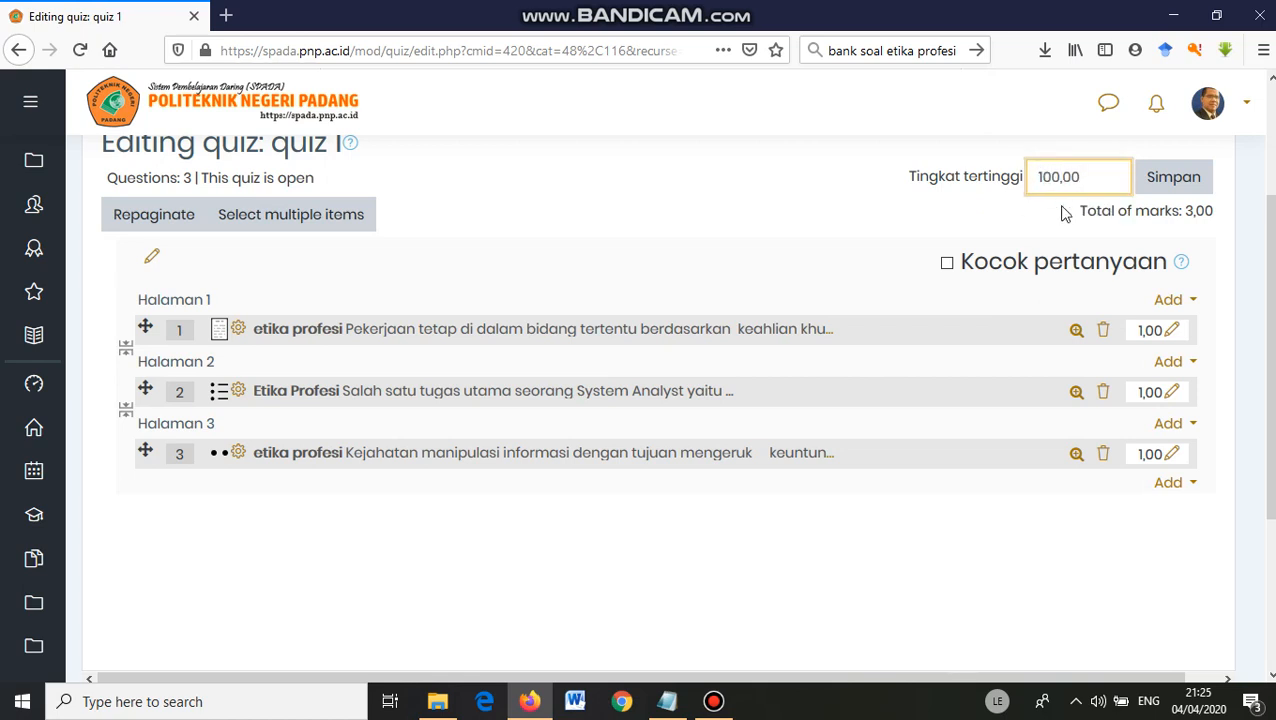
pyautogui.click(1145, 330)
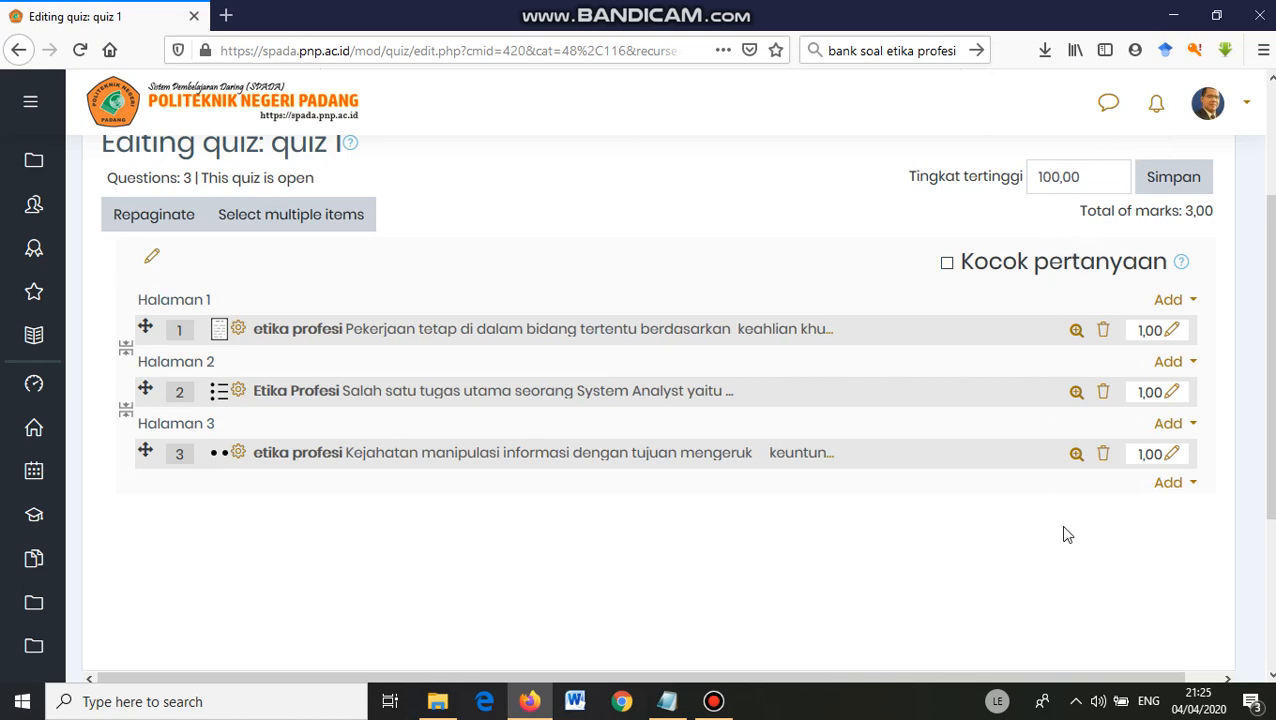
pyautogui.click(1187, 179)
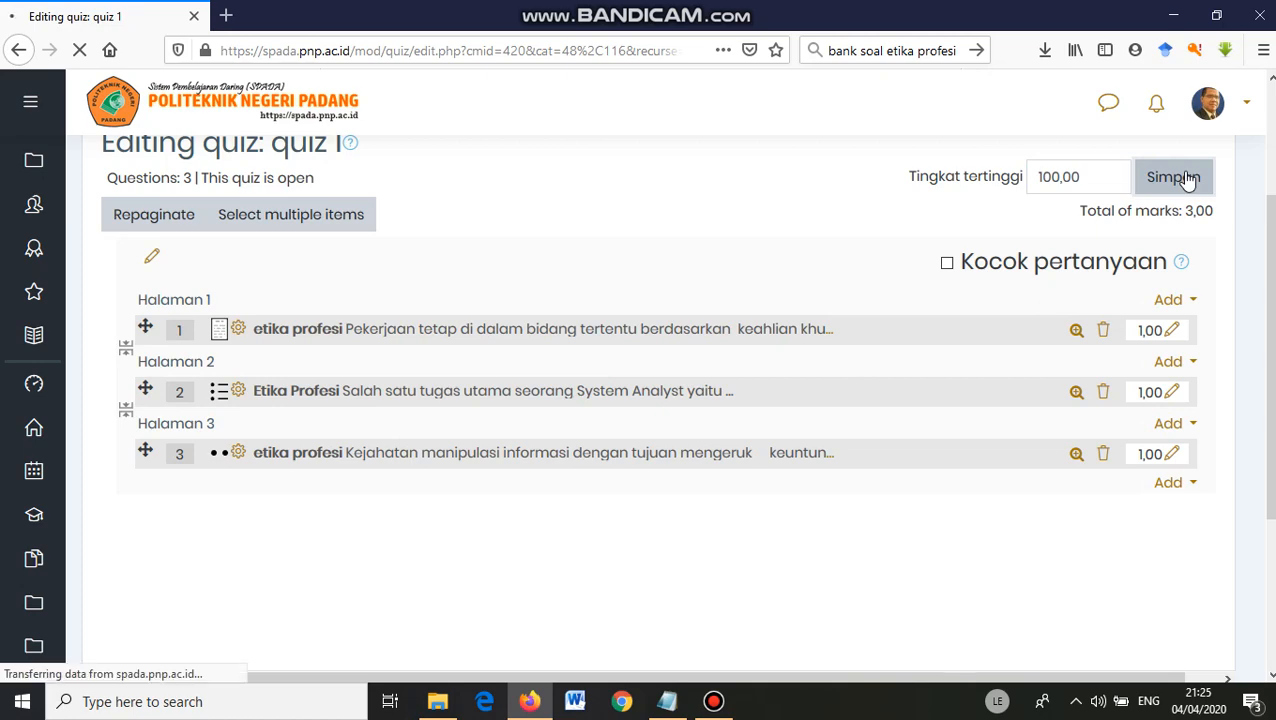
pyautogui.scroll(-2, 778, 352)
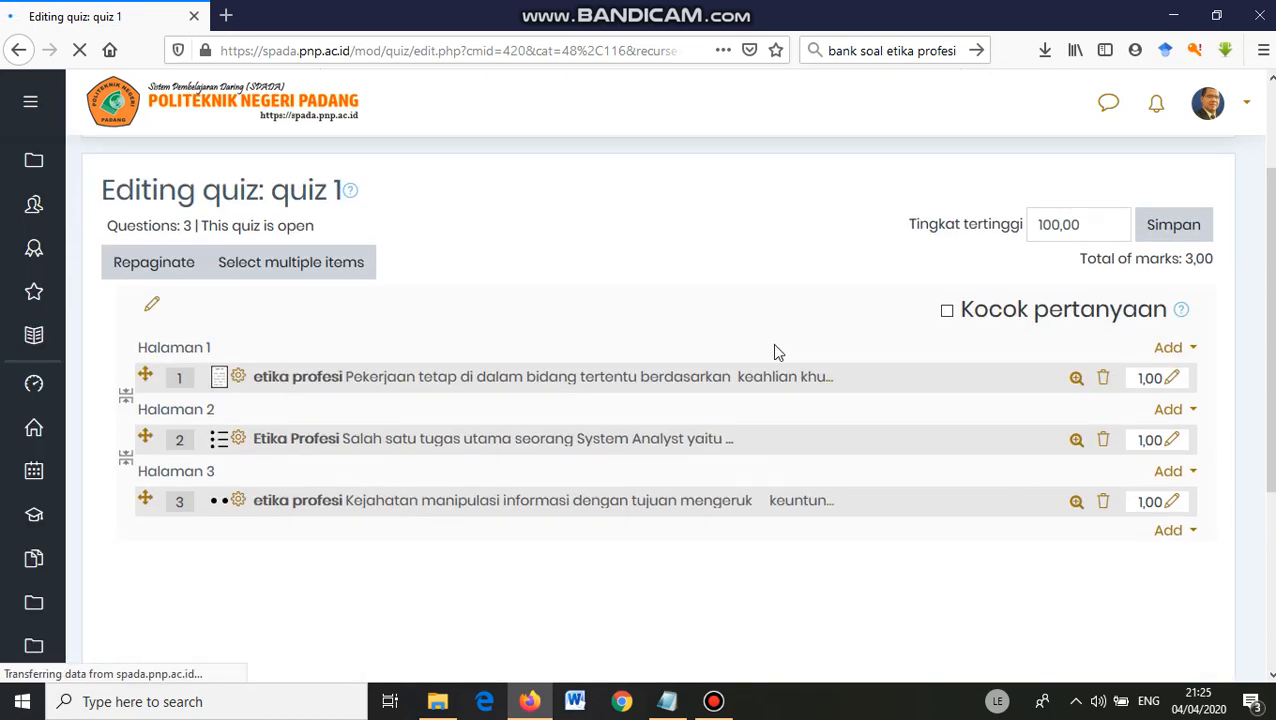
pyautogui.scroll(2, 600, 300)
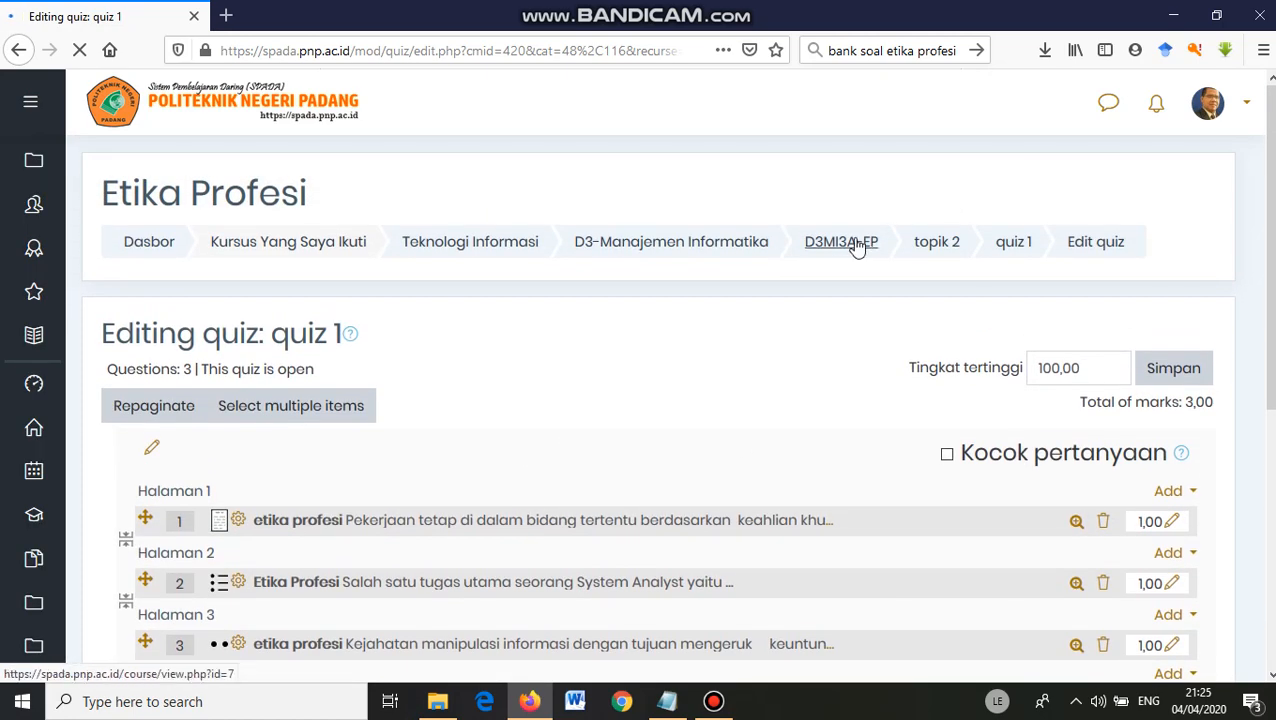
# Step: Go back to the D3MI3A-EP course page via the breadcrumb and find quiz 1 under Topik 2
pyautogui.click(855, 247)
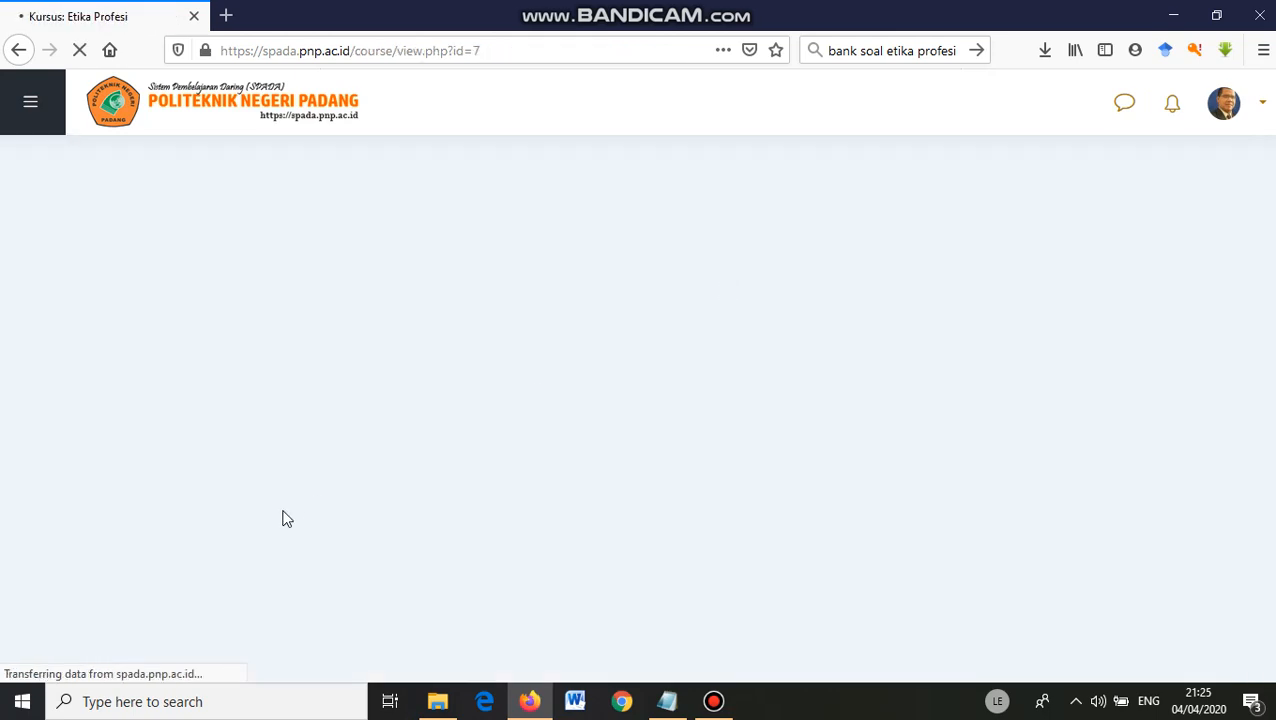
pyautogui.scroll(-6, 650, 465)
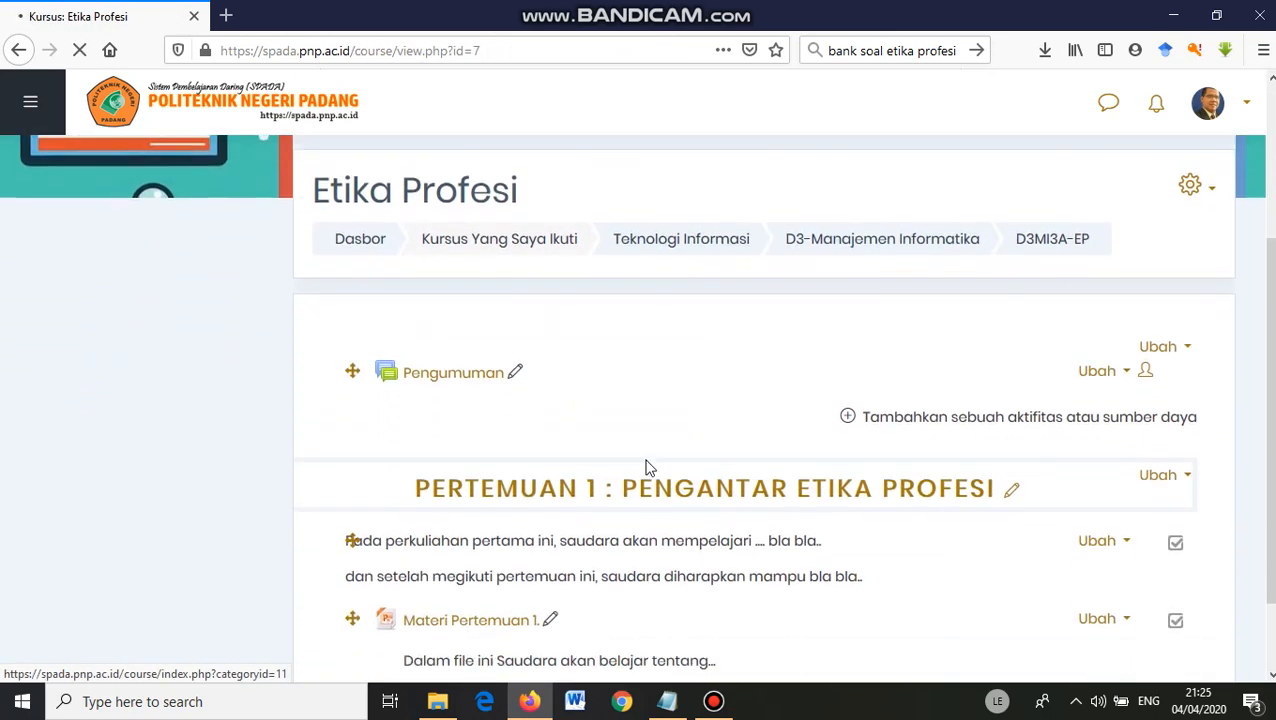
pyautogui.scroll(-8, 591, 500)
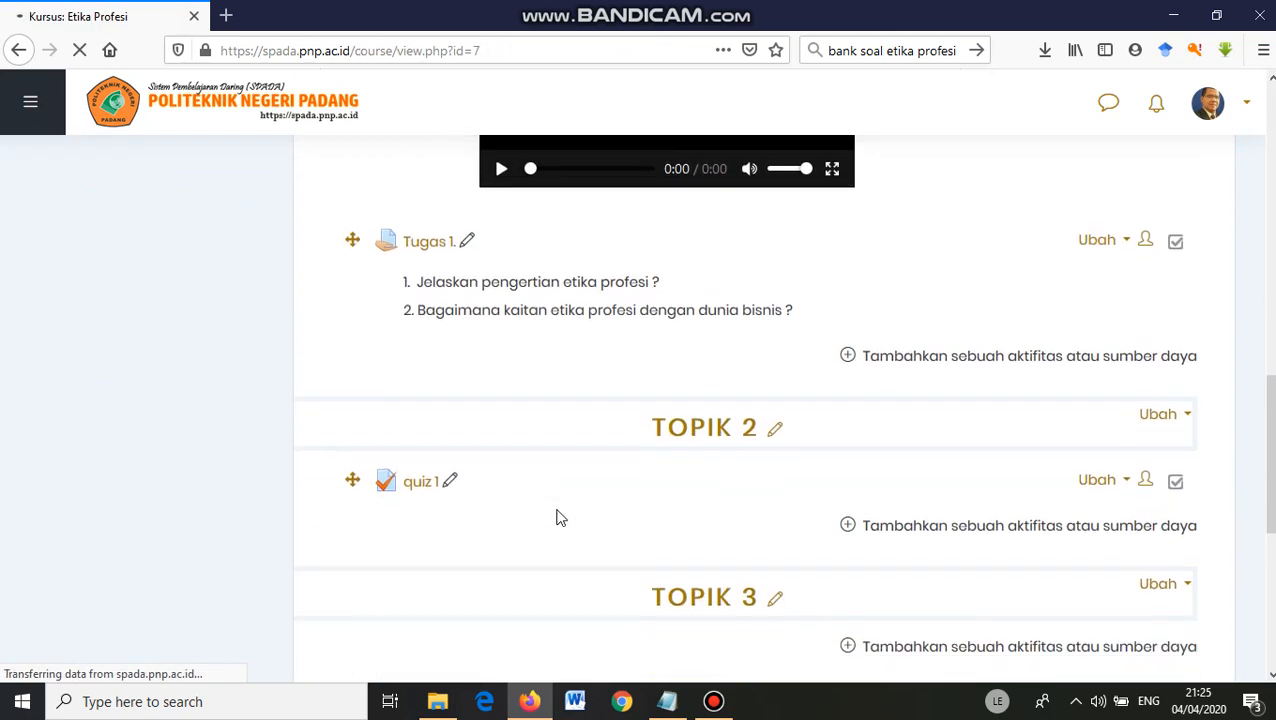
pyautogui.scroll(-5, 575, 502)
pyautogui.scroll(3, 589, 482)
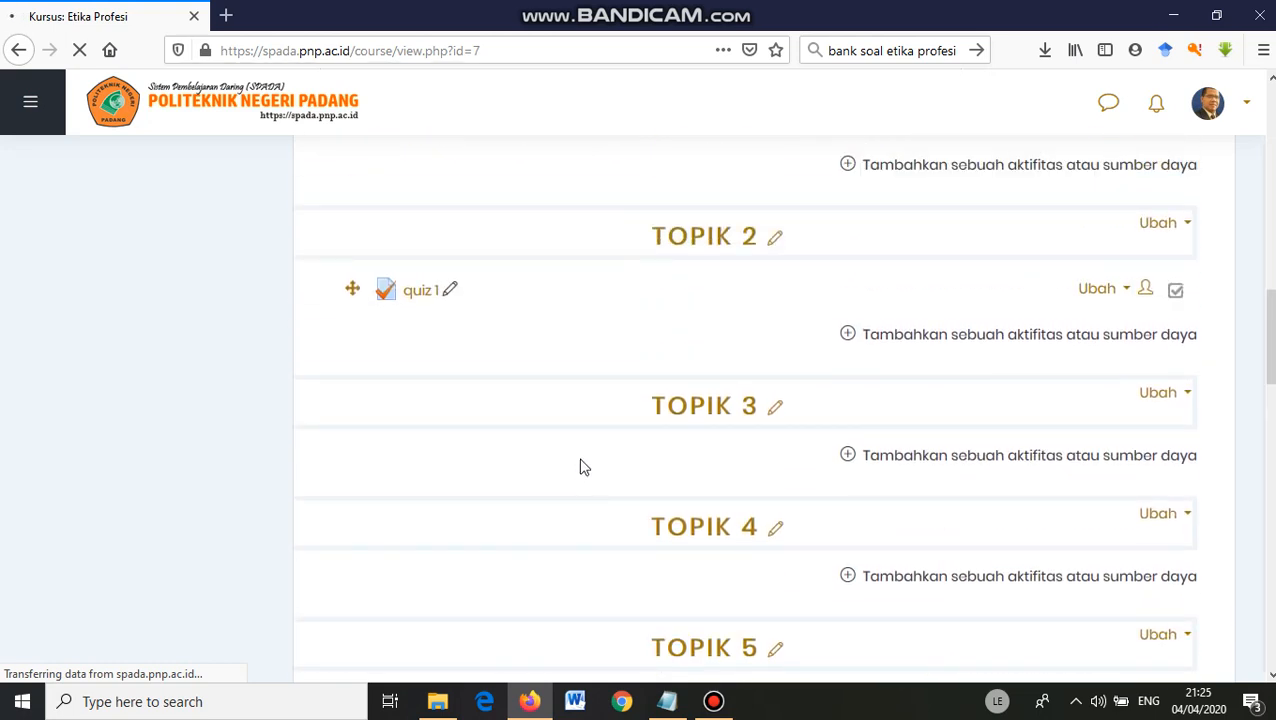
pyautogui.scroll(3, 585, 467)
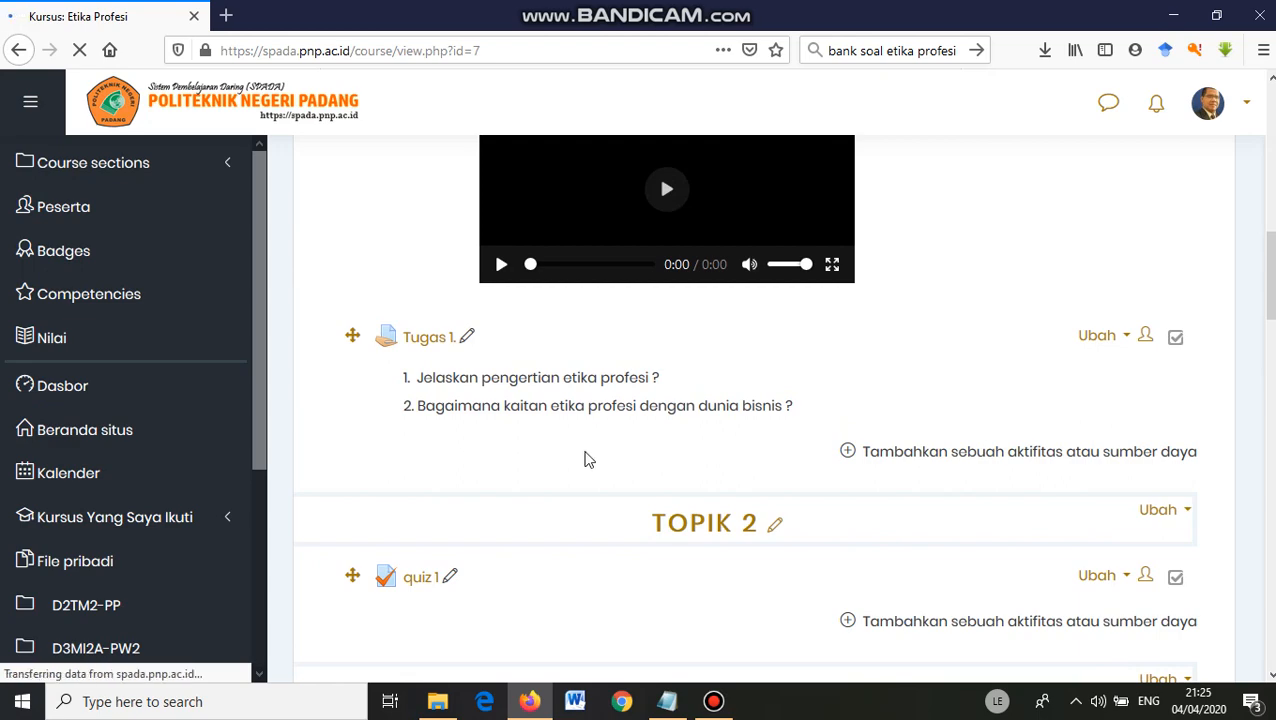
# Step: Open the full course administration page from the gear menu's Lanjutkan... option
pyautogui.scroll(7, 951, 379)
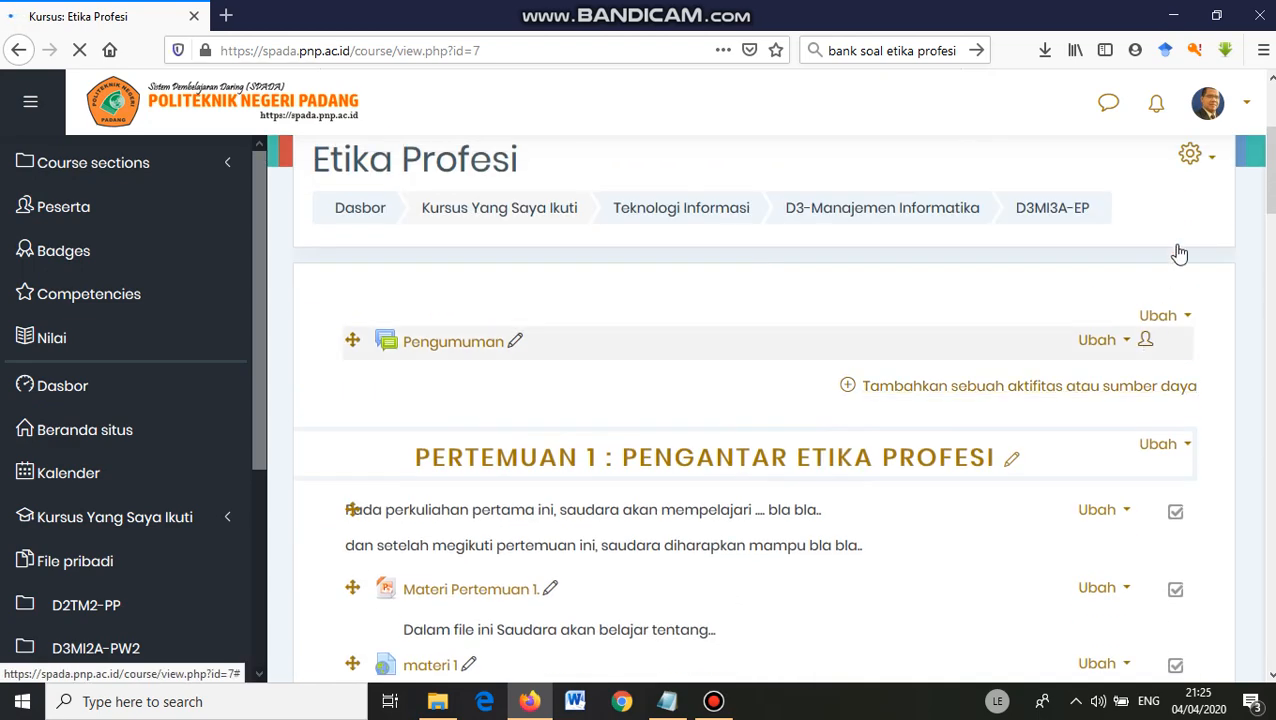
pyautogui.scroll(2, 1171, 228)
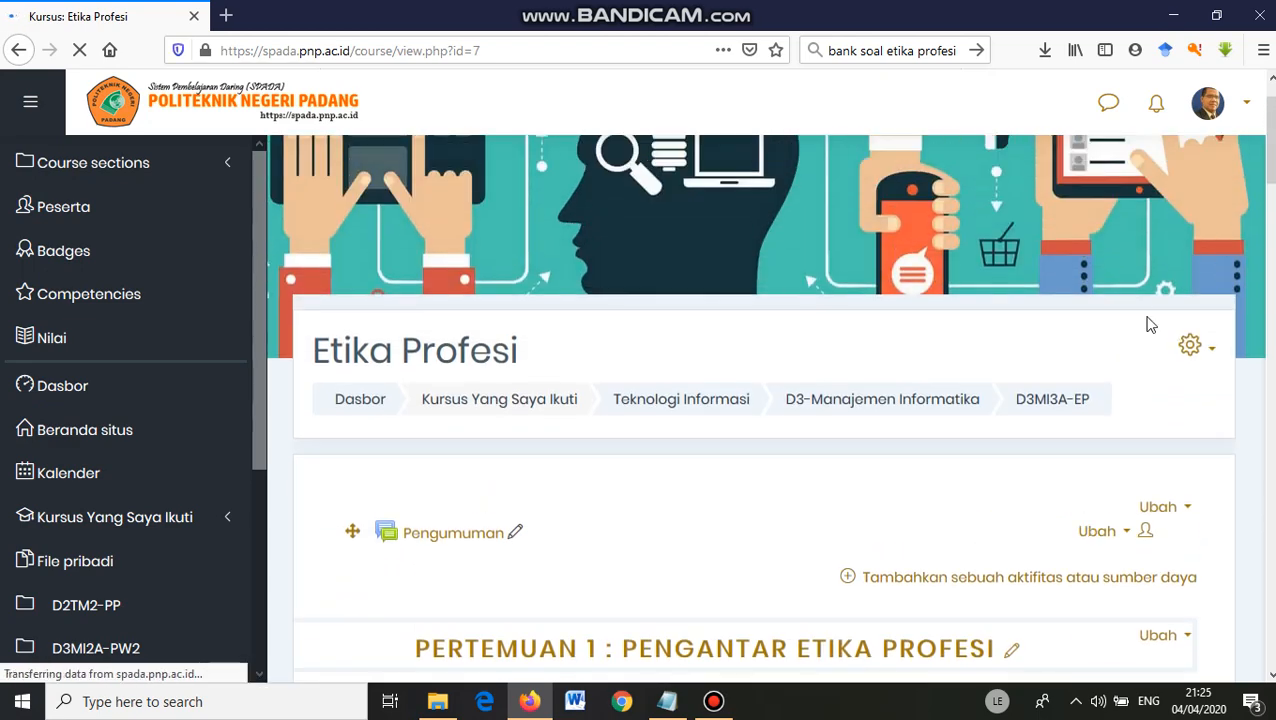
pyautogui.click(1208, 352)
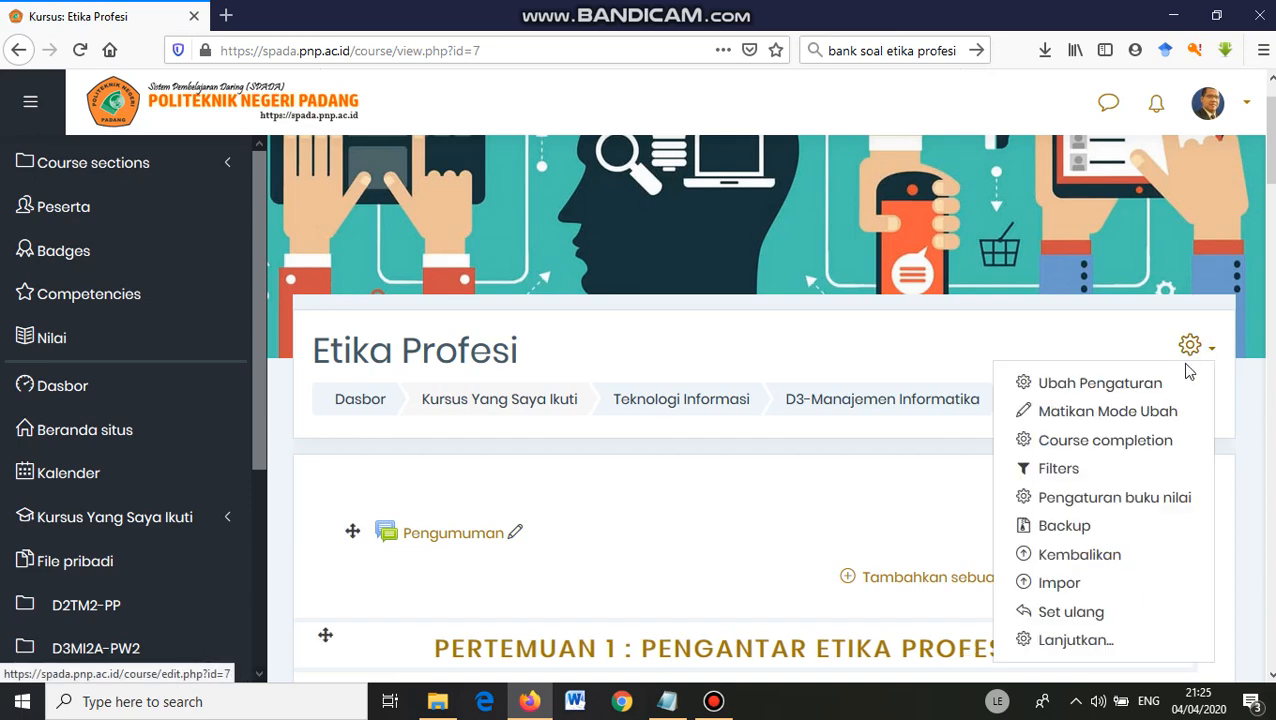
pyautogui.click(1076, 644)
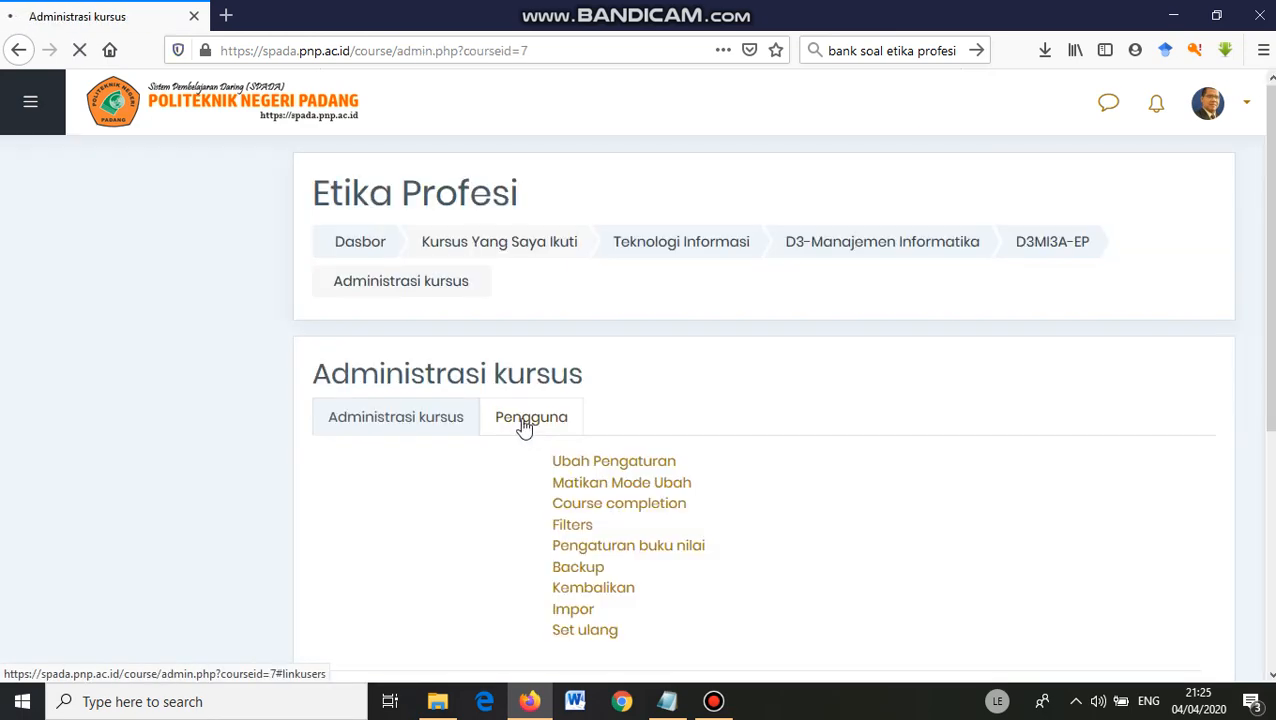
pyautogui.scroll(-6, 540, 375)
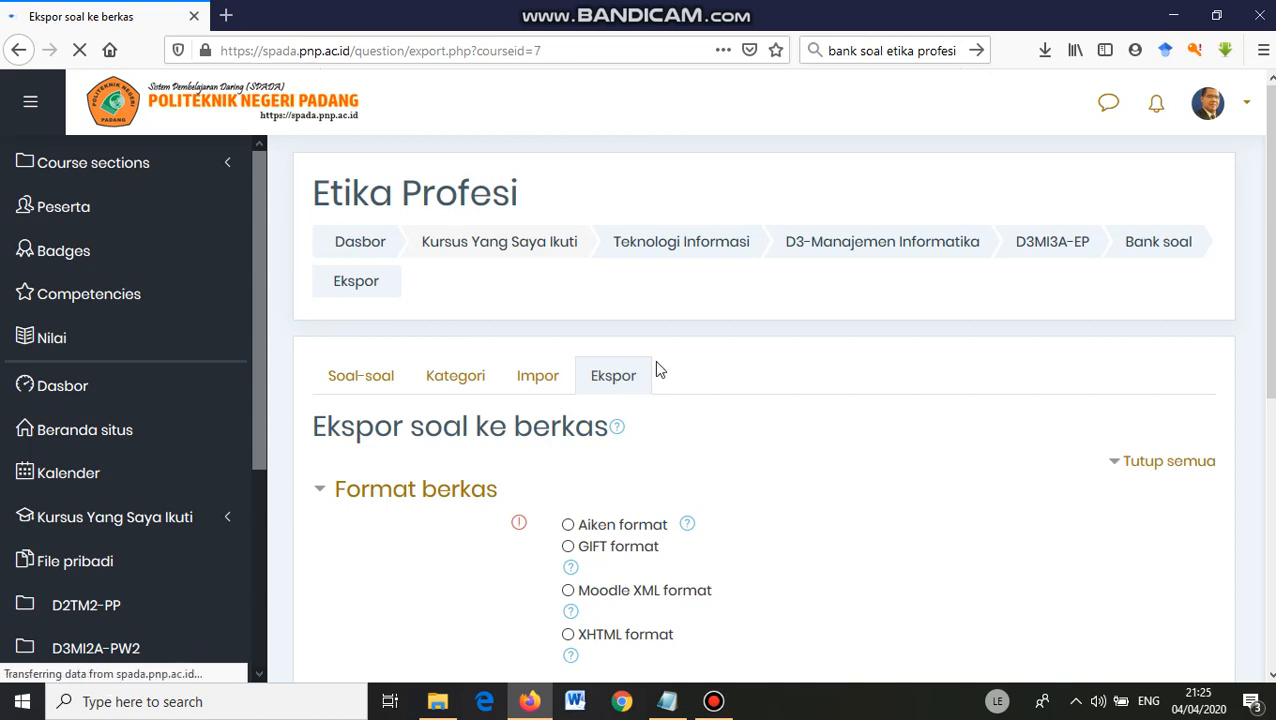
# Step: Choose Moodle XML format and the SOAL 1 : ETIKA PROFESI export category
pyautogui.scroll(-3, 655, 428)
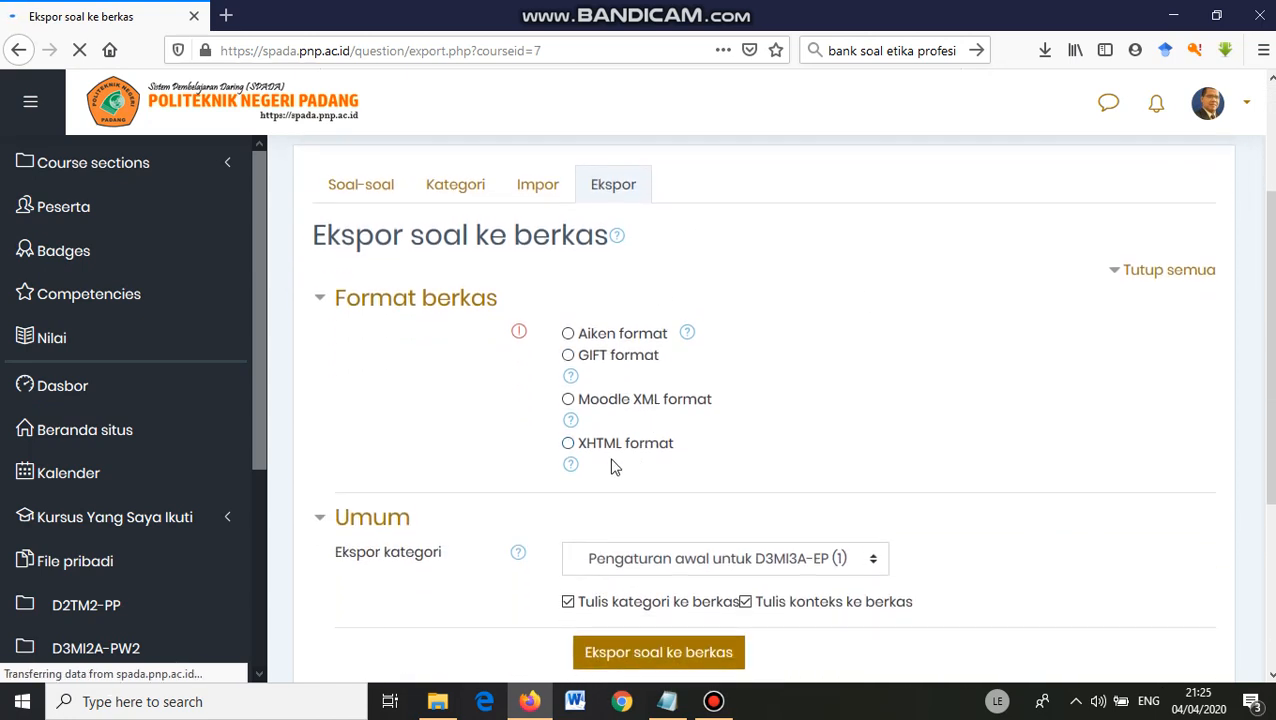
pyautogui.click(568, 402)
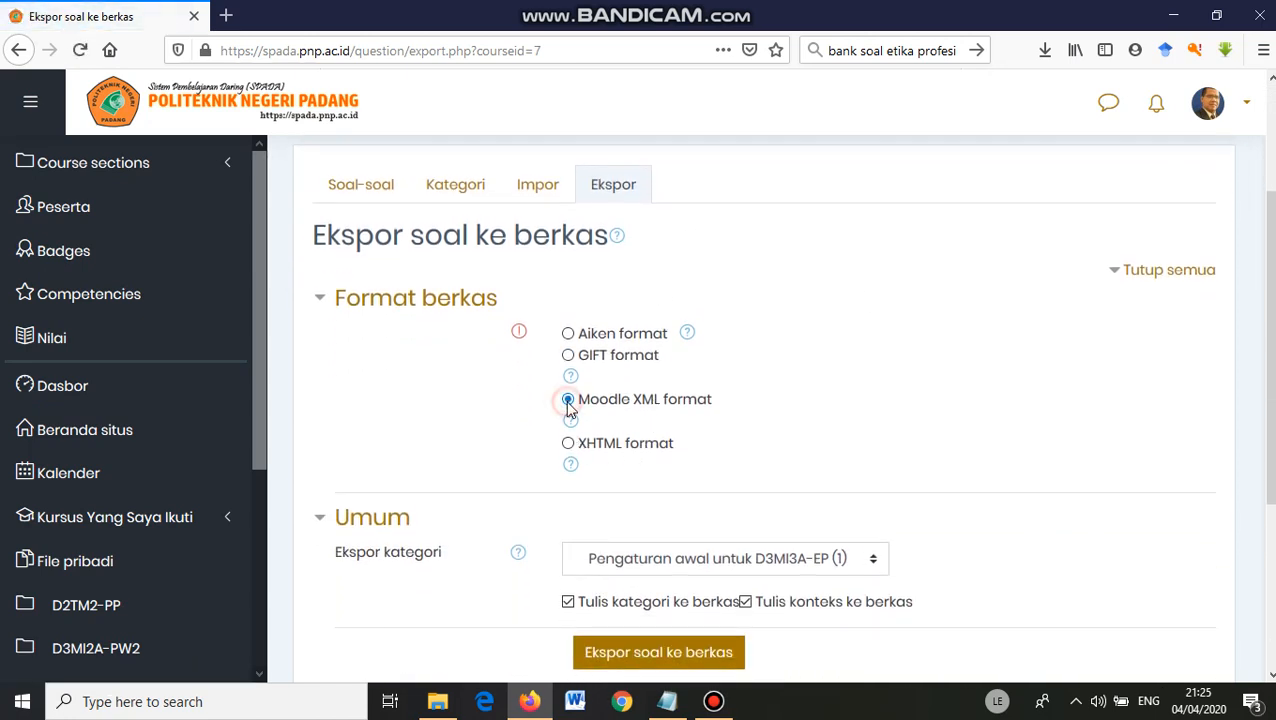
pyautogui.scroll(-2, 720, 415)
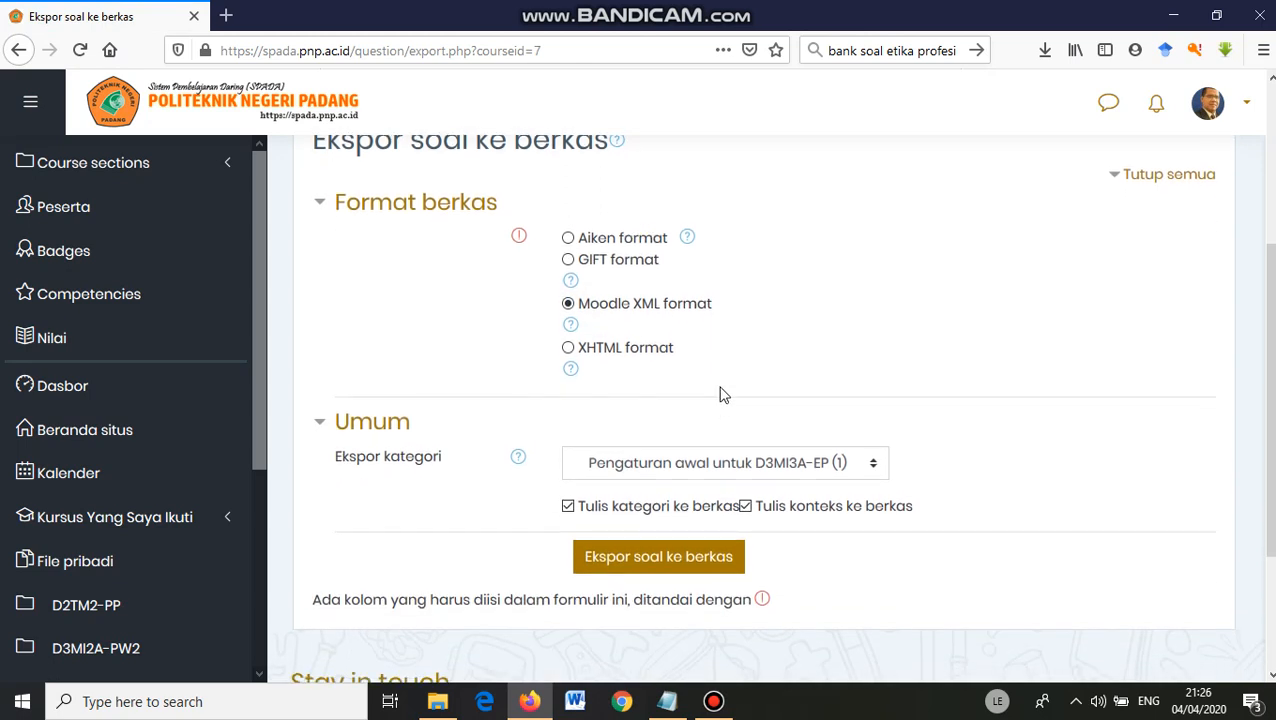
pyautogui.click(872, 467)
pyautogui.click(724, 572)
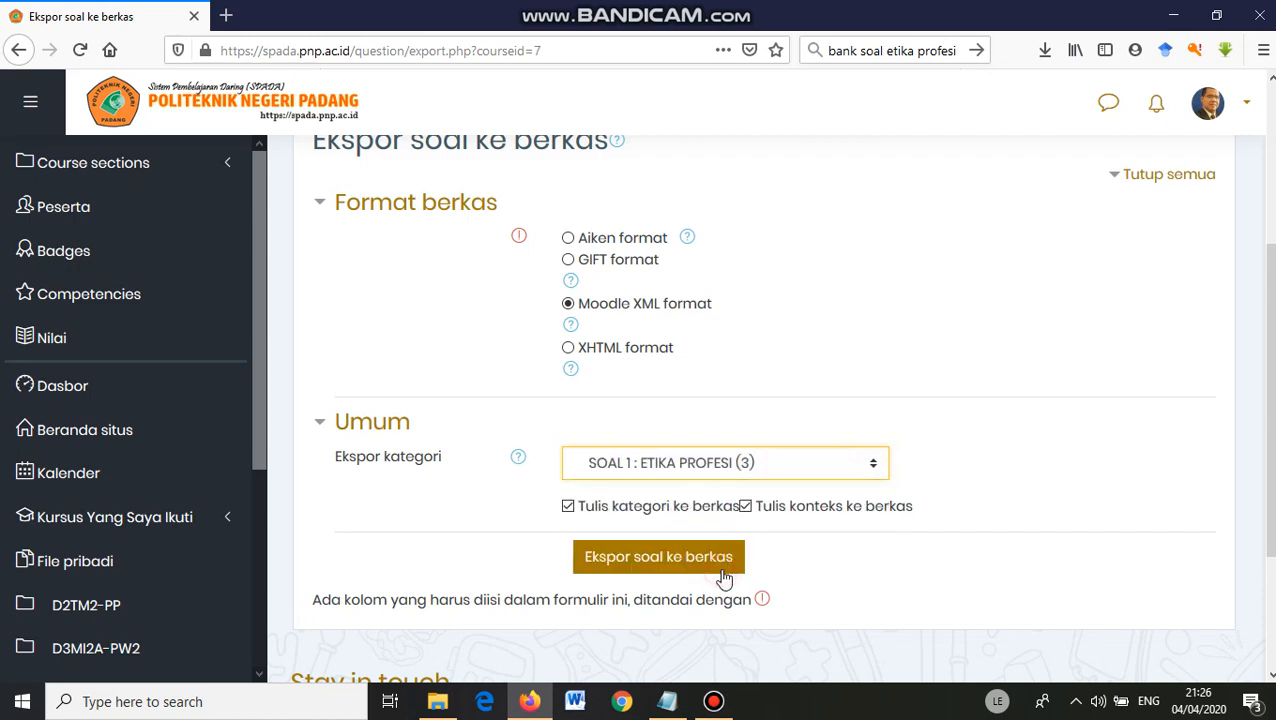
# Step: Export the questions to a file and save the downloaded XML
pyautogui.scroll(-2, 1156, 386)
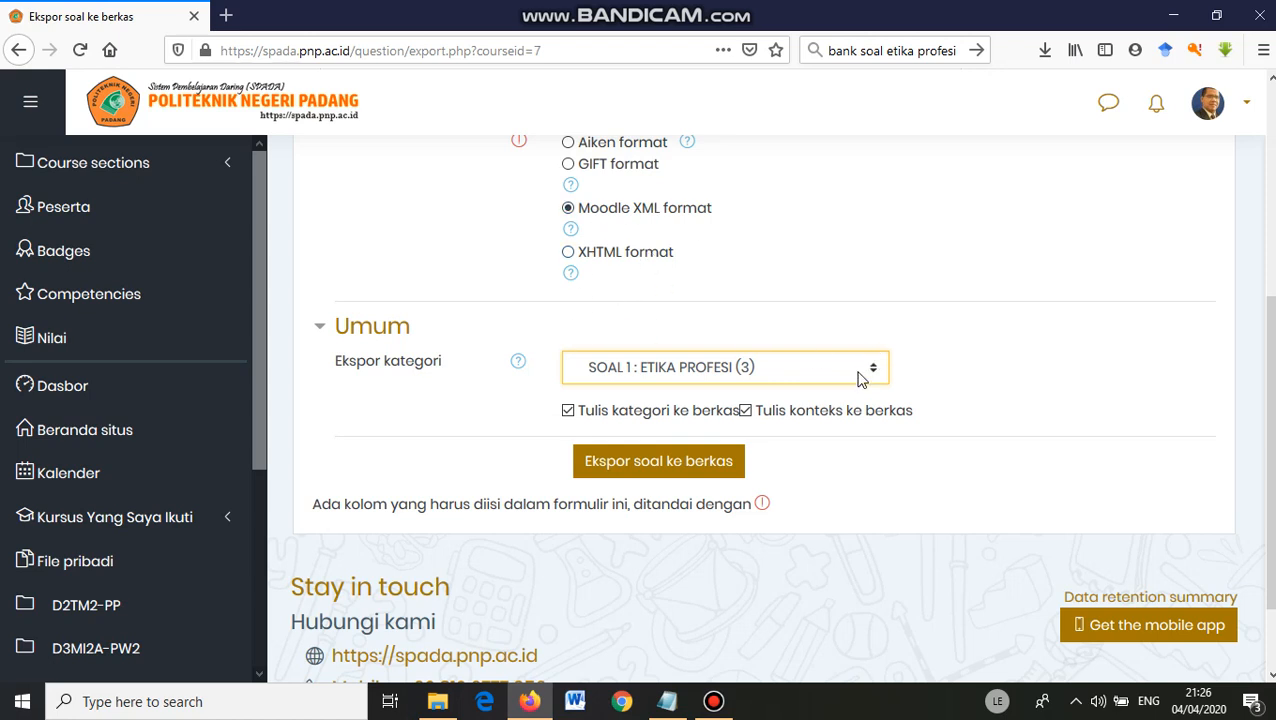
pyautogui.click(658, 466)
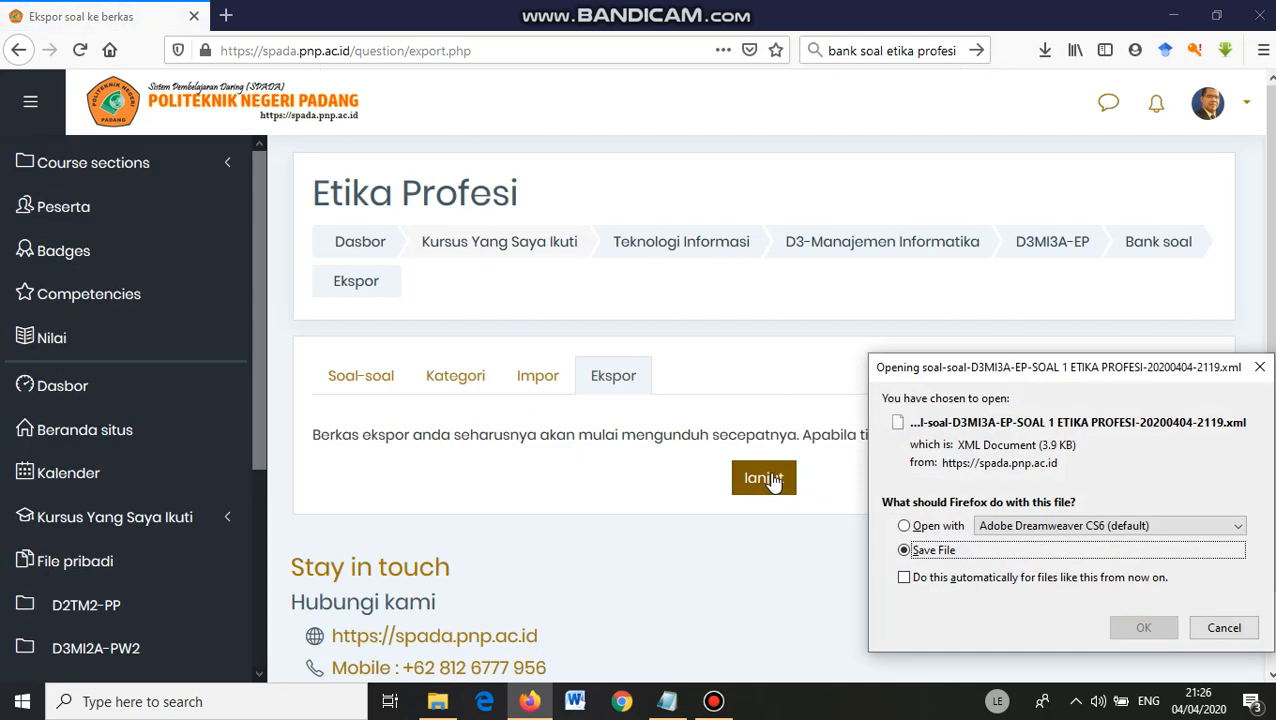
pyautogui.moveTo(1080, 372); pyautogui.dragTo(996, 272)
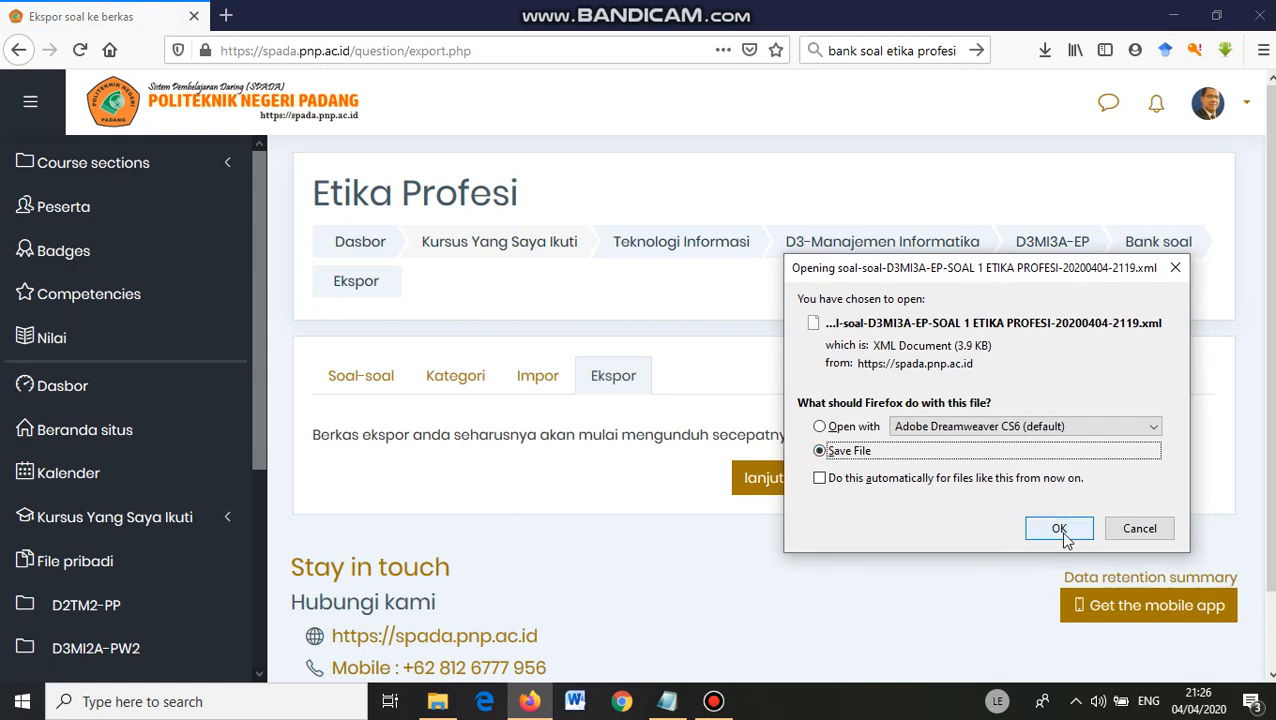
pyautogui.click(1062, 530)
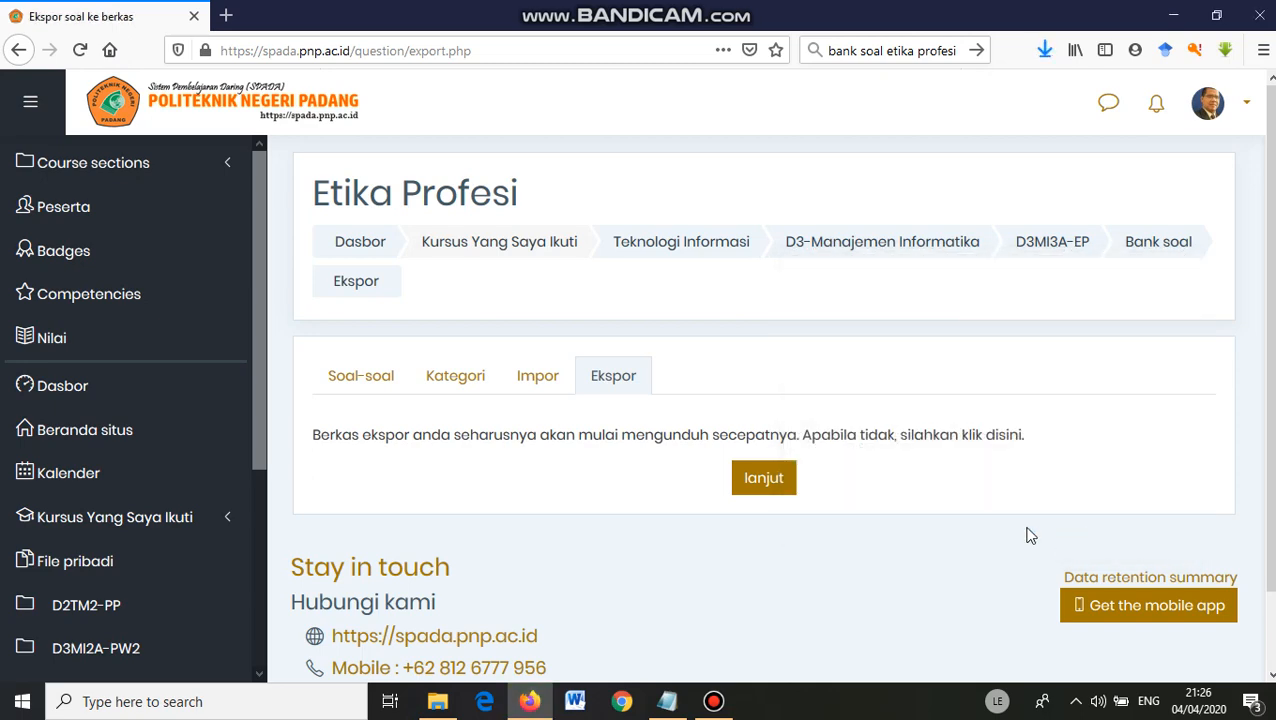
# Step: Open the Downloads folder holding the exported XML from Firefox's downloads, then minimize it
pyautogui.click(1044, 50)
pyautogui.click(1033, 104)
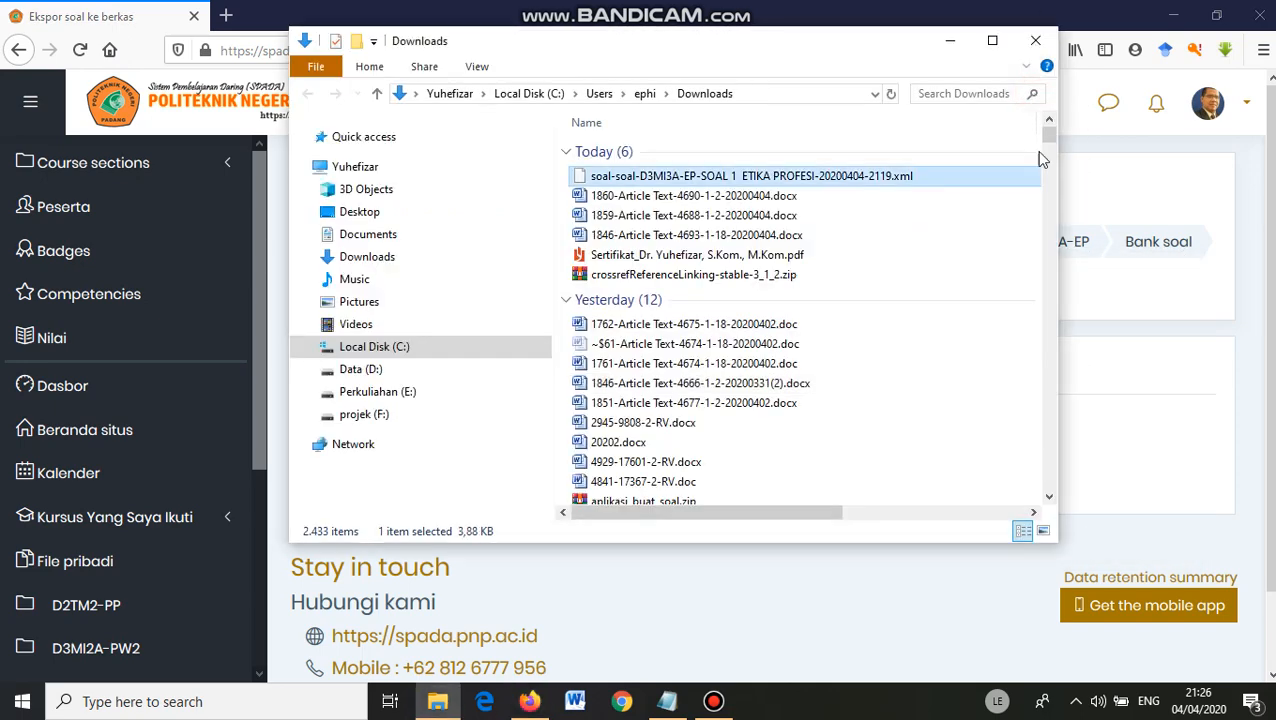
pyautogui.click(958, 44)
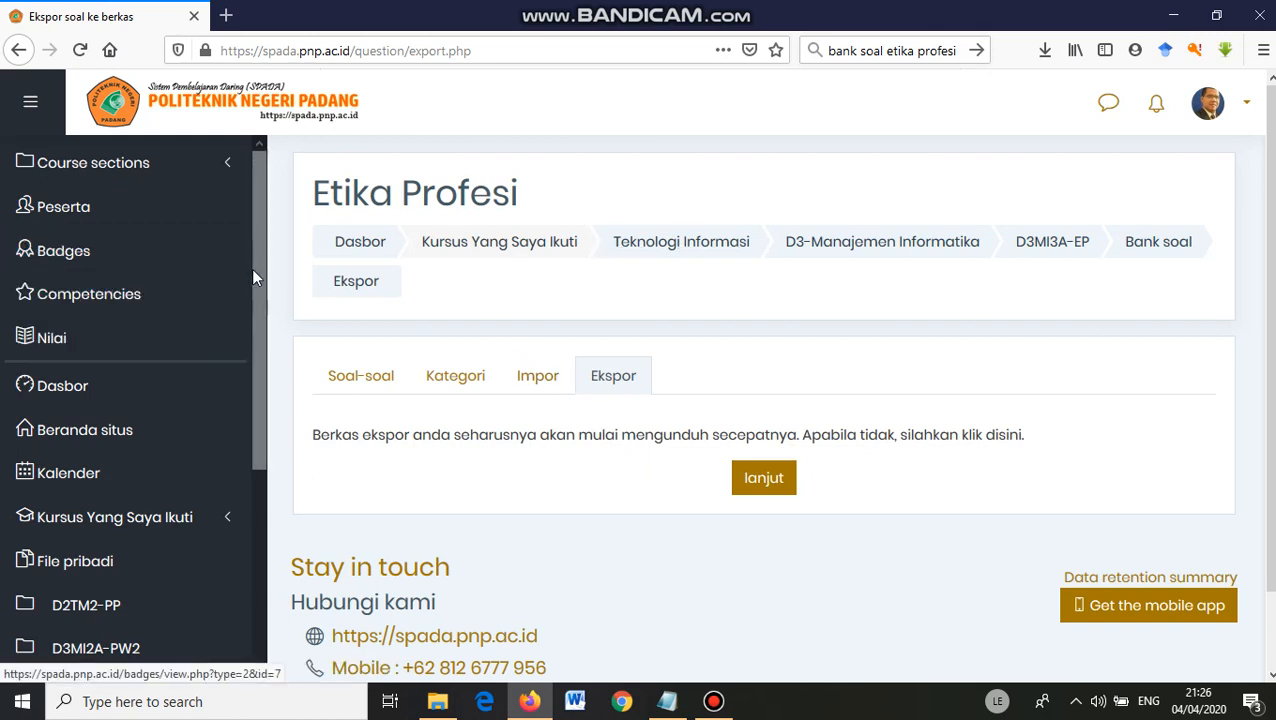
pyautogui.moveTo(262, 276); pyautogui.dragTo(279, 521)
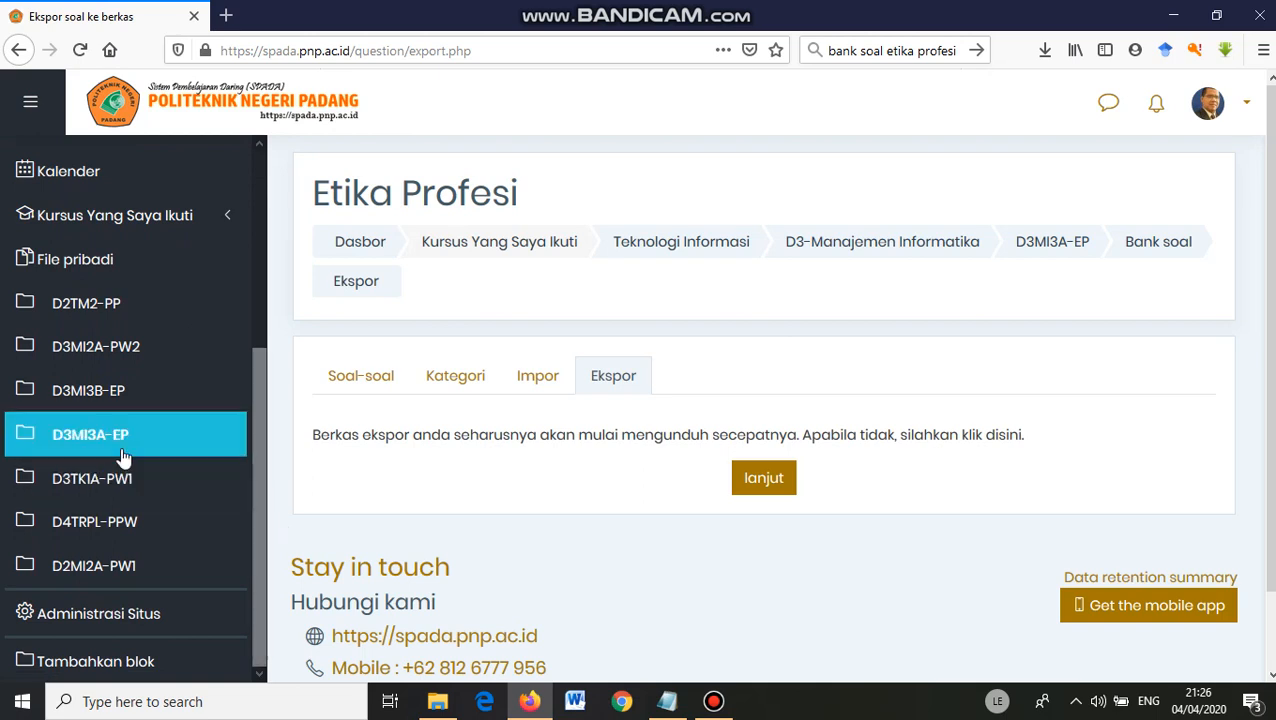
# Step: Open the D3MI3B-EP course's full administration page to reach Bank soal > Impor
pyautogui.click(82, 393)
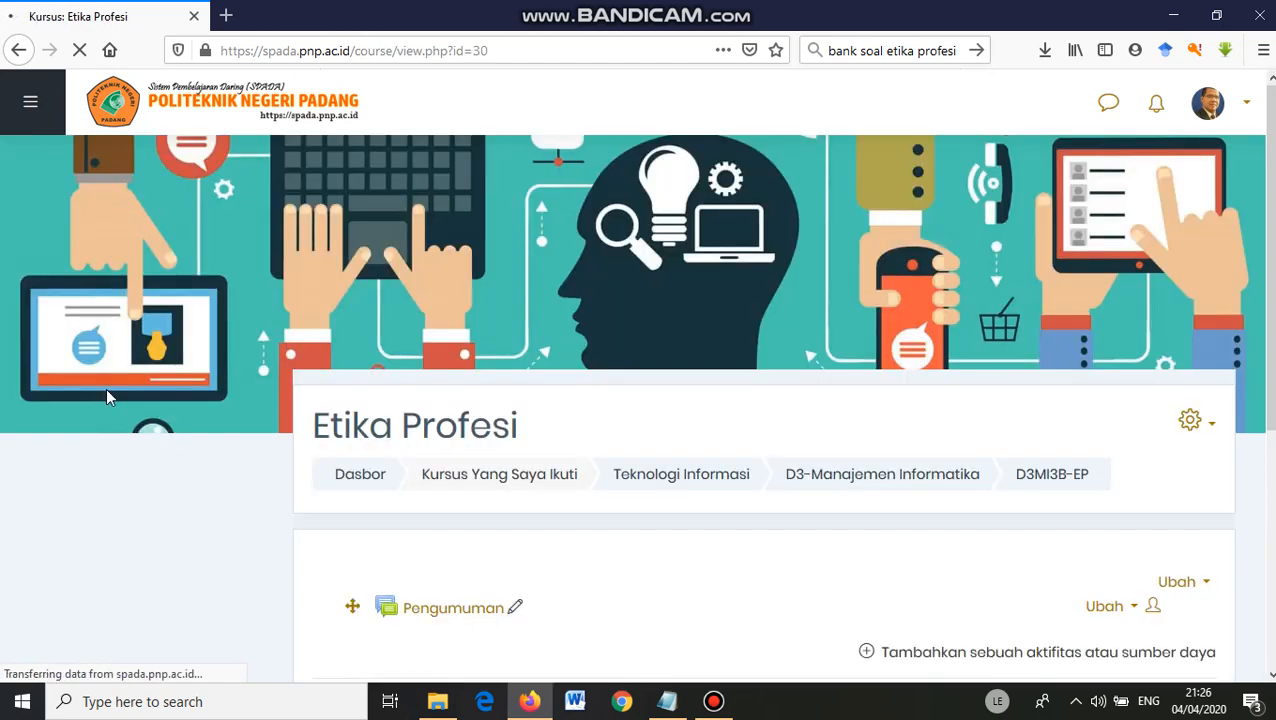
pyautogui.scroll(-5, 1114, 424)
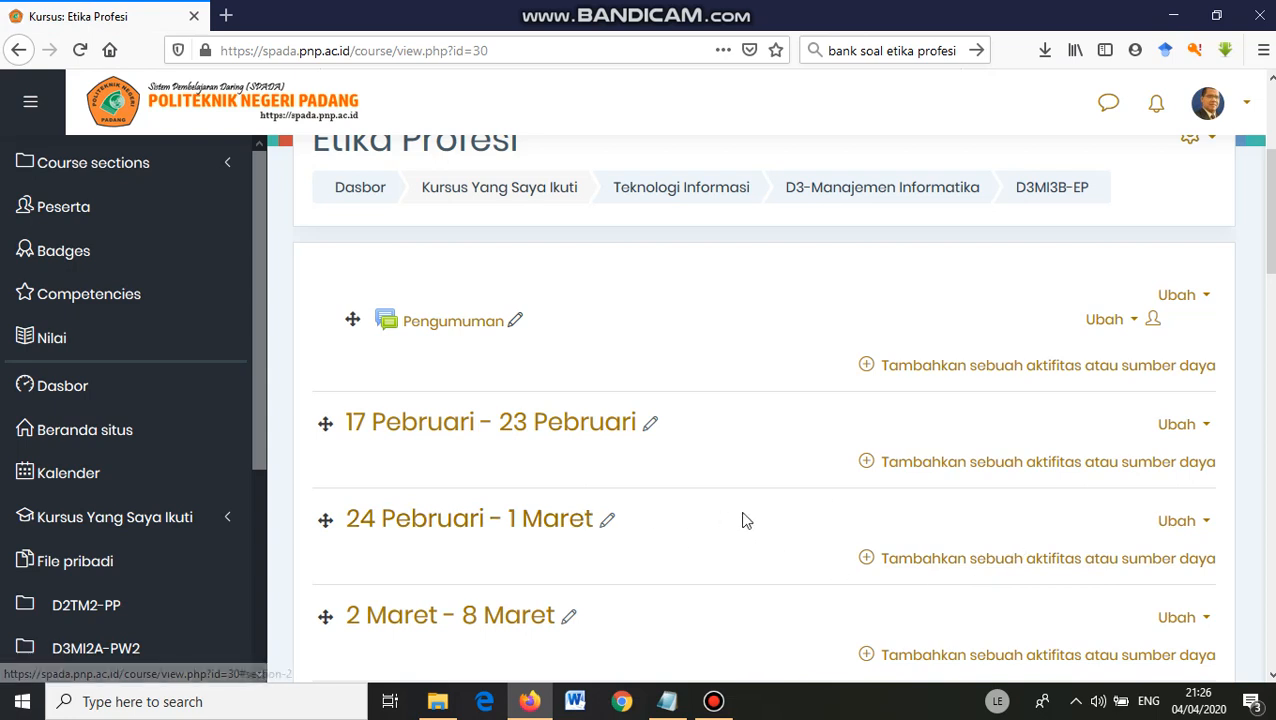
pyautogui.scroll(2, 745, 485)
pyautogui.scroll(-2, 849, 587)
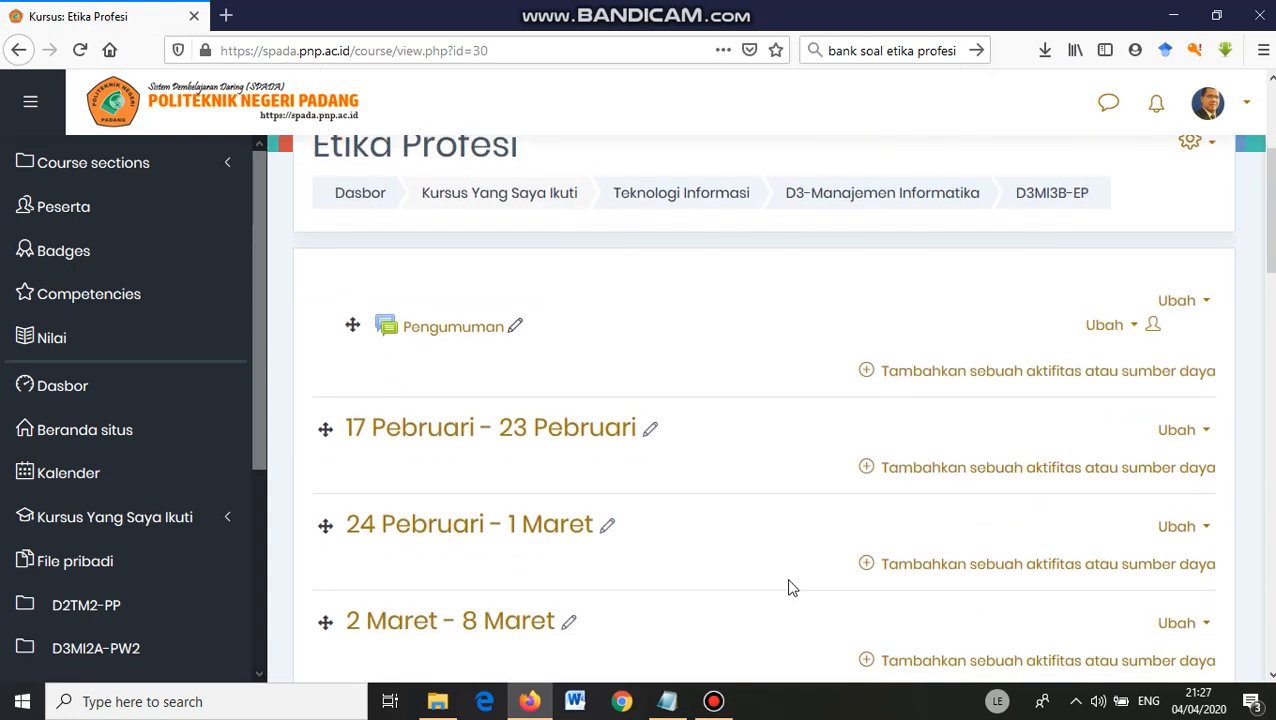
pyautogui.scroll(4, 1213, 315)
pyautogui.click(1212, 334)
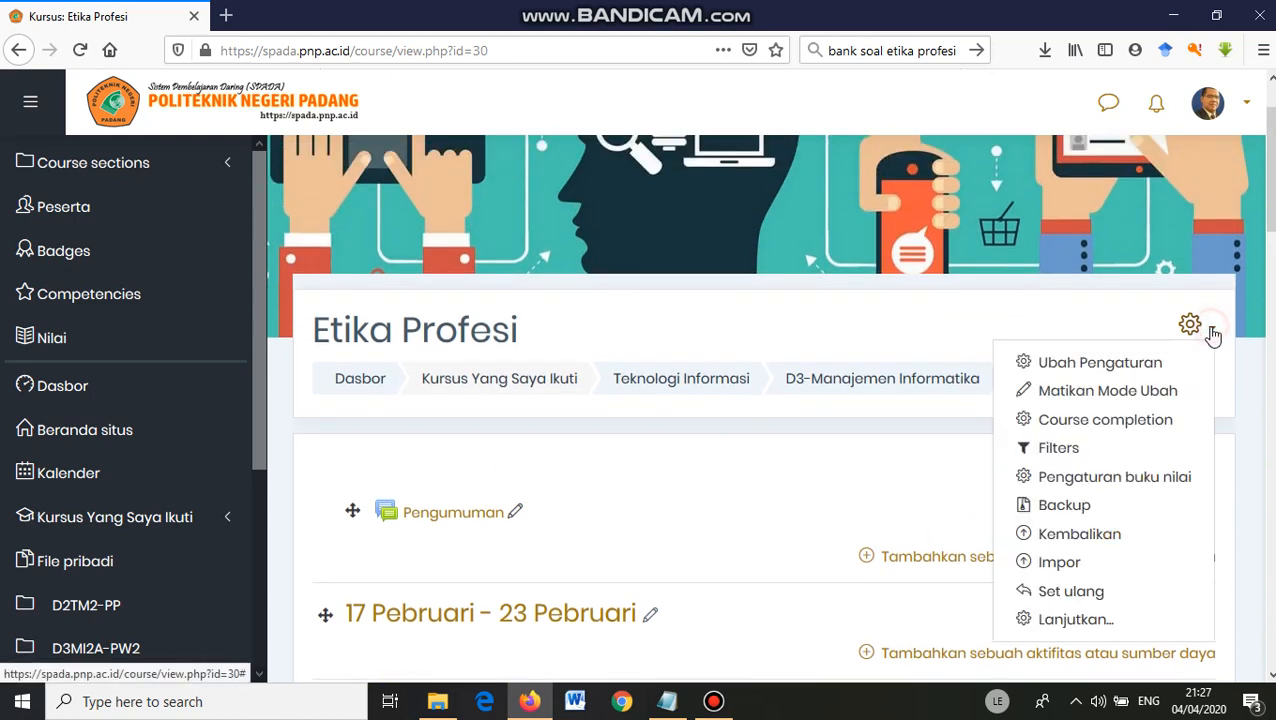
pyautogui.click(1061, 624)
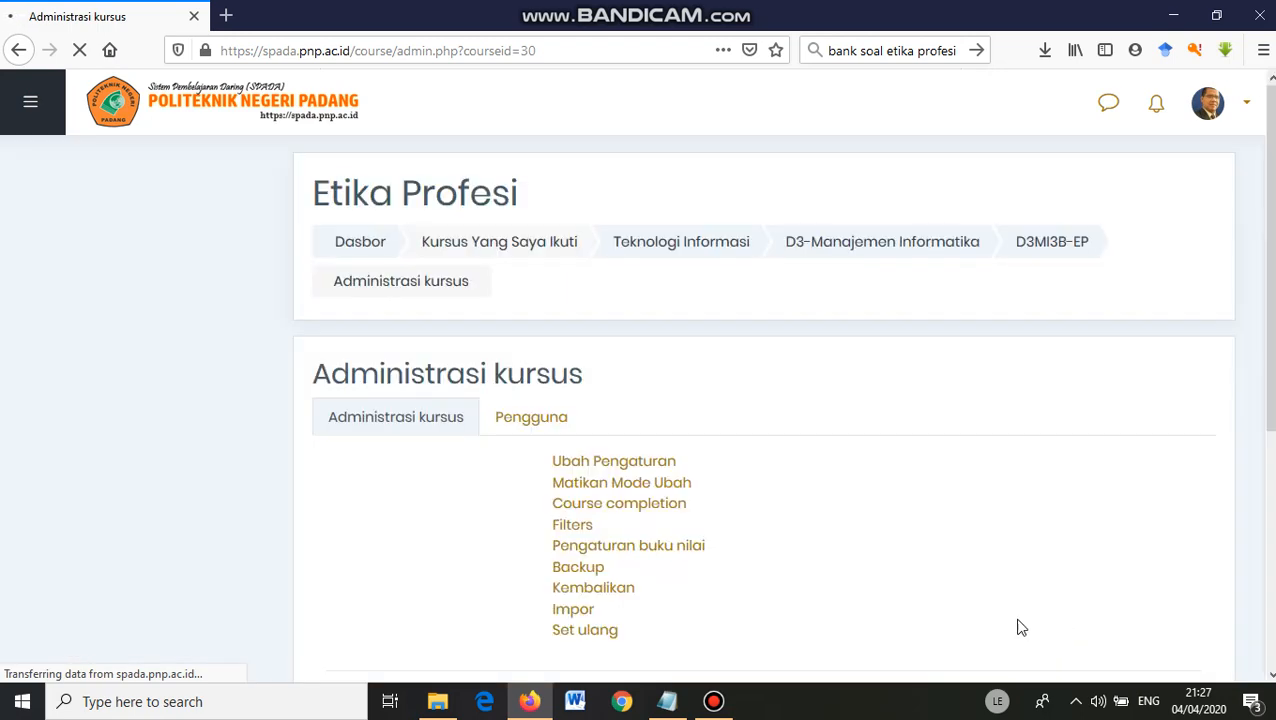
pyautogui.scroll(-7, 641, 407)
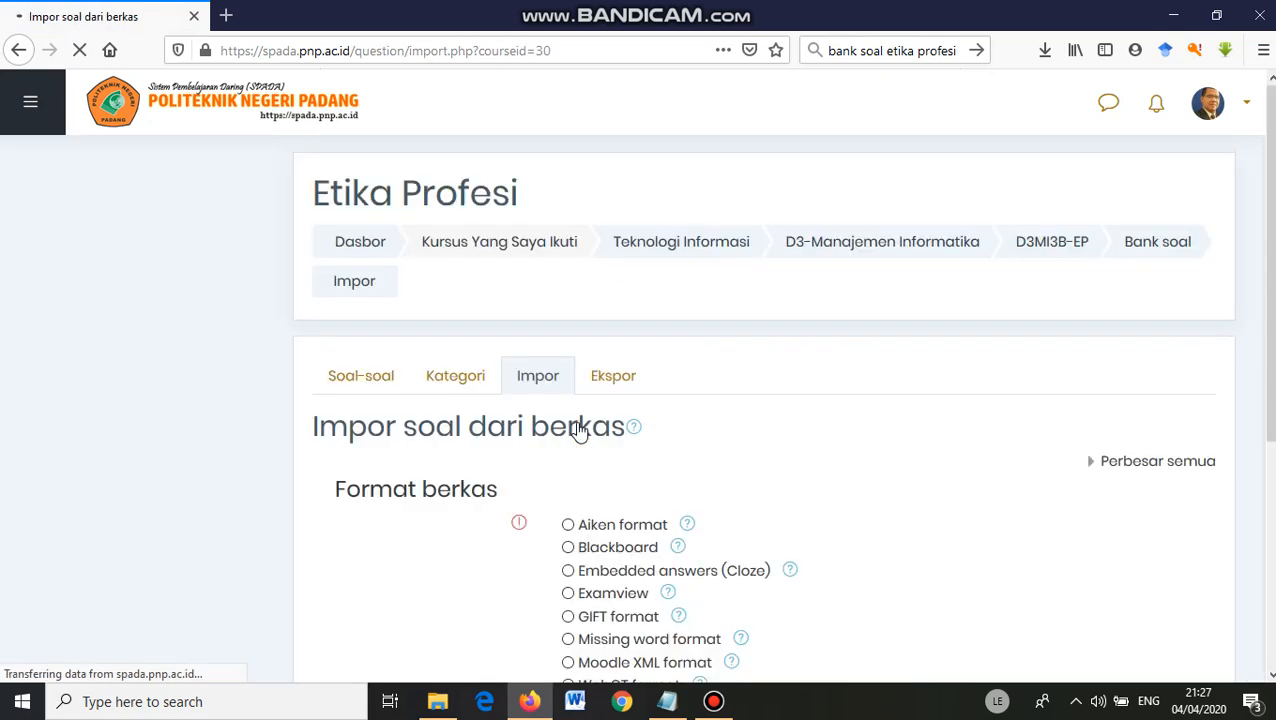
# Step: Choose Moodle XML as the question import file format
pyautogui.scroll(-3, 706, 464)
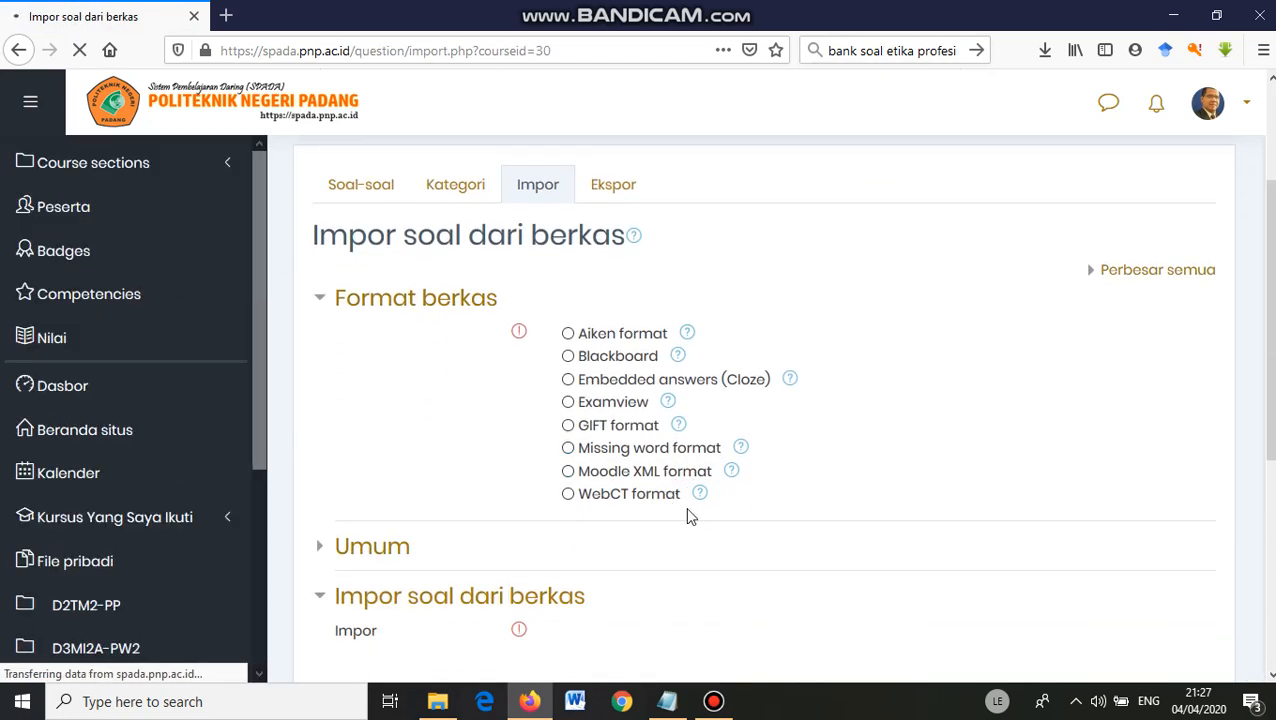
pyautogui.click(571, 476)
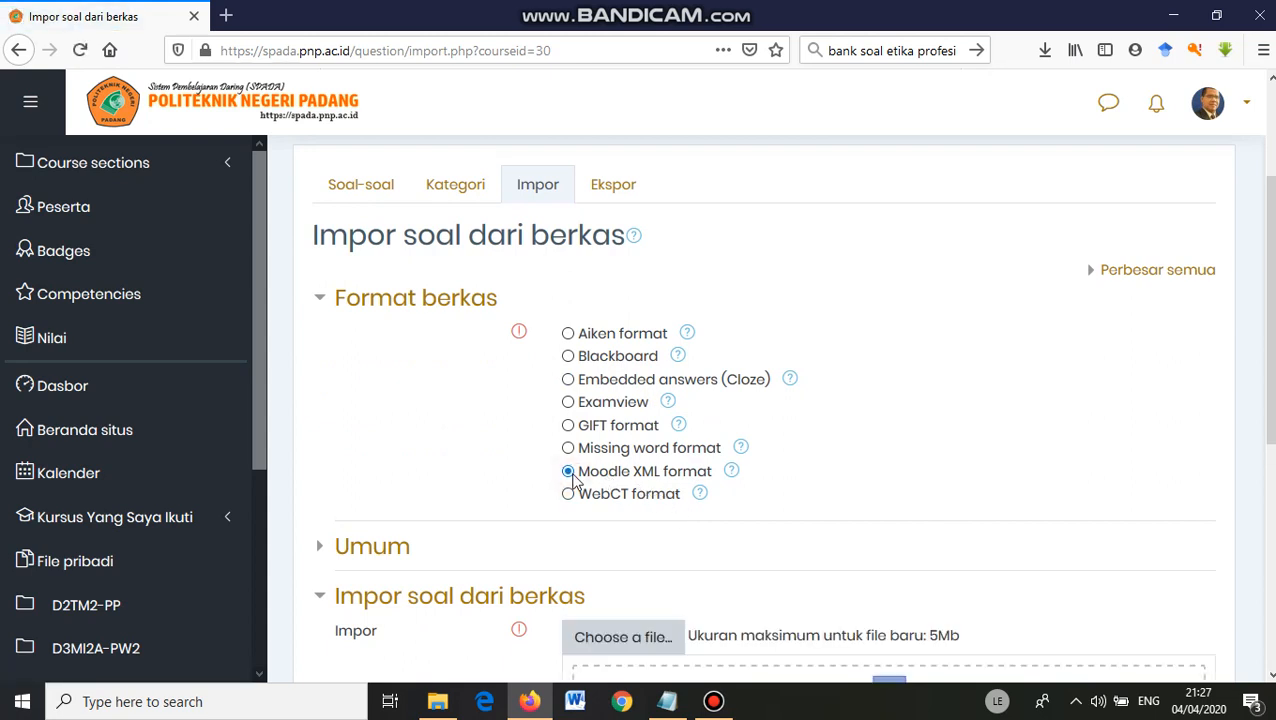
pyautogui.scroll(-2, 629, 476)
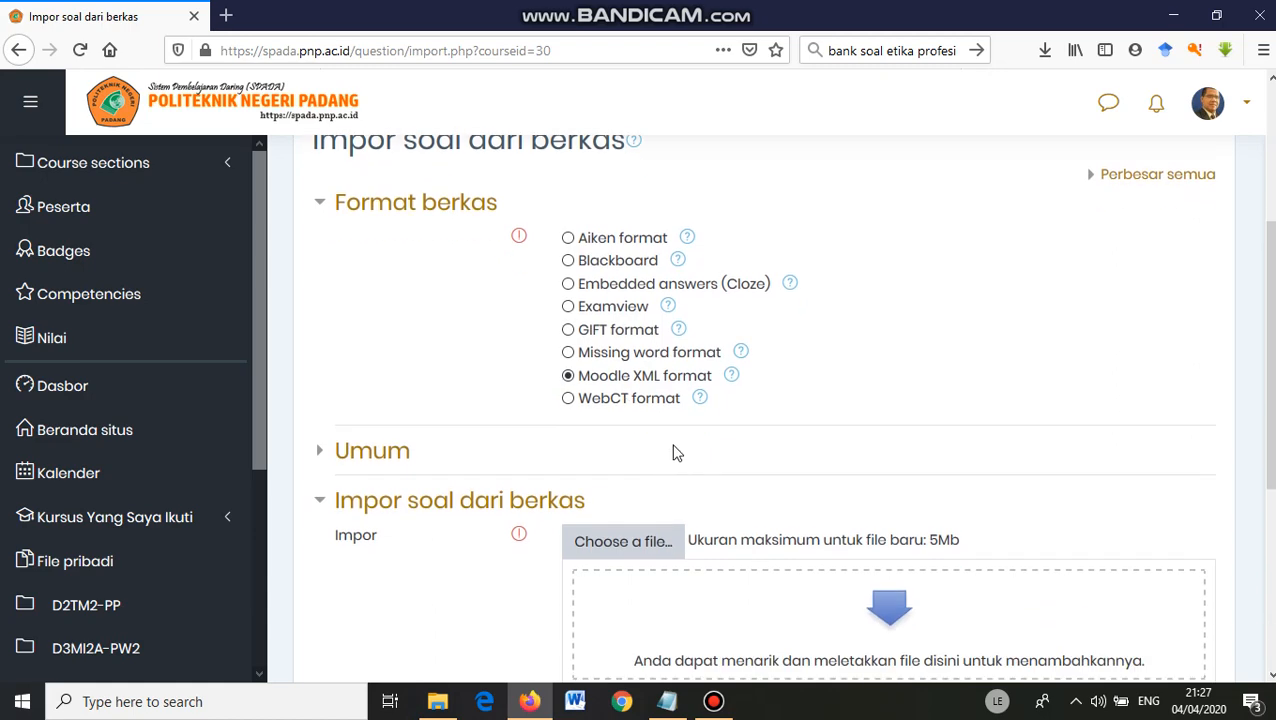
pyautogui.scroll(-3, 625, 444)
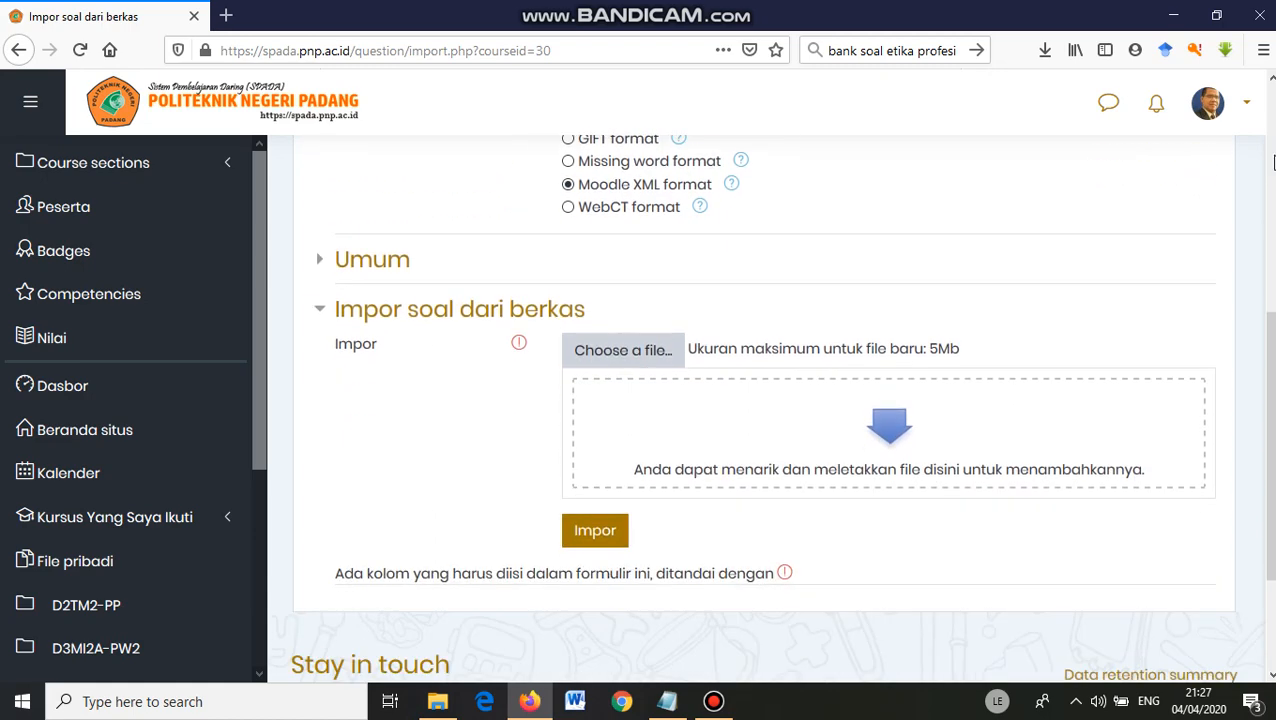
# Step: Drag the downloaded SOAL 1 ETIKA PROFESI XML file into the drop zone and import it
pyautogui.click(1216, 16)
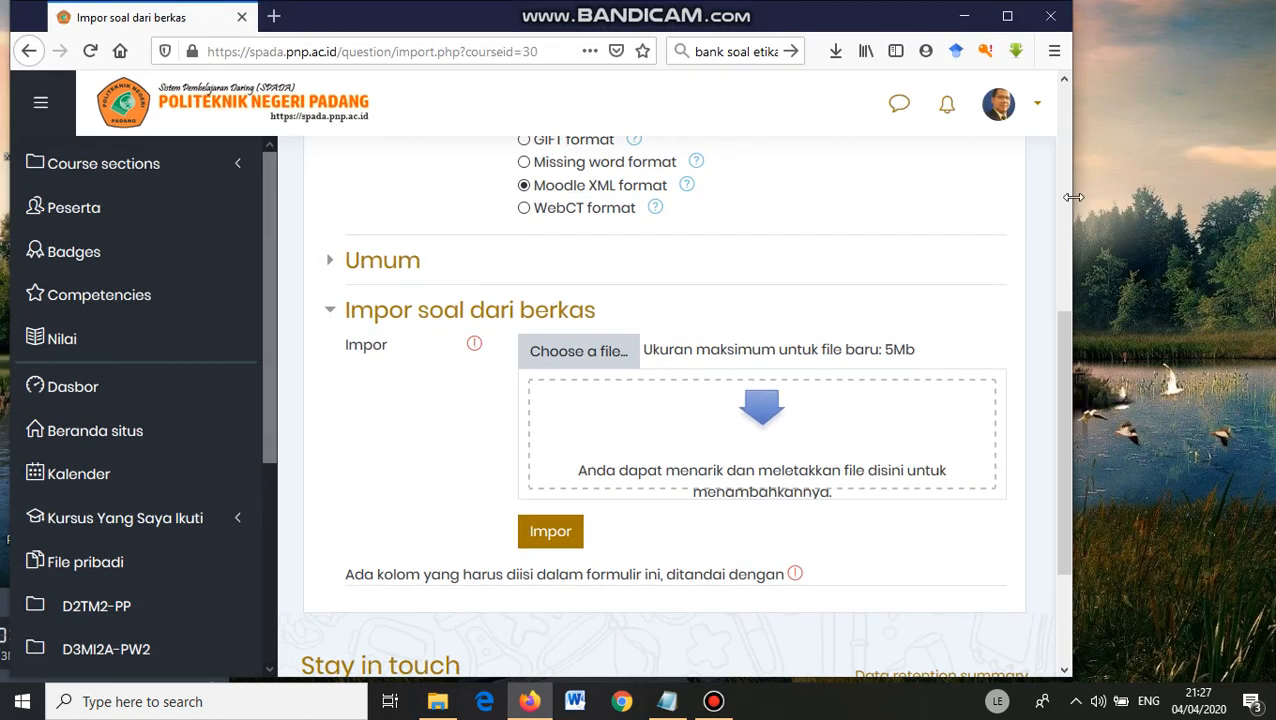
pyautogui.moveTo(1071, 190); pyautogui.dragTo(681, 268)
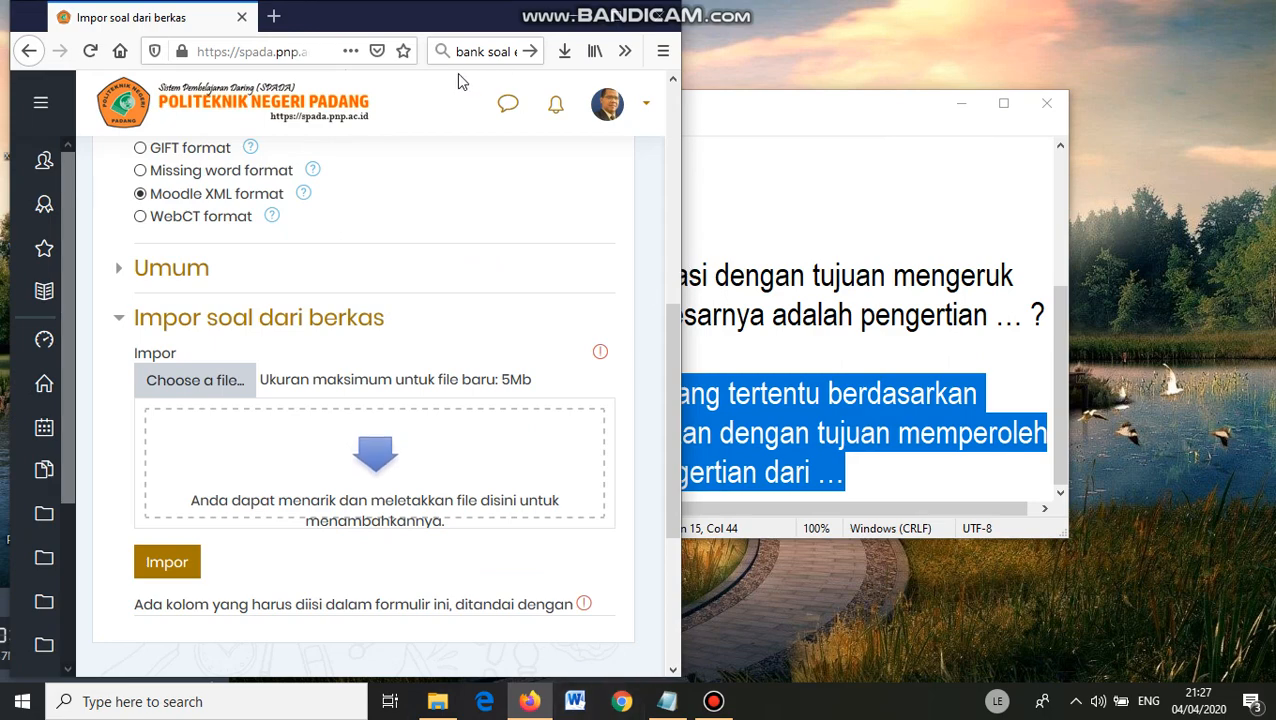
pyautogui.click(564, 51)
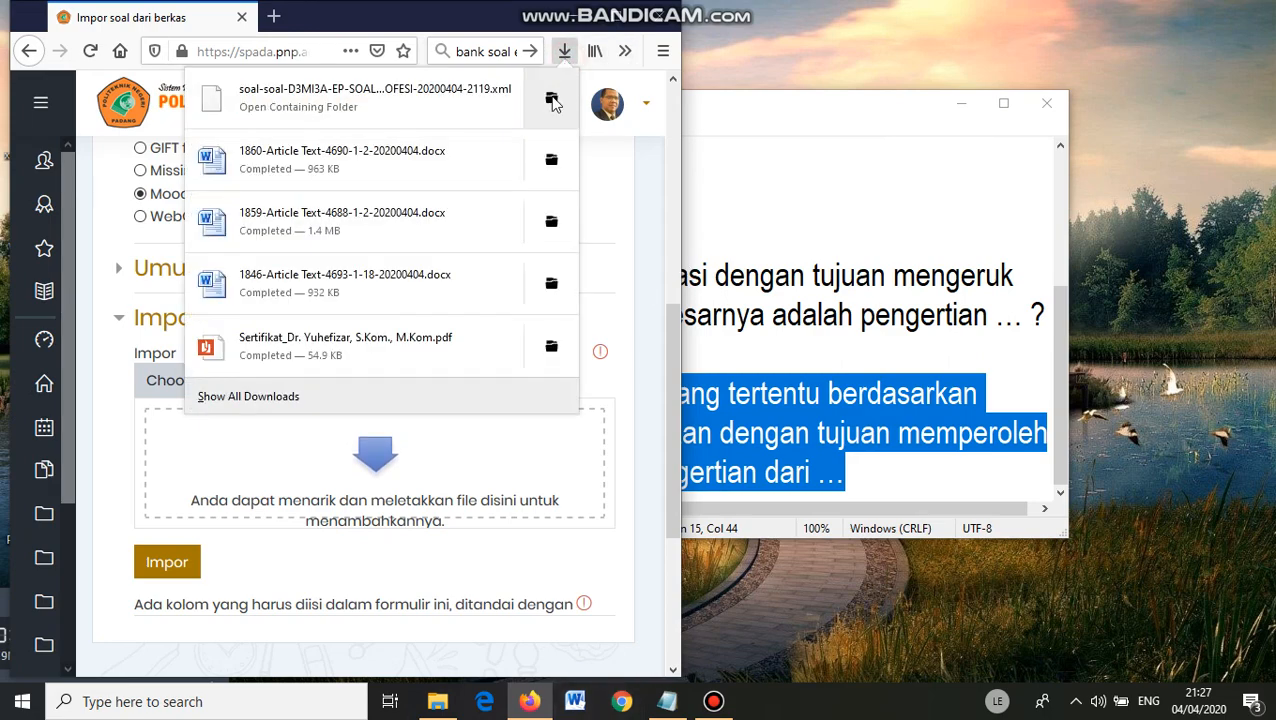
pyautogui.click(553, 103)
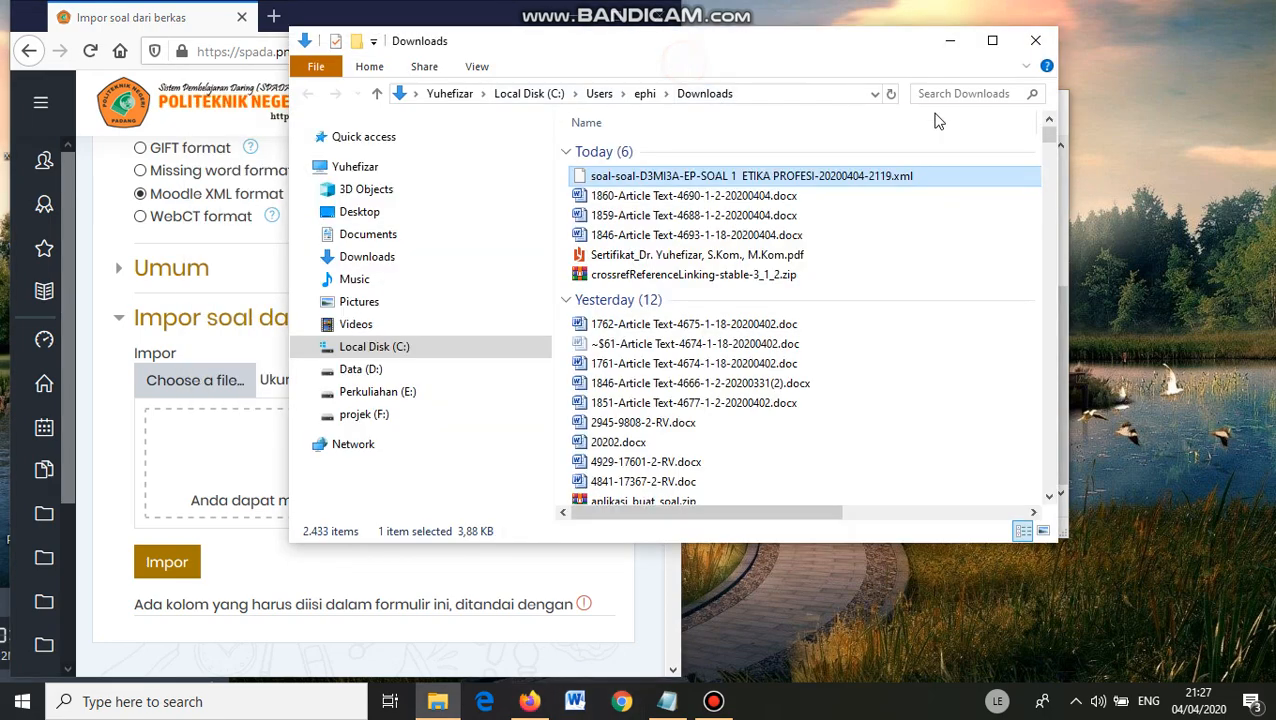
pyautogui.moveTo(782, 66); pyautogui.dragTo(1057, 104)
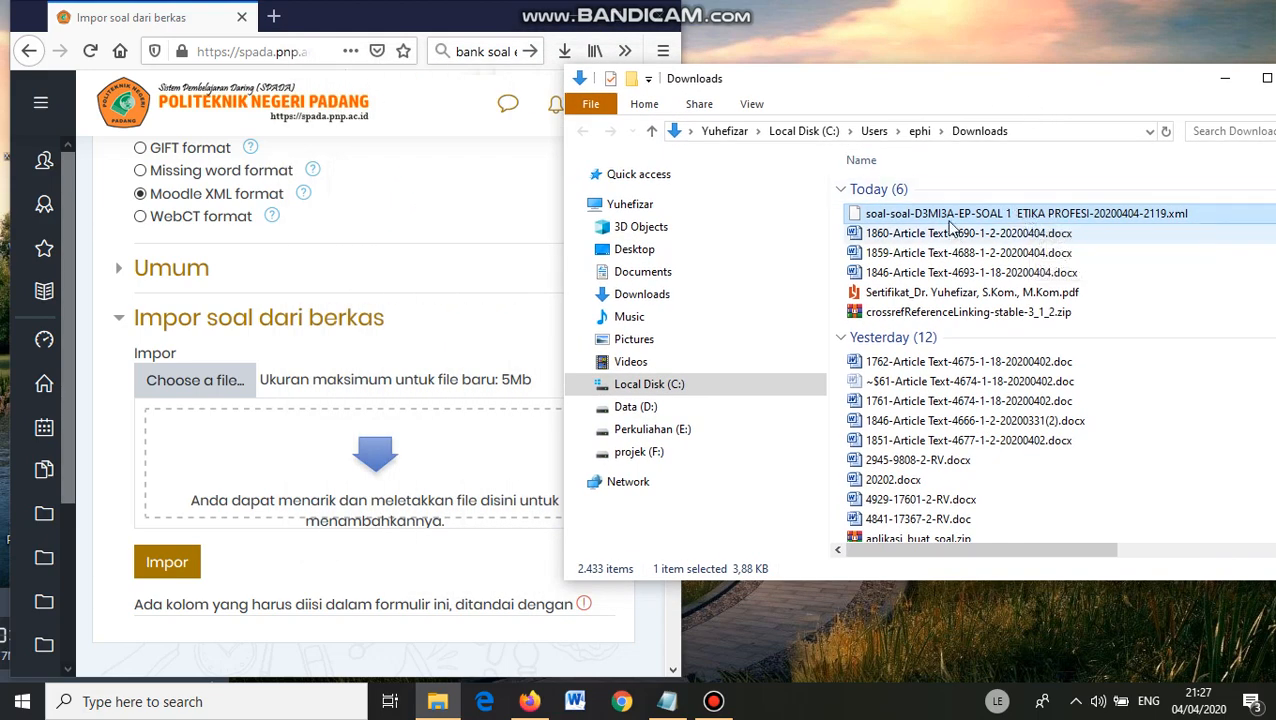
pyautogui.moveTo(1006, 218); pyautogui.dragTo(374, 450)
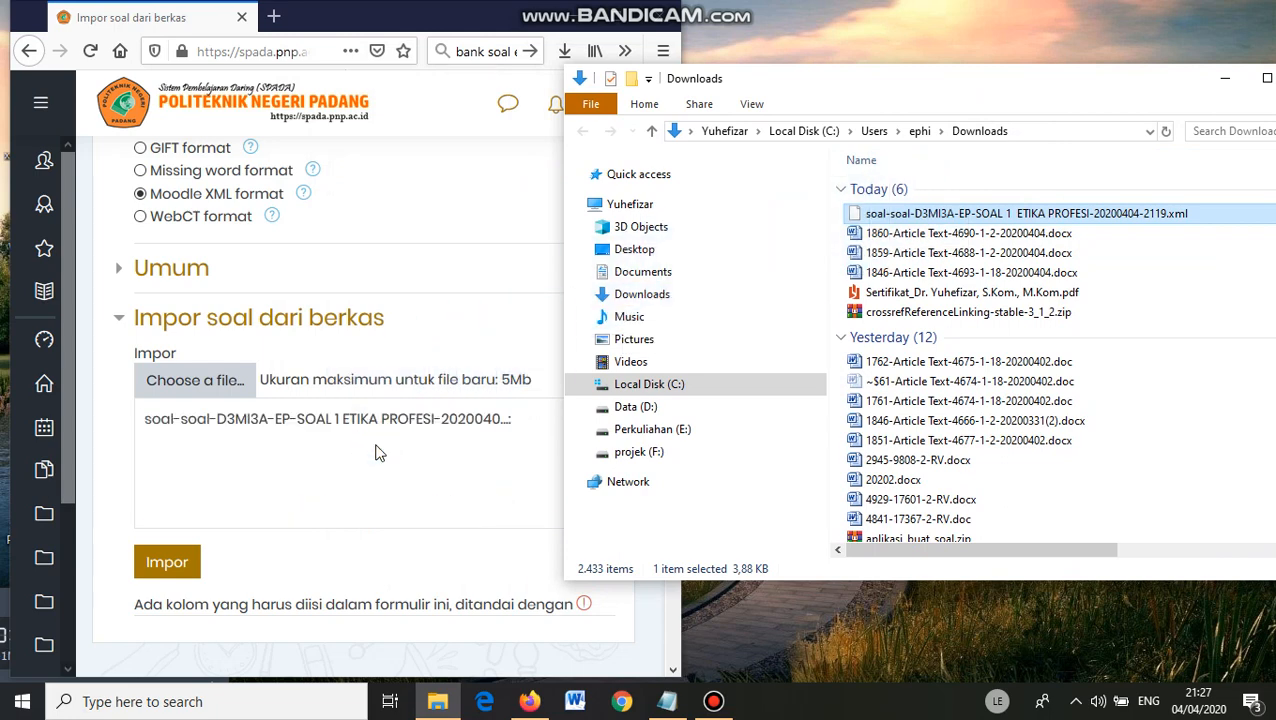
pyautogui.click(1223, 84)
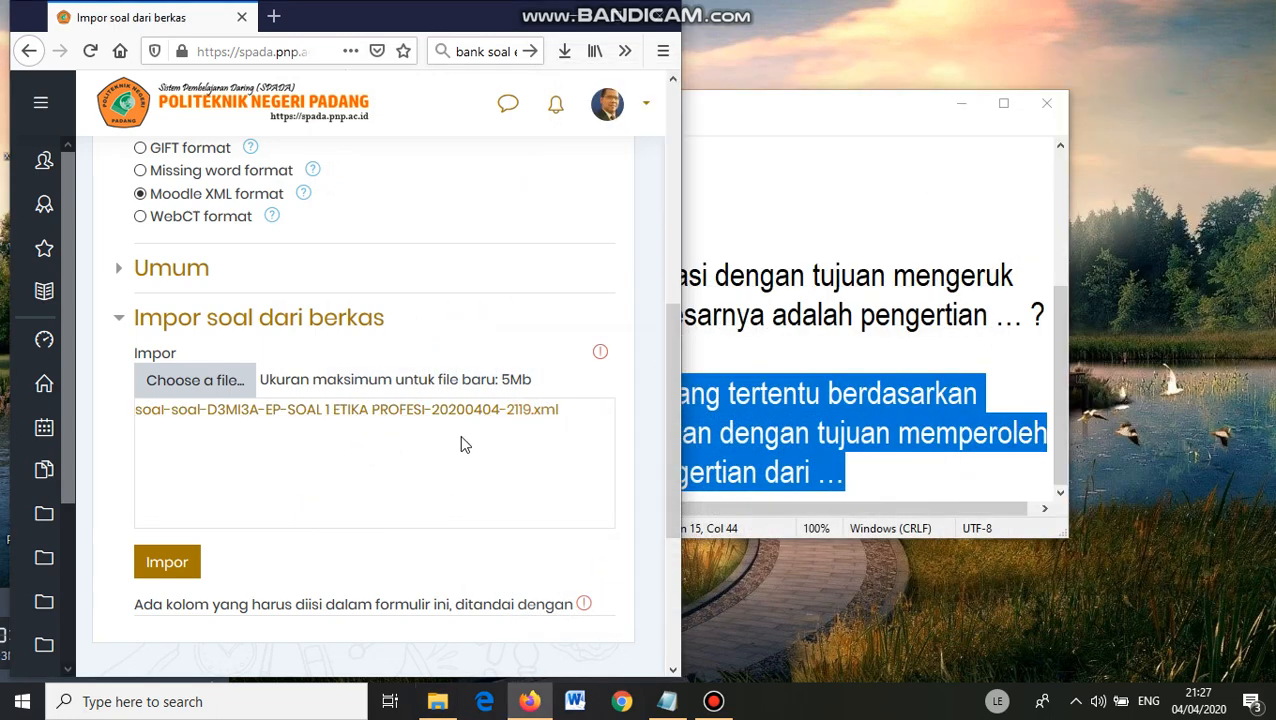
pyautogui.click(165, 561)
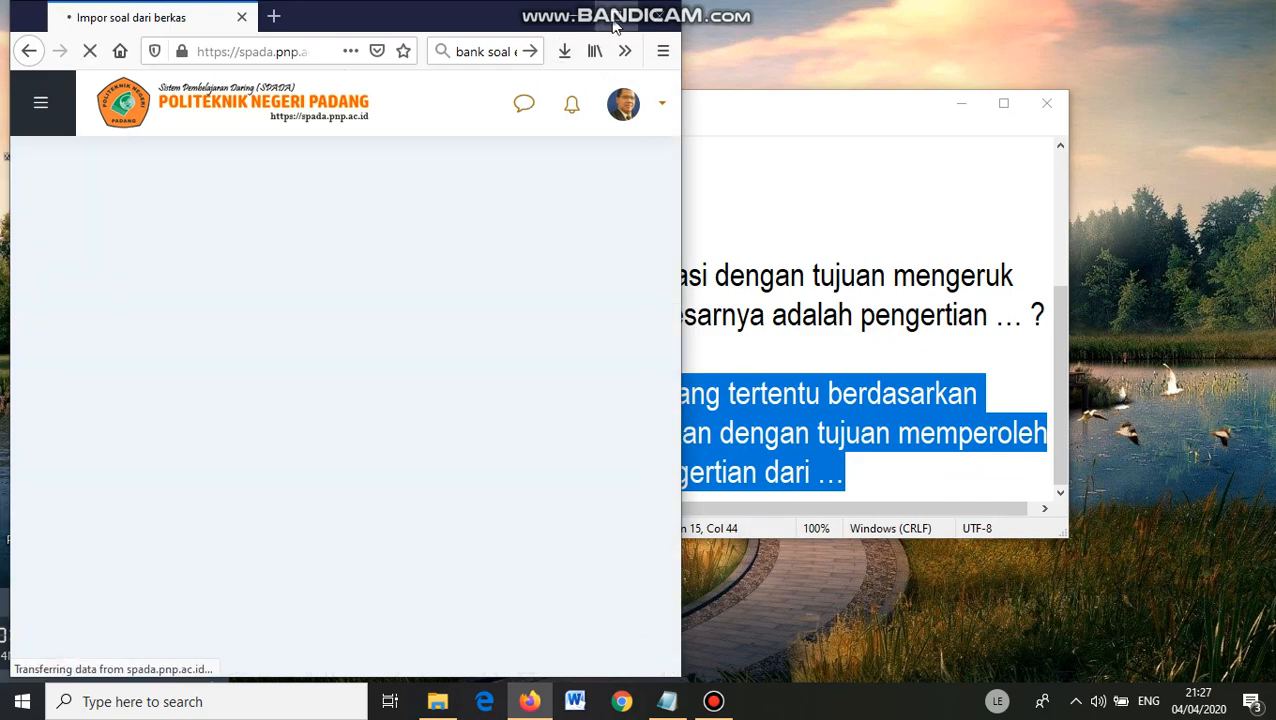
pyautogui.doubleClick(612, 27)
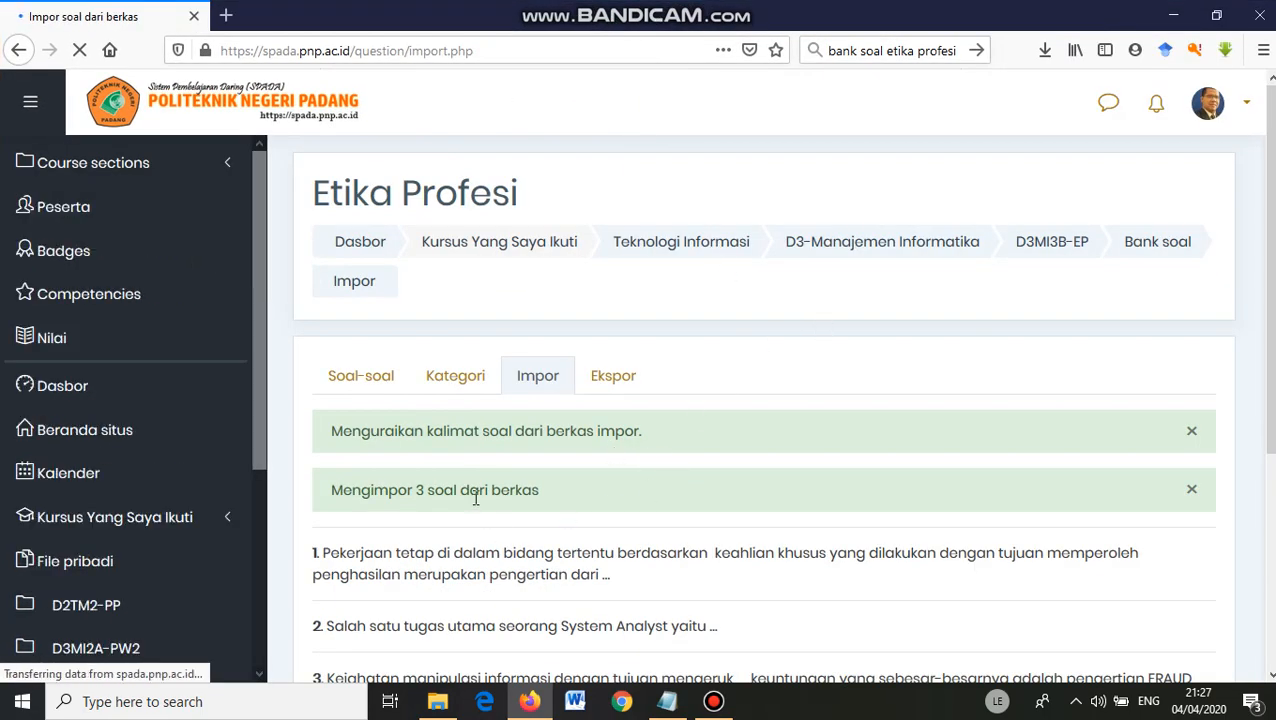
# Step: Continue past the import results and return to the D3MI3B-EP course page
pyautogui.scroll(-3, 481, 480)
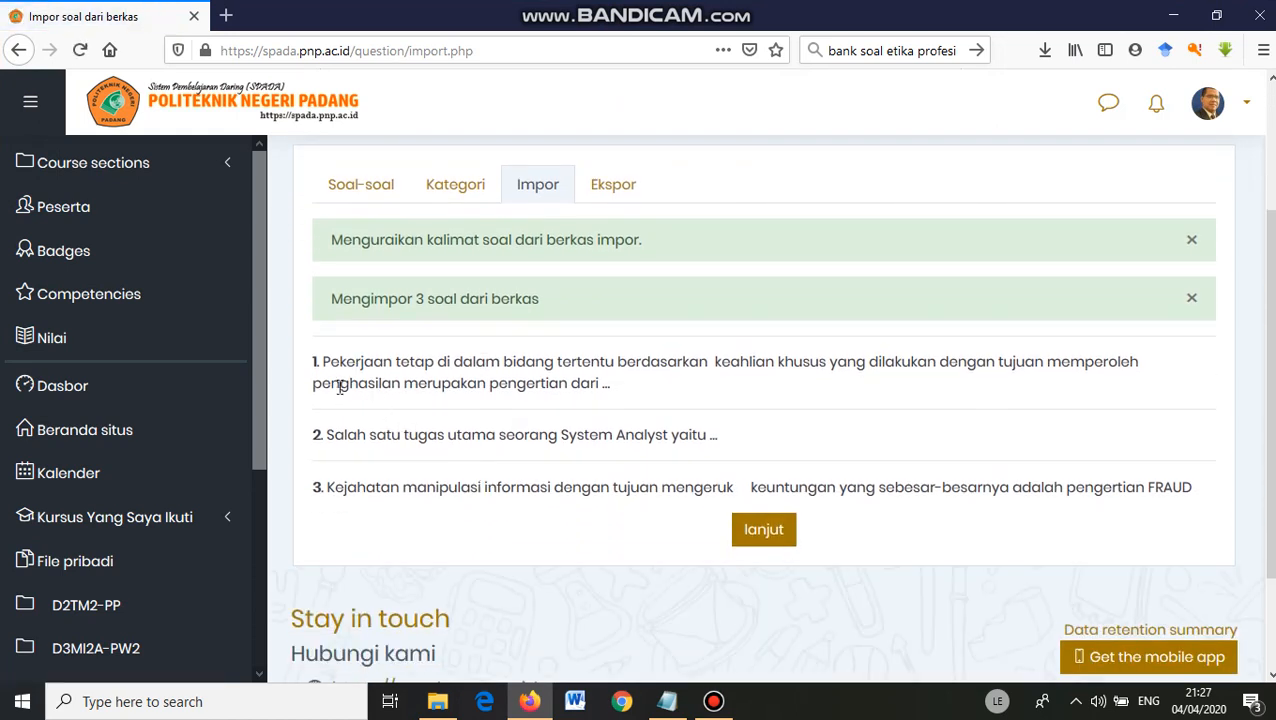
pyautogui.click(758, 535)
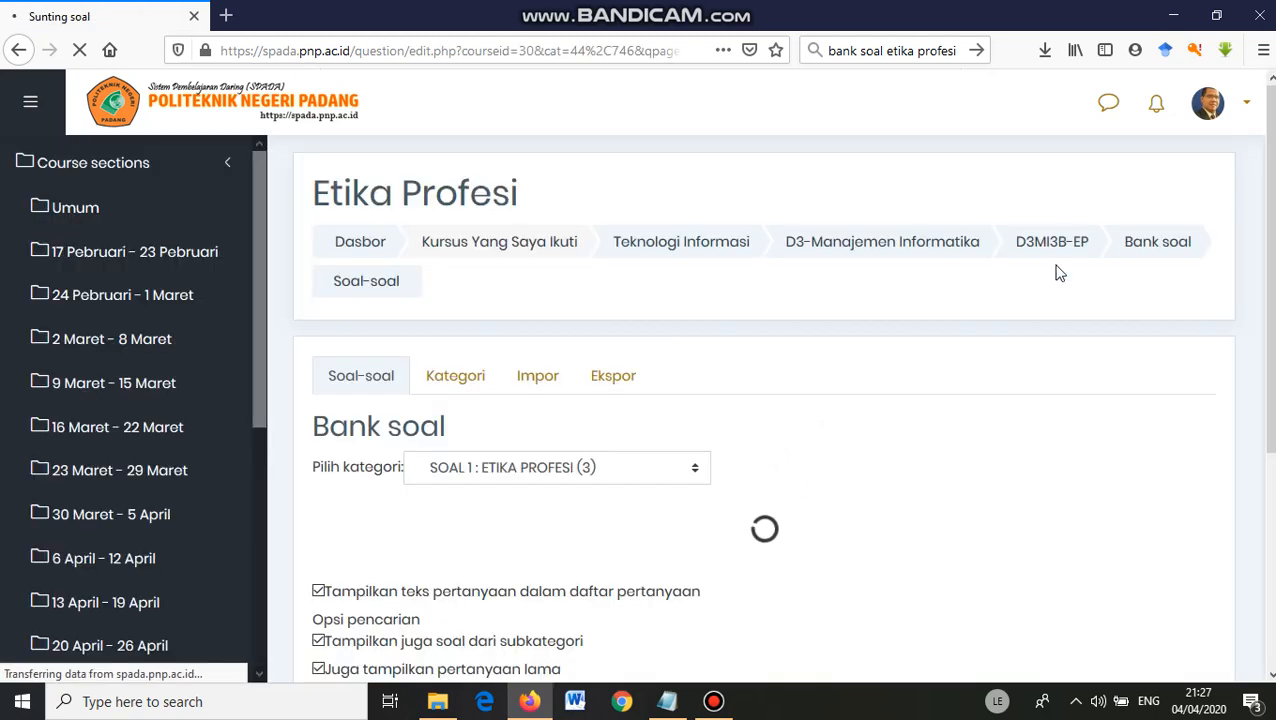
pyautogui.click(1075, 252)
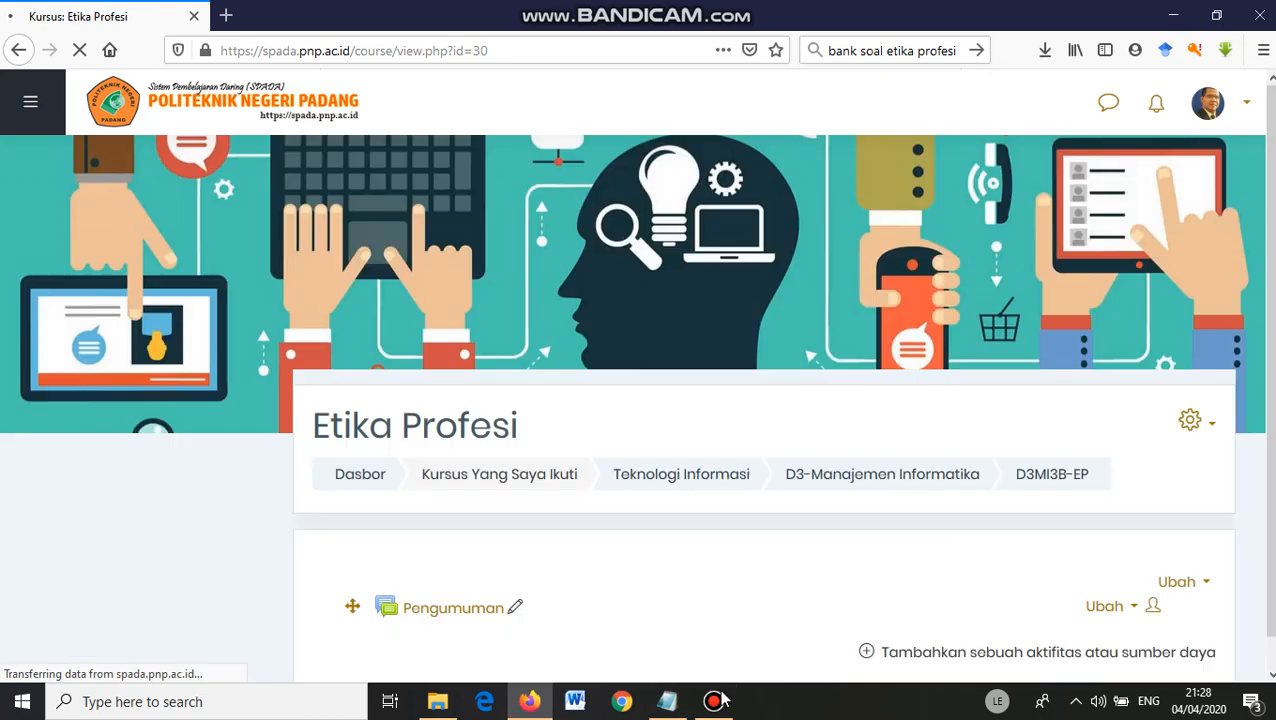
pyautogui.click(713, 701)
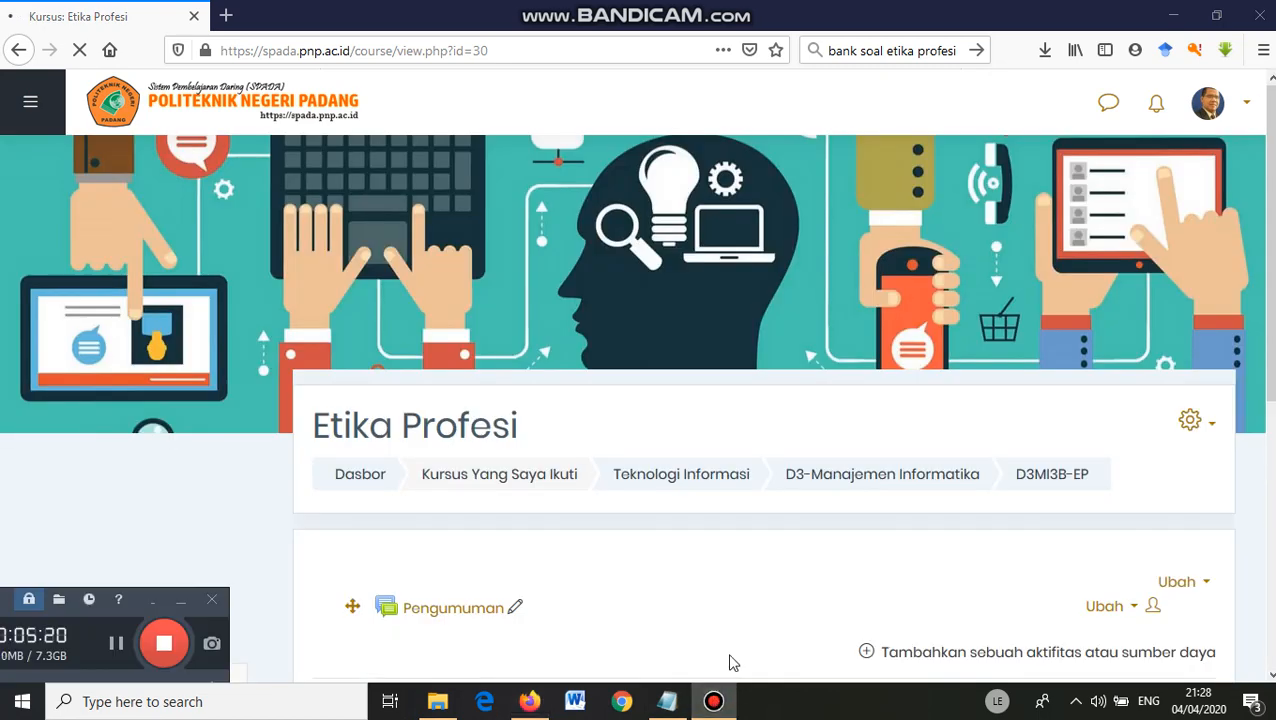
pyautogui.scroll(-4, 987, 523)
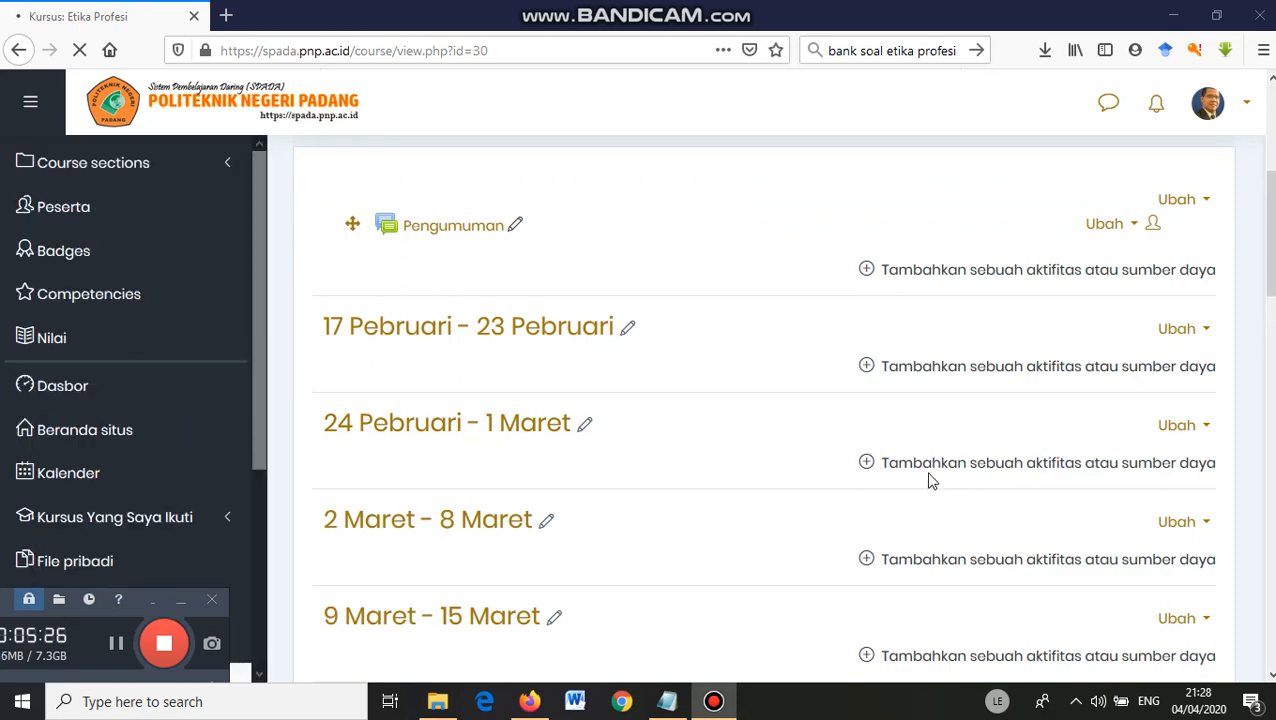
# Step: Add a Kuis activity to the 24 Pebruari - 1 Maret week
pyautogui.click(932, 466)
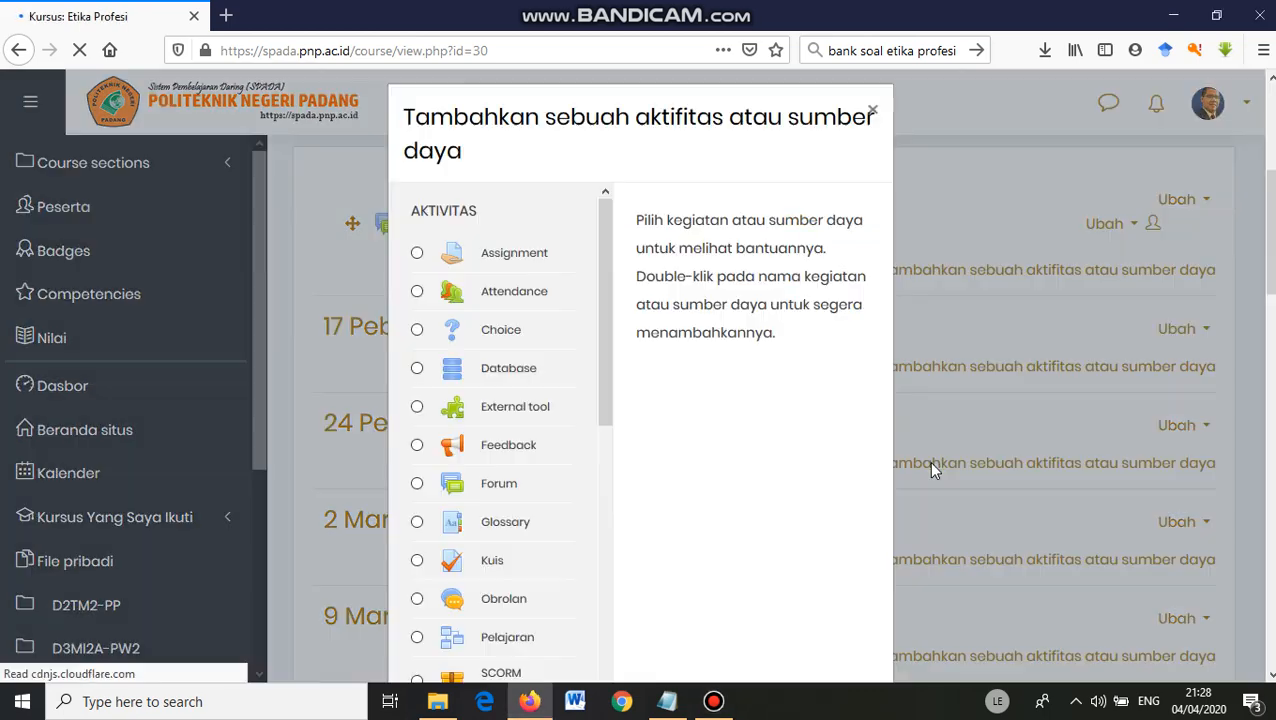
pyautogui.scroll(-3, 538, 470)
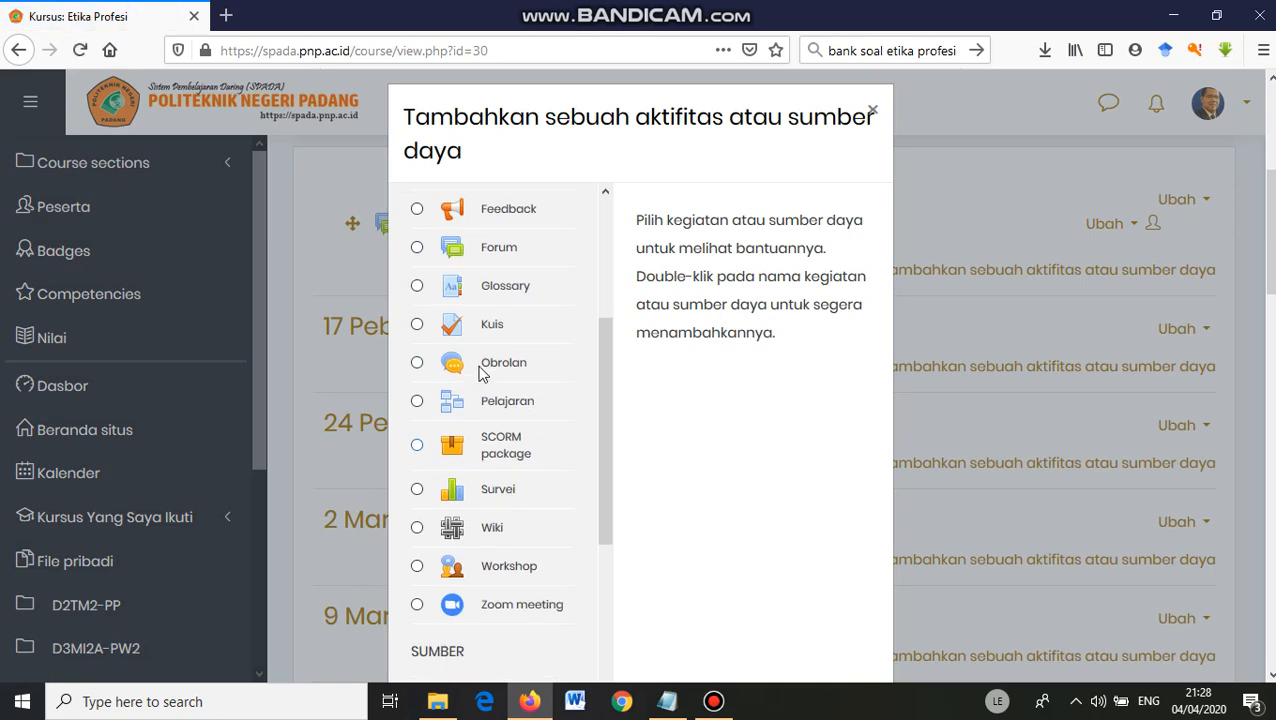
pyautogui.click(491, 330)
pyautogui.scroll(-5, 755, 521)
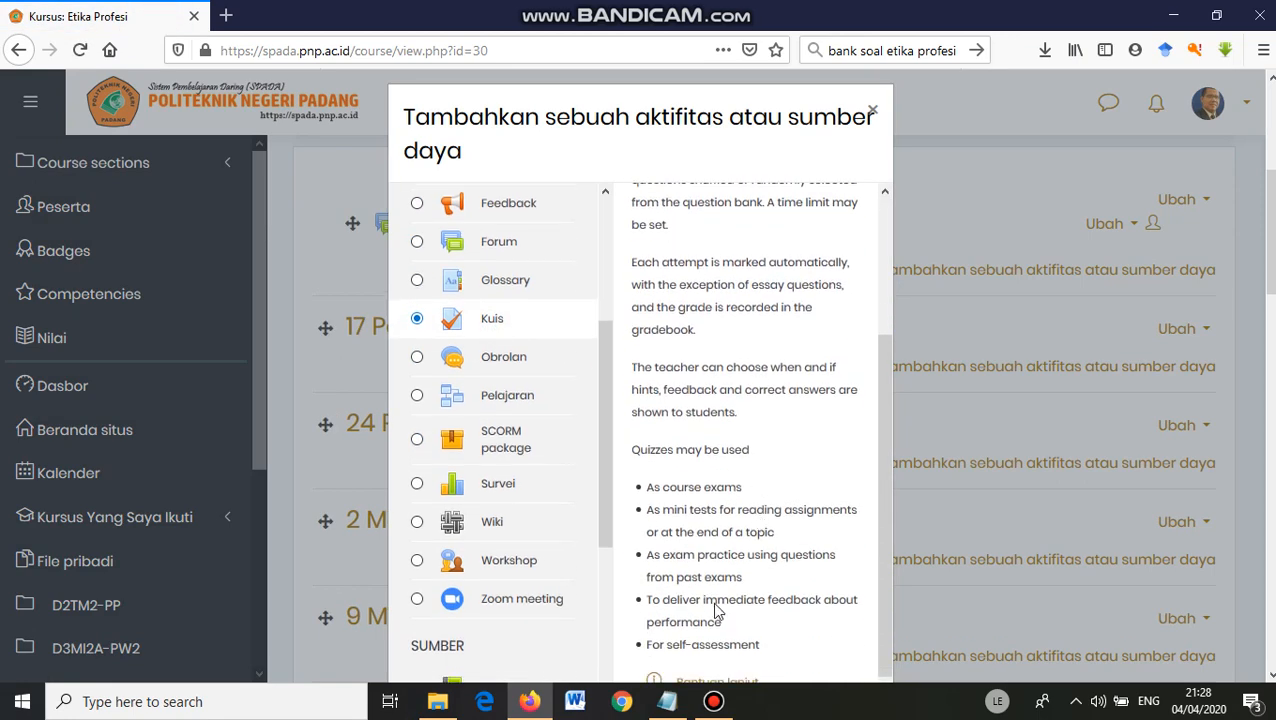
pyautogui.scroll(-3, 710, 607)
pyautogui.click(726, 339)
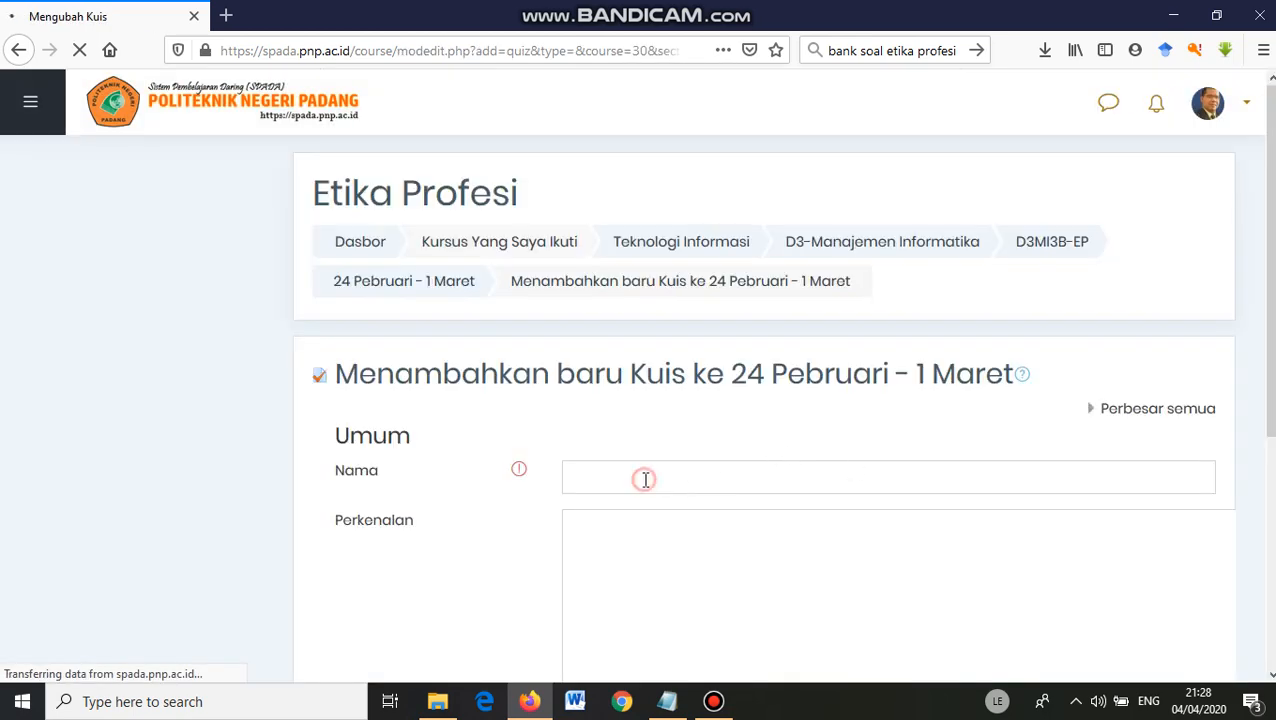
# Step: Review the quiz1 form's timing and Nilai sections, then save and display the quiz
pyautogui.click(646, 480)
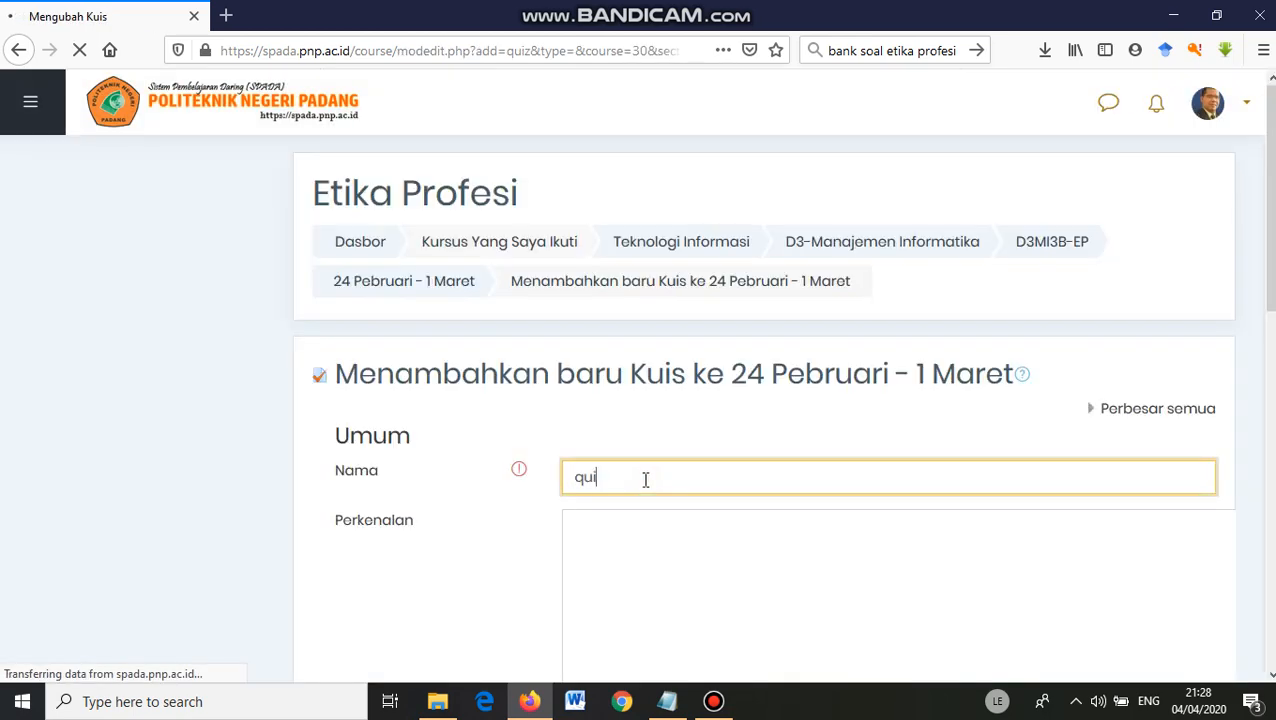
pyautogui.scroll(-2, 612, 521)
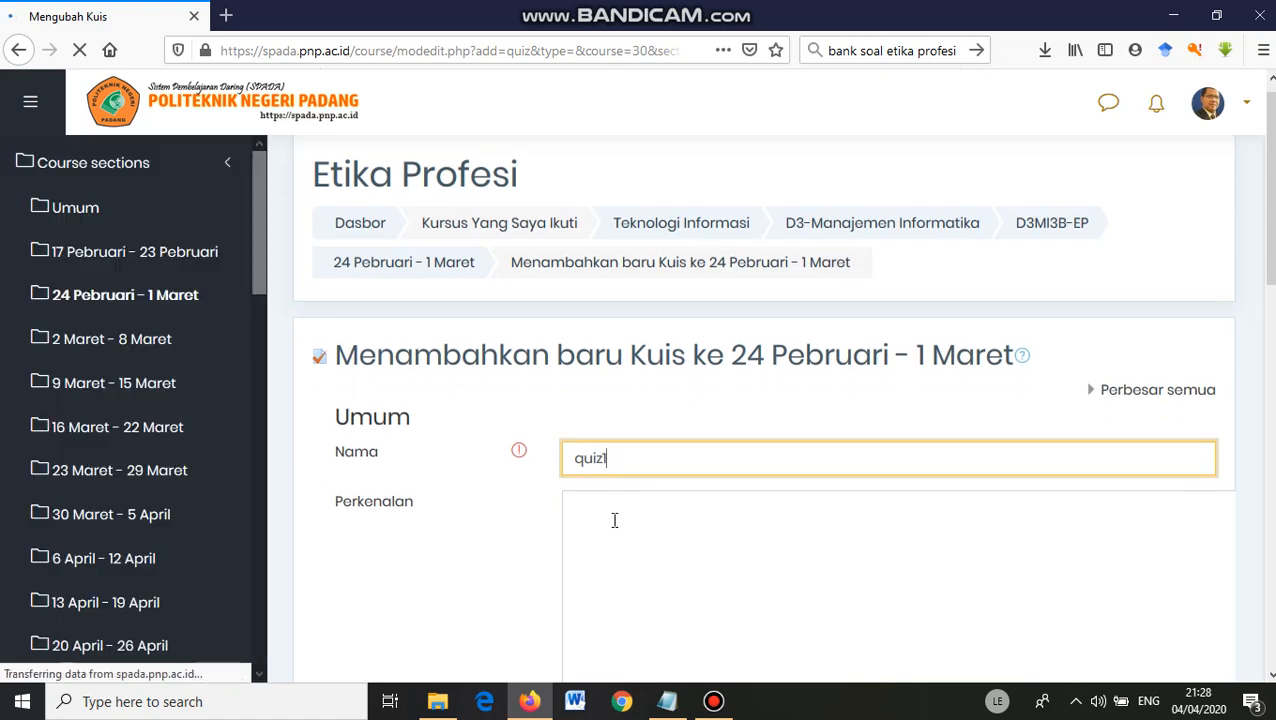
pyautogui.scroll(-8, 640, 472)
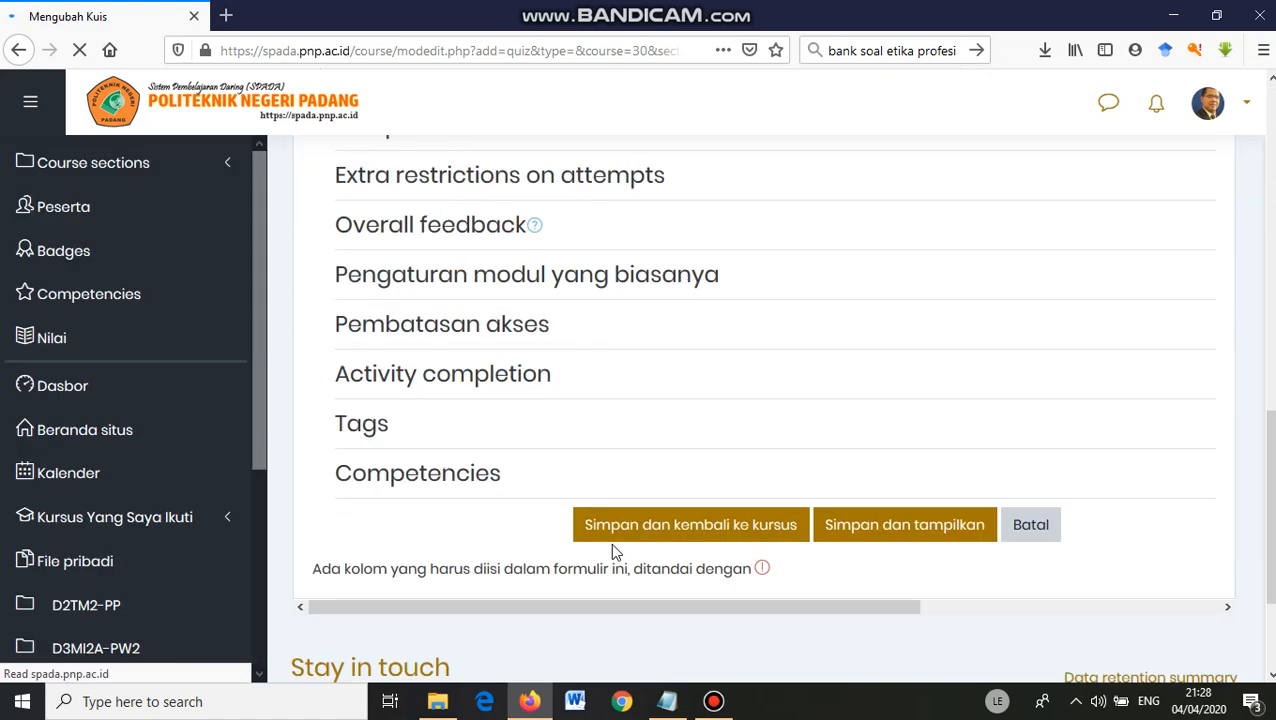
pyautogui.scroll(2, 612, 547)
pyautogui.scroll(2, 438, 170)
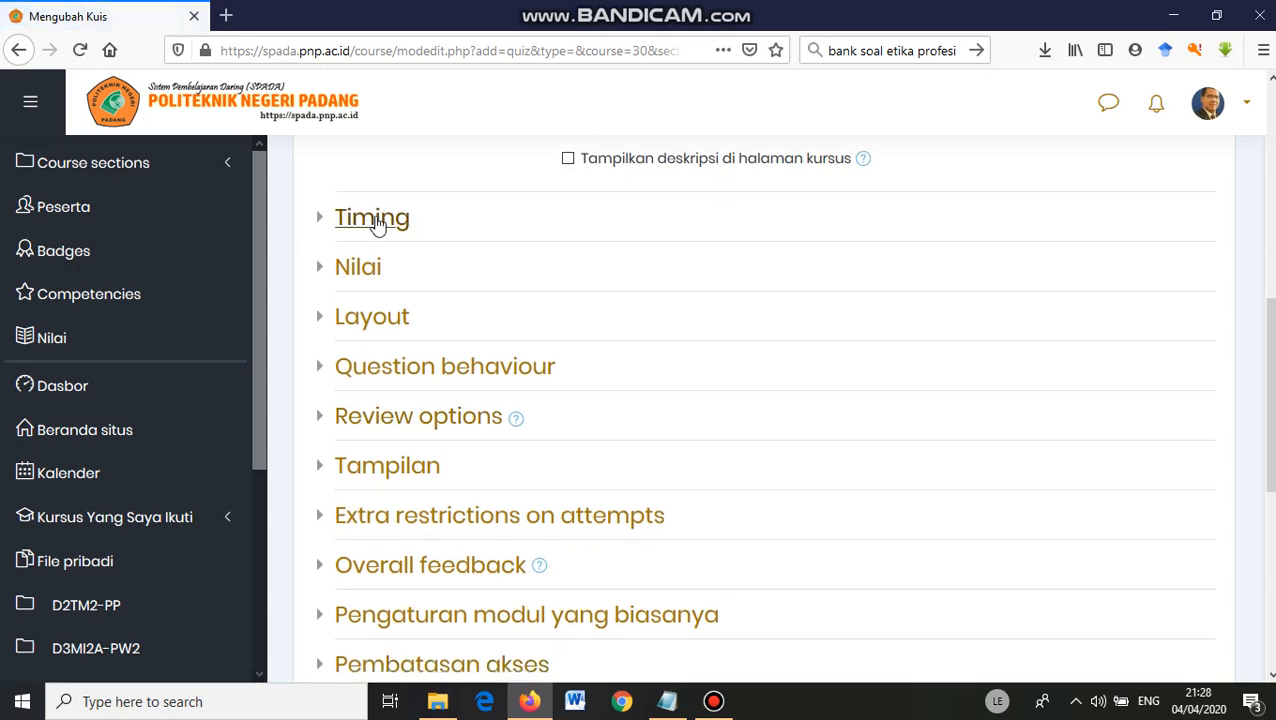
pyautogui.click(338, 224)
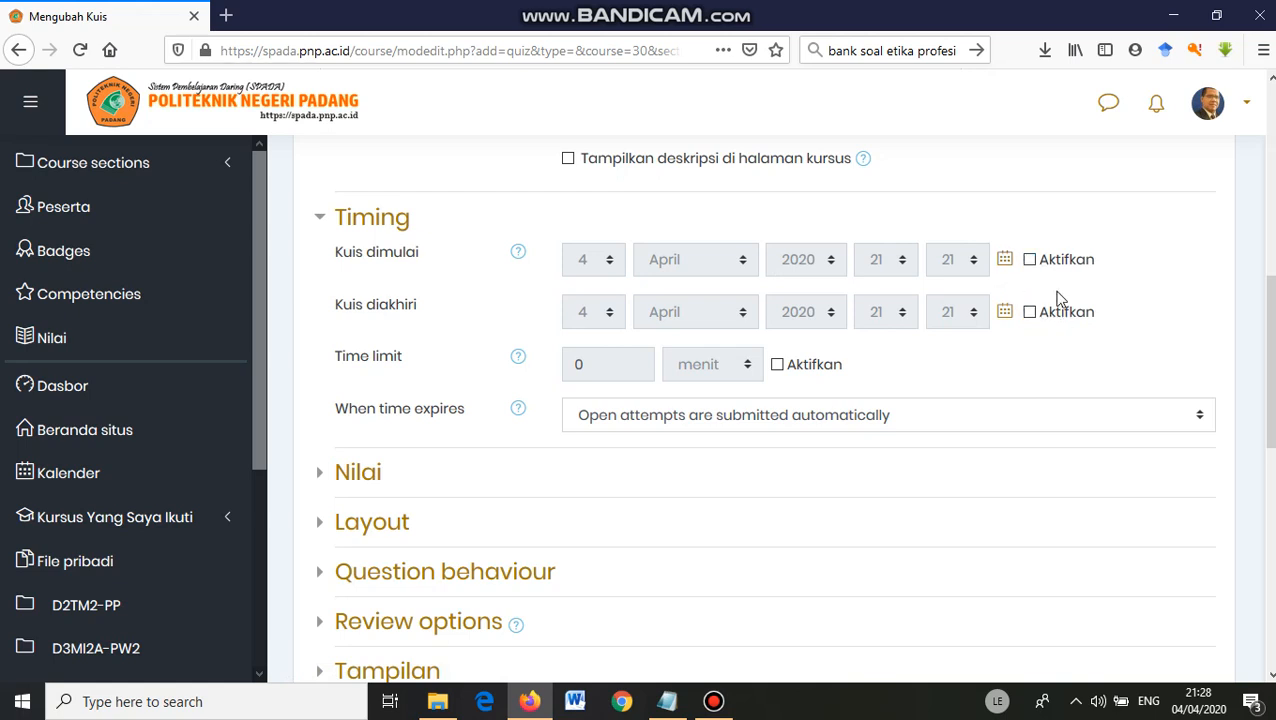
pyautogui.click(323, 224)
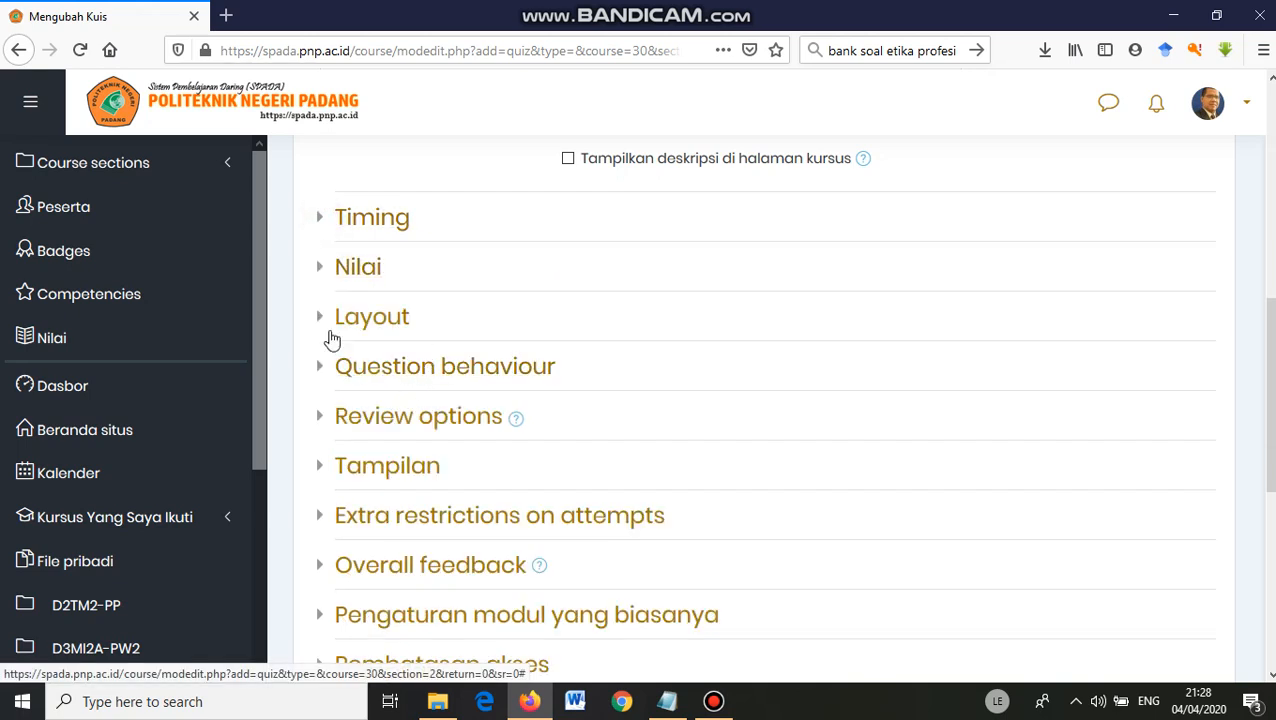
pyautogui.click(333, 276)
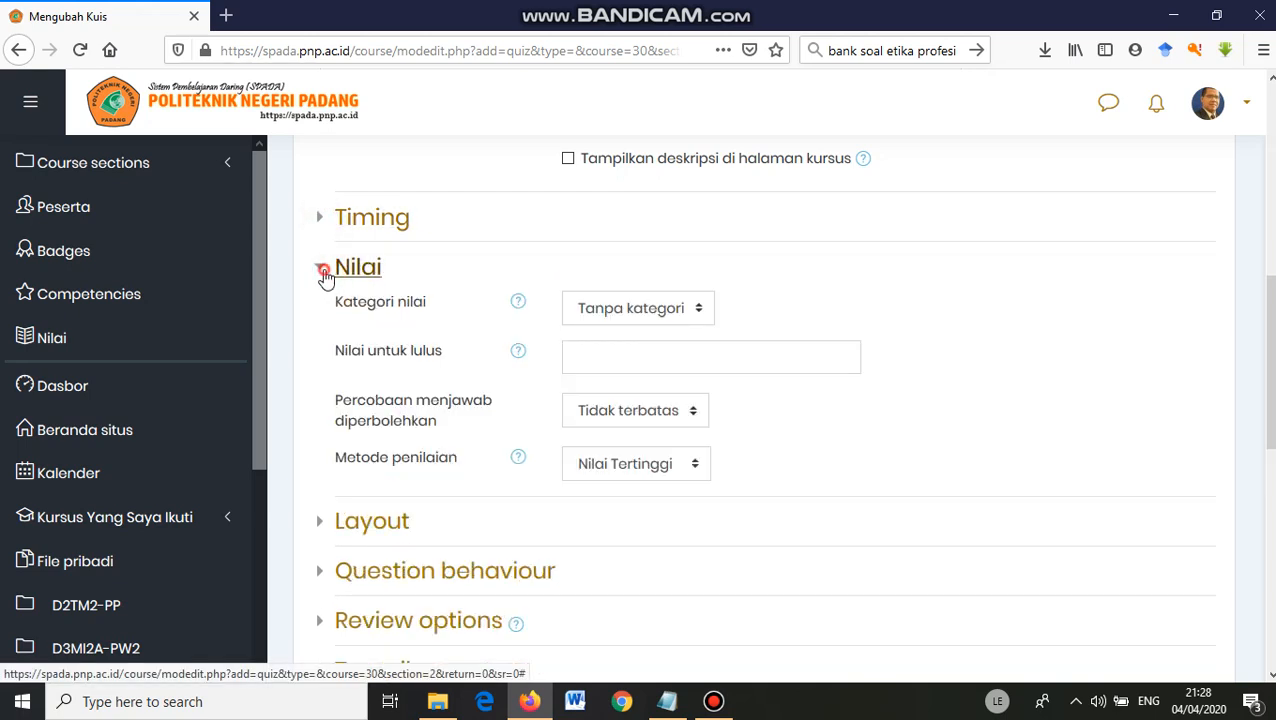
pyautogui.click(325, 277)
pyautogui.scroll(-5, 507, 285)
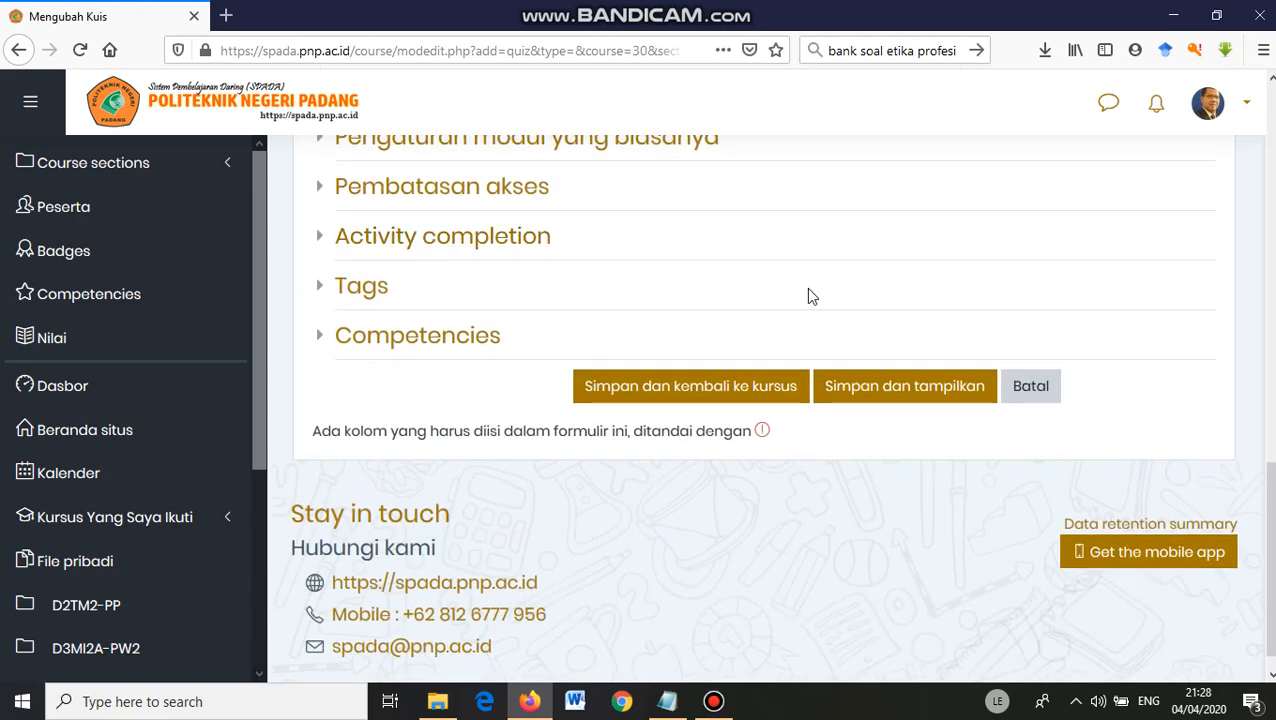
pyautogui.click(917, 385)
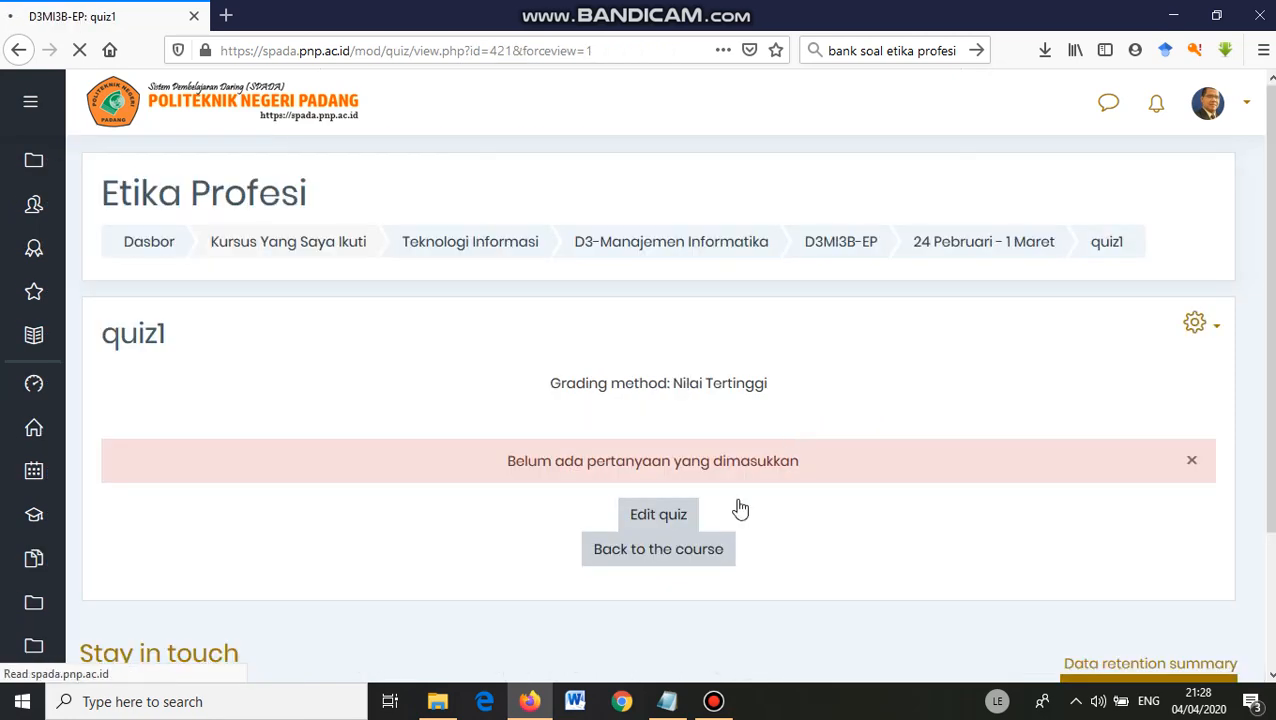
# Step: Enable Kocok pertanyaan in the quiz1 editor and open the add-from-question-bank picker
pyautogui.click(659, 514)
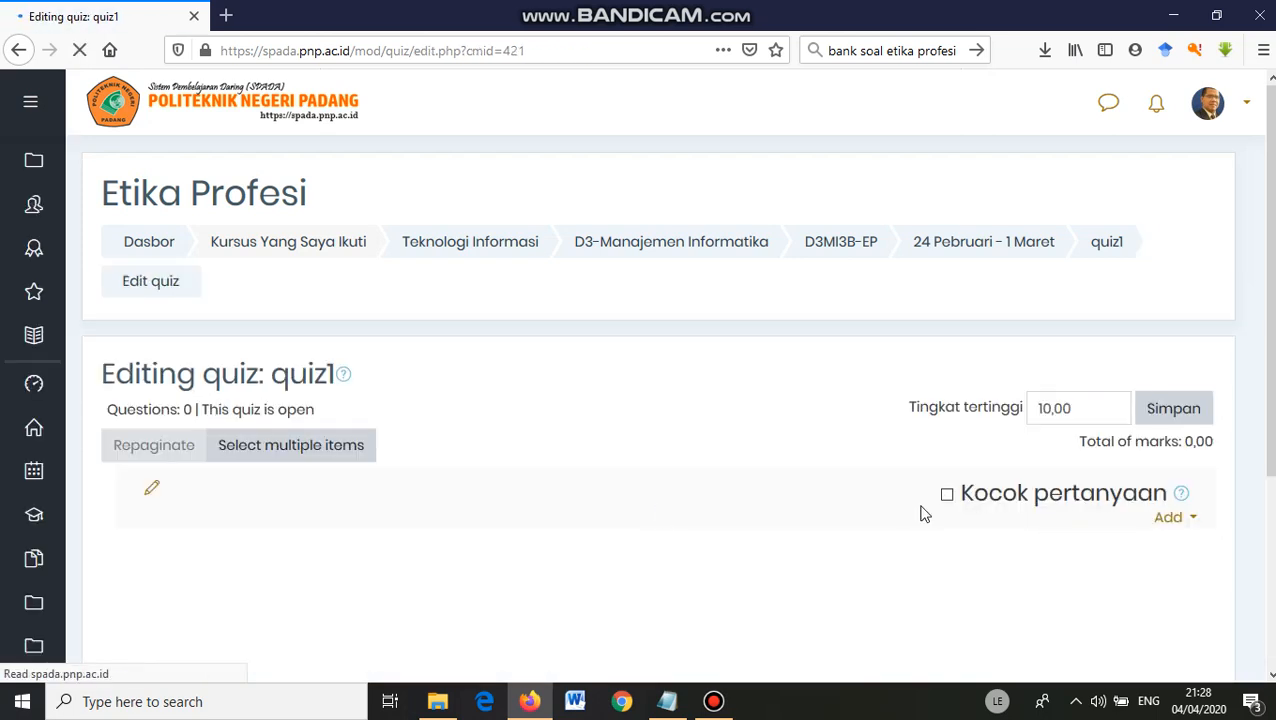
pyautogui.click(948, 497)
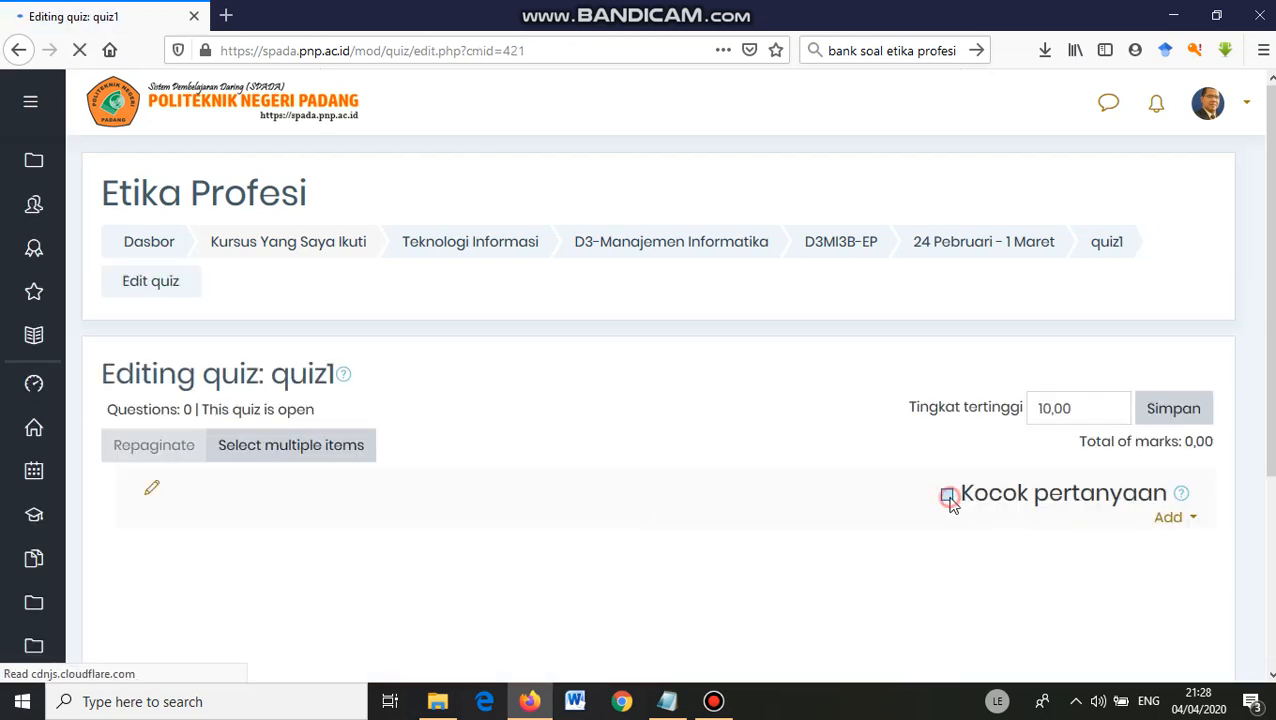
pyautogui.click(1193, 519)
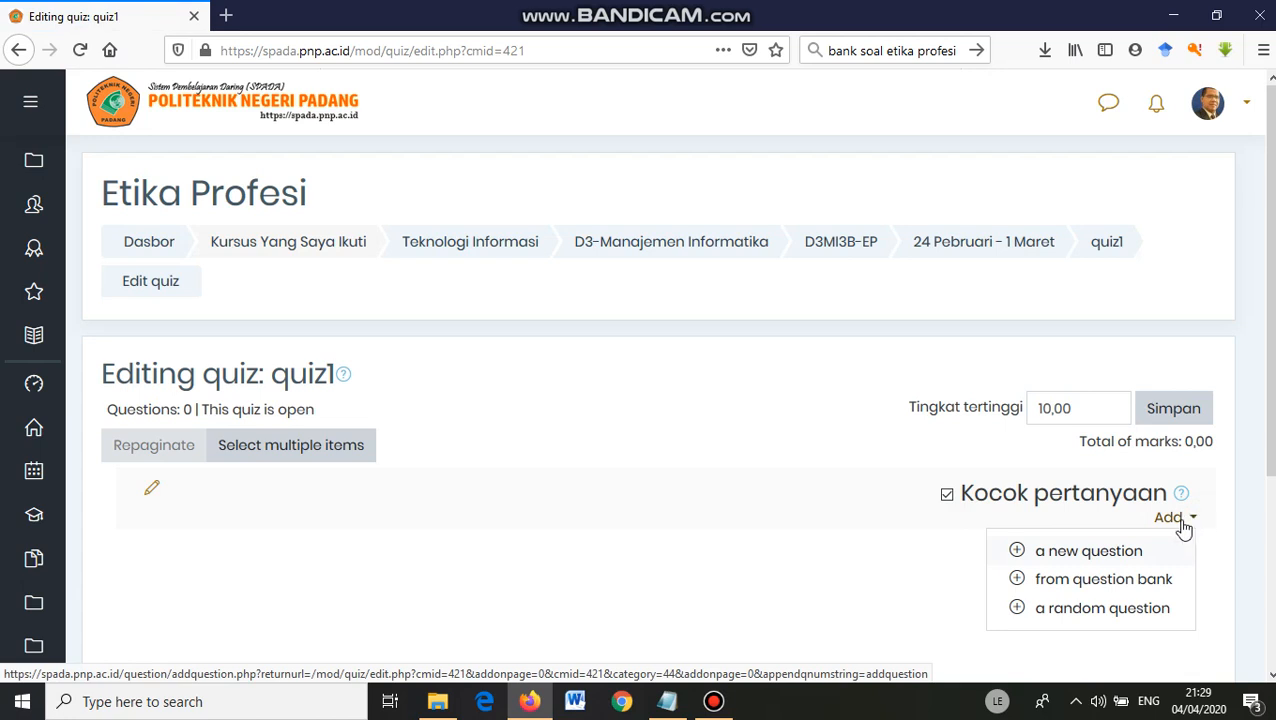
pyautogui.click(1121, 582)
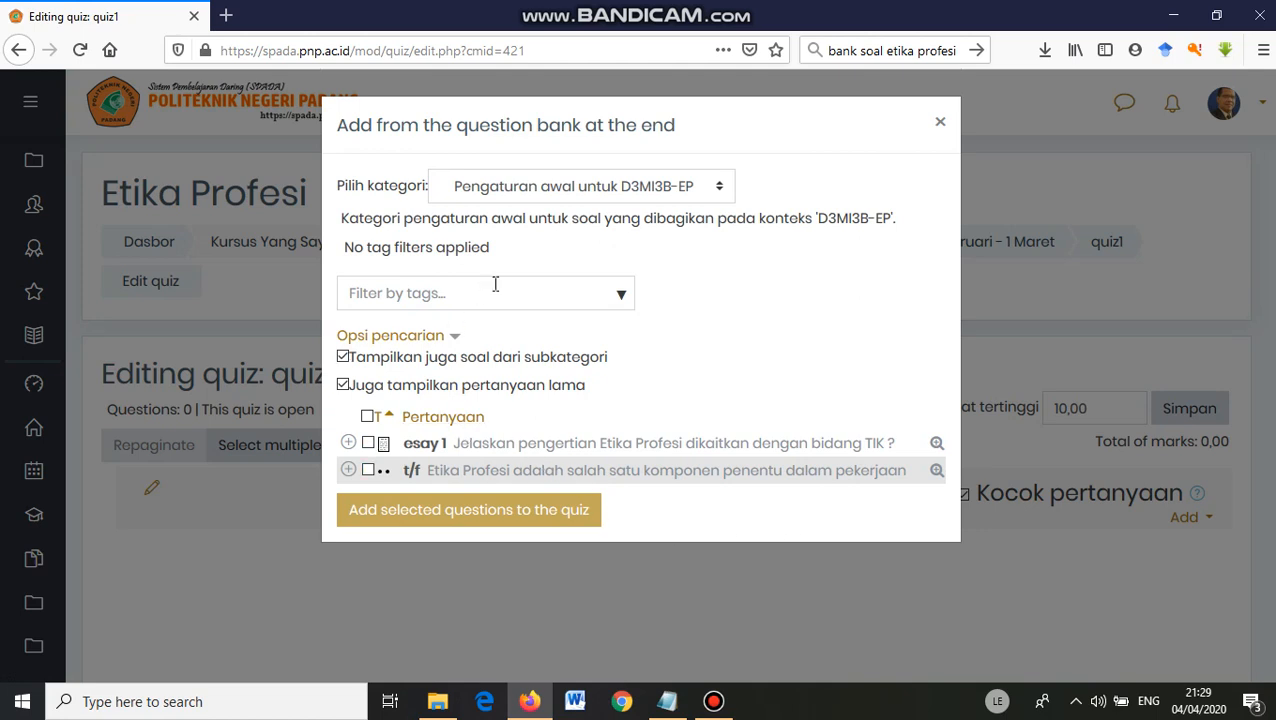
# Step: Add the first two questions from category SOAL 1 : ETIKA PROFESI (3) to quiz1
pyautogui.click(596, 190)
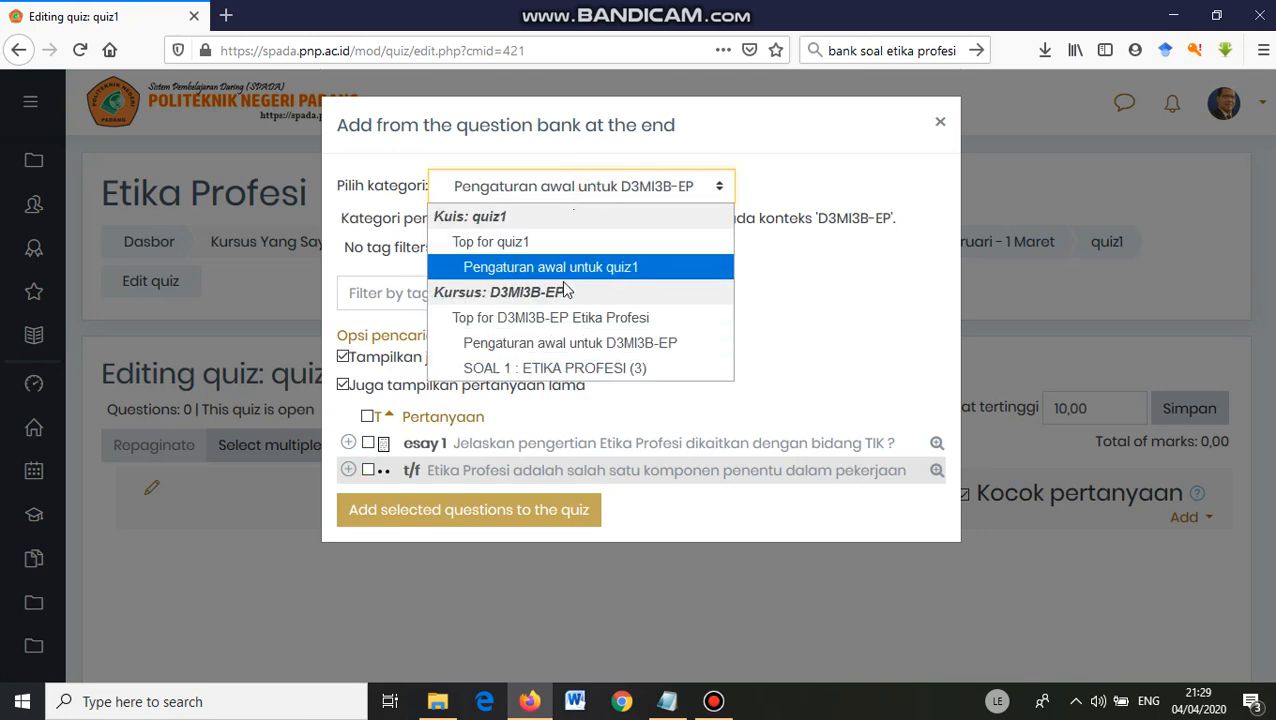
pyautogui.click(537, 368)
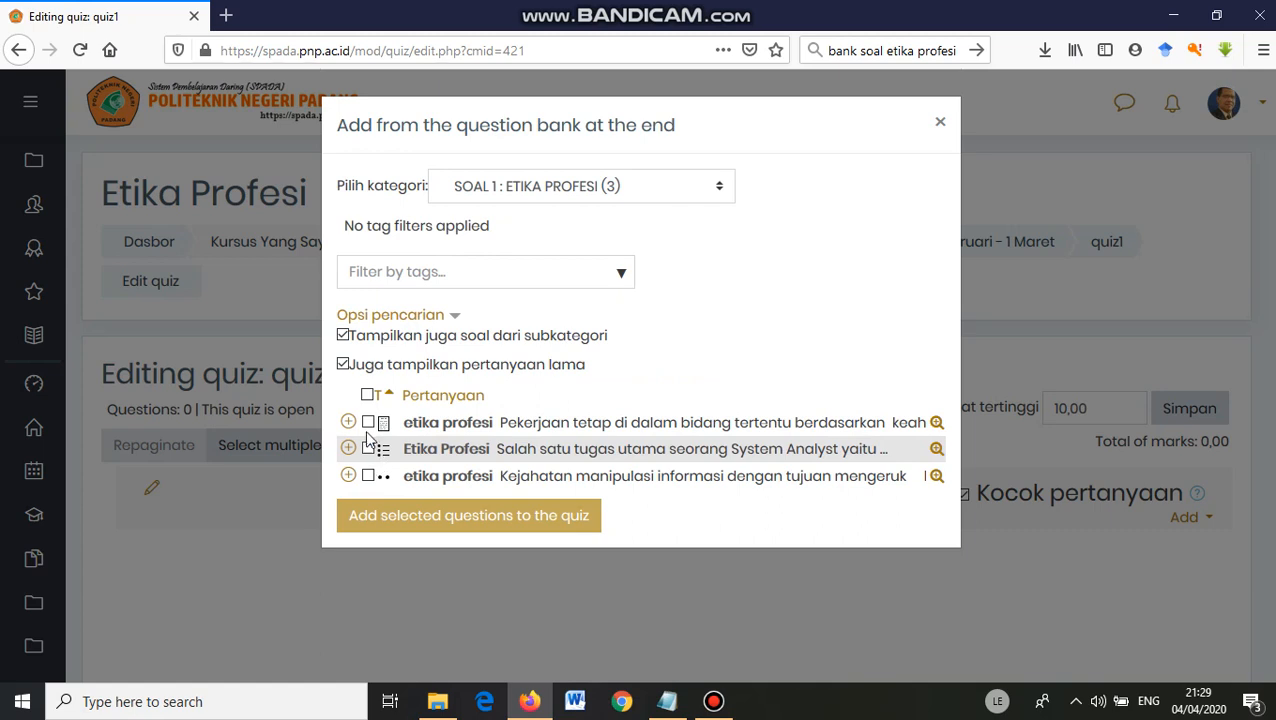
pyautogui.click(368, 423)
pyautogui.click(368, 449)
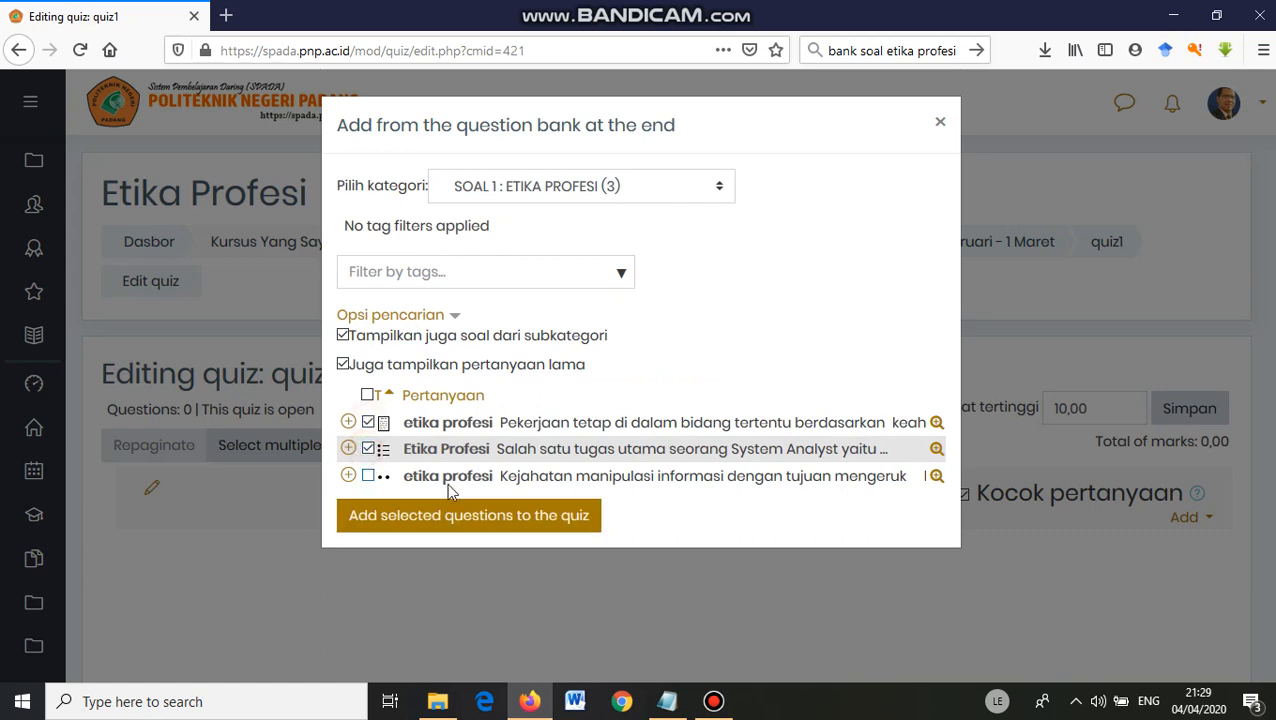
pyautogui.click(470, 516)
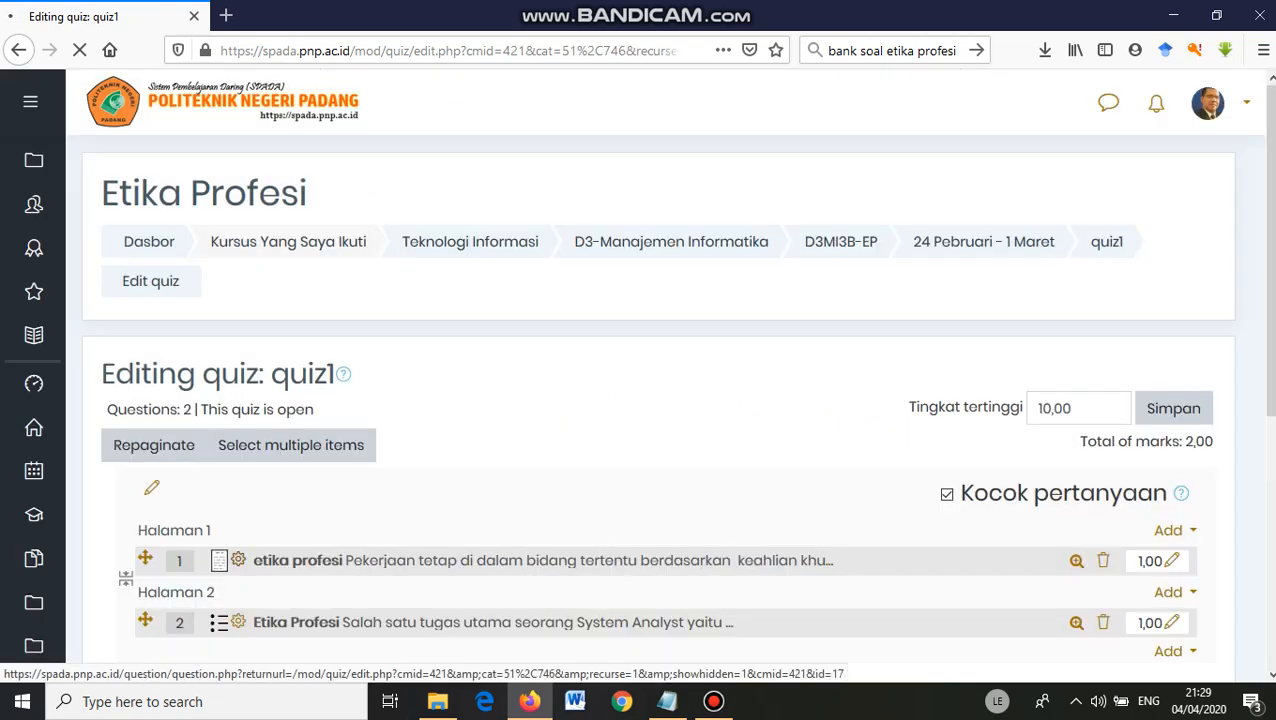
pyautogui.click(713, 701)
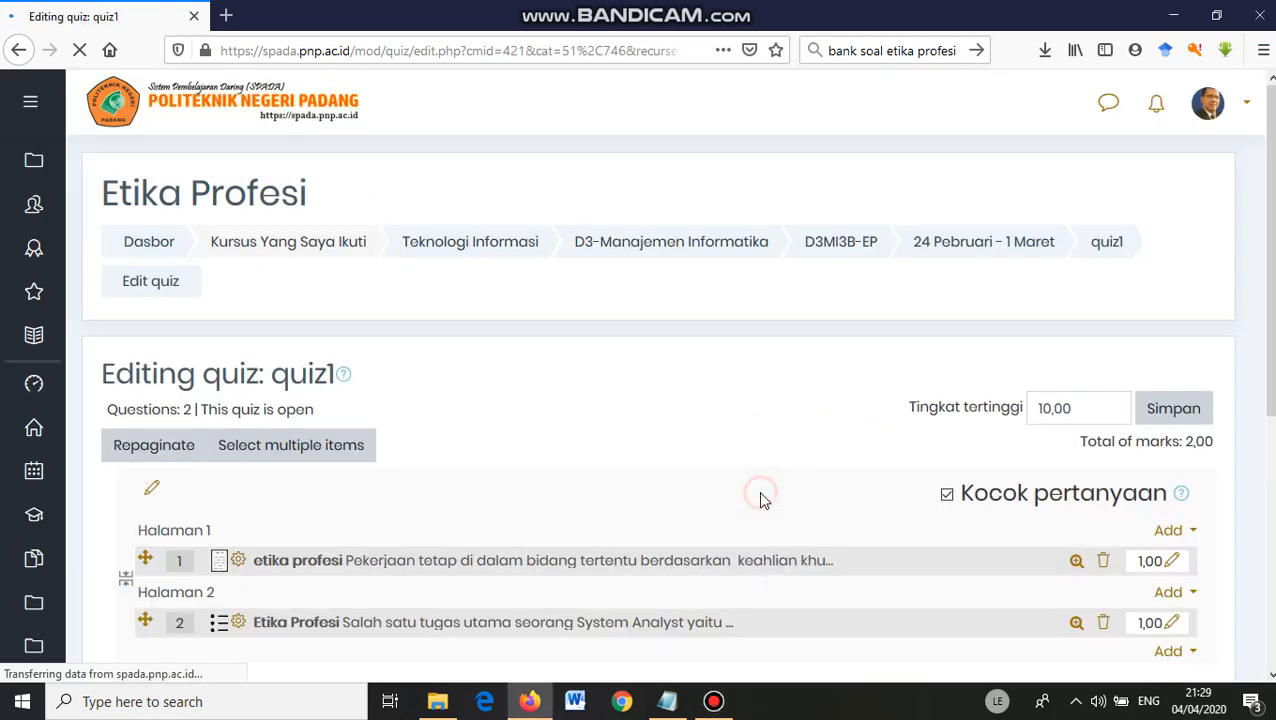
# Step: Change quiz1's Tingkat tertinggi from 10,00 to 100,00 and save it
pyautogui.scroll(-3, 785, 405)
pyautogui.scroll(-2, 790, 399)
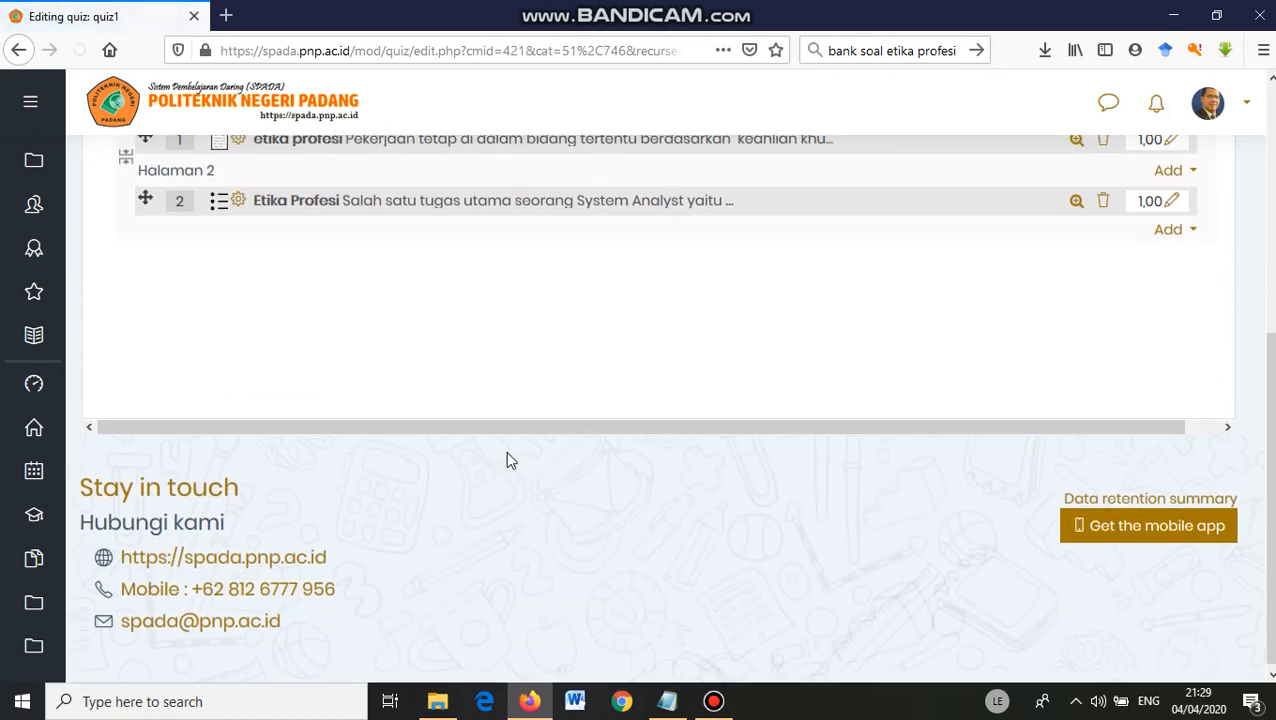
pyautogui.scroll(3, 430, 420)
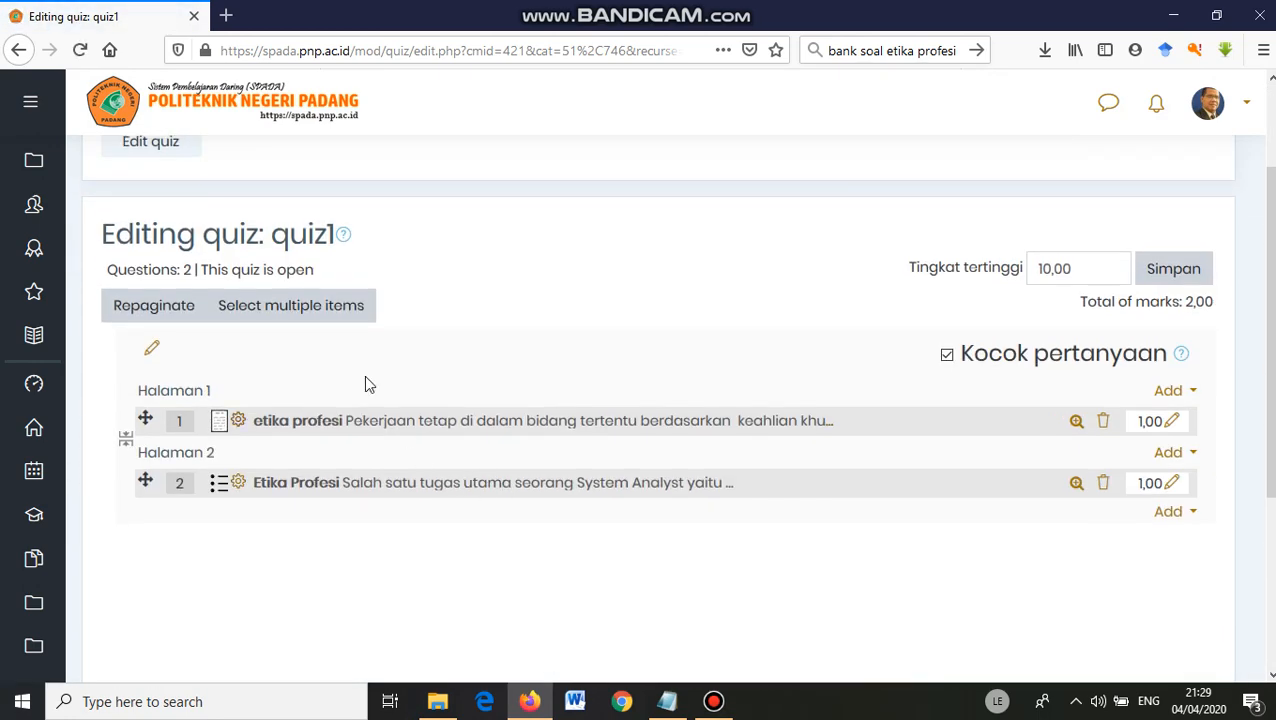
pyautogui.click(1053, 270)
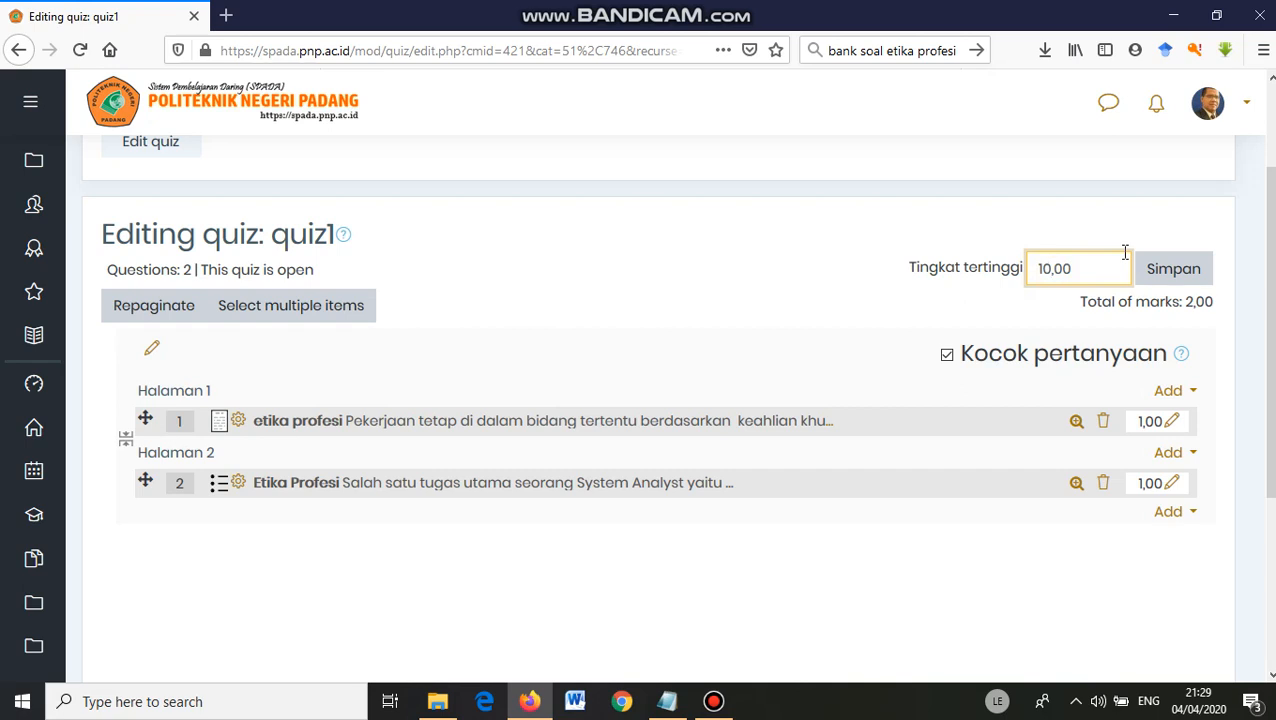
pyautogui.write('0')
pyautogui.click(1172, 272)
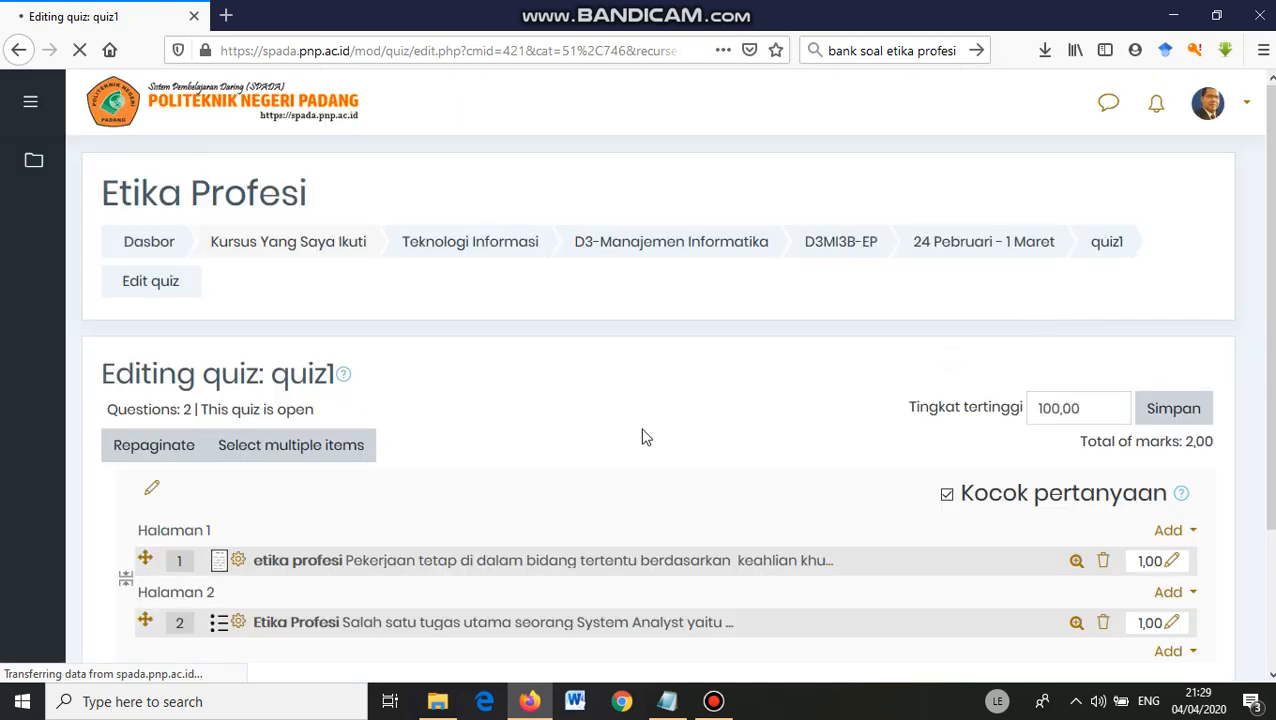
pyautogui.scroll(-3, 521, 470)
pyautogui.scroll(3, 521, 470)
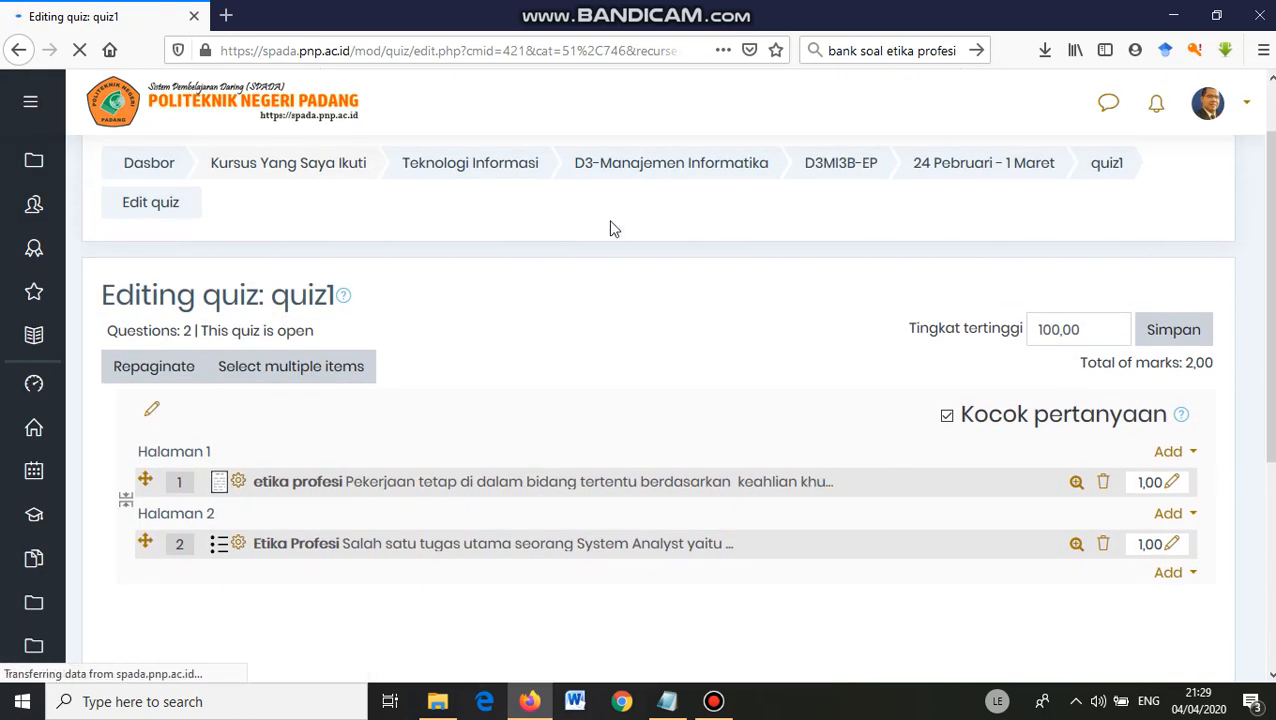
# Step: Go back to the D3MI3B-EP course and switch the role to Mahasiswa
pyautogui.click(843, 167)
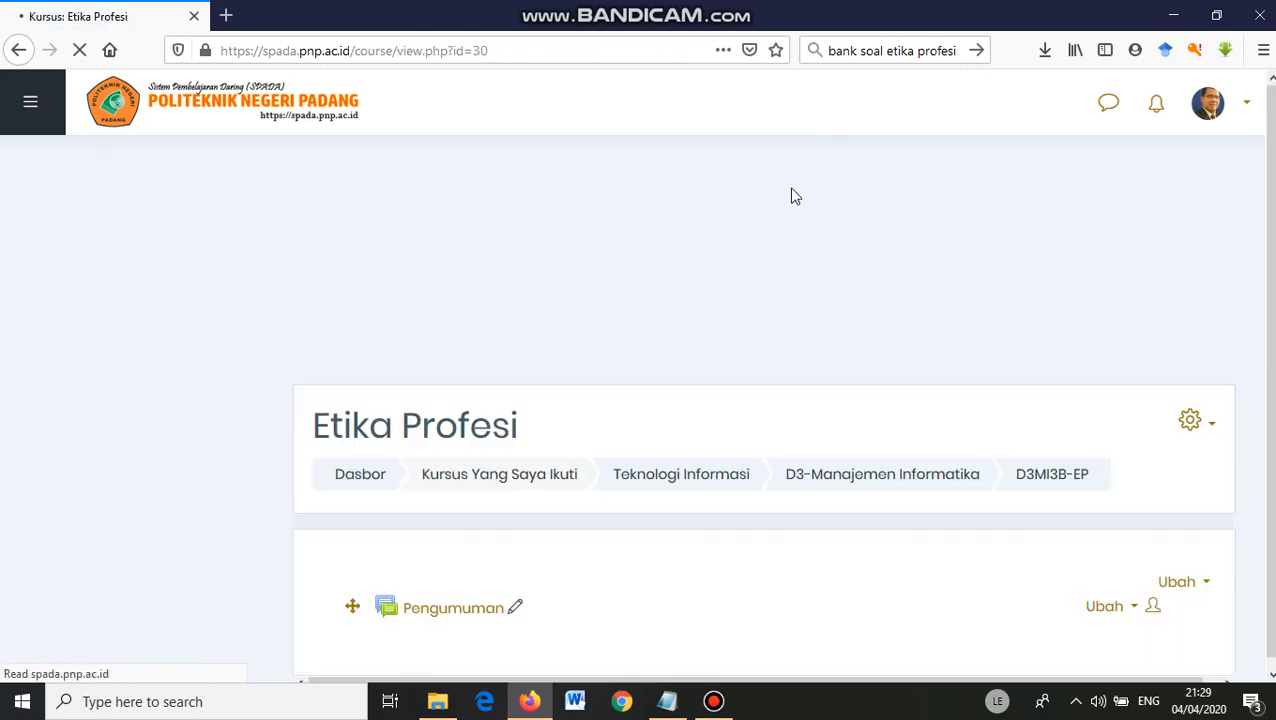
pyautogui.scroll(-5, 628, 444)
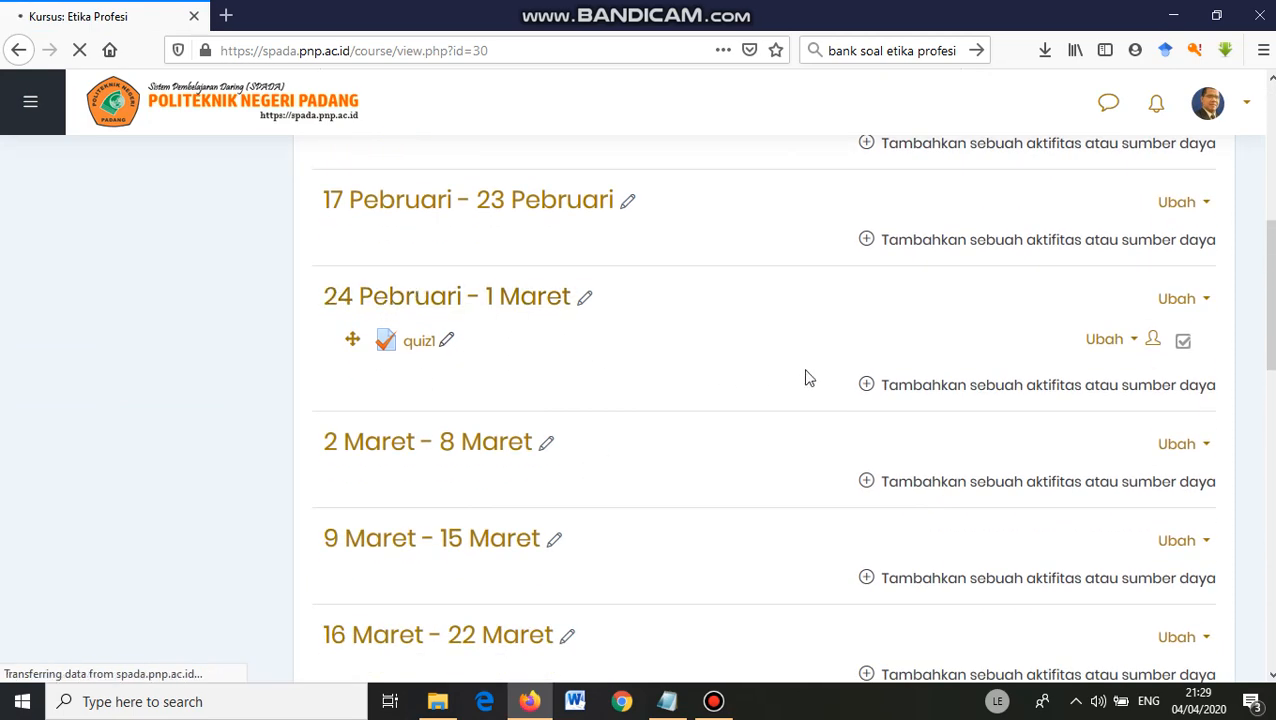
pyautogui.scroll(5, 806, 376)
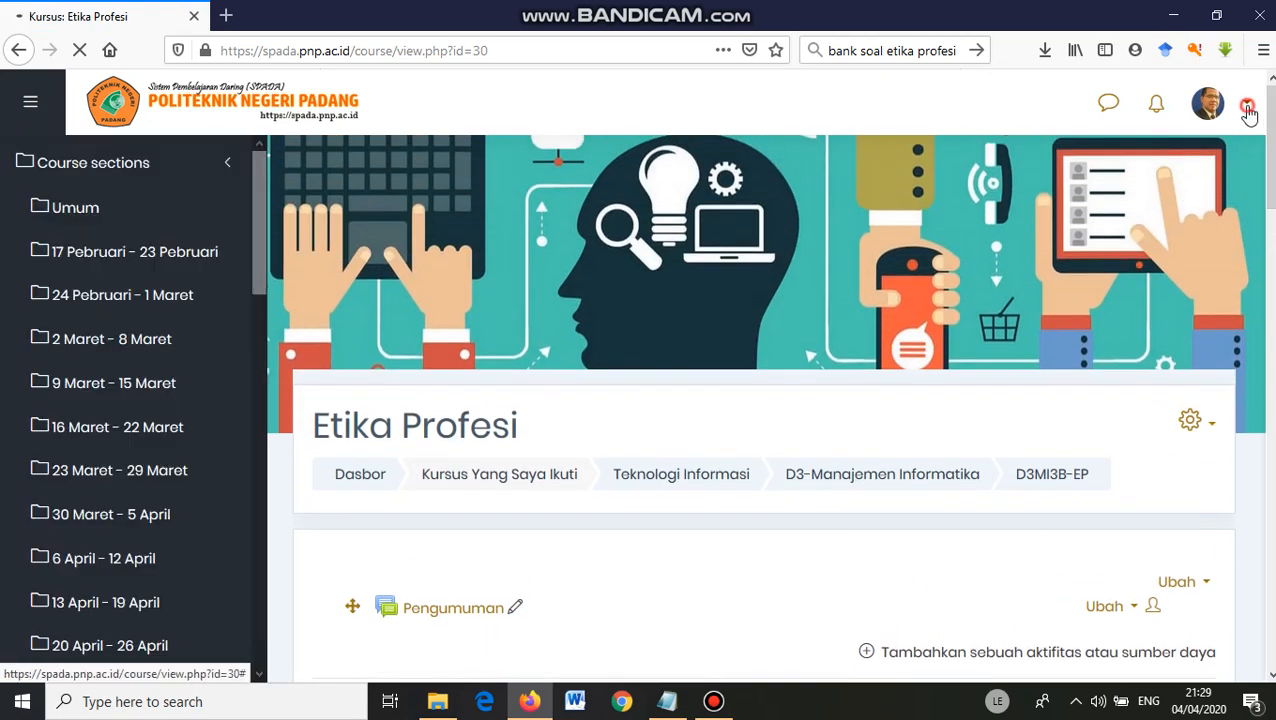
pyautogui.click(1246, 106)
pyautogui.click(1208, 104)
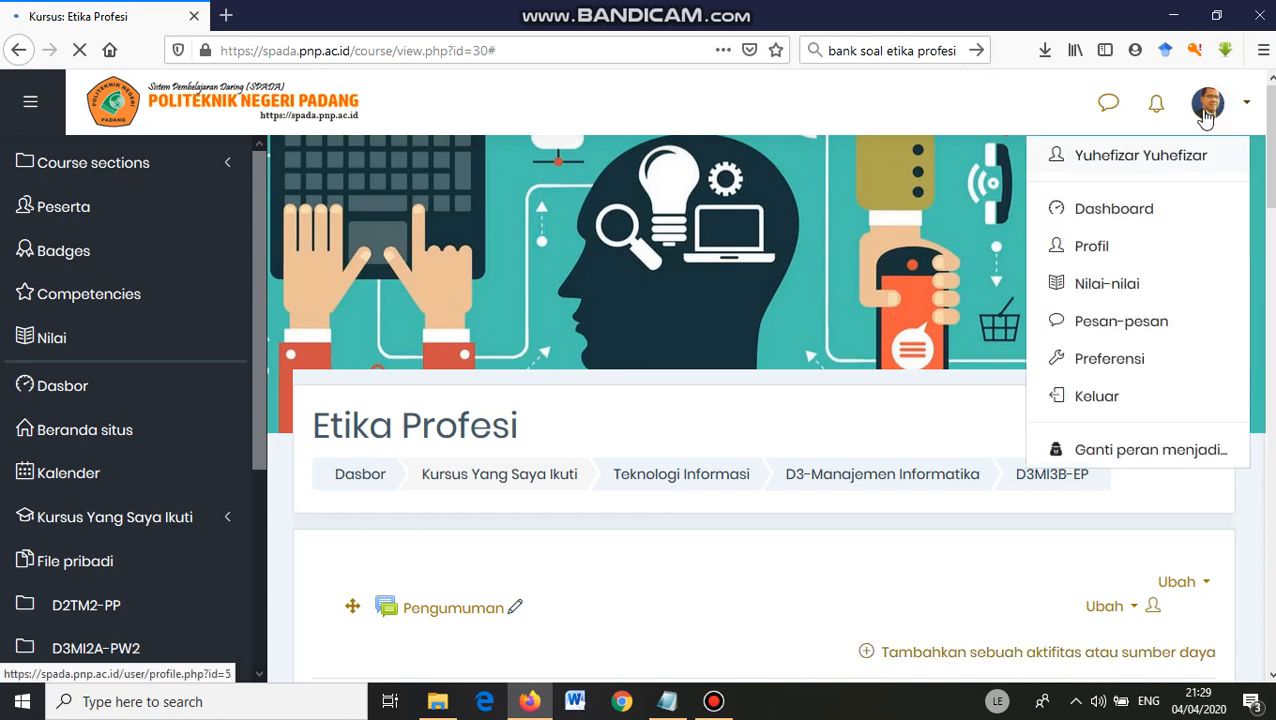
pyautogui.click(1131, 452)
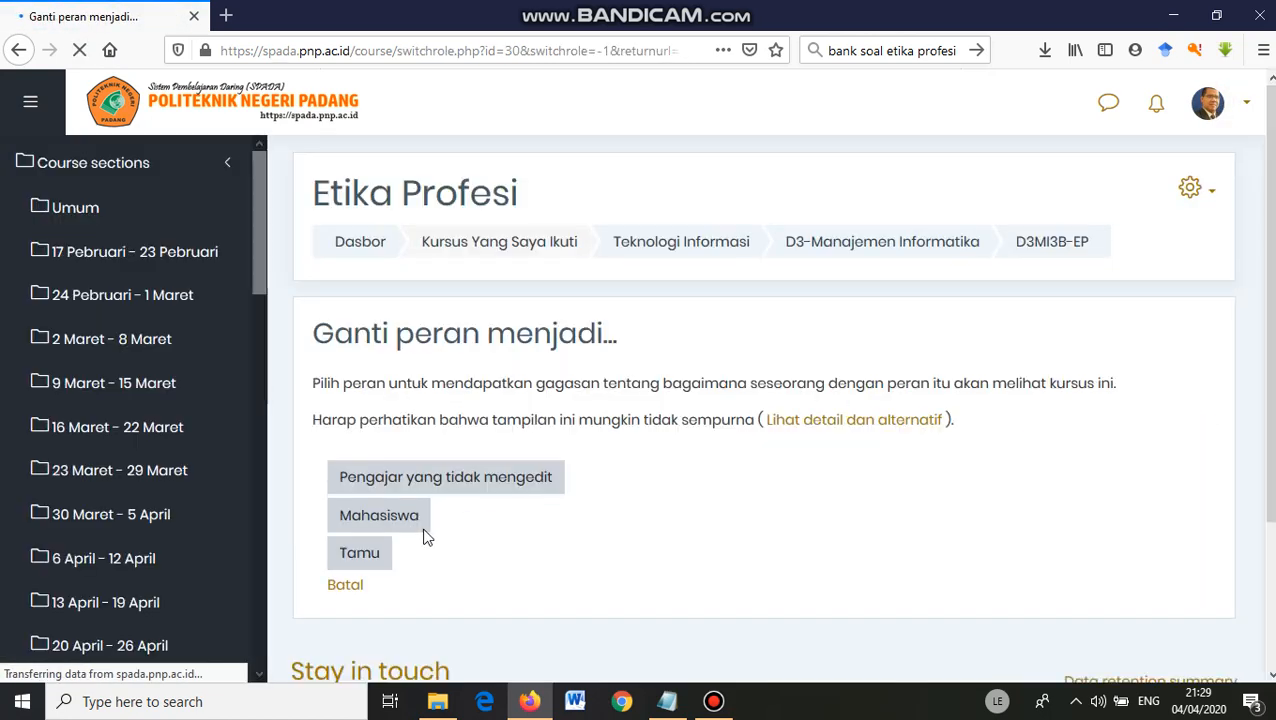
pyautogui.click(358, 518)
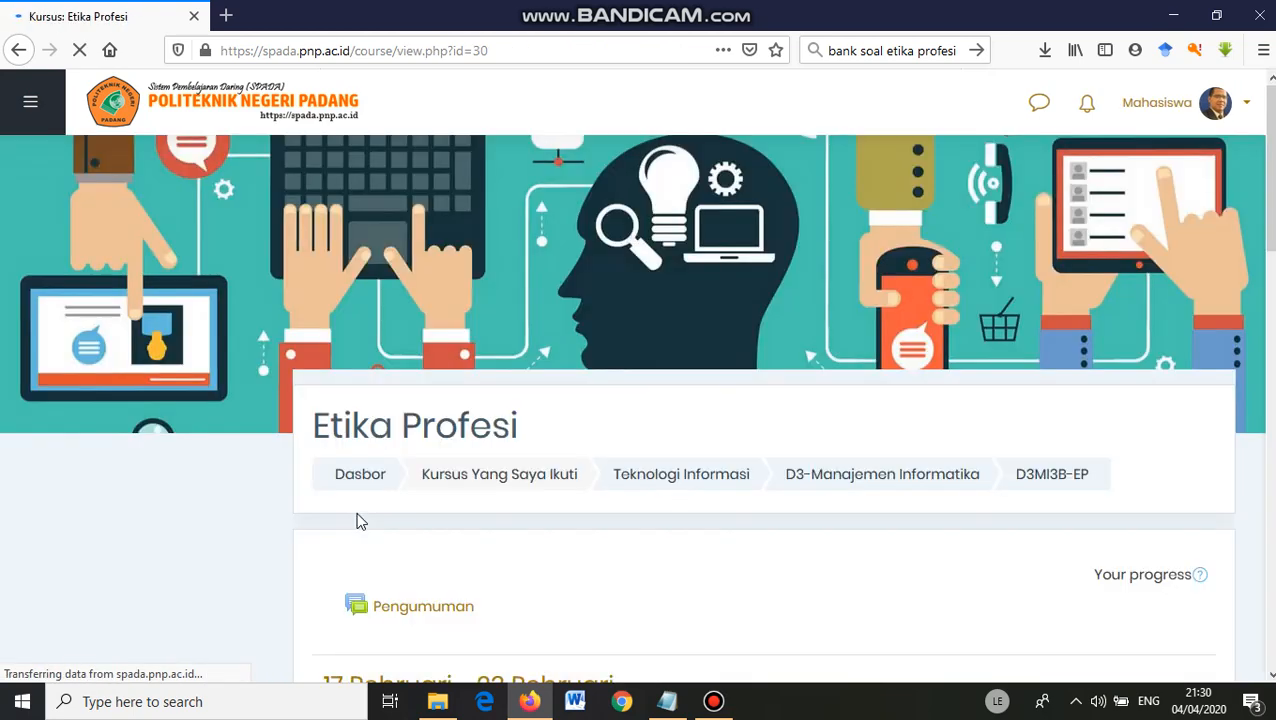
# Step: Open quiz1 from the 24 Pebruari - 1 Maret week and begin a student attempt
pyautogui.scroll(-4, 584, 525)
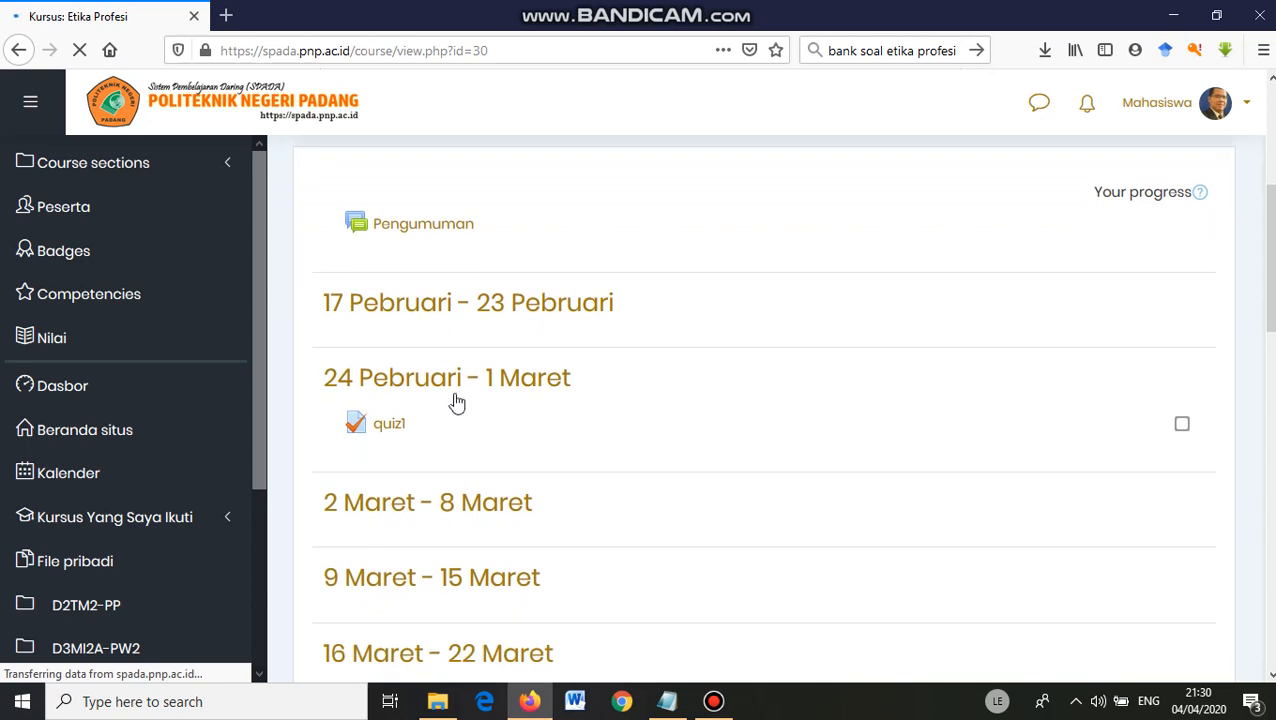
pyautogui.scroll(3, 909, 234)
pyautogui.scroll(-3, 615, 484)
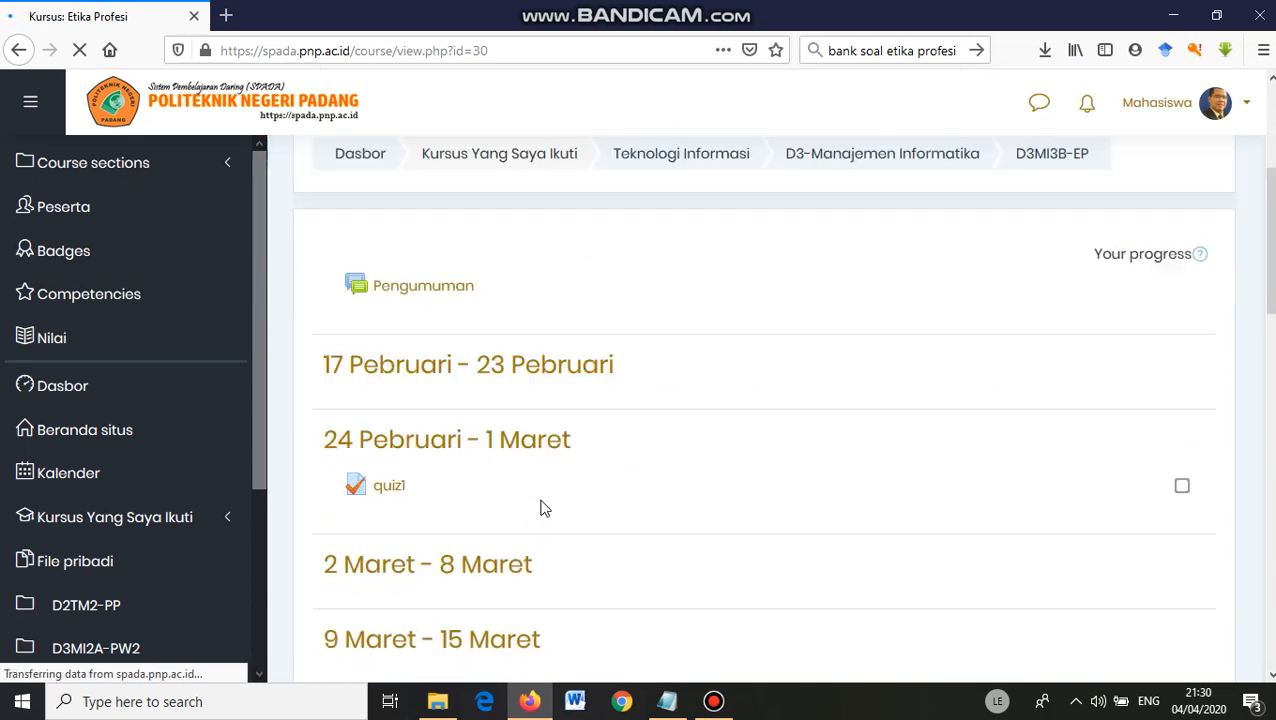
pyautogui.click(392, 426)
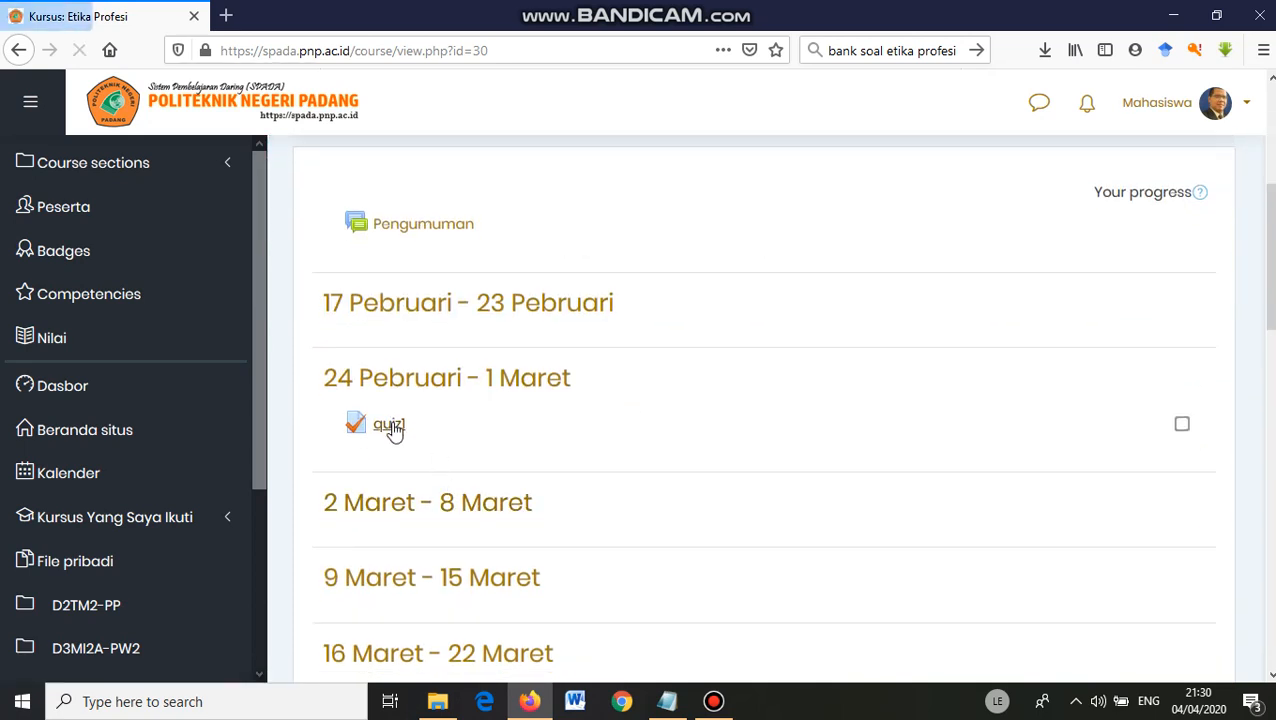
pyautogui.click(714, 701)
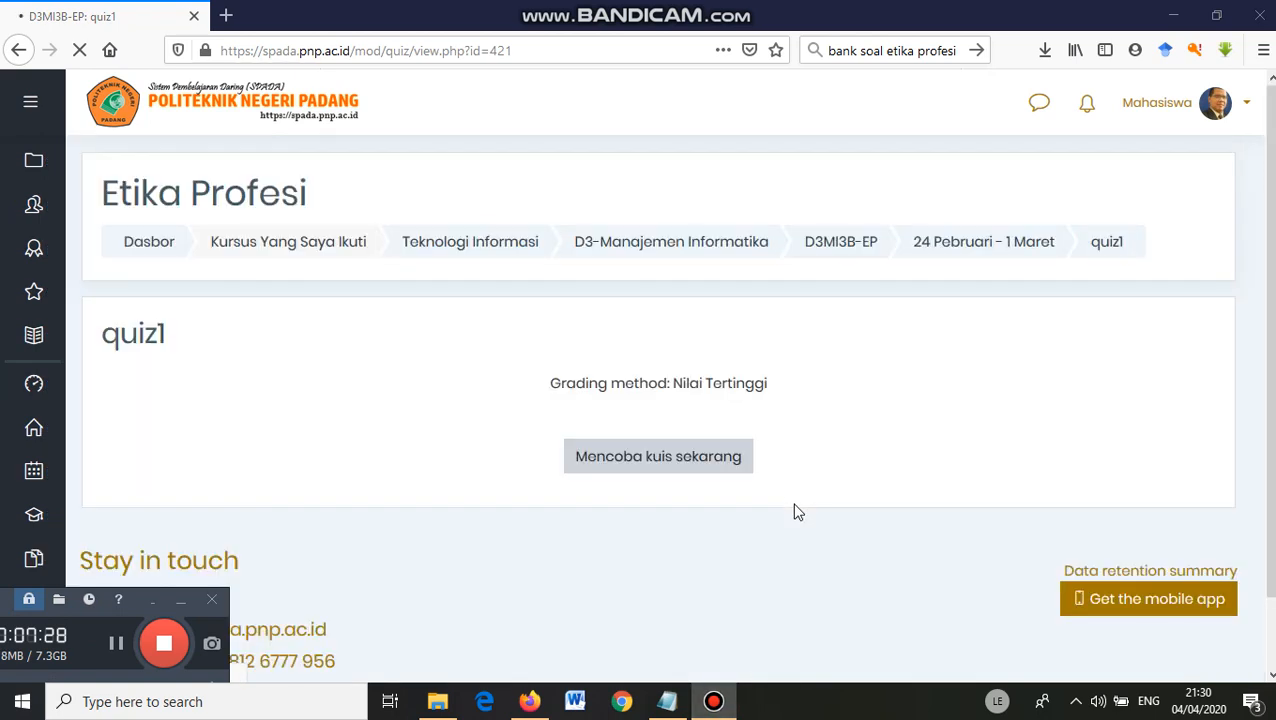
pyautogui.scroll(-2, 803, 482)
pyautogui.click(678, 374)
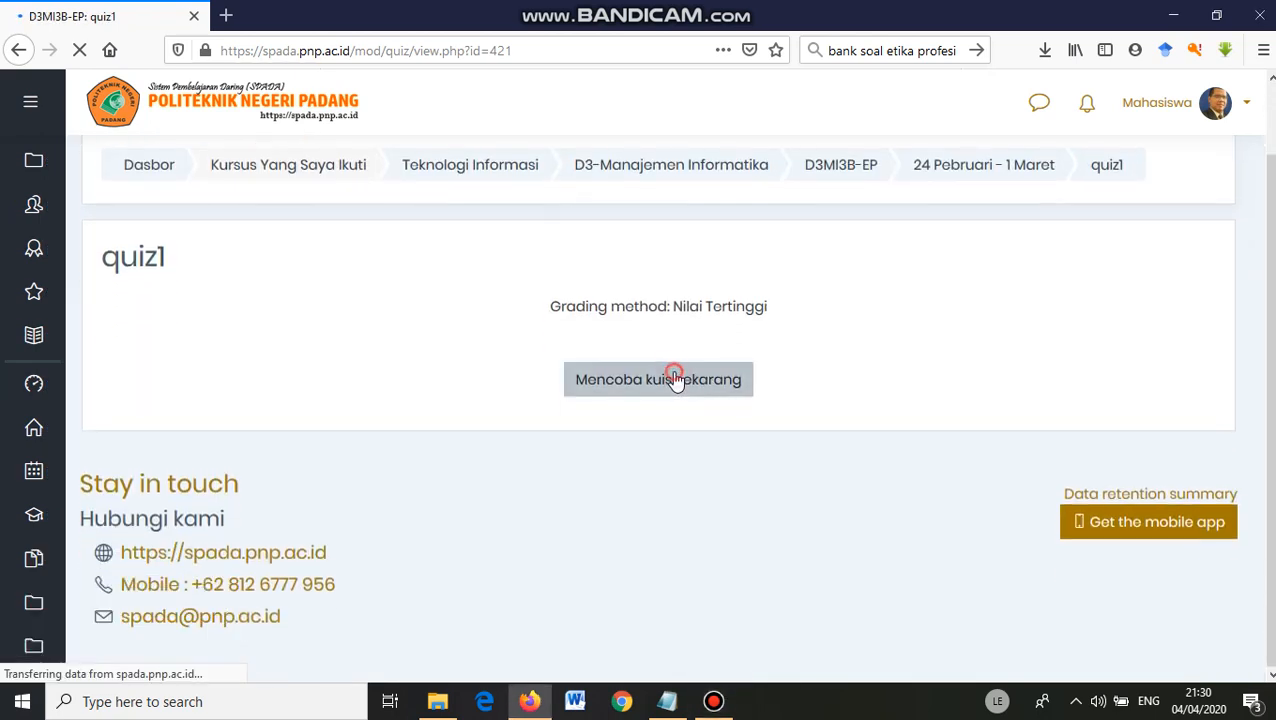
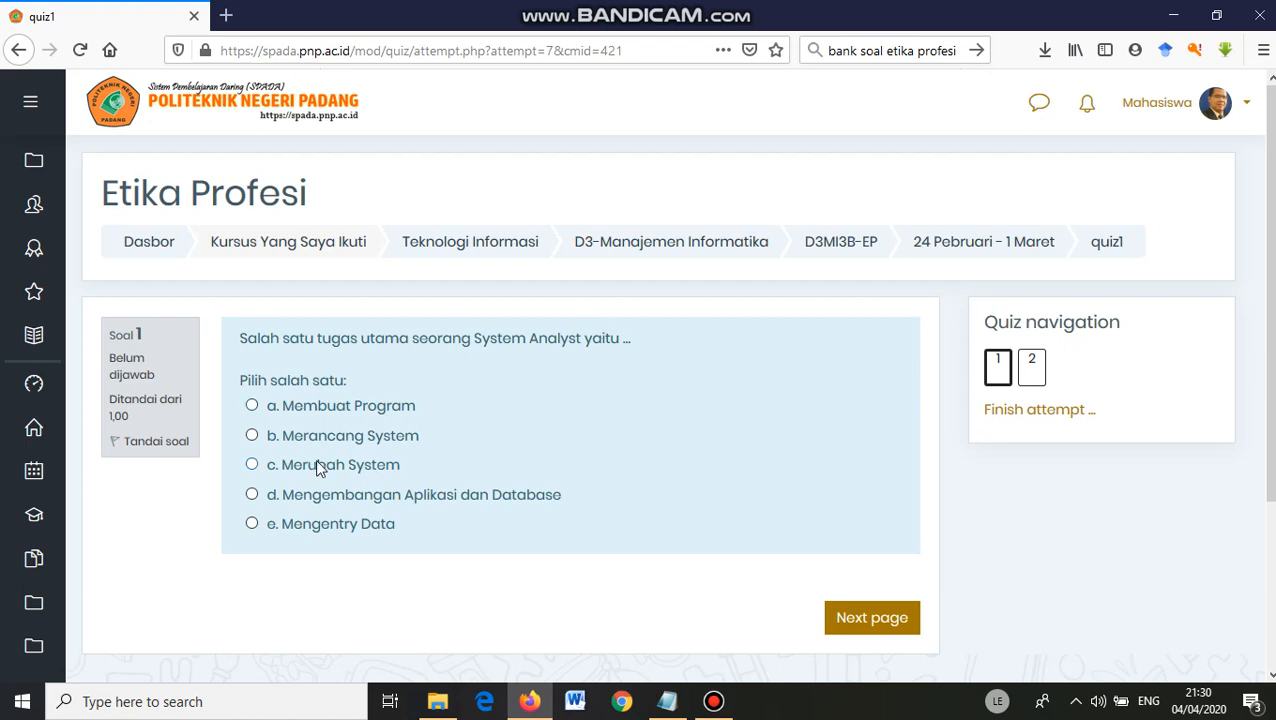
# Step: Answer question 1 with 'b. Merancang System' and write 'Profesional' as question 2's essay answer
pyautogui.click(251, 435)
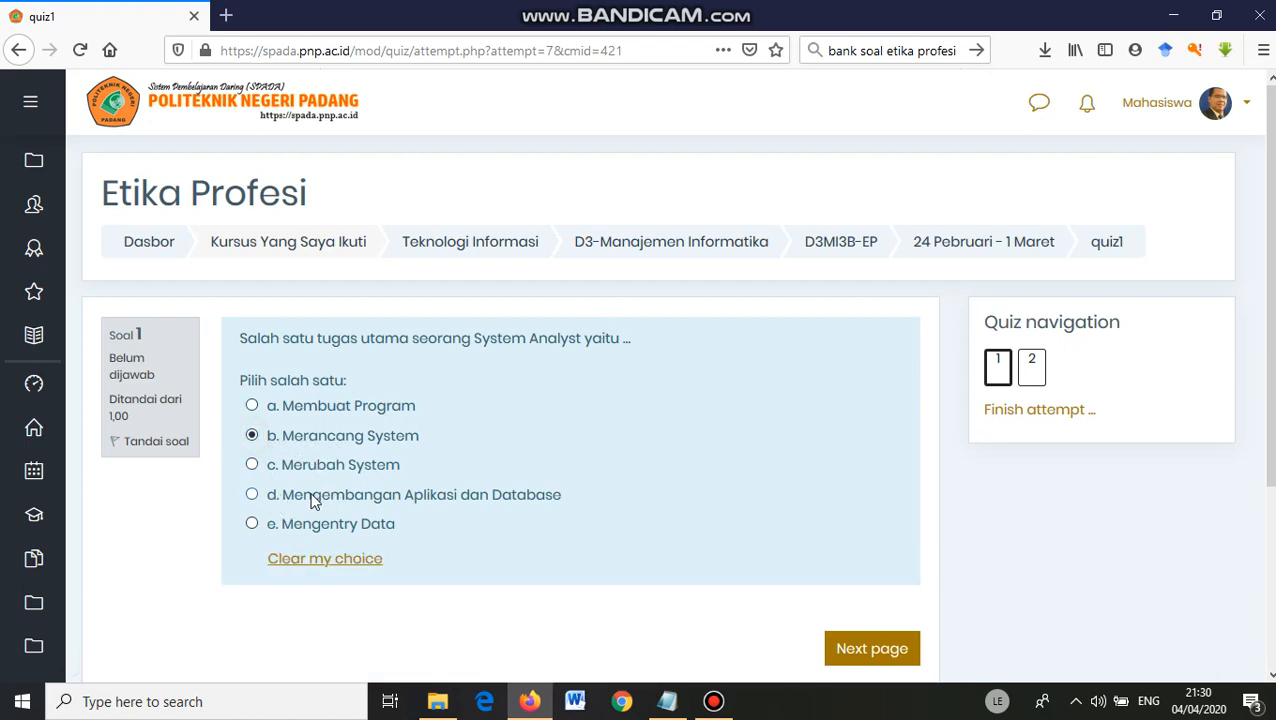
pyautogui.click(852, 654)
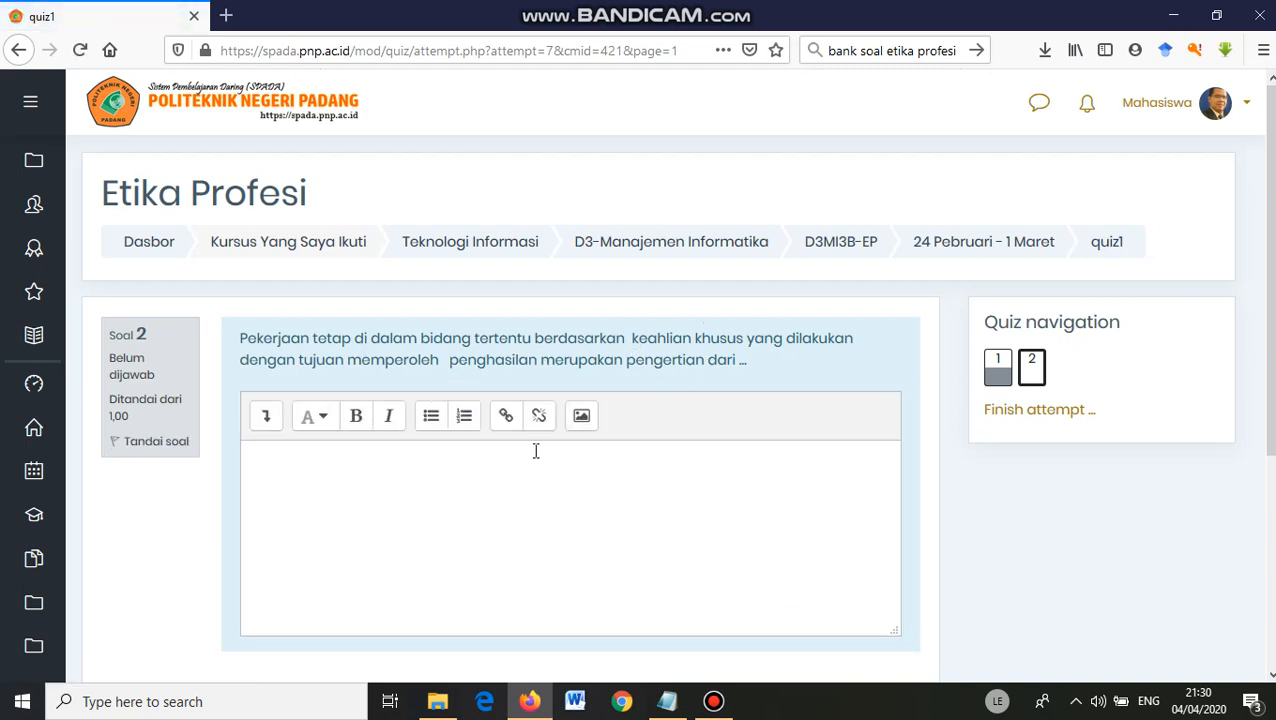
pyautogui.click(448, 491)
pyautogui.write('Profesional')
pyautogui.scroll(-3, 447, 491)
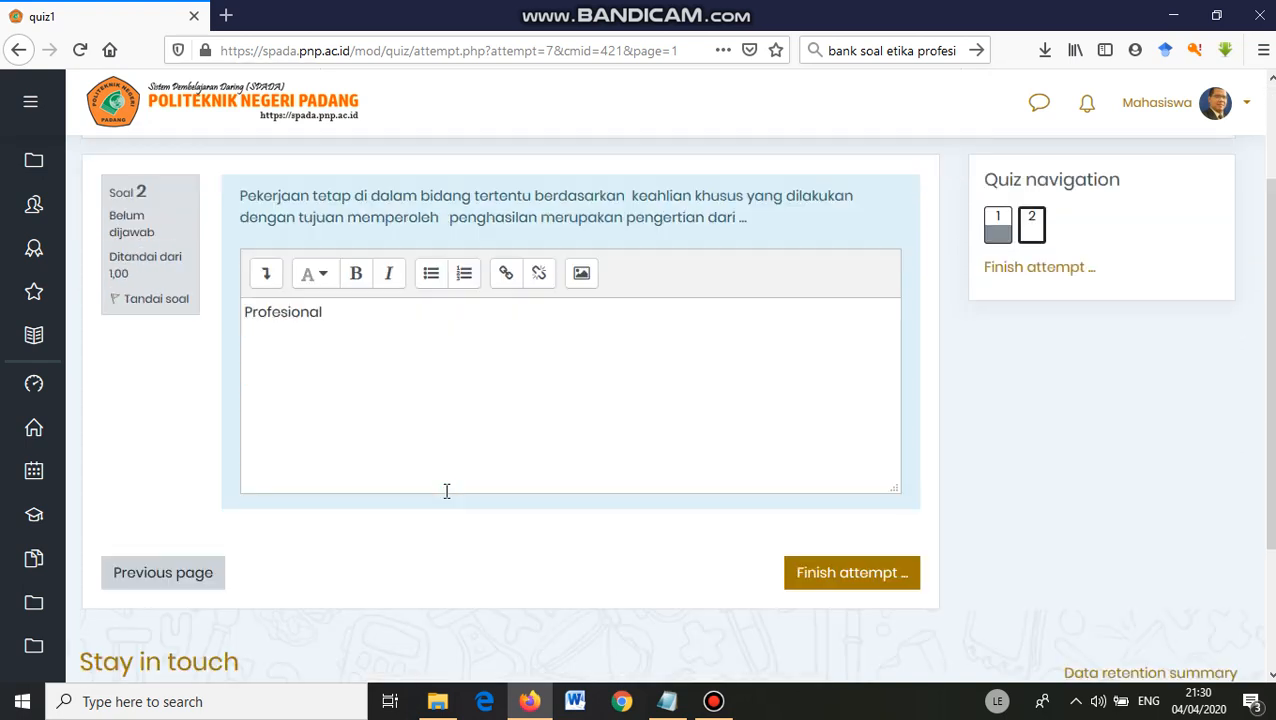
# Step: Finish the attempt and confirm Submit all and finish, reaching the Finished review with question 1 correct
pyautogui.click(843, 428)
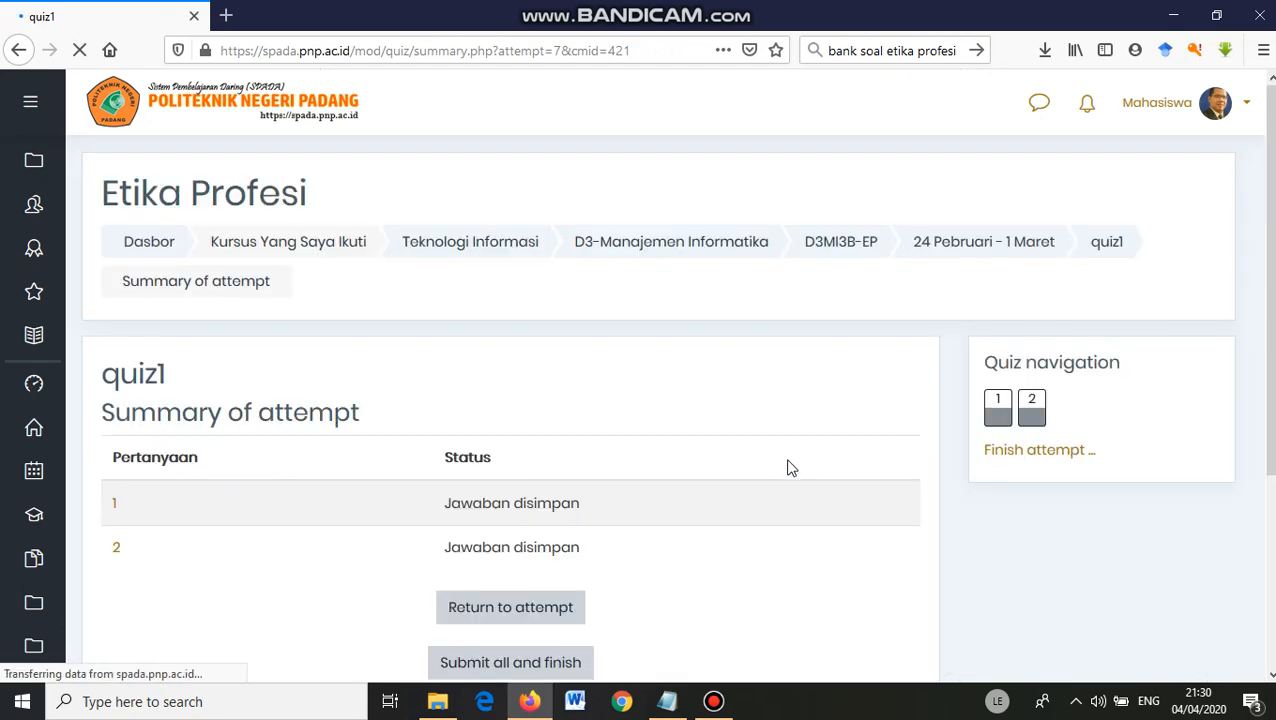
pyautogui.scroll(-3, 674, 537)
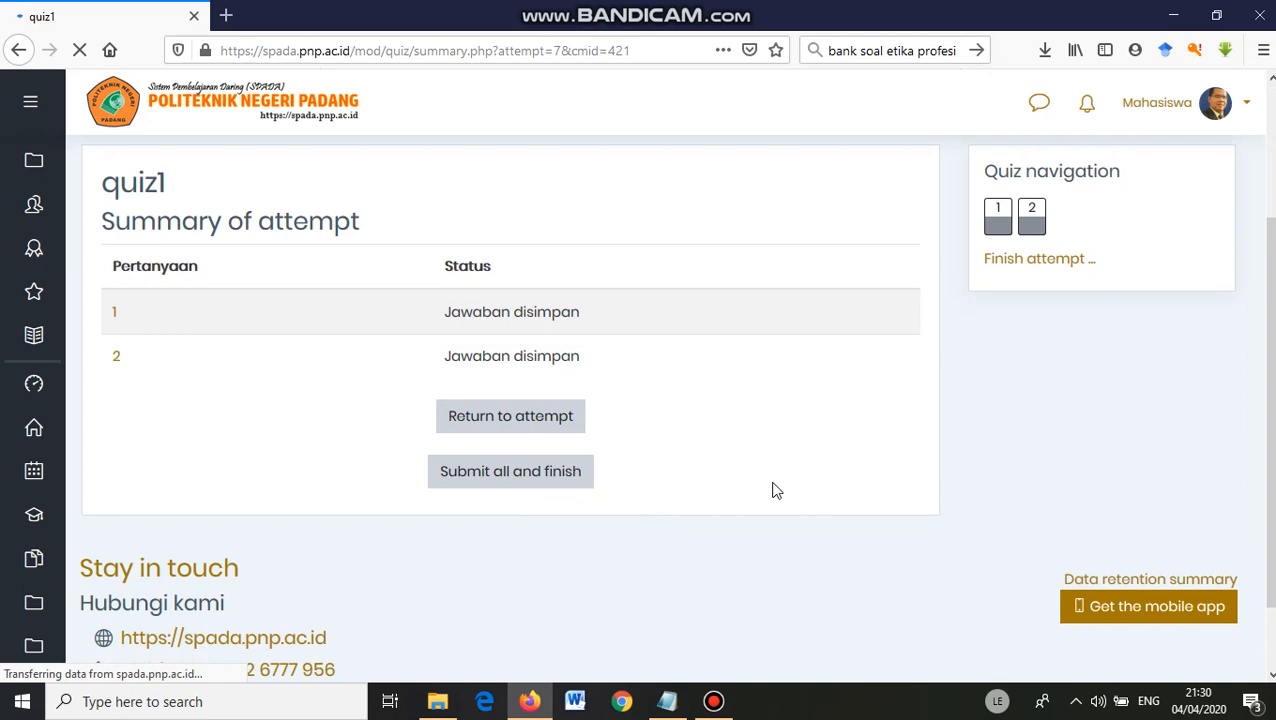
pyautogui.click(504, 479)
pyautogui.click(586, 518)
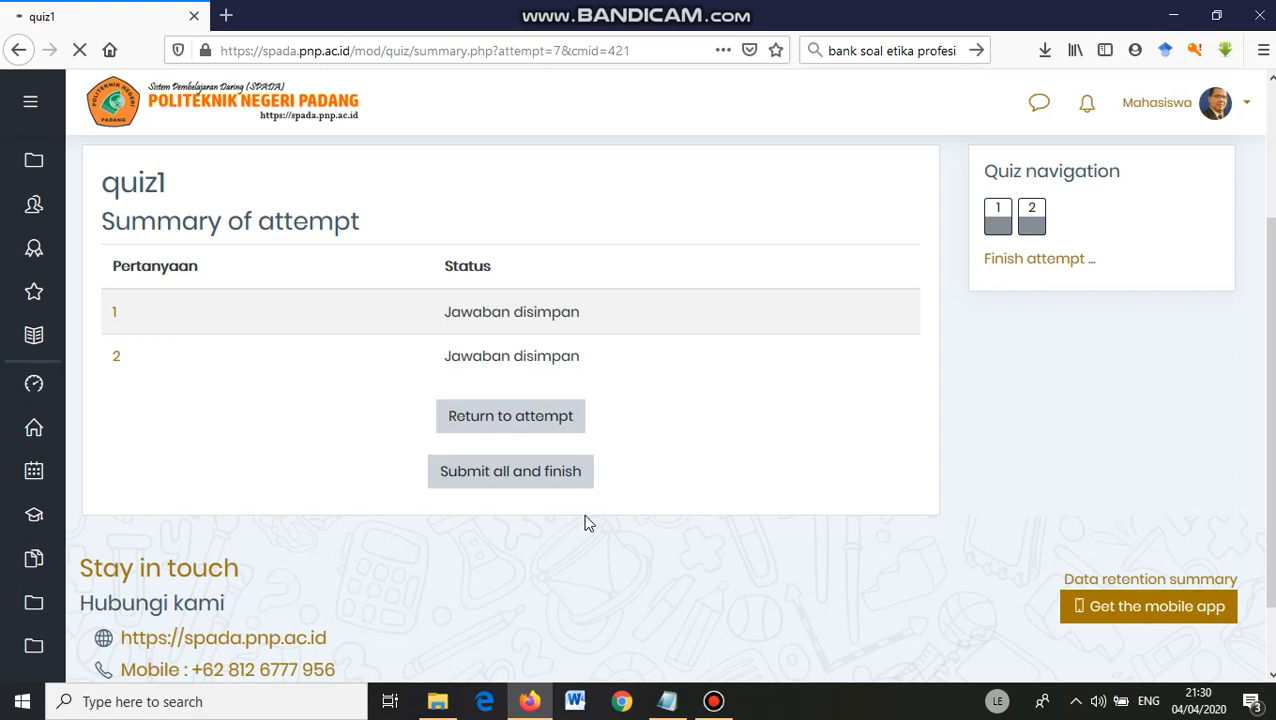
pyautogui.click(714, 702)
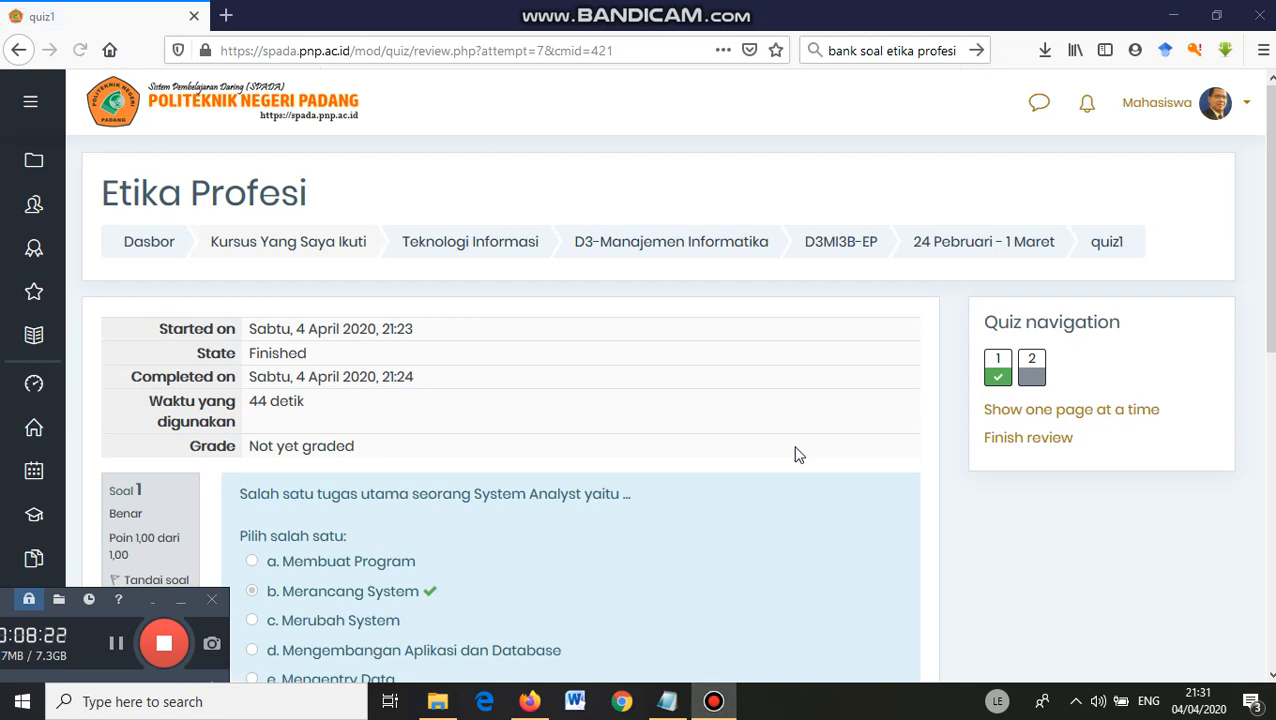
pyautogui.scroll(-3, 740, 424)
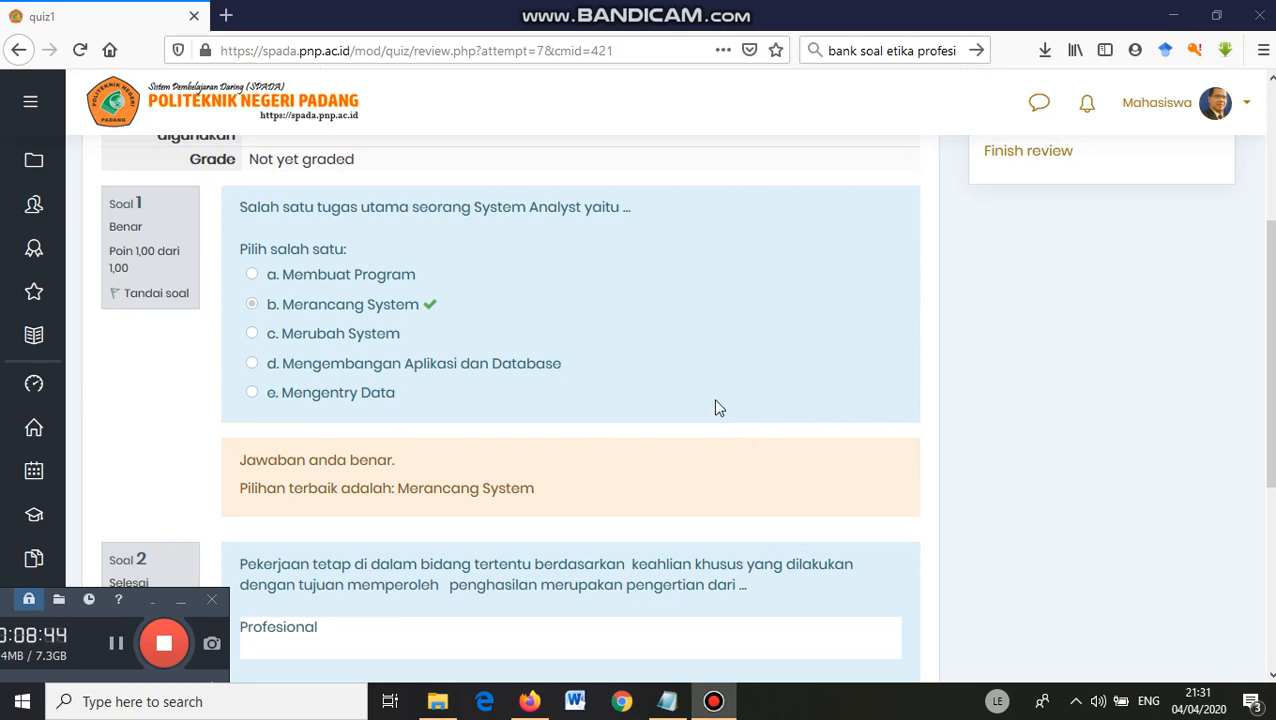
pyautogui.scroll(5, 716, 407)
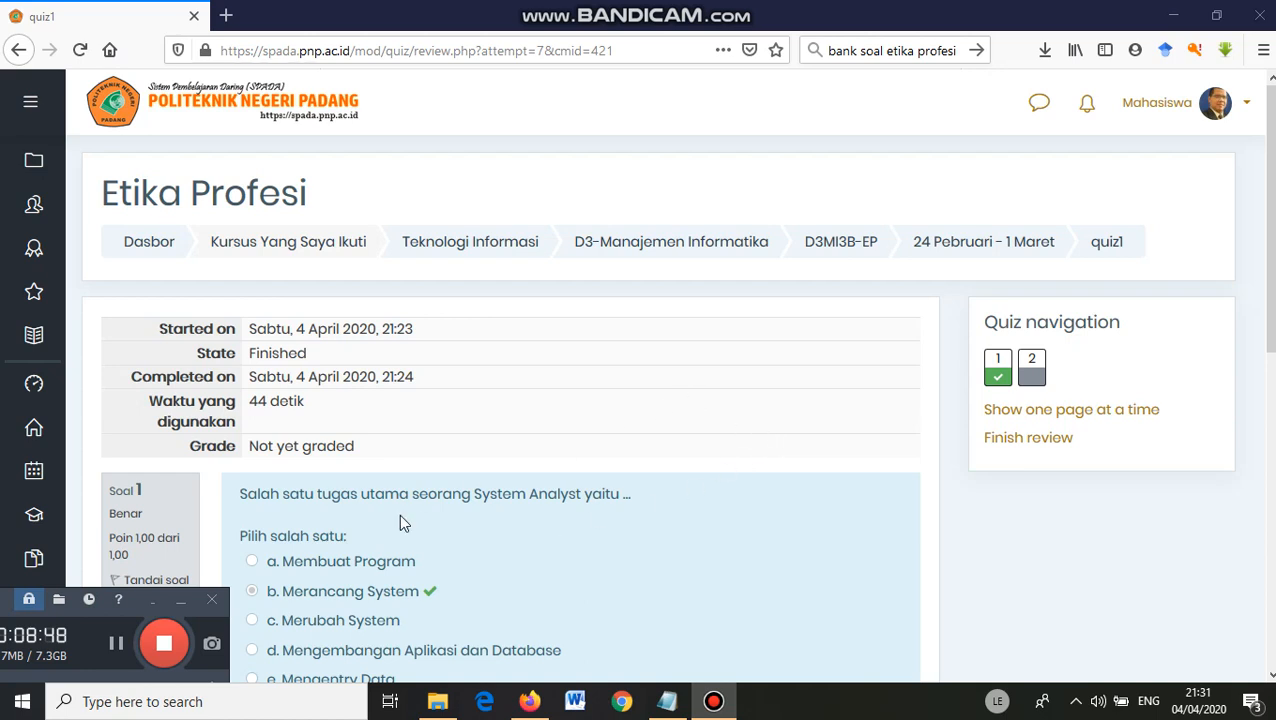
pyautogui.scroll(-3, 885, 452)
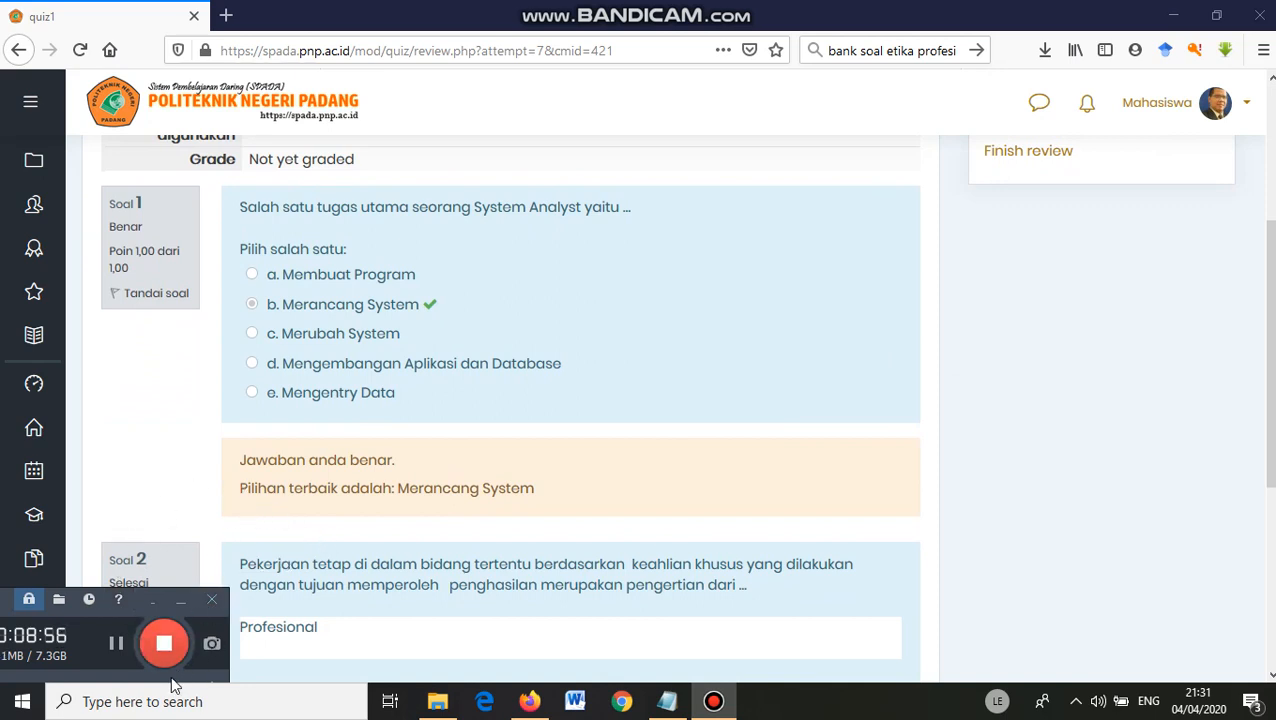
pyautogui.click(164, 648)
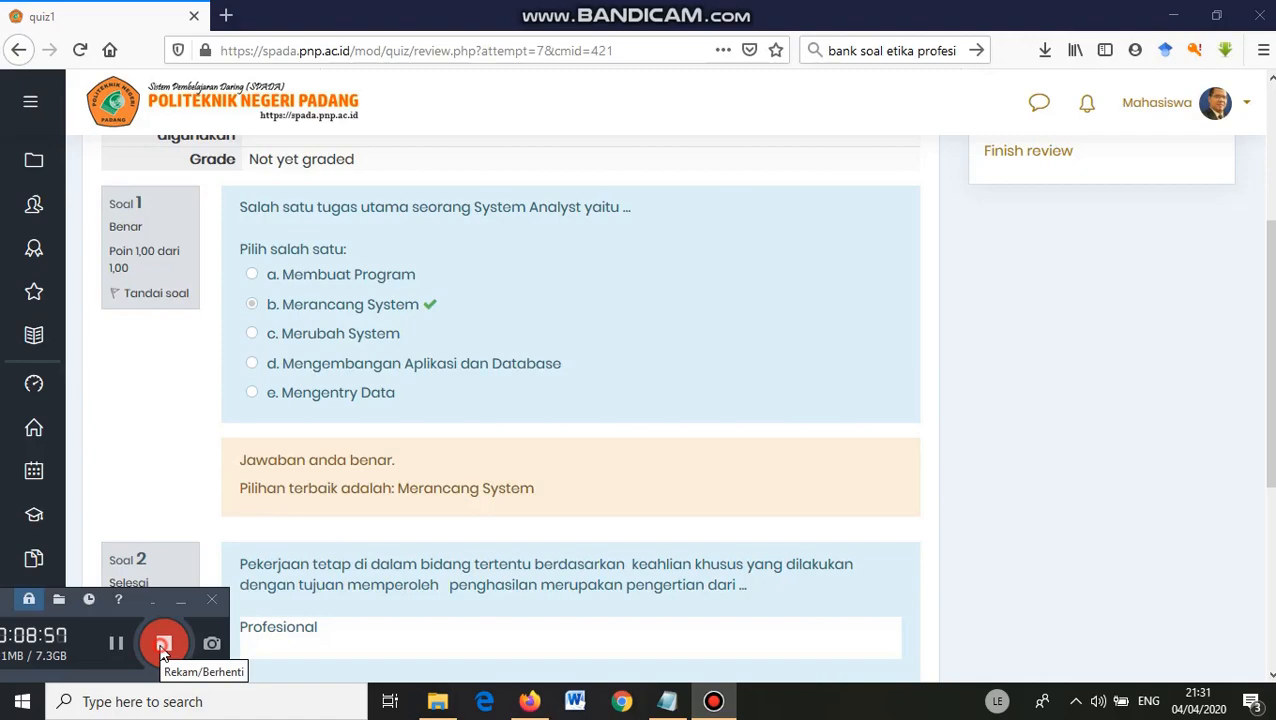